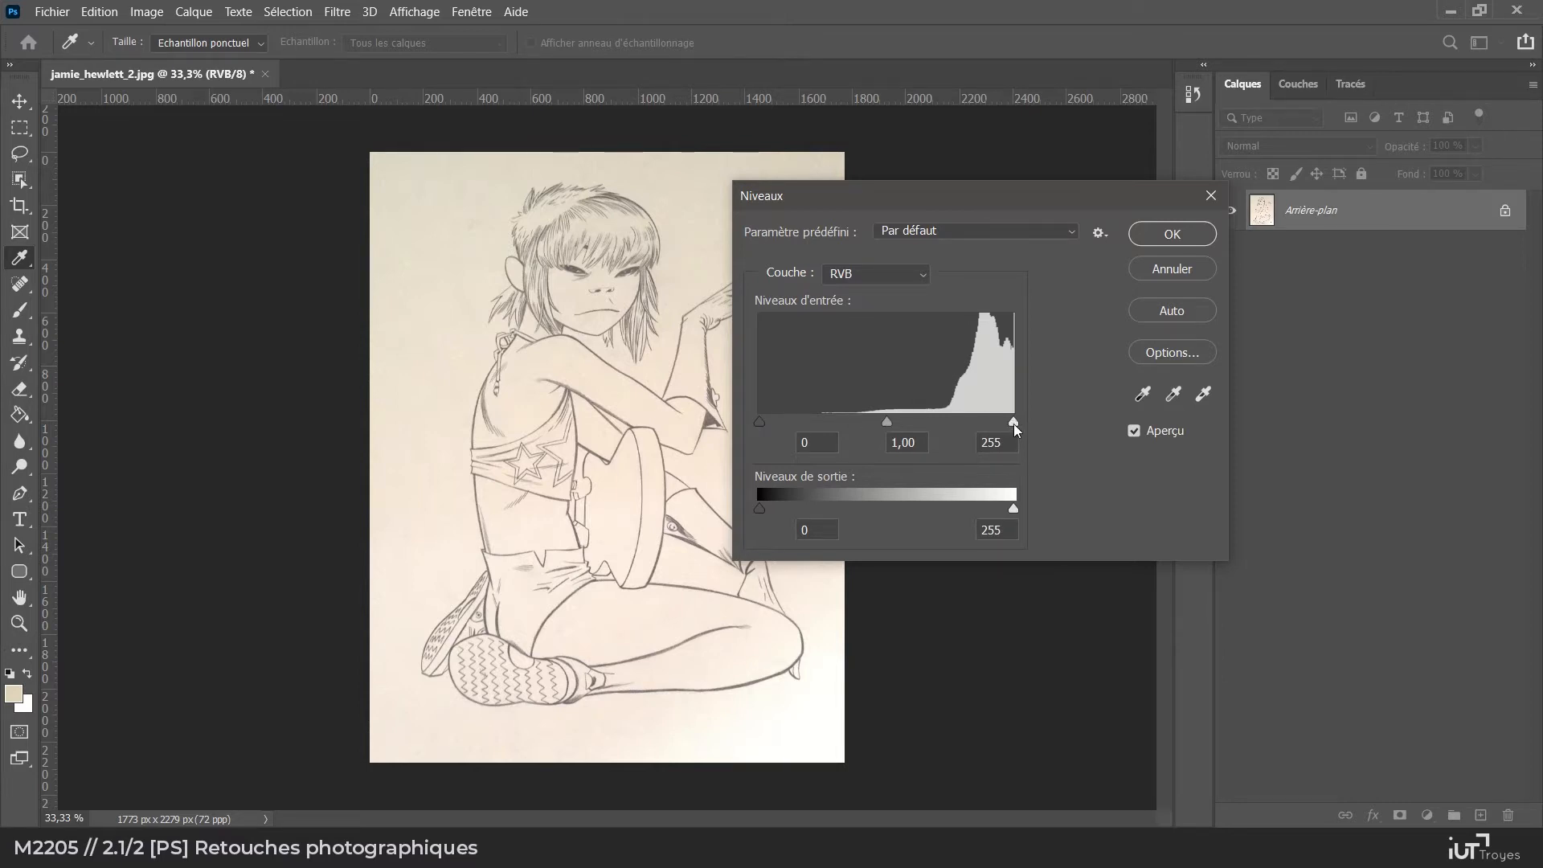
# Set the Levels shadow input to 60, sample the paper near the drawing's upper-right corner as the white point, and apply
pyautogui.click(889, 422)
pyautogui.moveTo(765, 423); pyautogui.dragTo(821, 416)
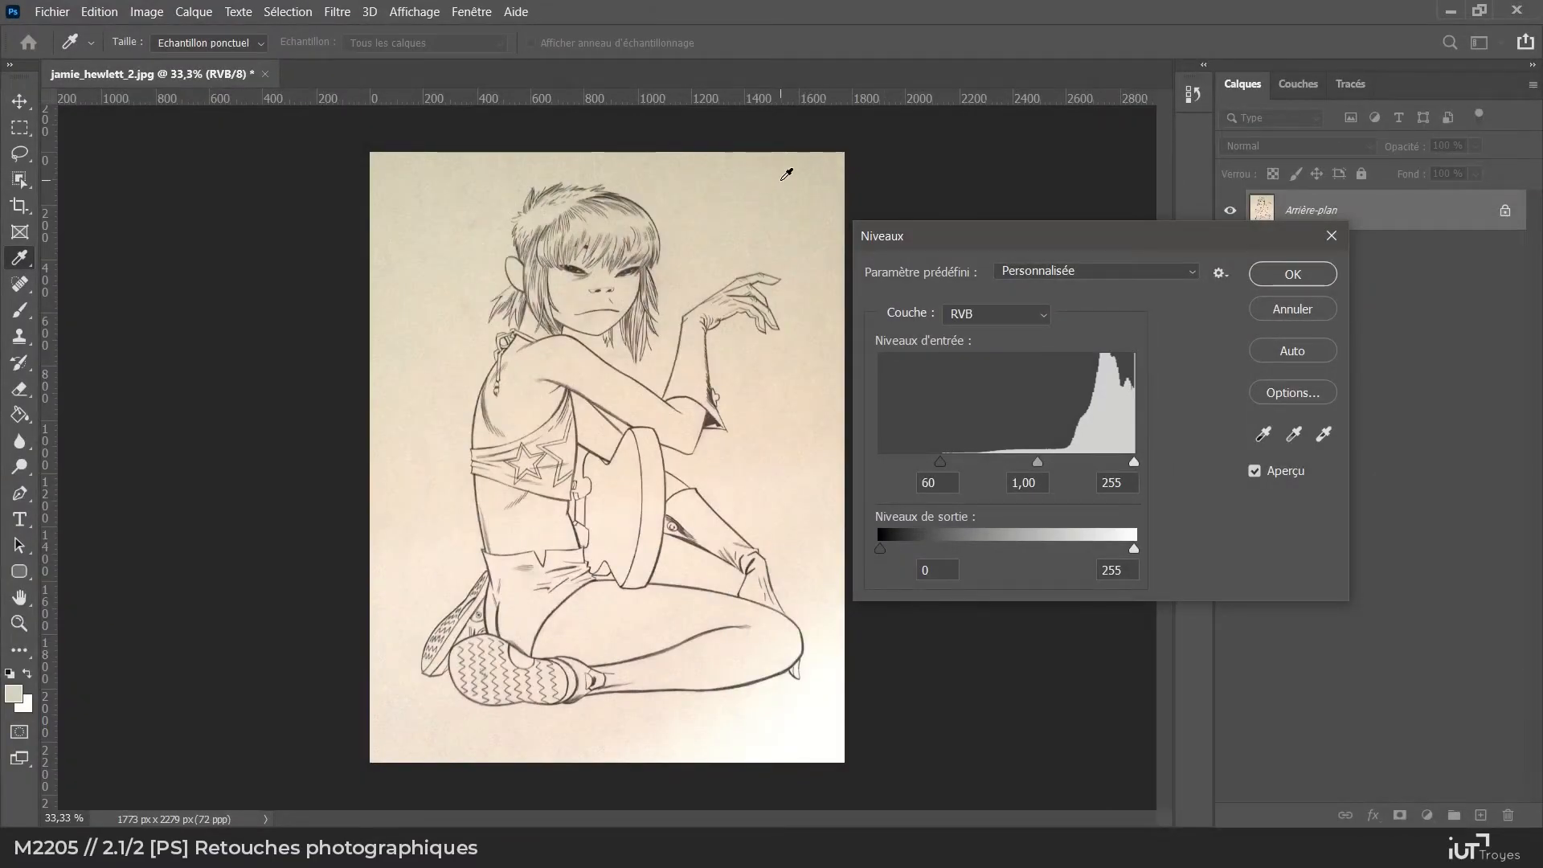
pyautogui.click(1324, 435)
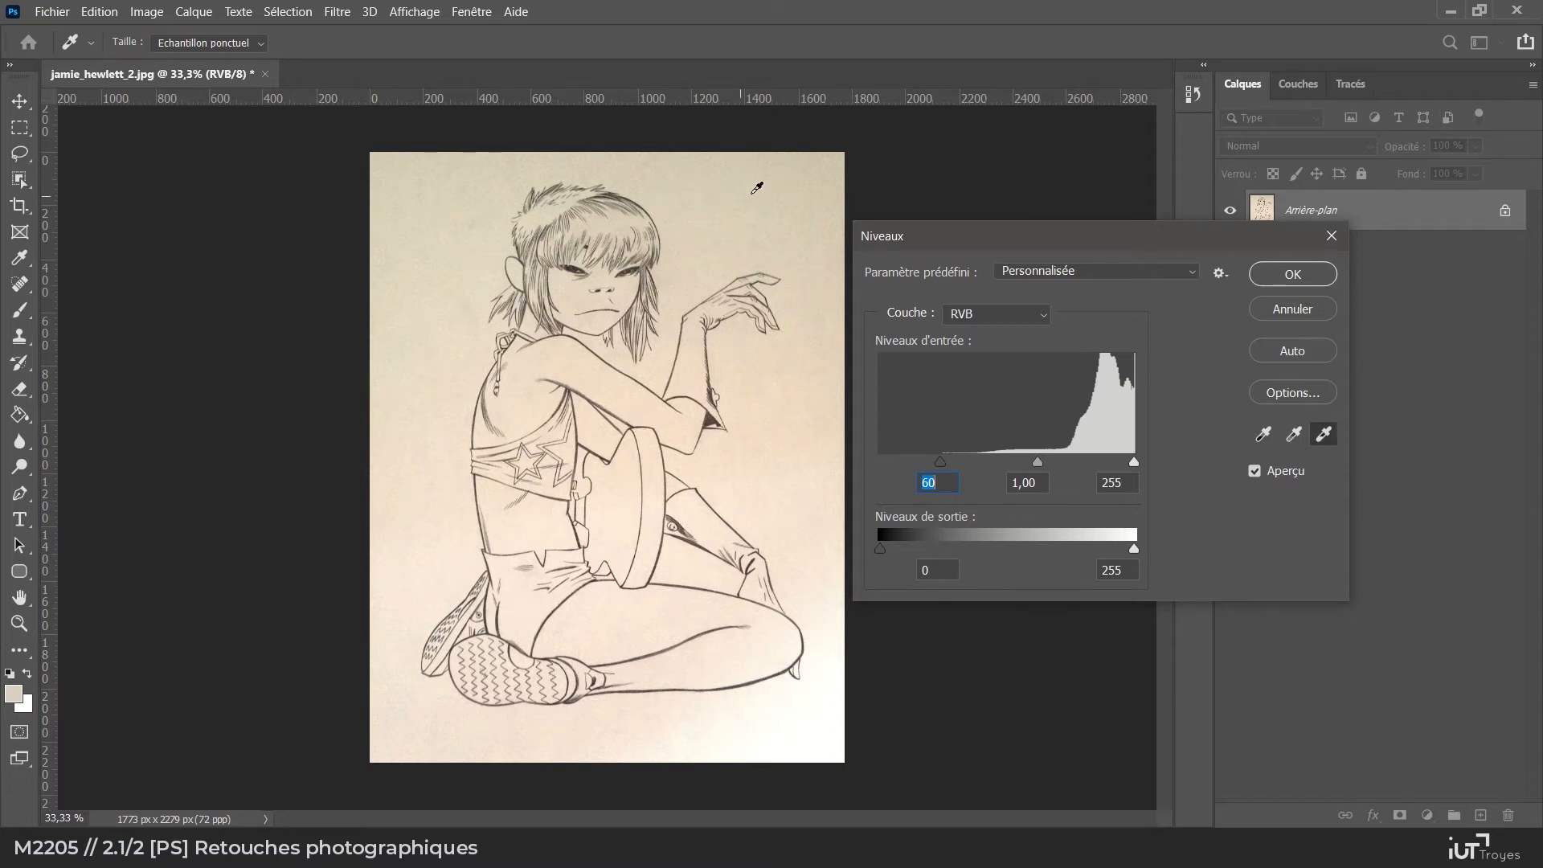
pyautogui.click(754, 190)
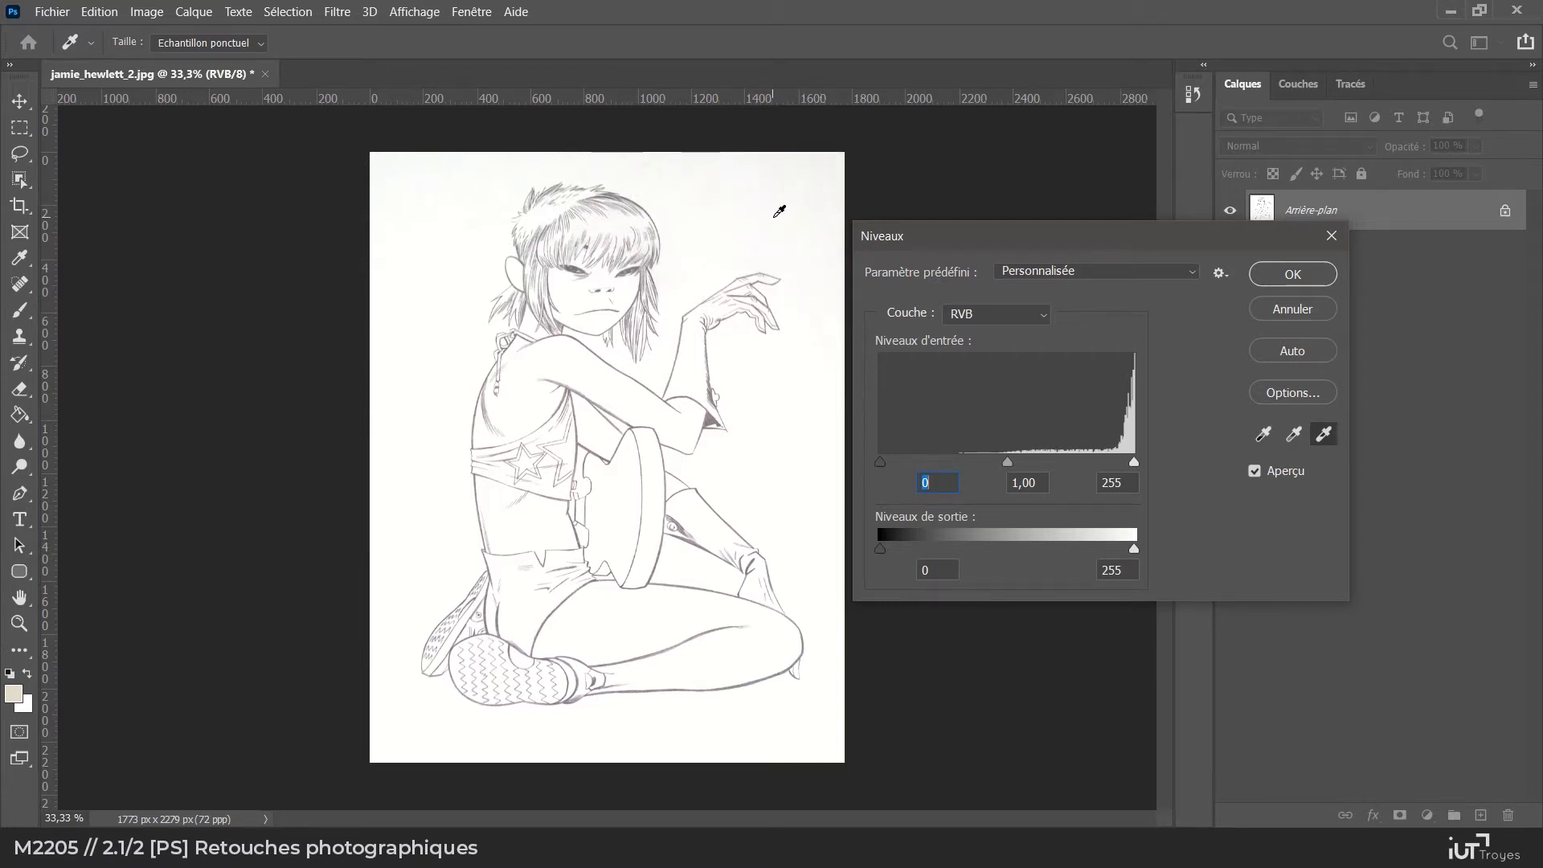
pyautogui.click(1292, 277)
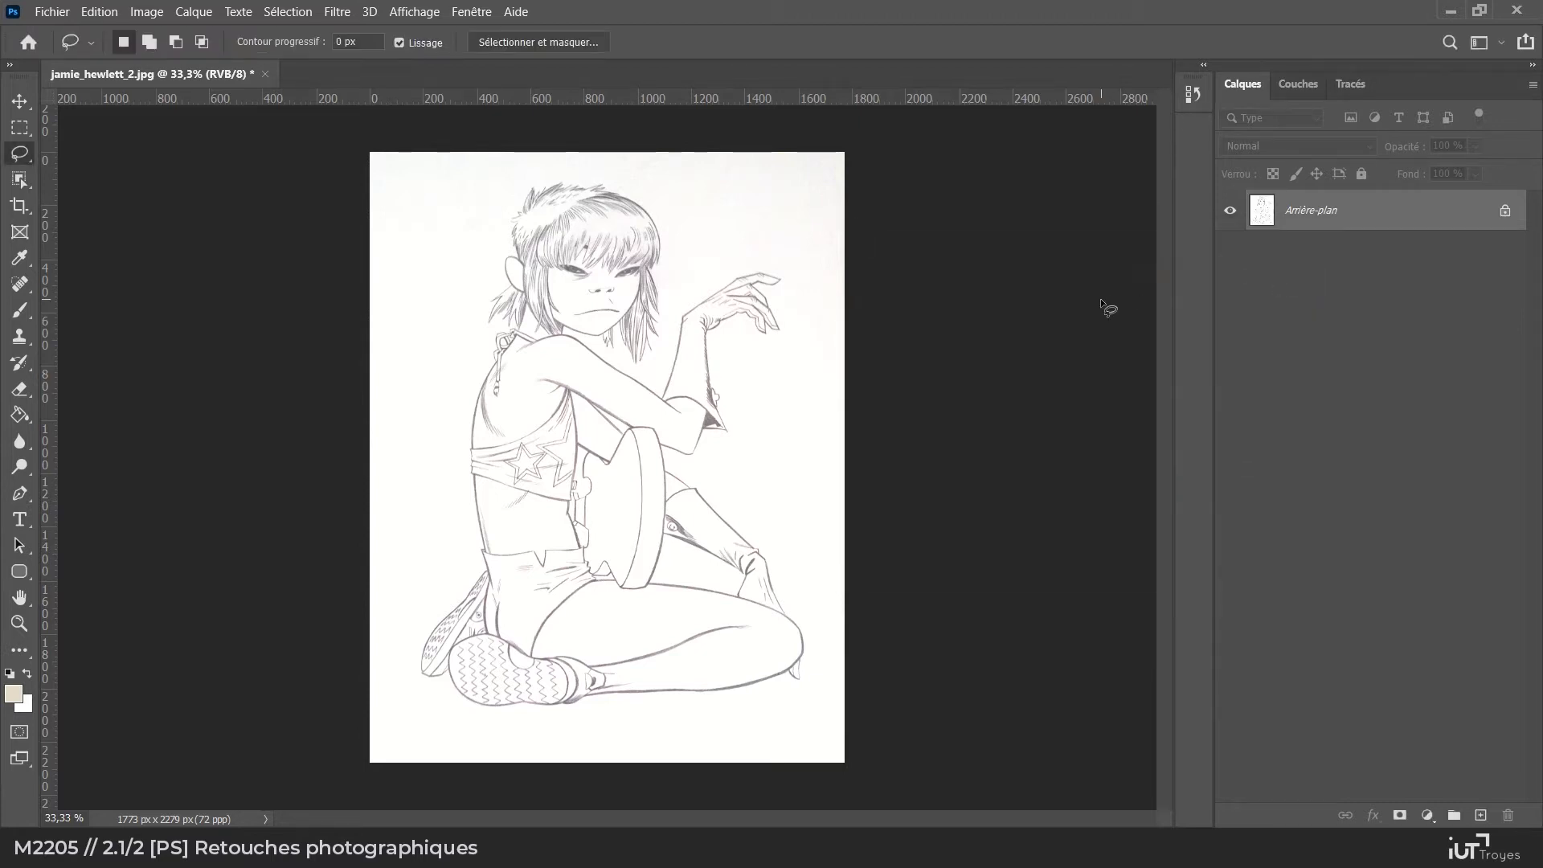
# Run Levels again with shadow input 76, sampling the upper-right paper corner as white point and the dark patch by the elbow as black point
pyautogui.hotkey('ctrl', 'l')
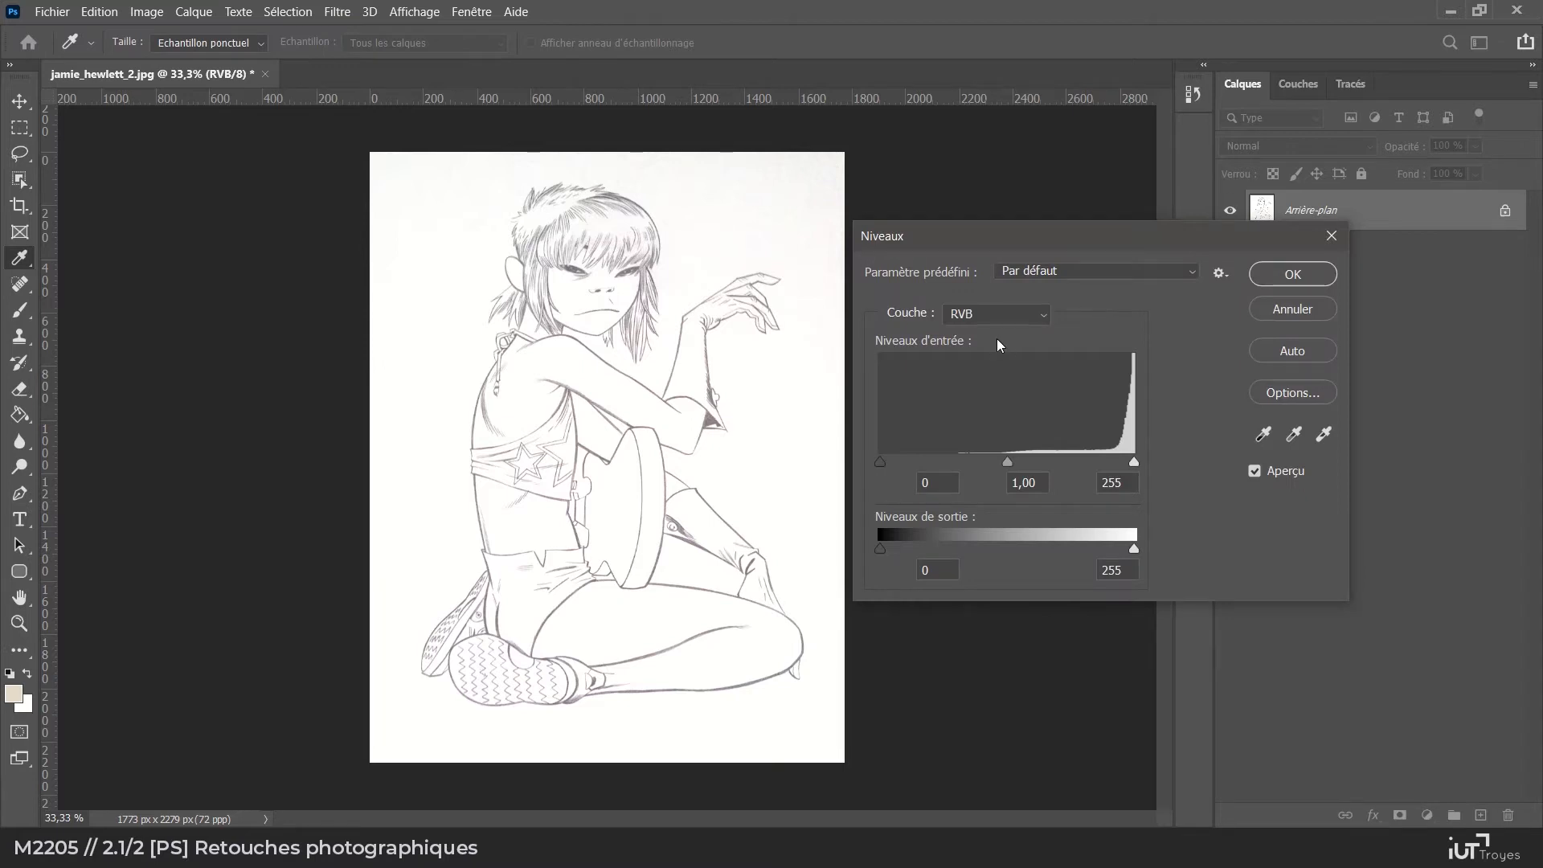
pyautogui.moveTo(882, 472); pyautogui.dragTo(958, 470)
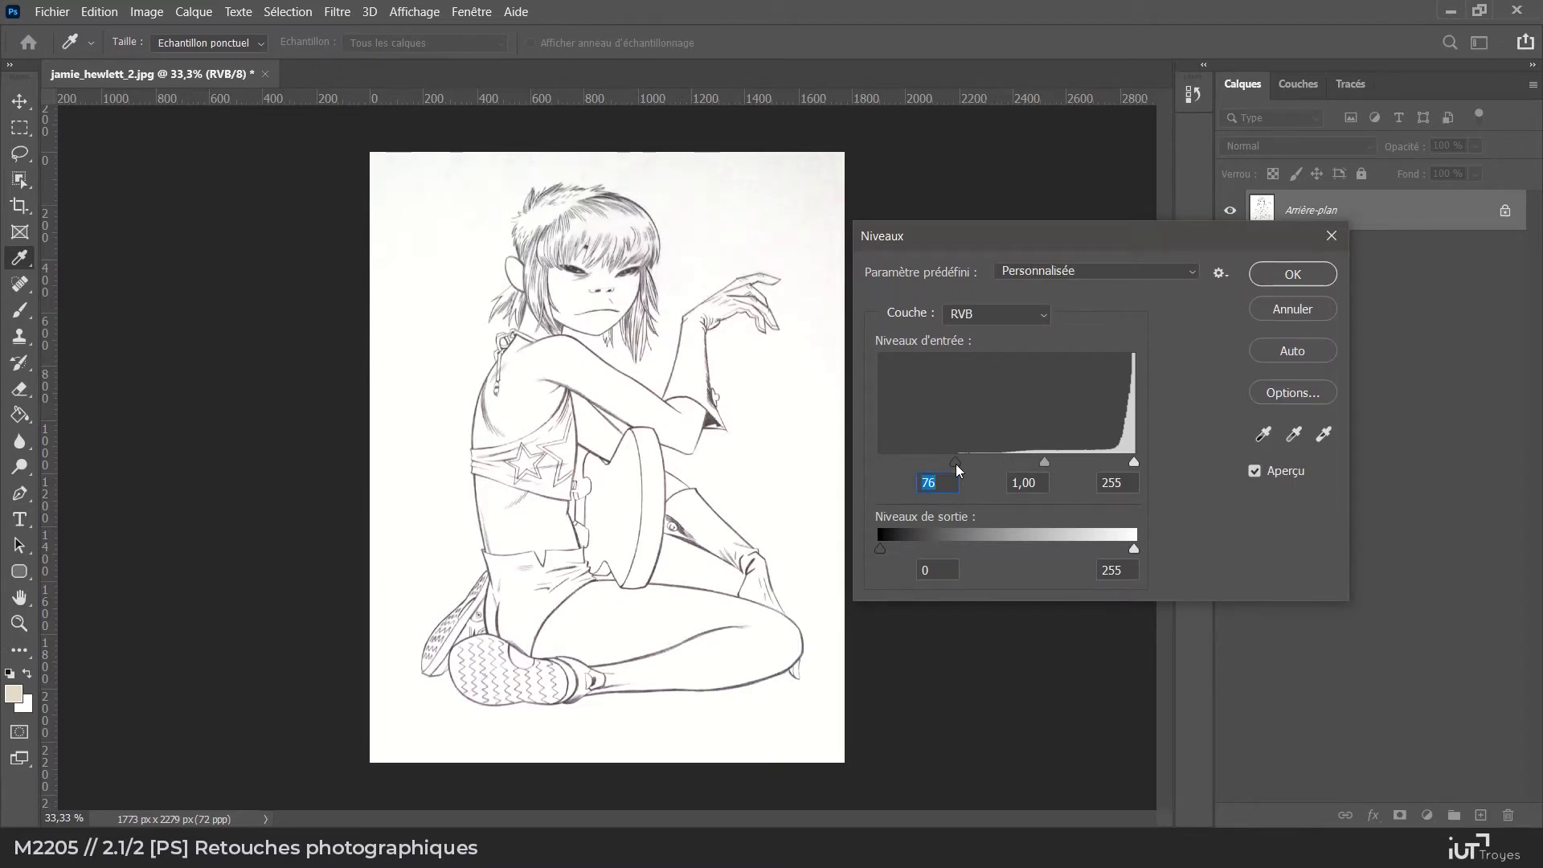
pyautogui.click(1324, 435)
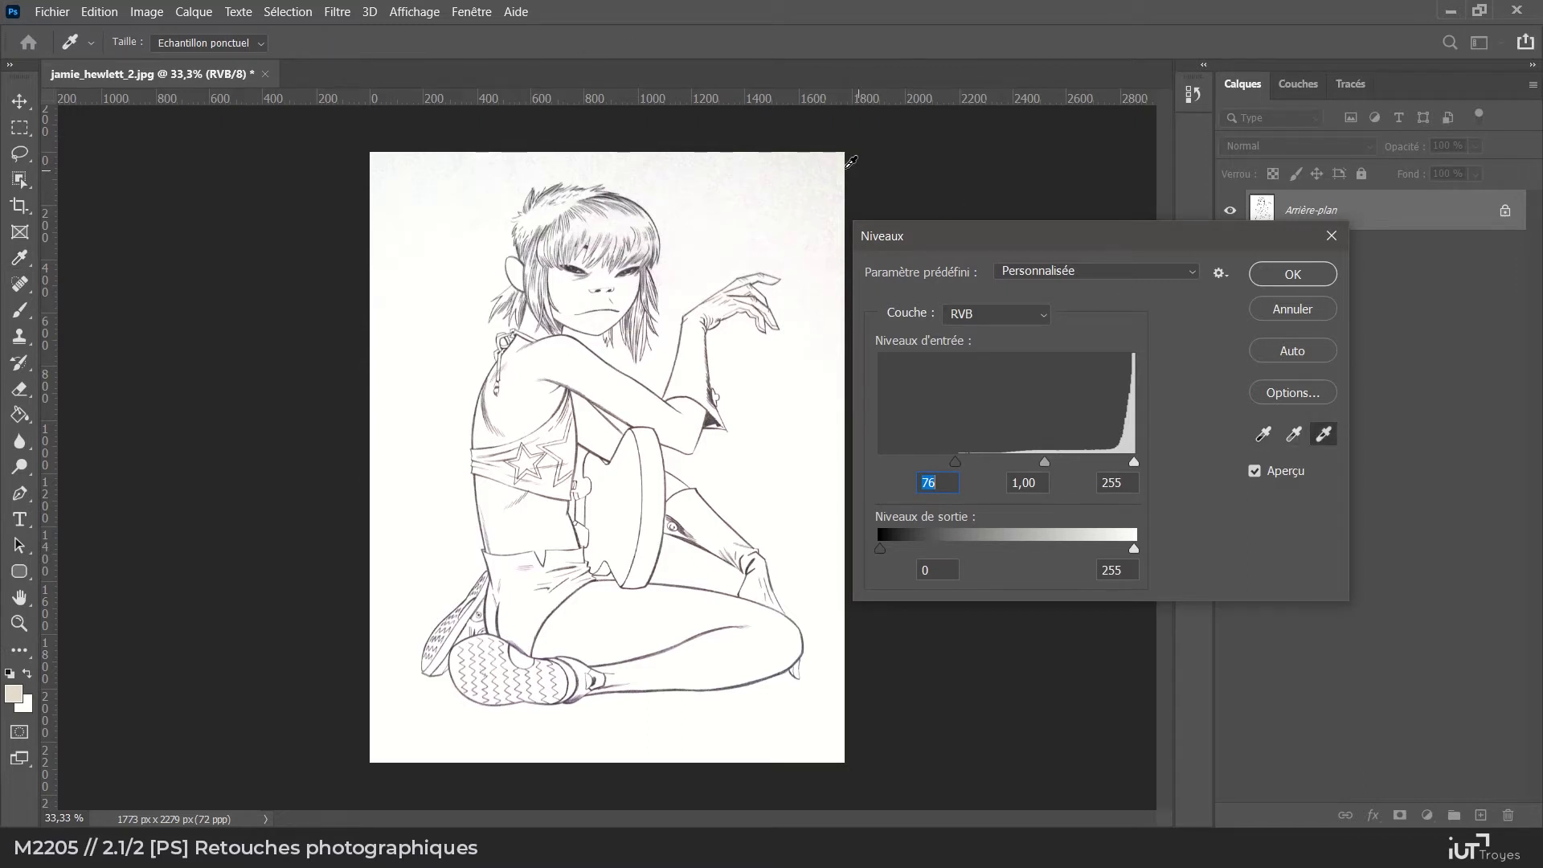
pyautogui.click(842, 154)
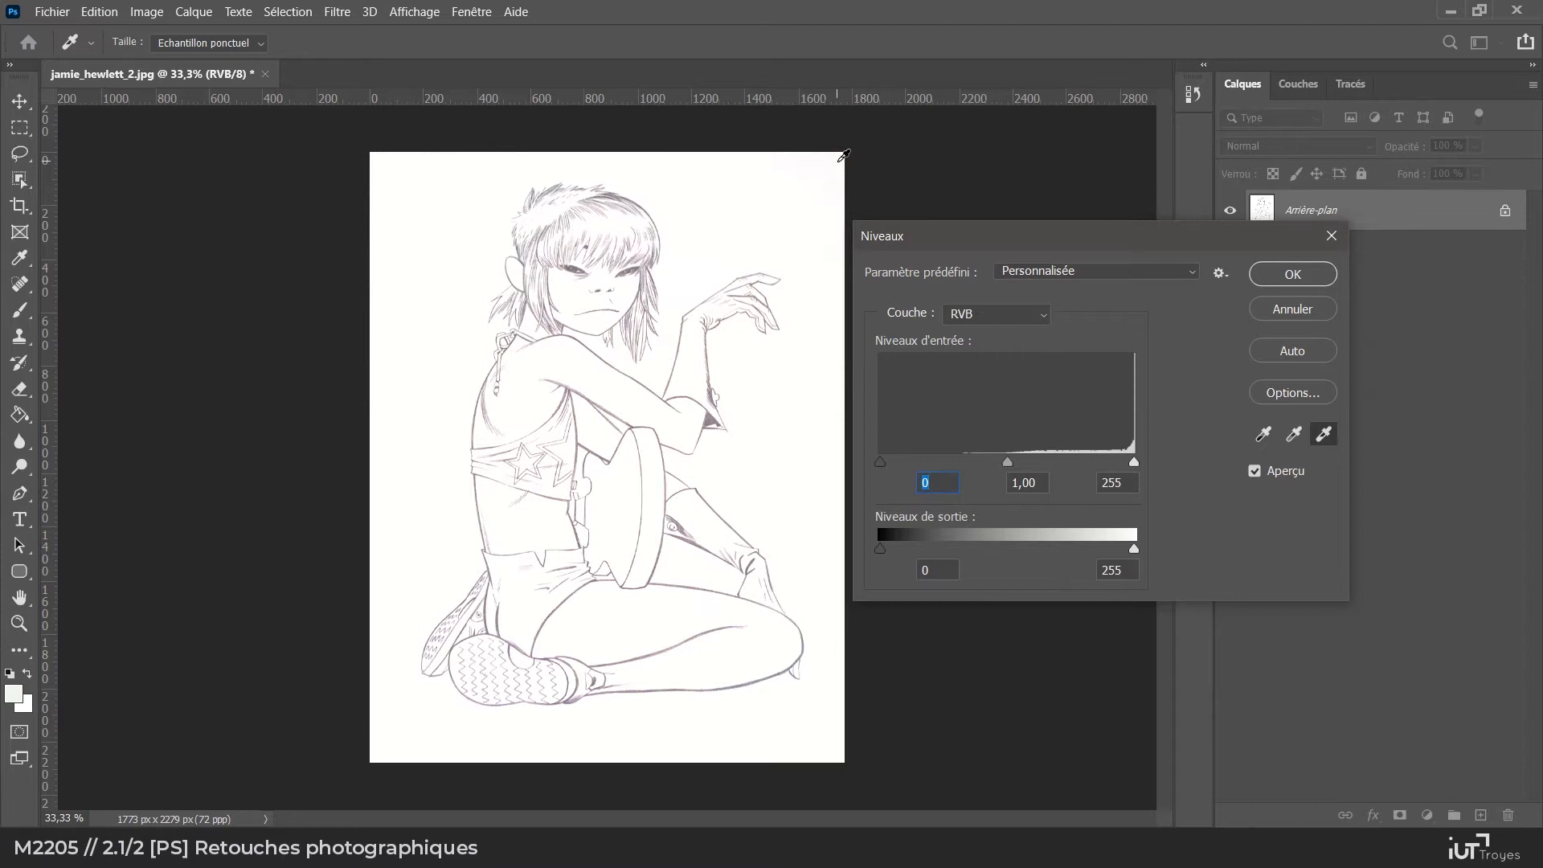
pyautogui.click(1264, 434)
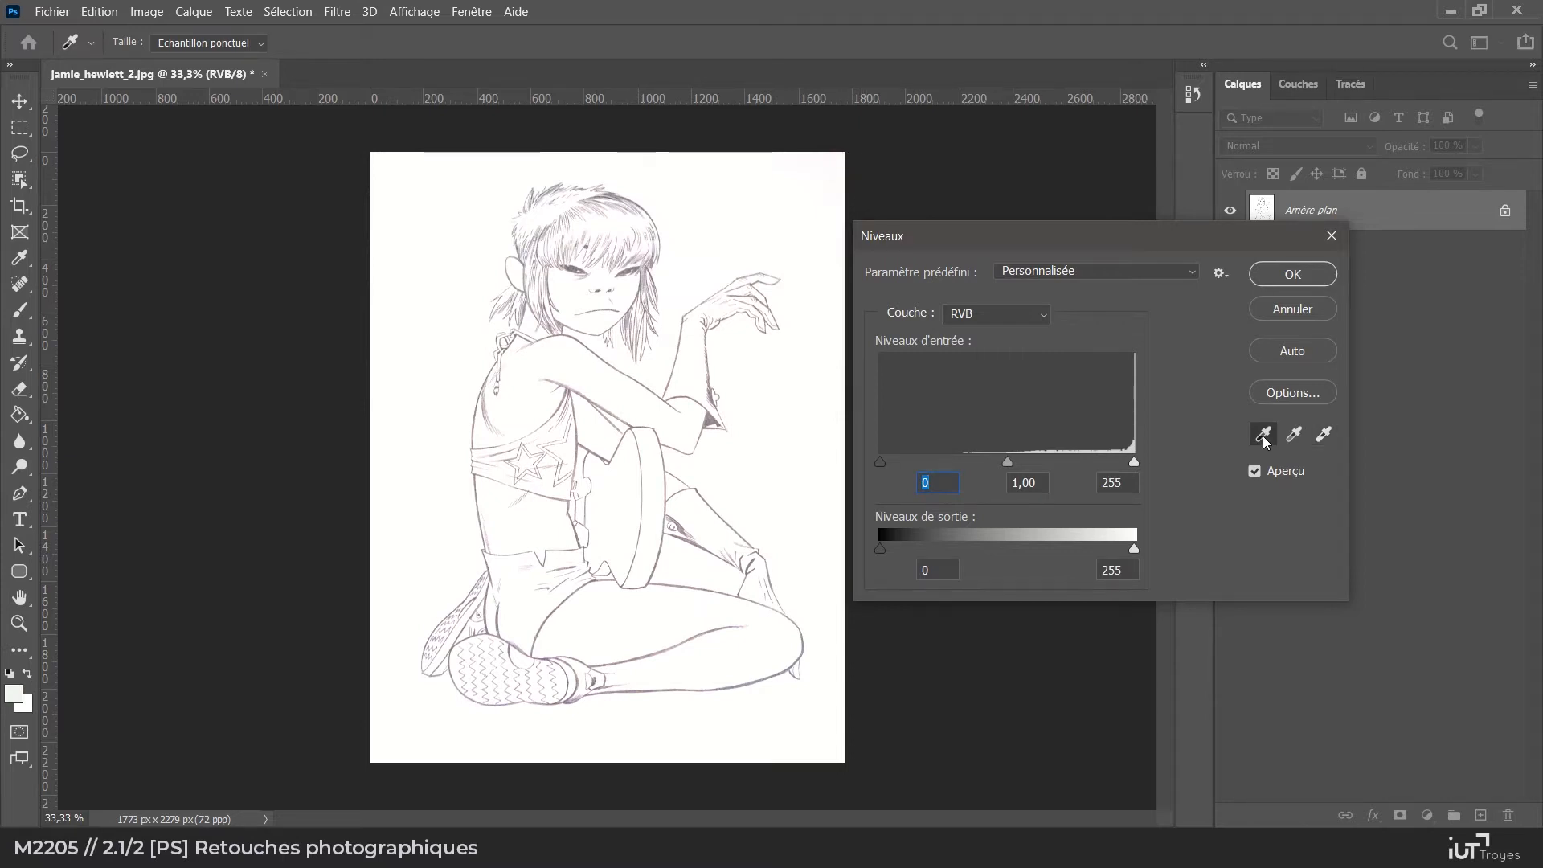
pyautogui.click(711, 419)
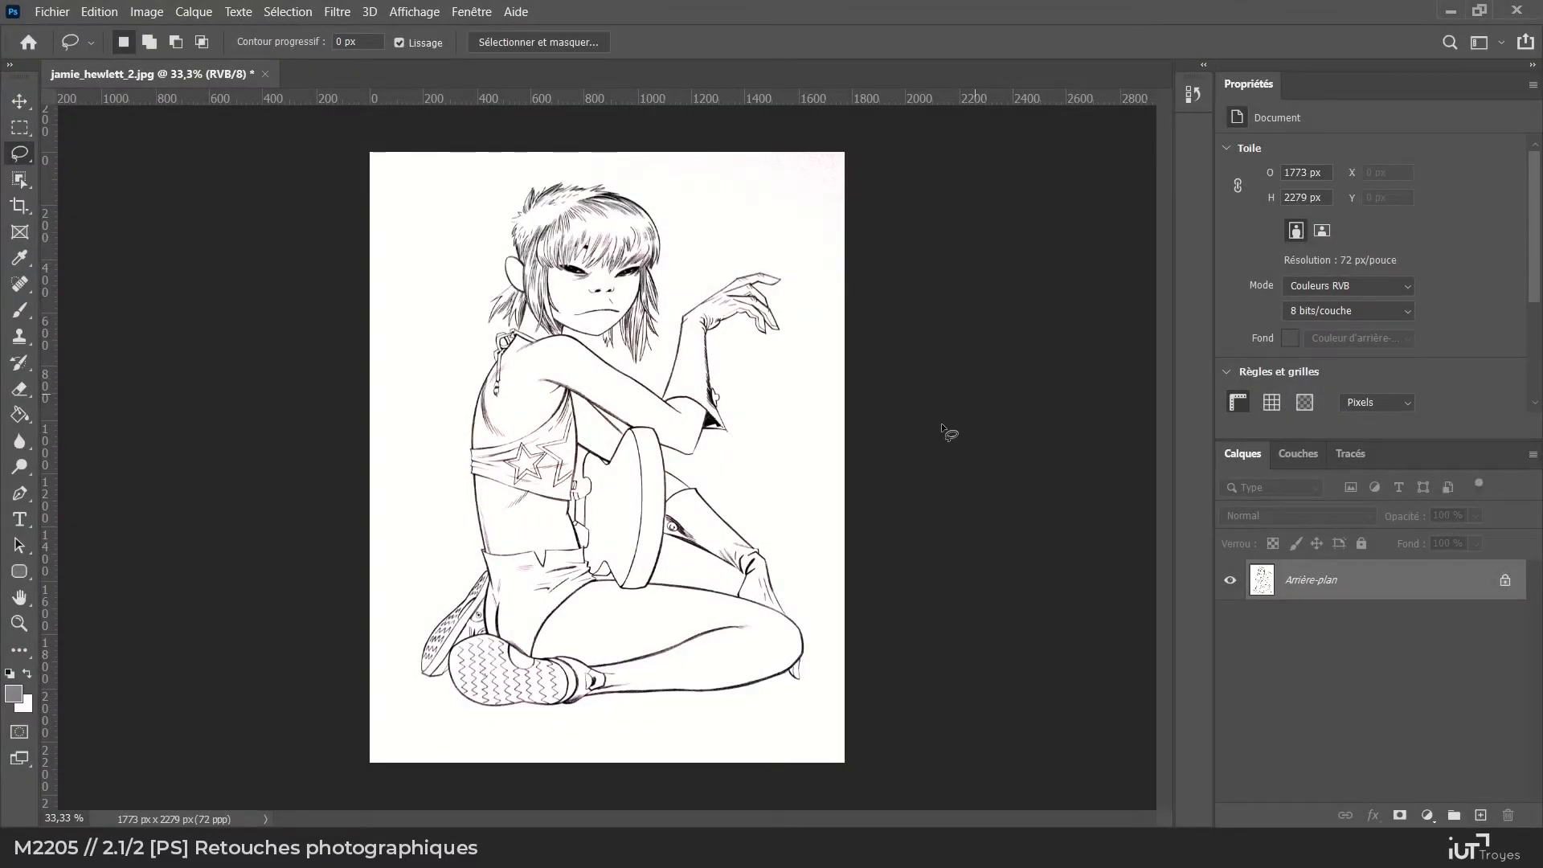
# Add a Levels adjustment layer above the background and select its adjustment rather than its mask
pyautogui.click(1428, 816)
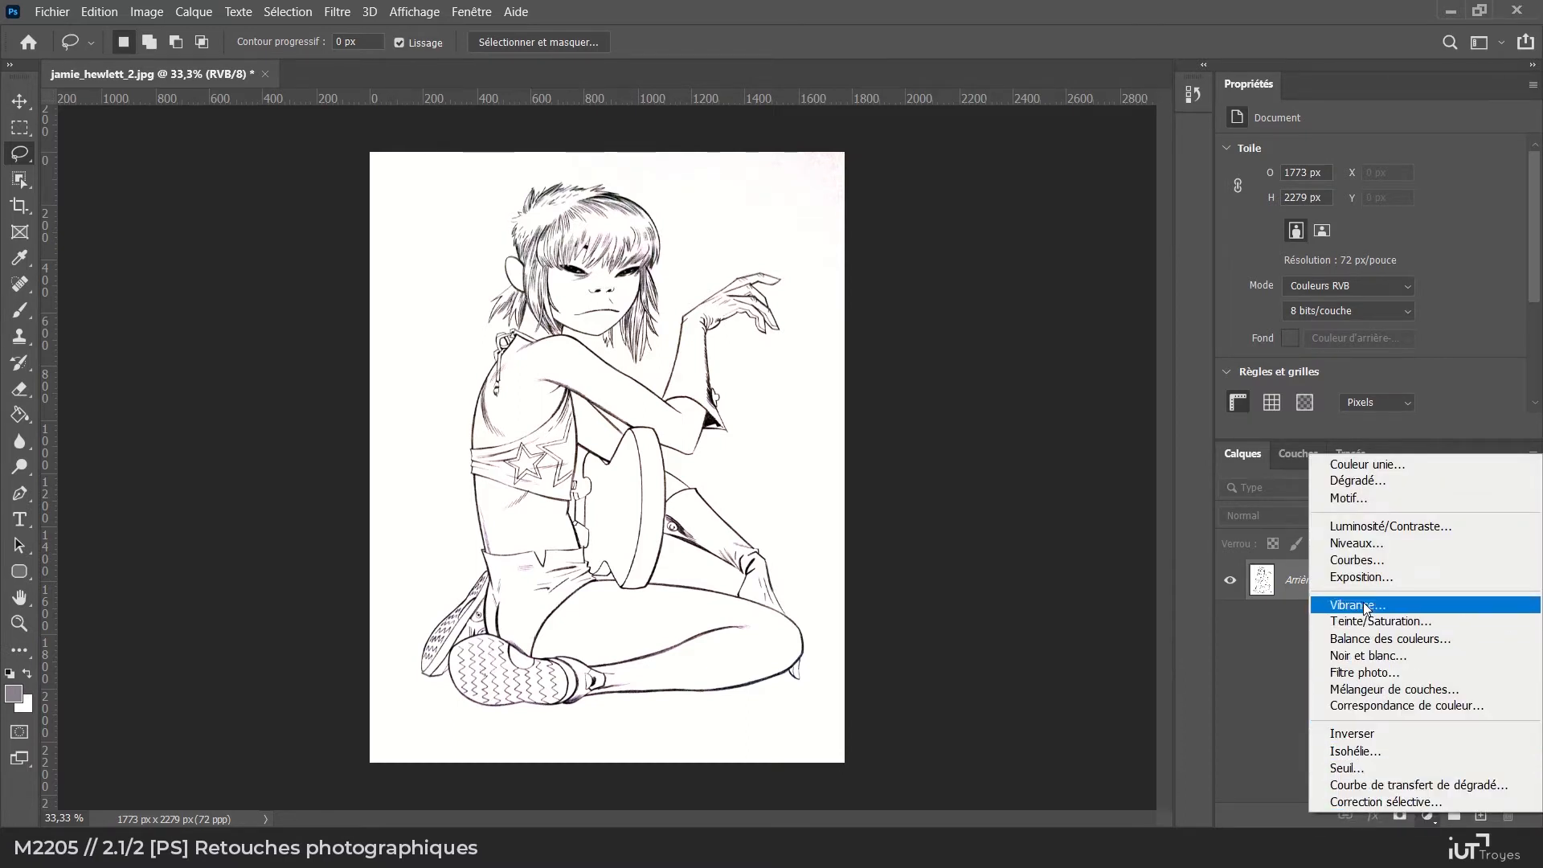
pyautogui.click(1351, 549)
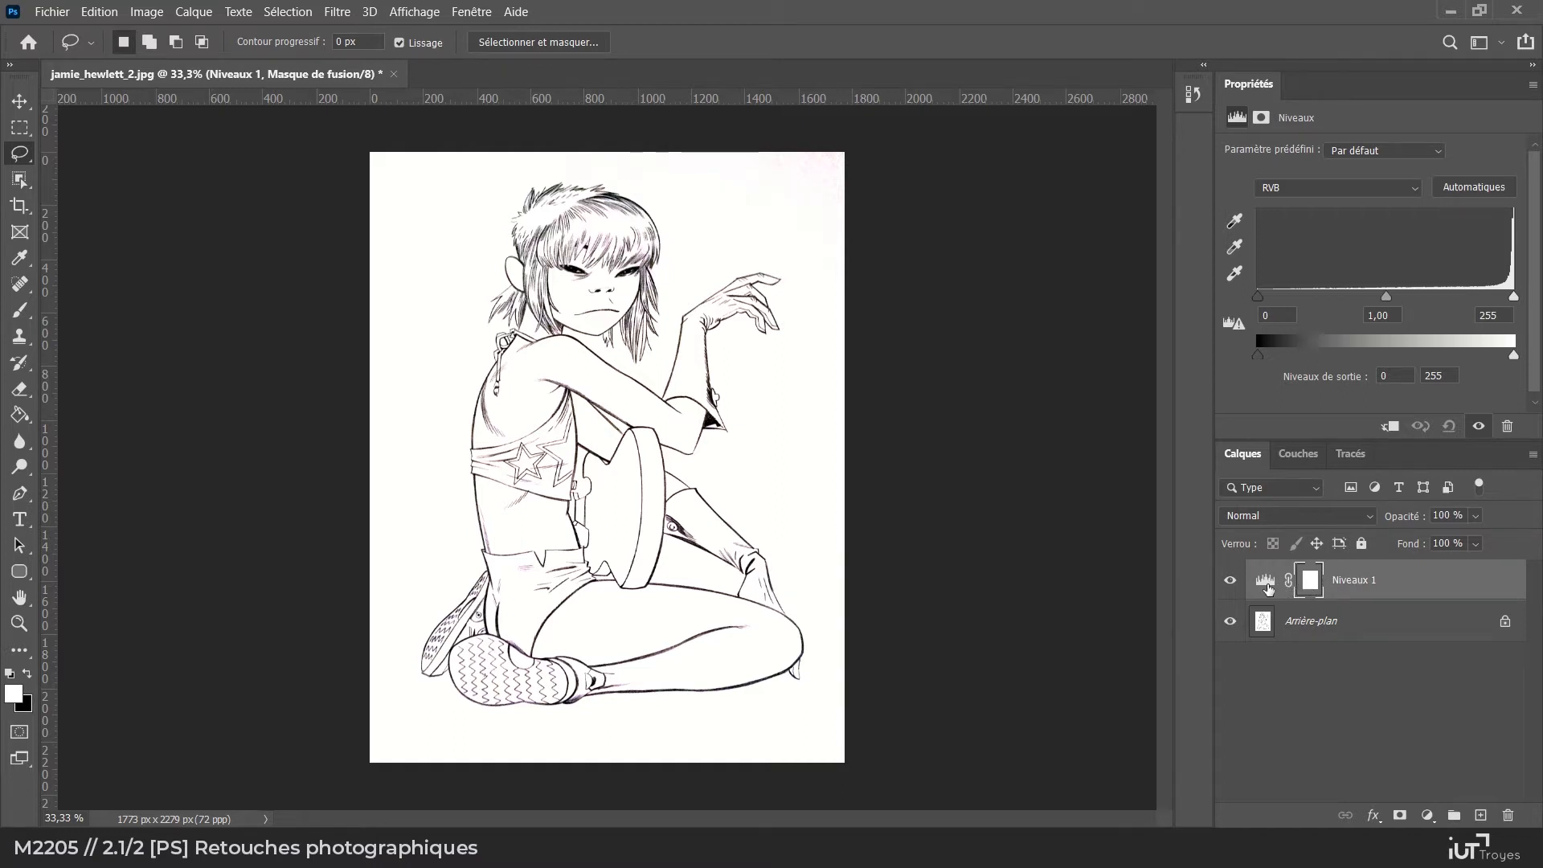
pyautogui.click(1267, 589)
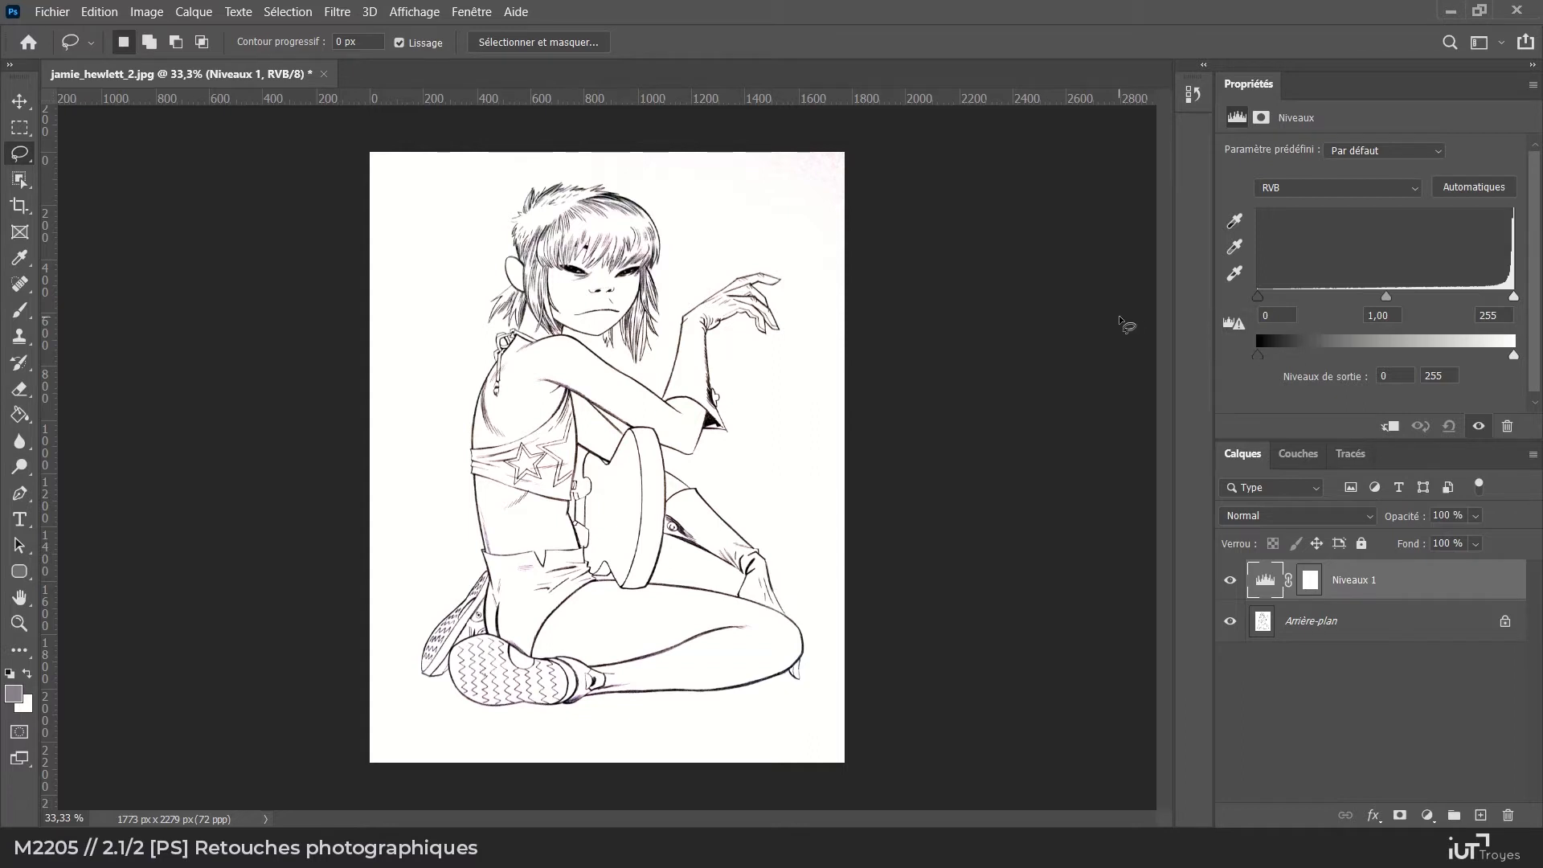
# Sample the paper's upper-right corner as the adjustment layer's white point, set its shadow input to 143, and compare the drawing without it
pyautogui.click(1236, 274)
pyautogui.click(840, 159)
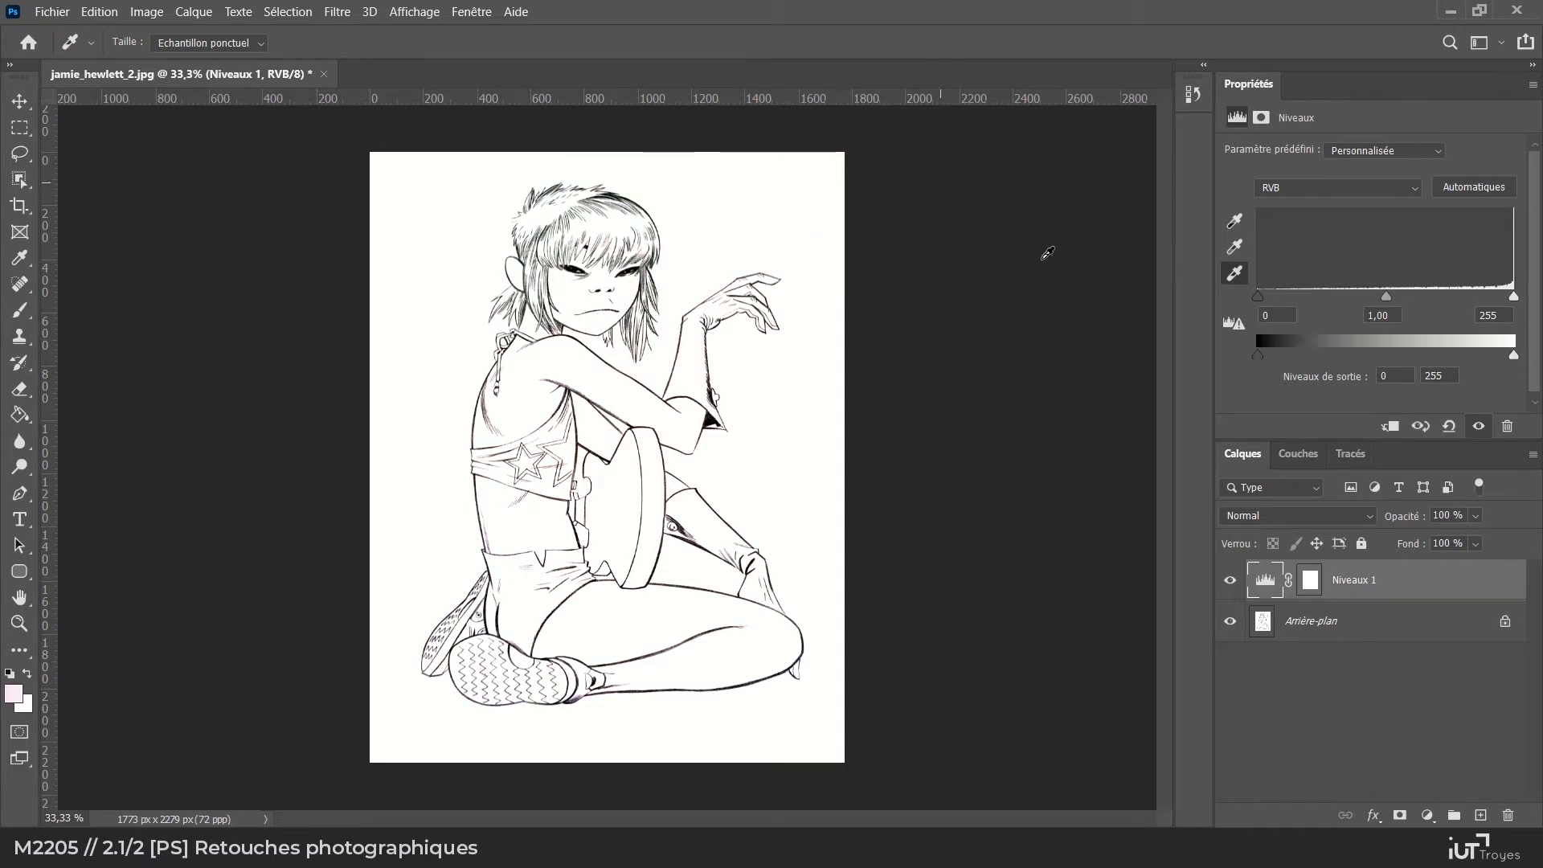
pyautogui.moveTo(1259, 298); pyautogui.dragTo(1157, 304)
pyautogui.moveTo(1259, 298); pyautogui.dragTo(1405, 297)
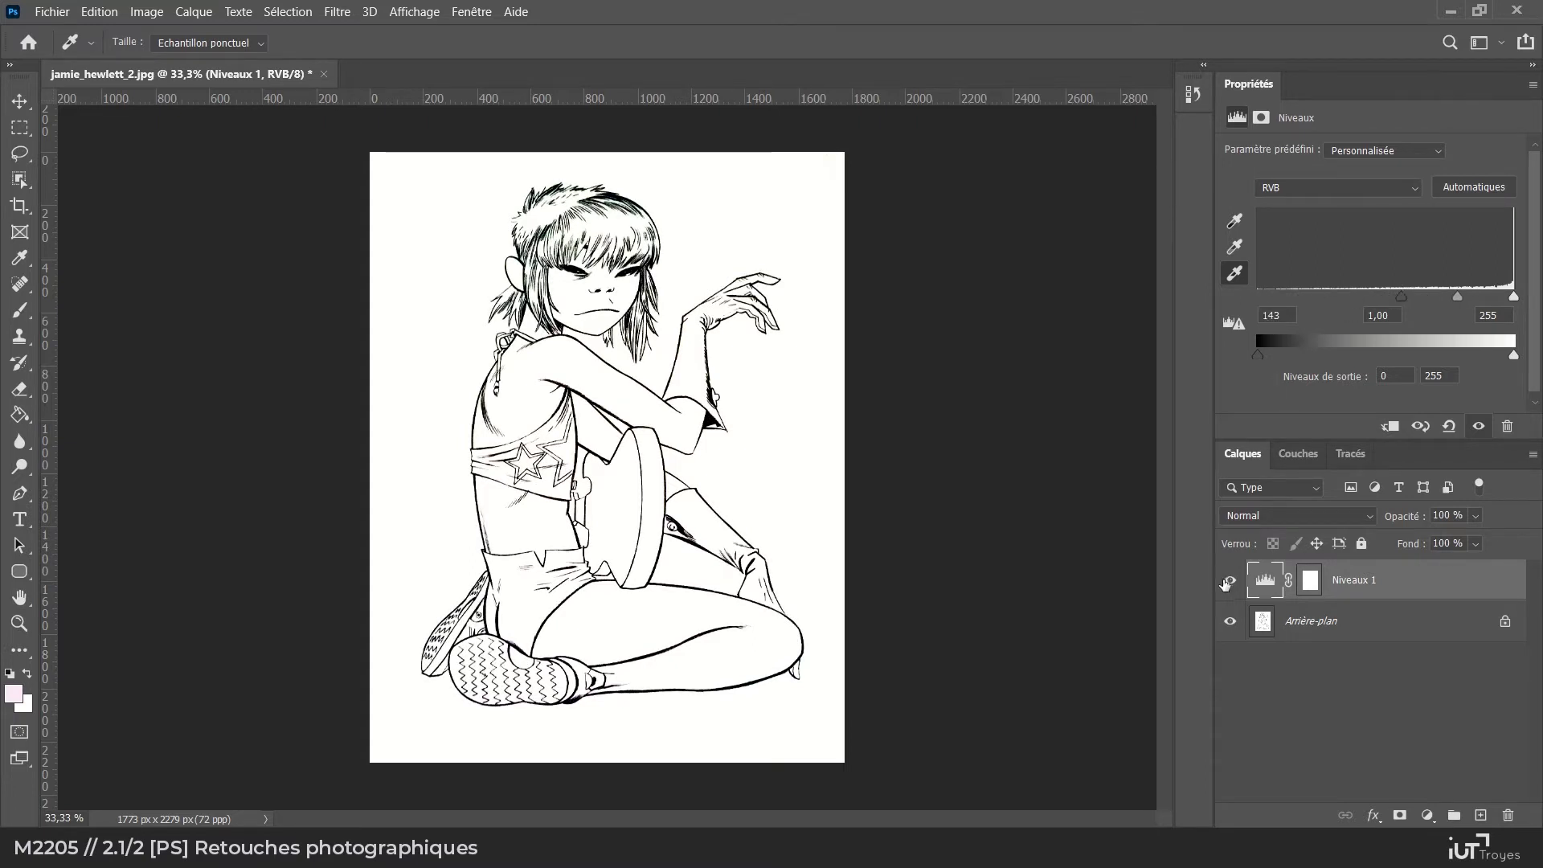
pyautogui.click(1231, 580)
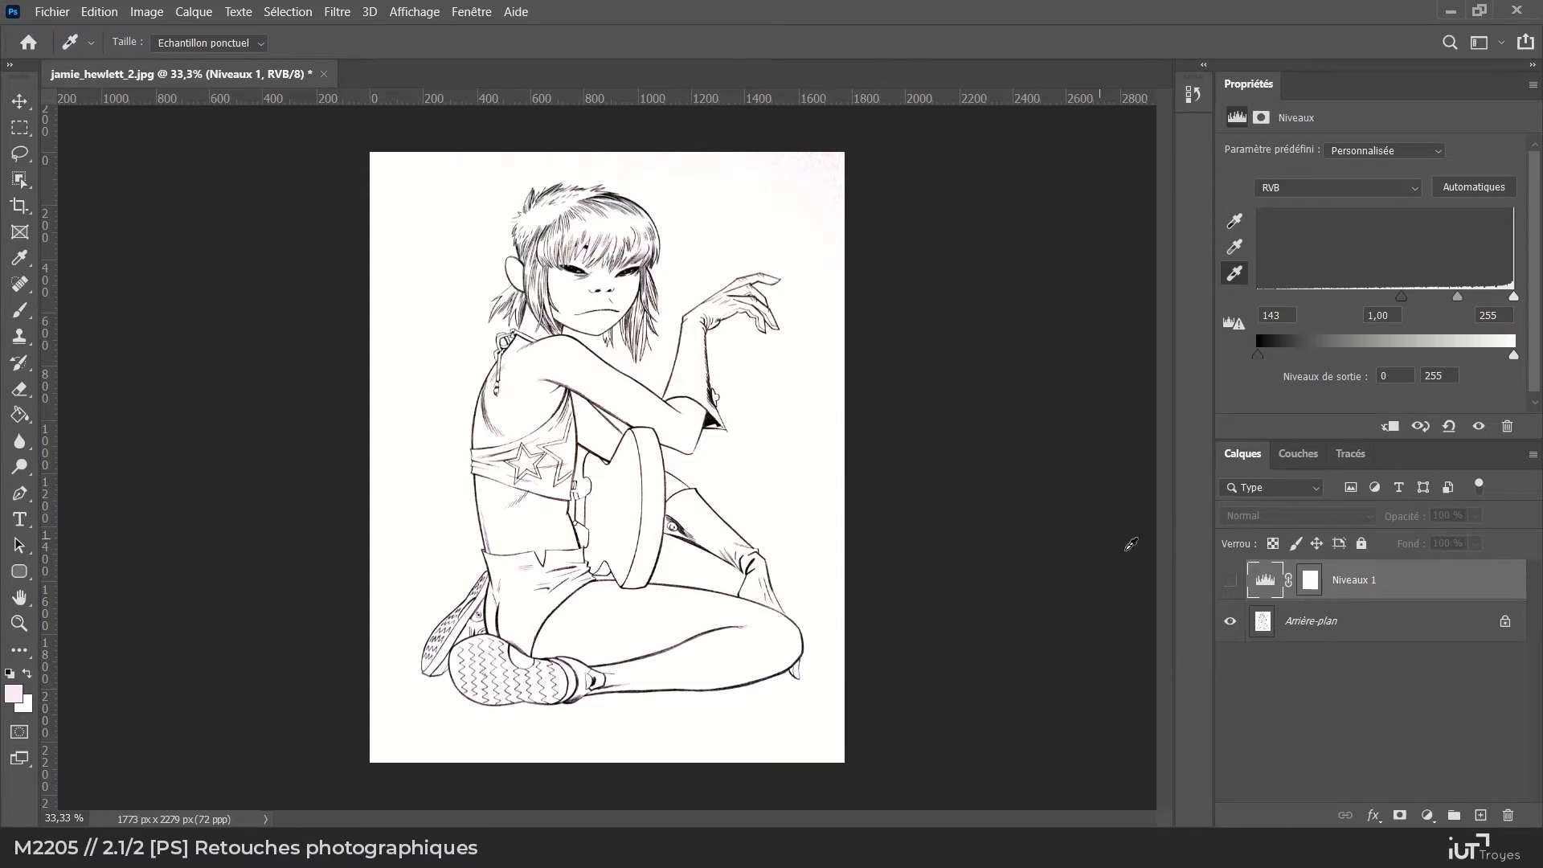
pyautogui.click(1231, 580)
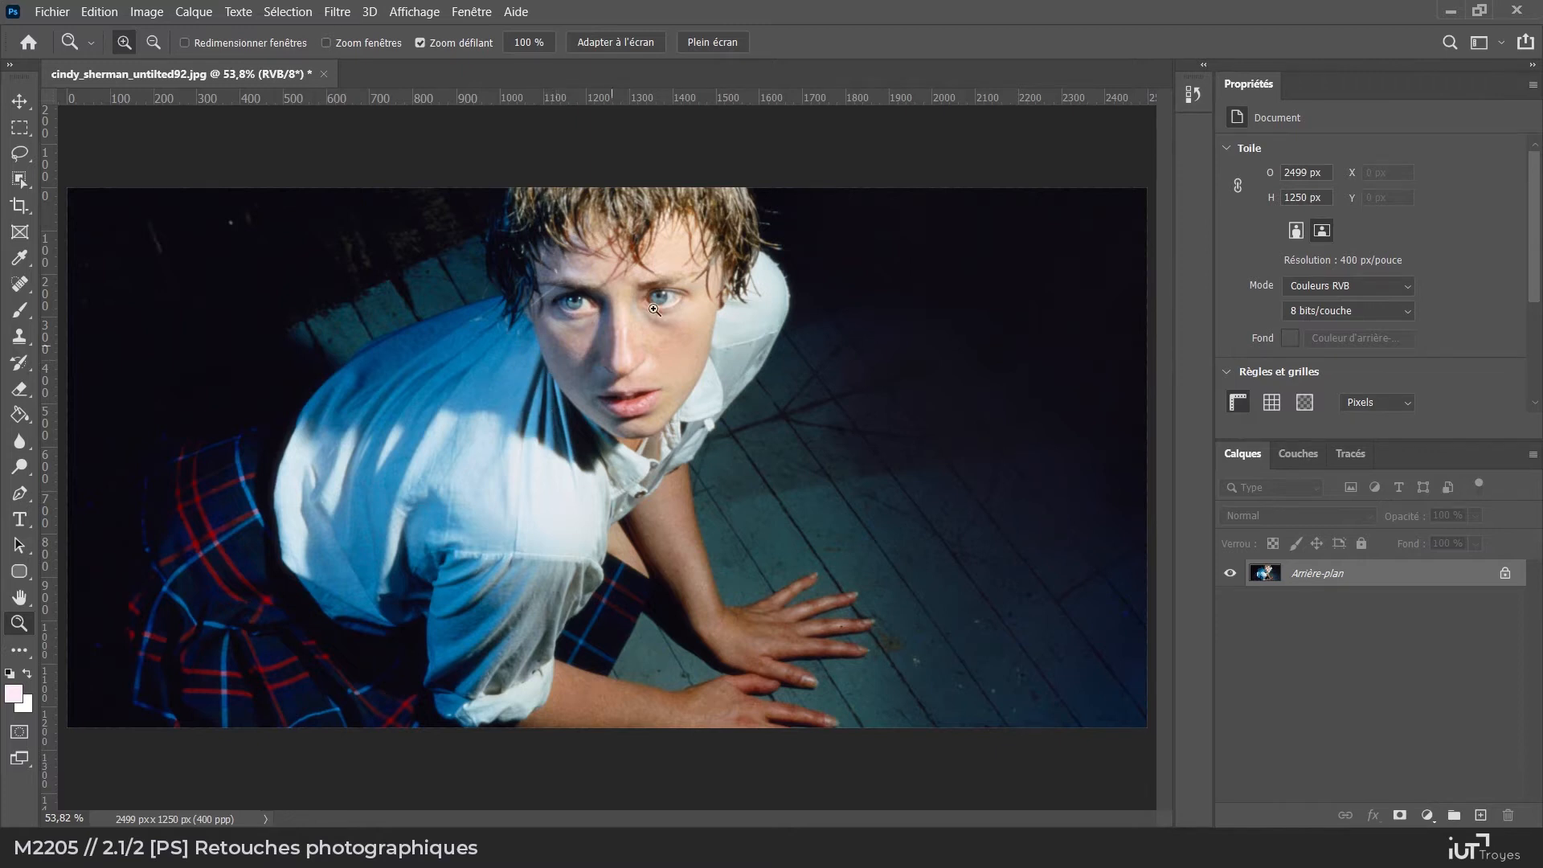
# Invert the portrait photo's colours and invert them back
pyautogui.moveTo(631, 323); pyautogui.dragTo(632, 338)
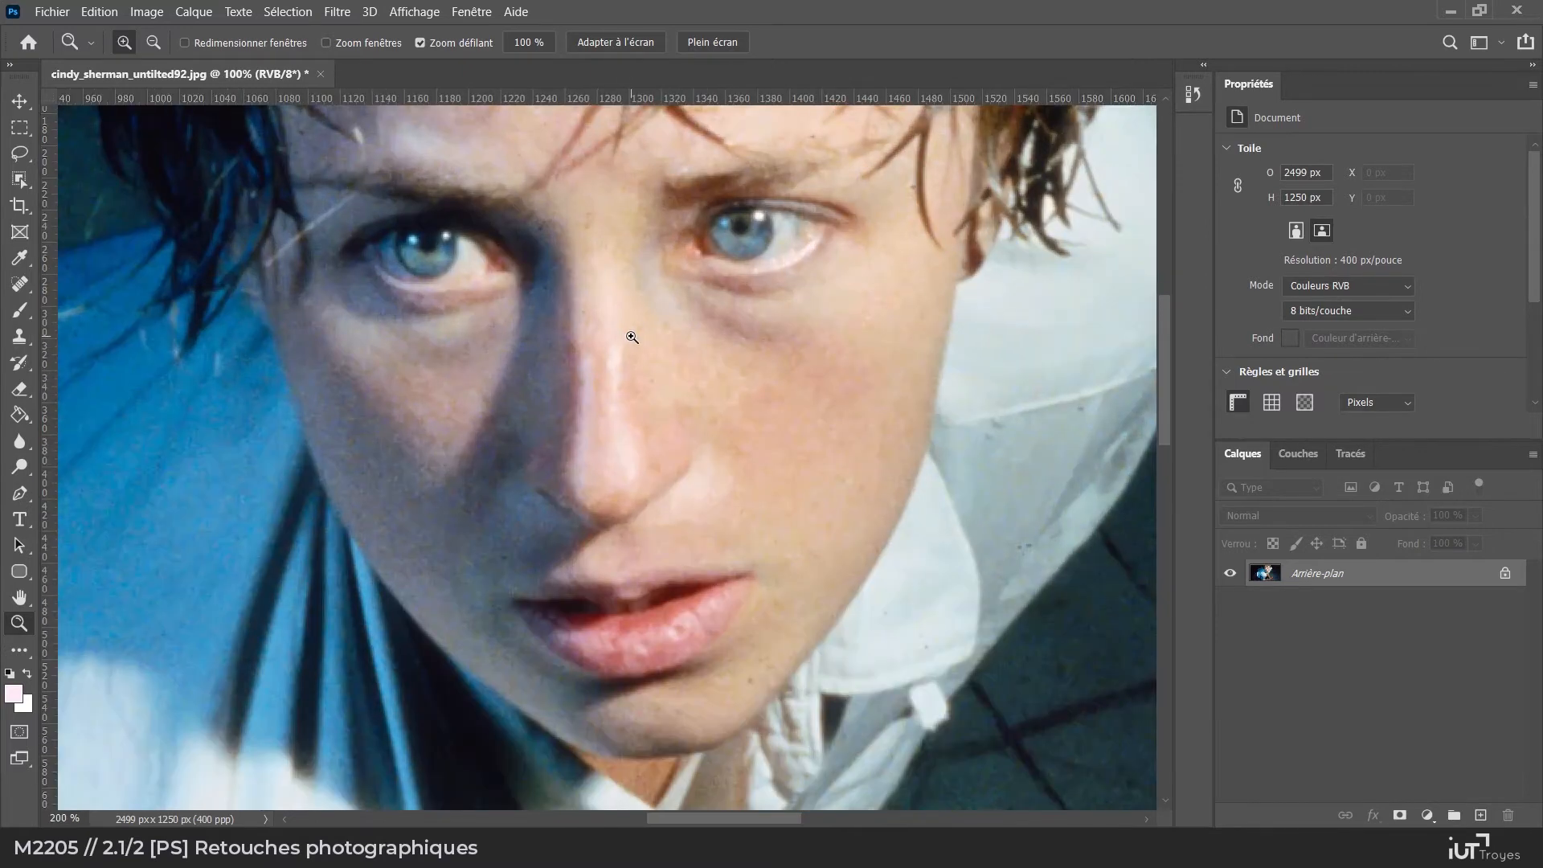
pyautogui.hotkey('ctrl', 'i')
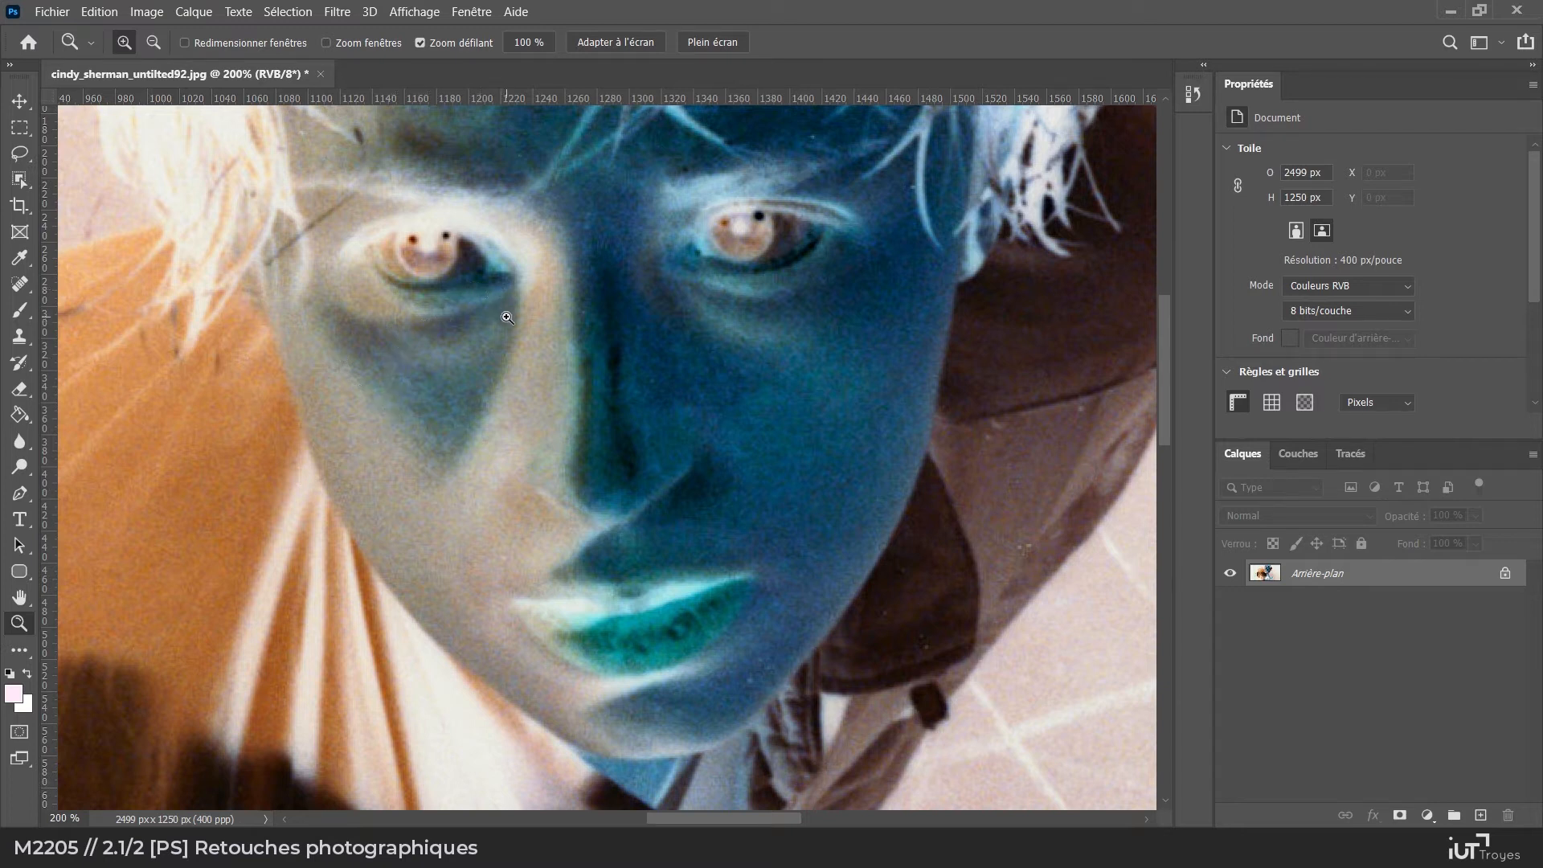
pyautogui.hotkey('ctrl', 'i')
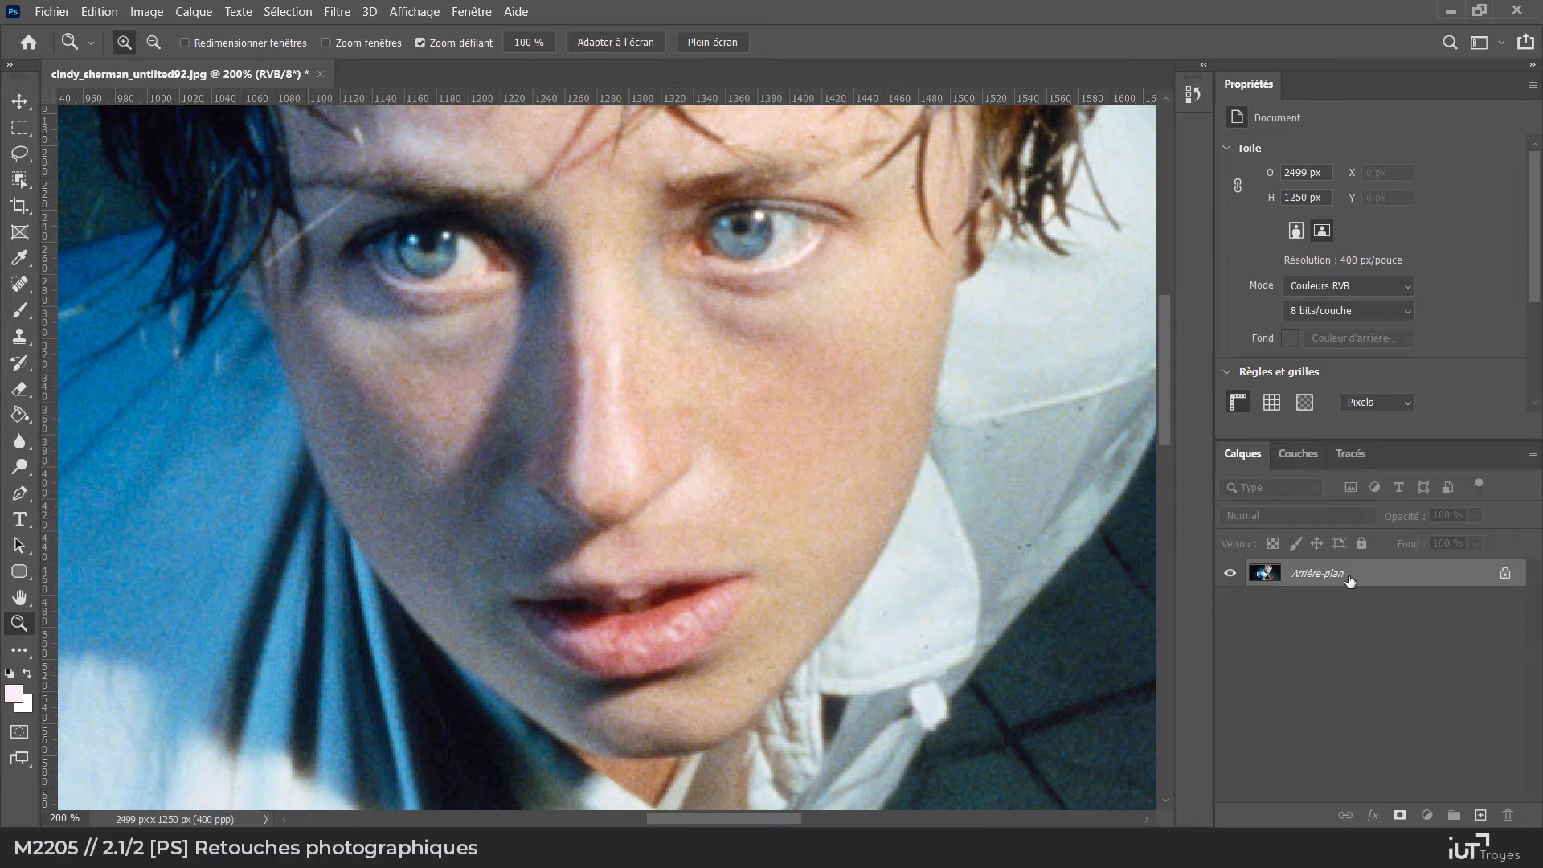
# Duplicate the portrait's background layer, hide the original, and choose the Dodge tool (Outil Densité -)
pyautogui.hotkey('ctrl', 'j')
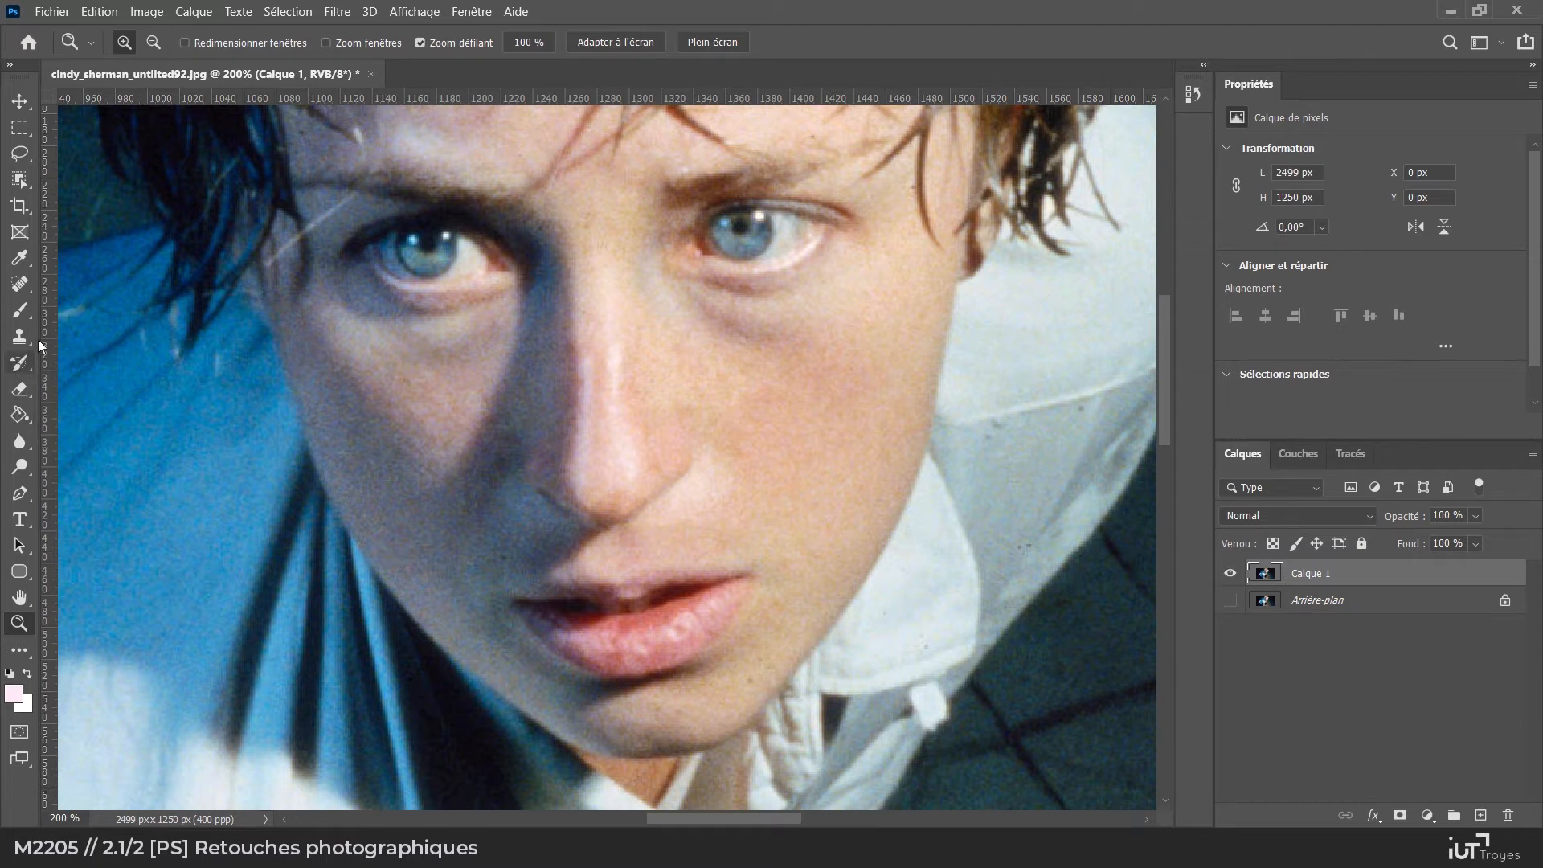
pyautogui.click(17, 470)
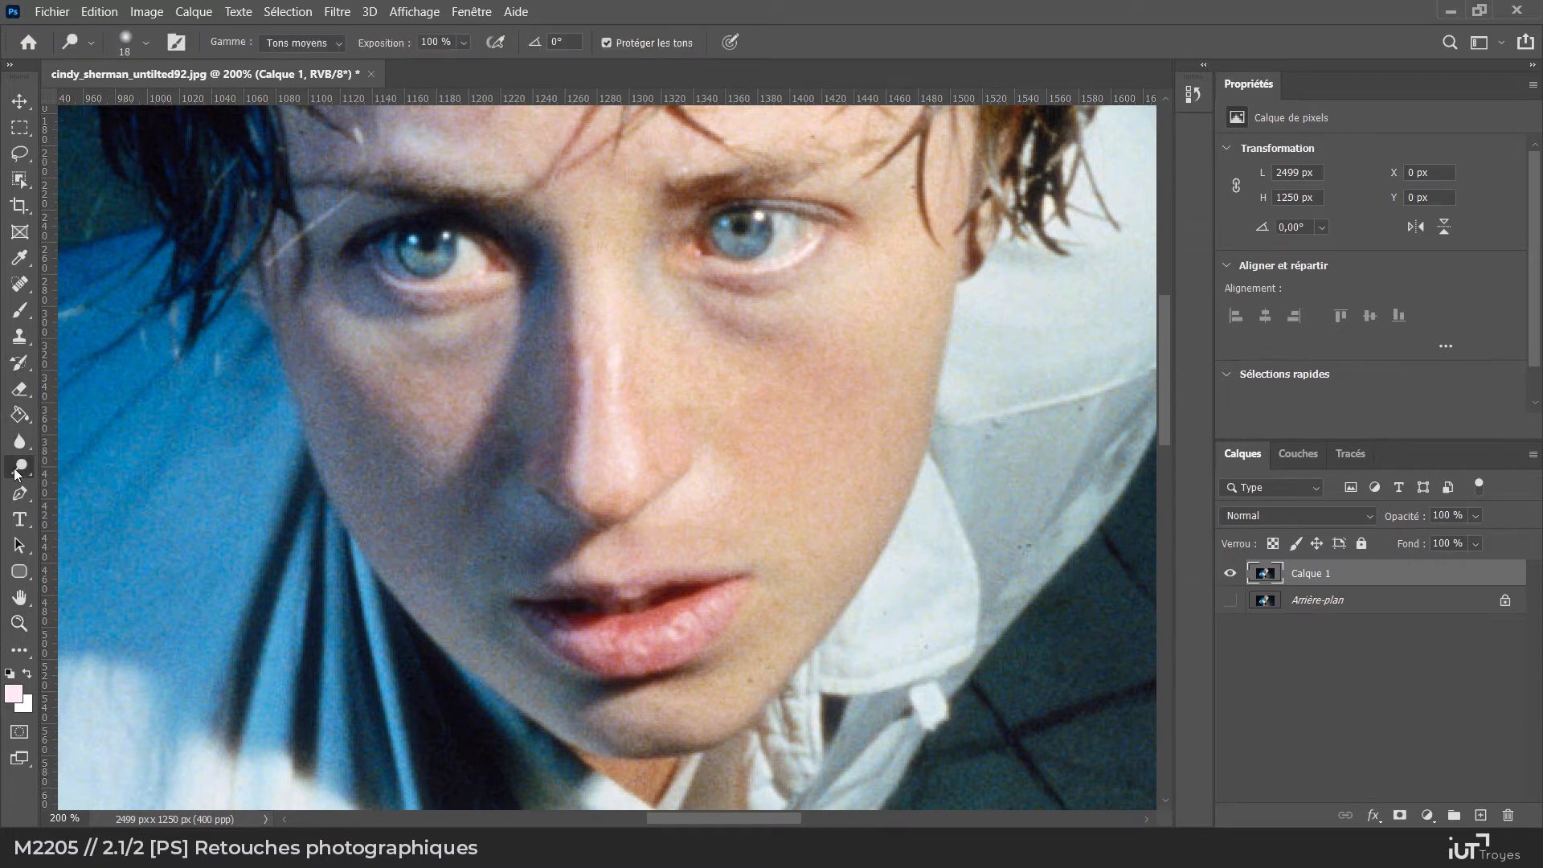
pyautogui.rightClick(20, 469)
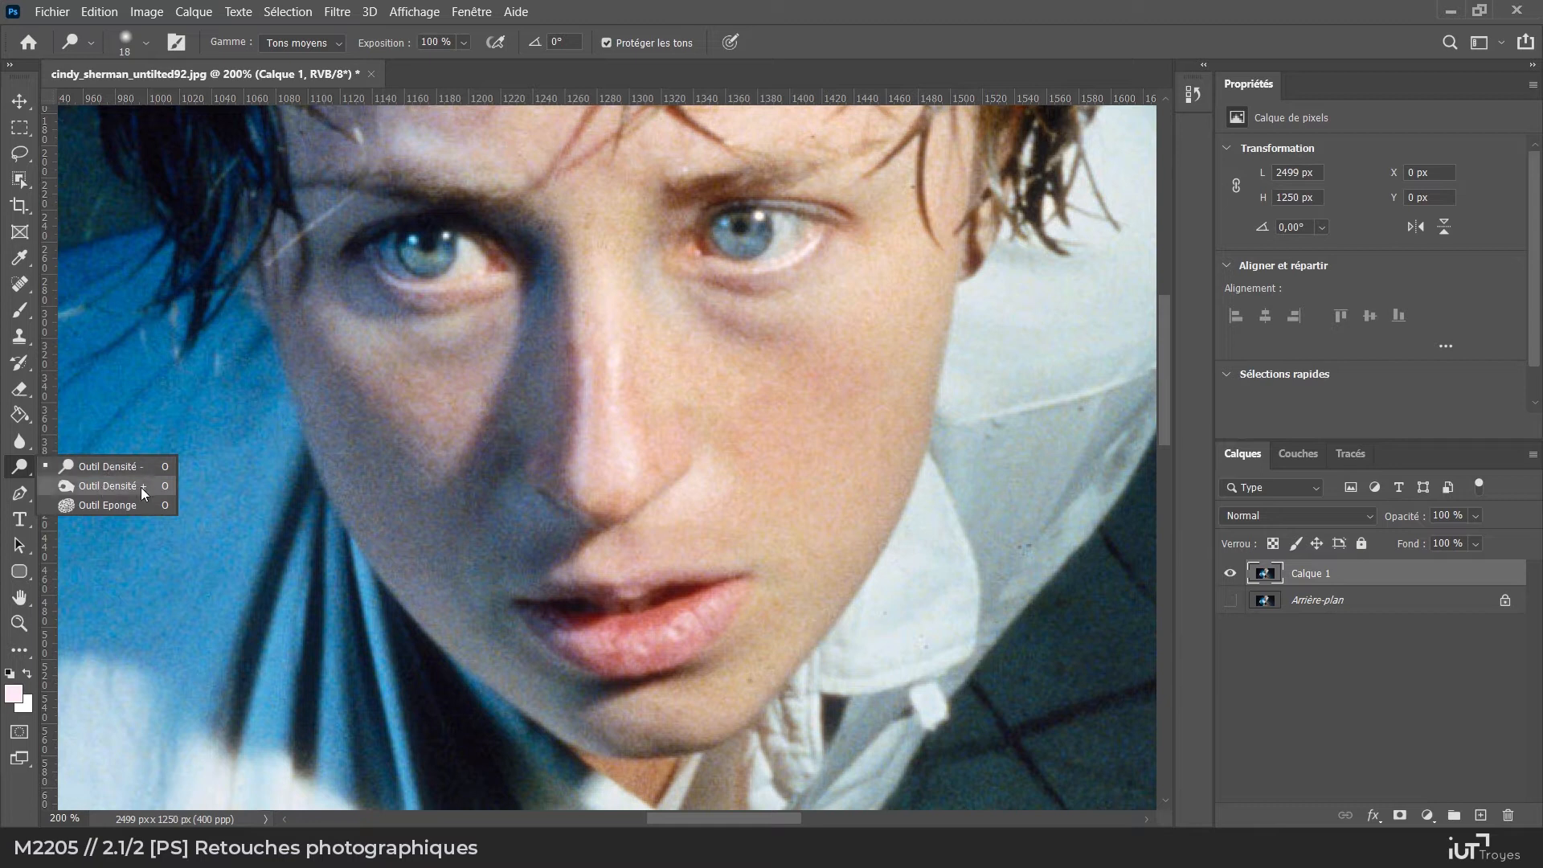
pyautogui.click(109, 469)
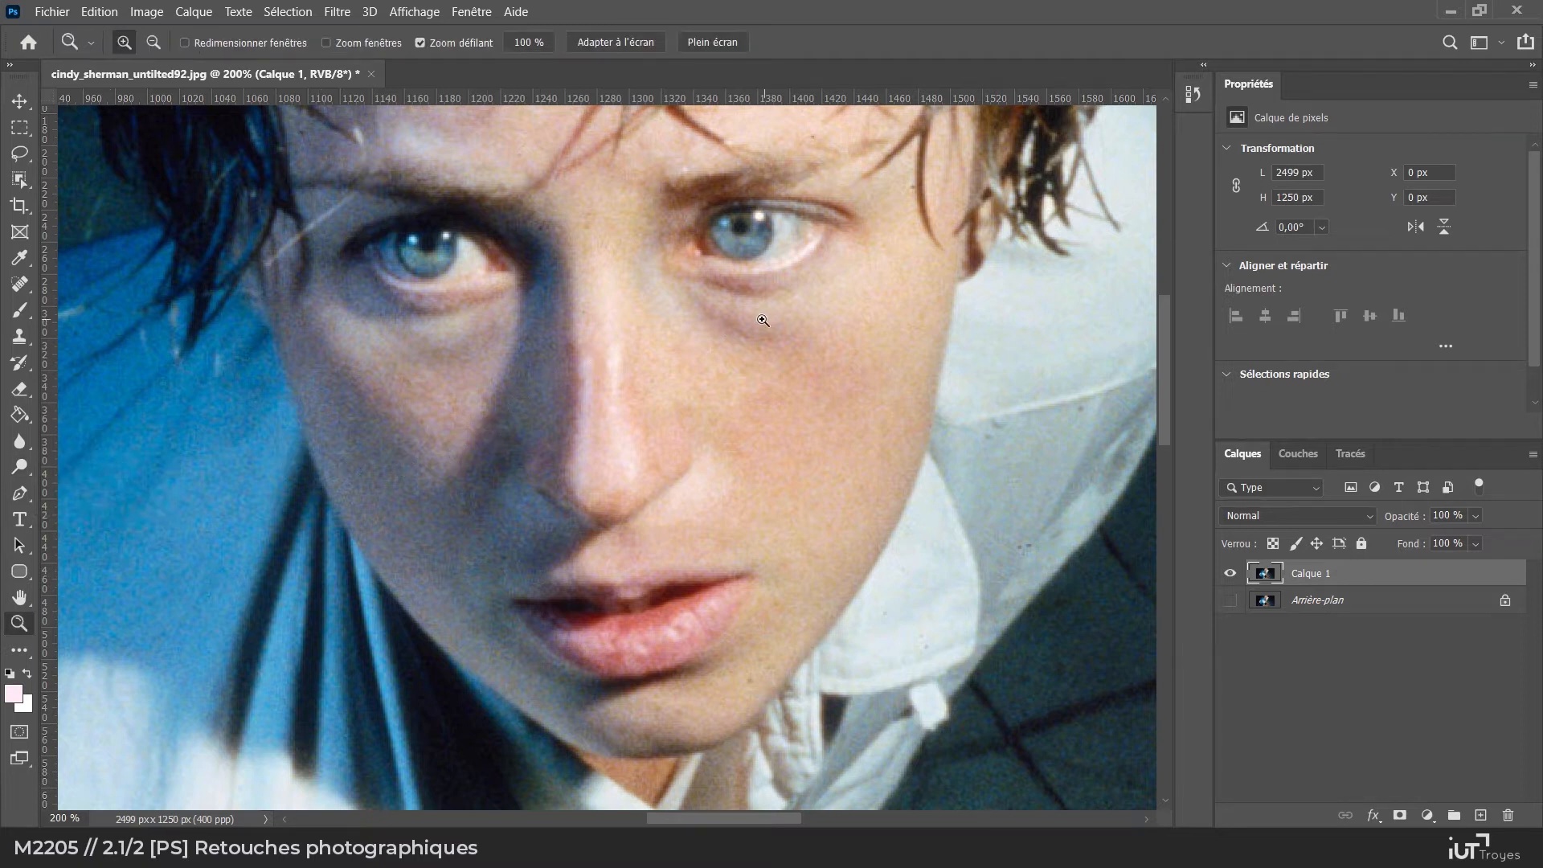
# Examine the dark shadows under the eyes in the portrait at several magnifications, ending at 400%
pyautogui.press('z')
pyautogui.click(754, 325)
pyautogui.click(753, 324)
pyautogui.click(744, 406)
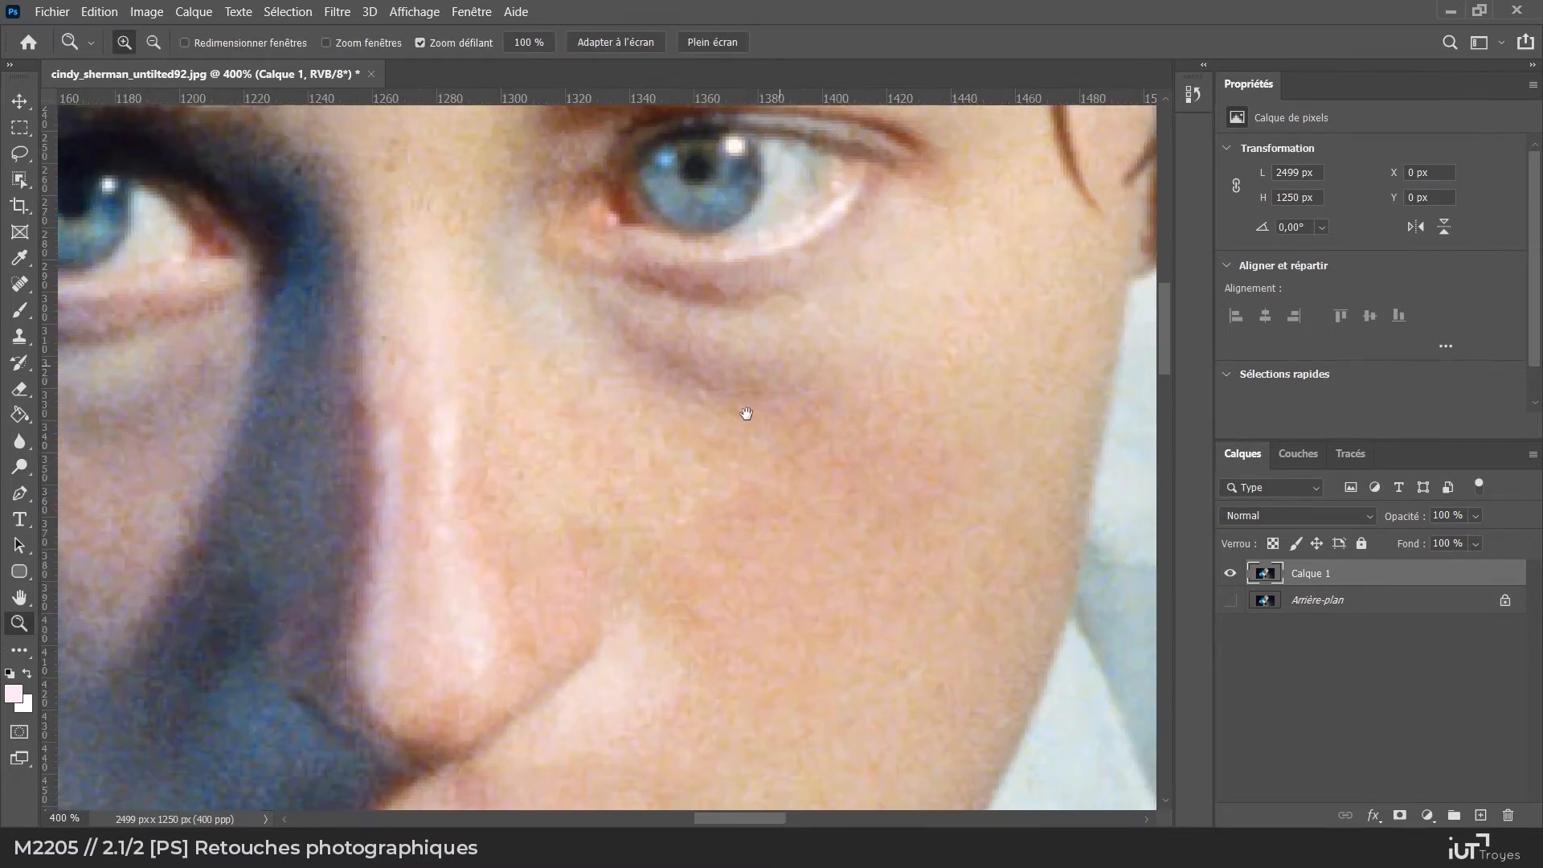
pyautogui.keyDown('alt'); pyautogui.click(538, 452); pyautogui.keyUp('alt')
pyautogui.keyDown('alt'); pyautogui.click(538, 452); pyautogui.keyUp('alt')
pyautogui.keyDown('alt'); pyautogui.click(493, 474); pyautogui.keyUp('alt')
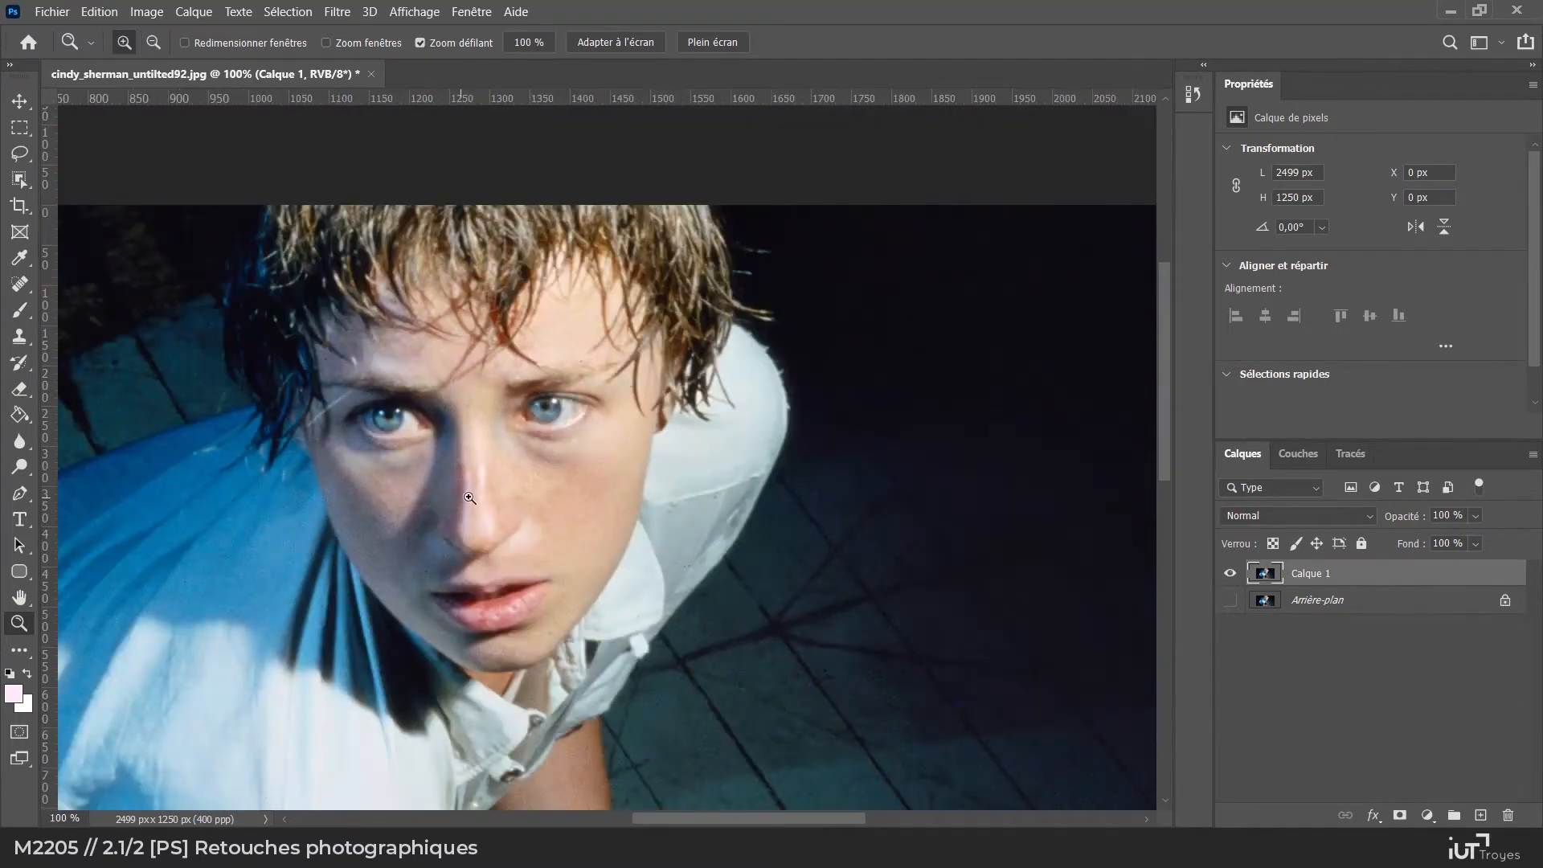
pyautogui.moveTo(439, 512); pyautogui.dragTo(540, 483)
pyautogui.click(613, 447)
pyautogui.click(683, 417)
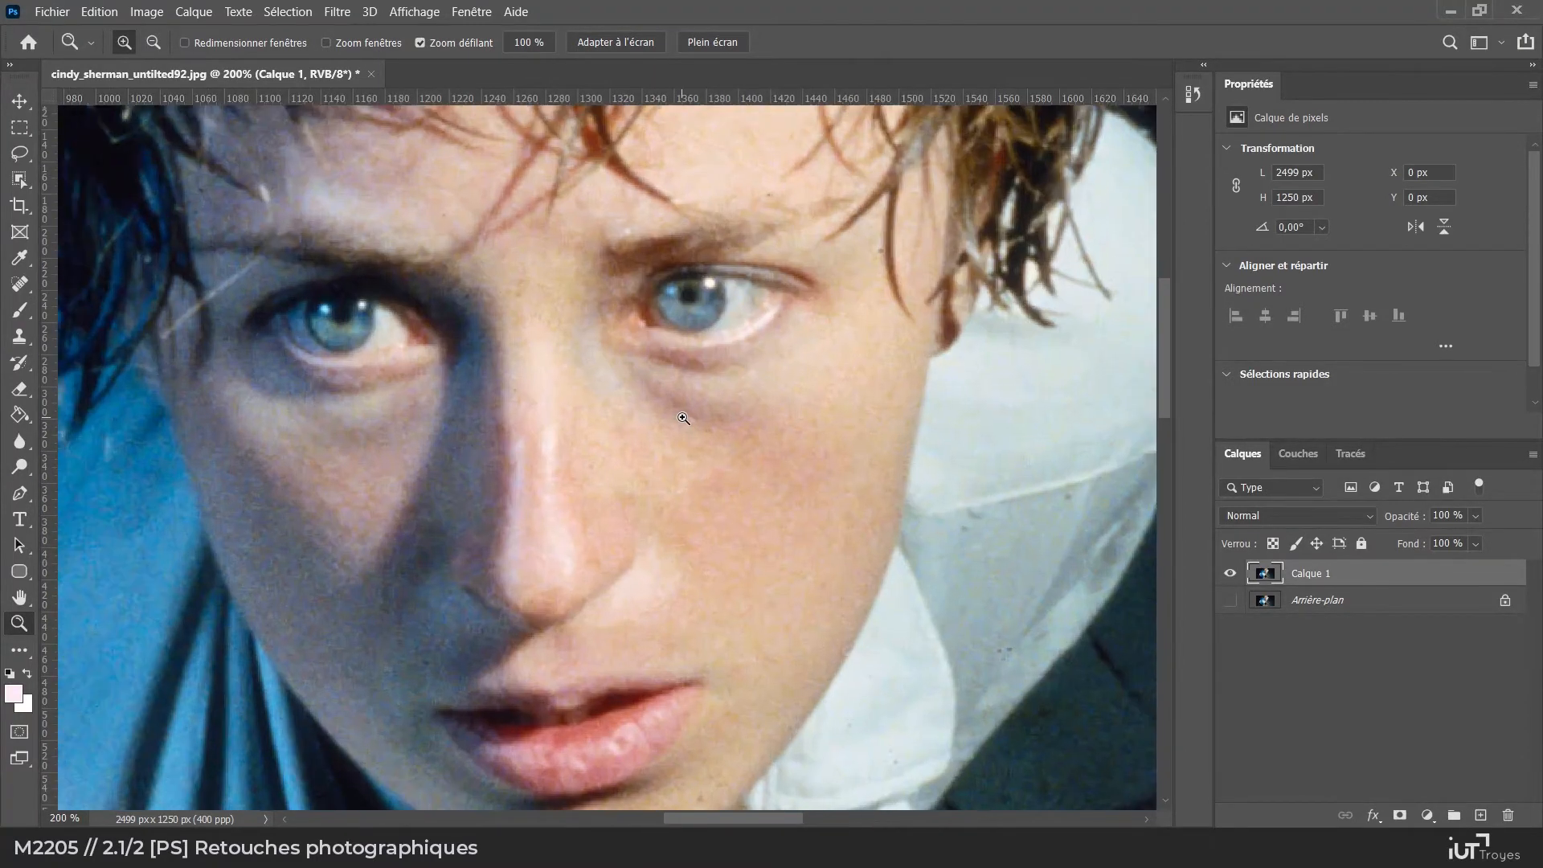
pyautogui.click(700, 411)
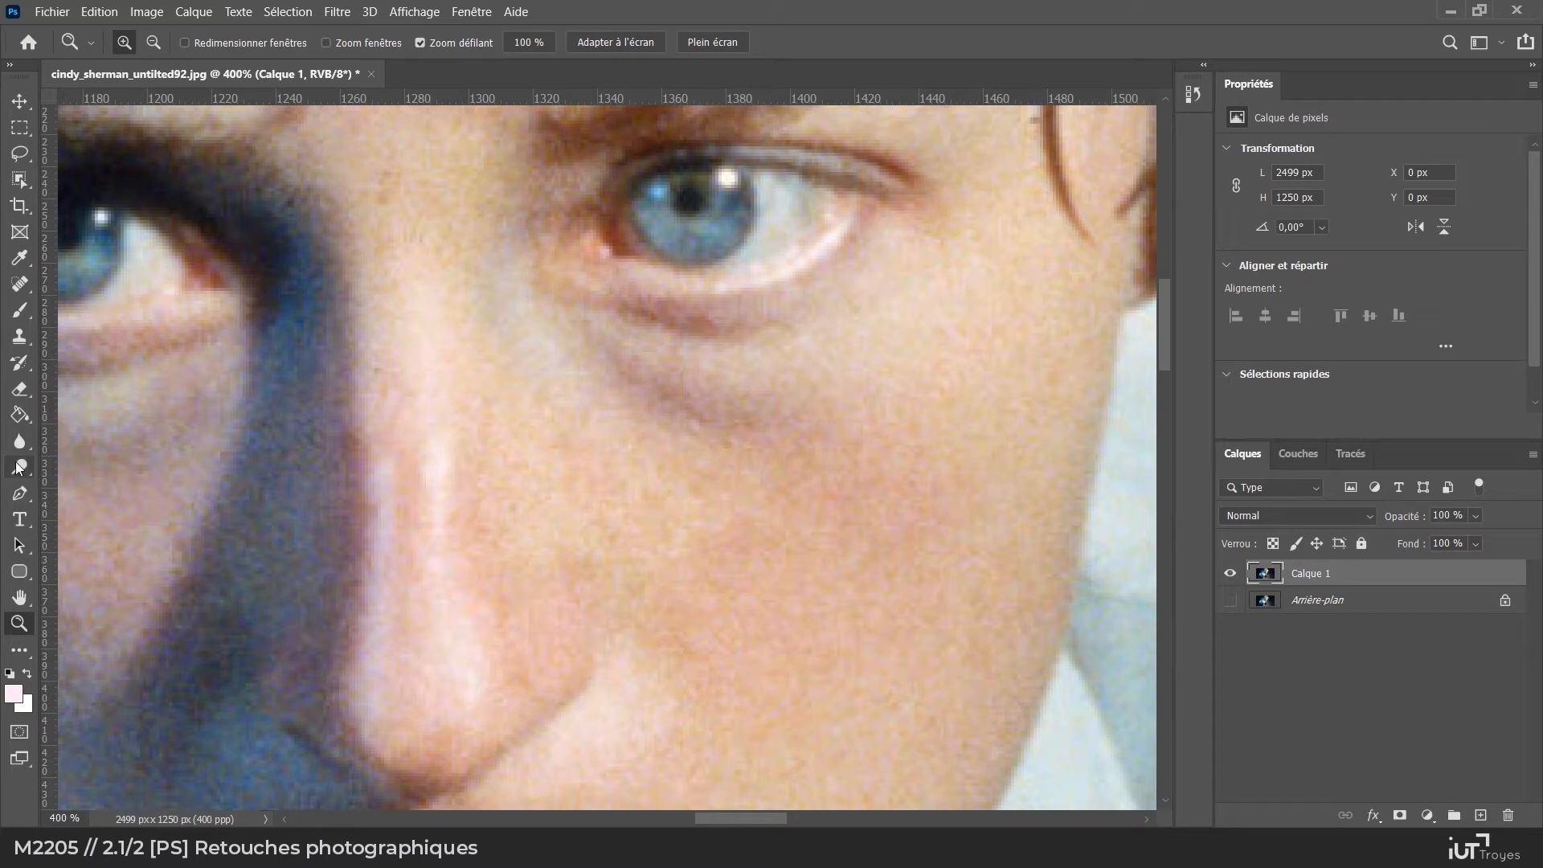
# Configure the Dodge tool with the Tons clairs range and 5% exposure
pyautogui.click(19, 466)
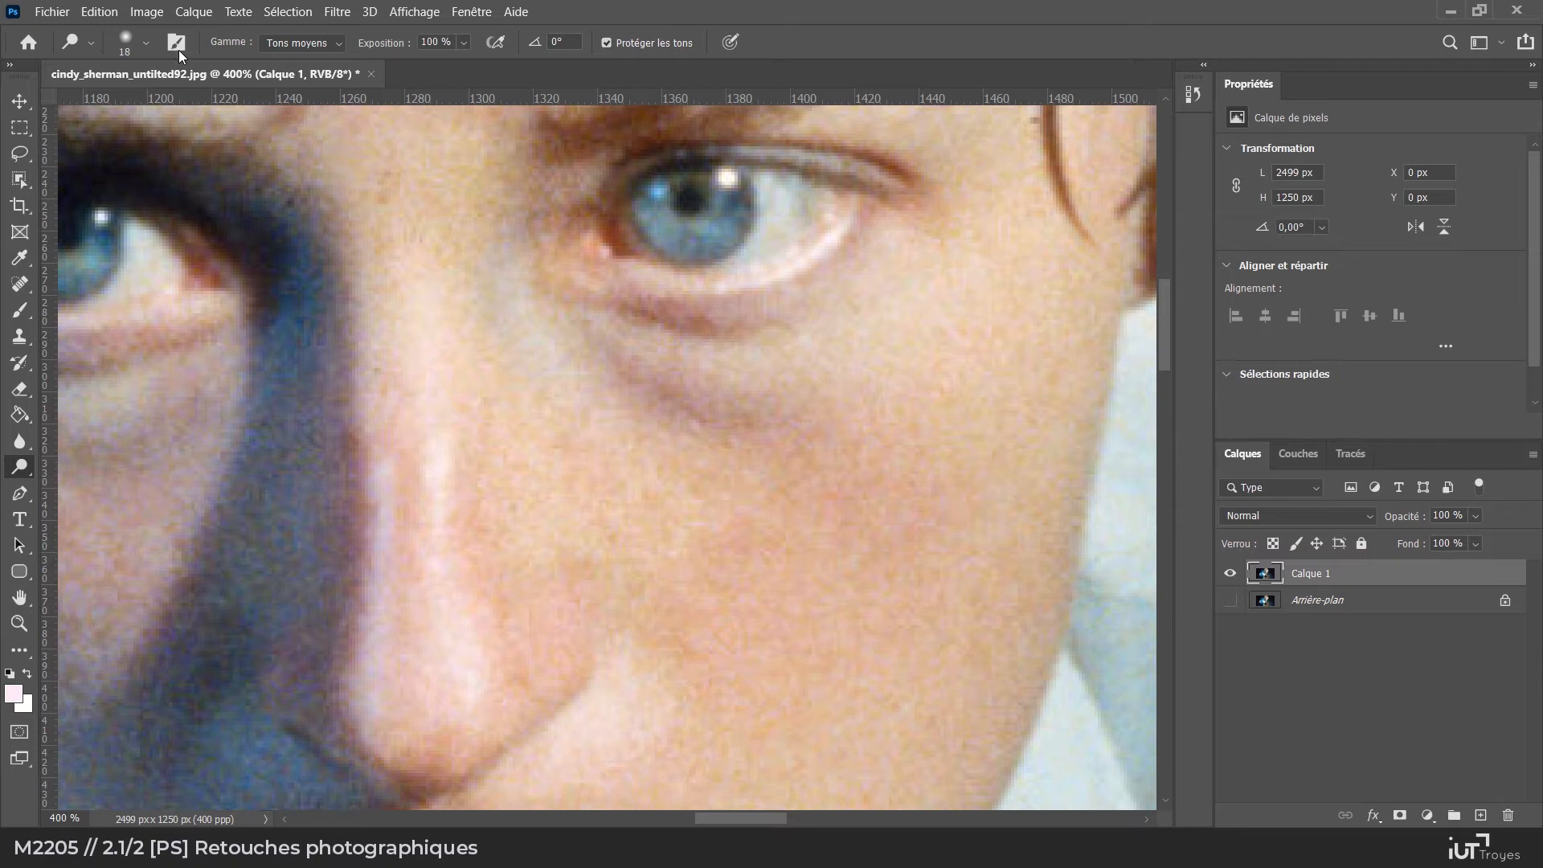
pyautogui.click(302, 44)
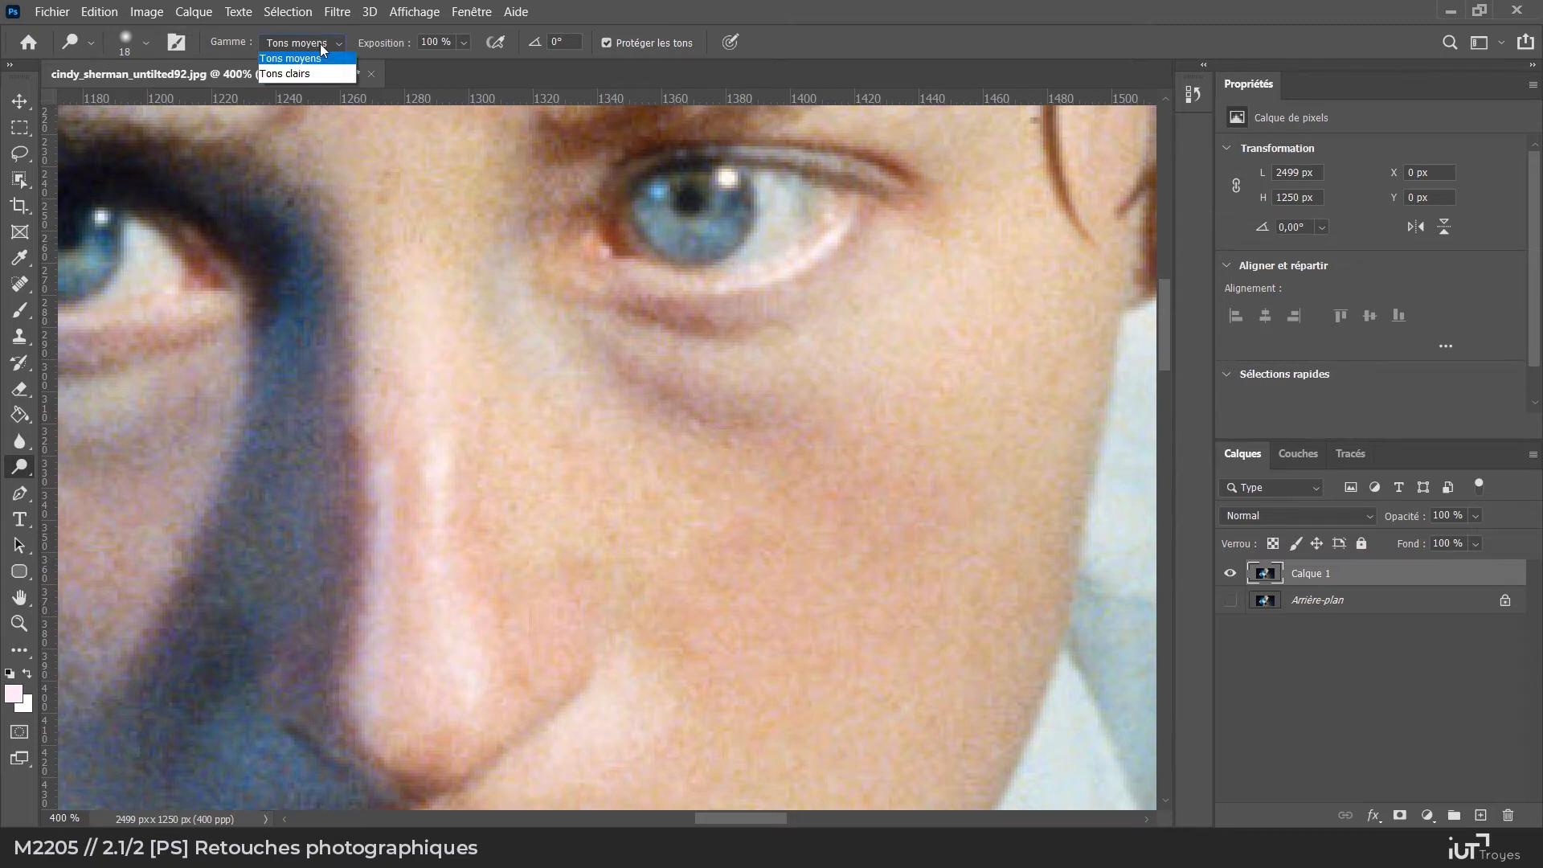
pyautogui.click(283, 89)
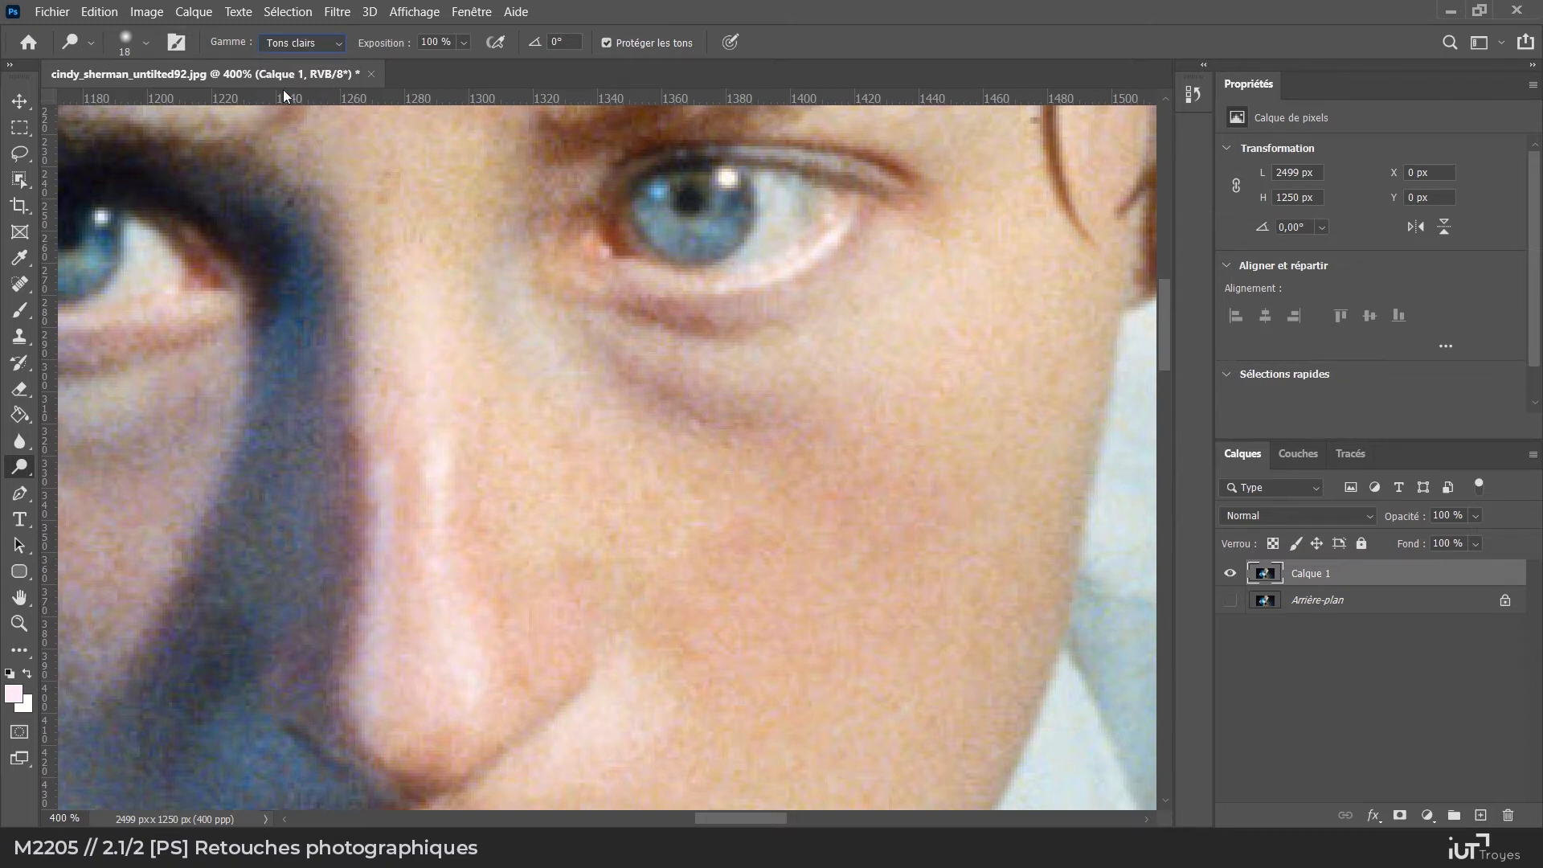
pyautogui.moveTo(464, 42); pyautogui.dragTo(397, 64)
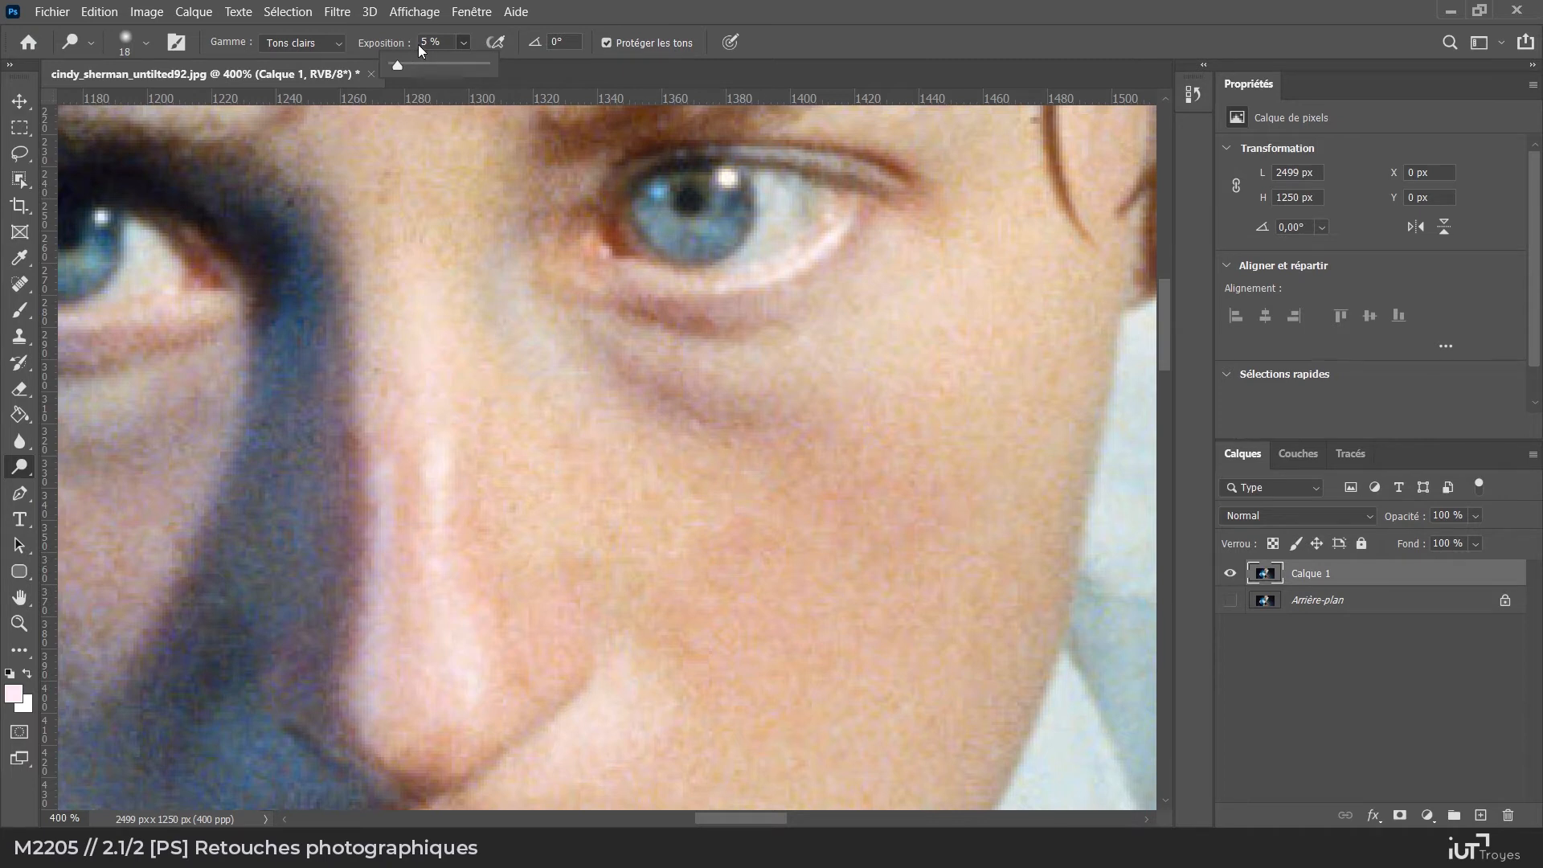
# Lighten the dark circle under the subject's left eye with Dodge strokes and check the result at 200%
pyautogui.moveTo(716, 406)
pyautogui.mouseDown()
pyautogui.moveTo(643, 366)
pyautogui.moveTo(685, 411)
pyautogui.moveTo(757, 412)
pyautogui.moveTo(721, 415)
pyautogui.moveTo(593, 347)
pyautogui.moveTo(635, 391)
pyautogui.moveTo(778, 429)
pyautogui.moveTo(841, 423)
pyautogui.moveTo(612, 368)
pyautogui.moveTo(804, 438)
pyautogui.moveTo(644, 370)
pyautogui.moveTo(674, 421)
pyautogui.moveTo(827, 426)
pyautogui.moveTo(776, 410)
pyautogui.moveTo(942, 449)
pyautogui.moveTo(851, 469)
pyautogui.moveTo(728, 423)
pyautogui.moveTo(702, 339)
pyautogui.moveTo(861, 292)
pyautogui.moveTo(657, 328)
pyautogui.moveTo(754, 326)
pyautogui.moveTo(636, 326)
pyautogui.moveTo(804, 332)
pyautogui.moveTo(631, 318)
pyautogui.moveTo(907, 278)
pyautogui.moveTo(793, 442)
pyautogui.moveTo(971, 442)
pyautogui.mouseUp()
pyautogui.moveTo(643, 398)
pyautogui.mouseDown()
pyautogui.moveTo(685, 348)
pyautogui.moveTo(670, 336)
pyautogui.moveTo(459, 352)
pyautogui.moveTo(442, 350)
pyautogui.moveTo(501, 349)
pyautogui.moveTo(427, 321)
pyautogui.moveTo(449, 357)
pyautogui.moveTo(534, 362)
pyautogui.moveTo(625, 358)
pyautogui.moveTo(595, 354)
pyautogui.moveTo(670, 334)
pyautogui.moveTo(523, 373)
pyautogui.mouseUp()
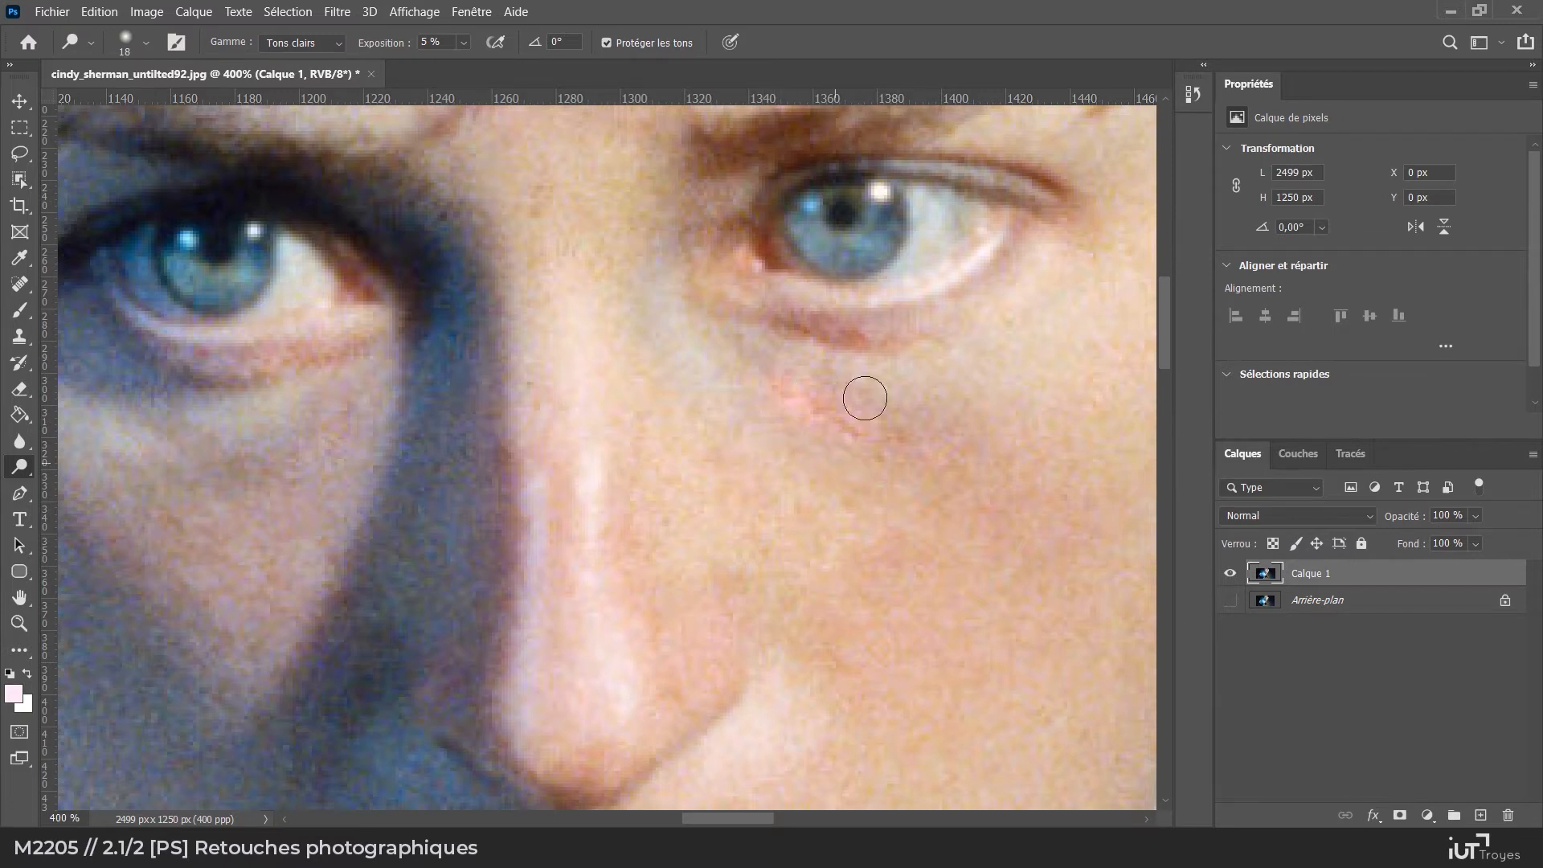
pyautogui.press('z')
pyautogui.keyDown('alt'); pyautogui.click(716, 389); pyautogui.keyUp('alt')
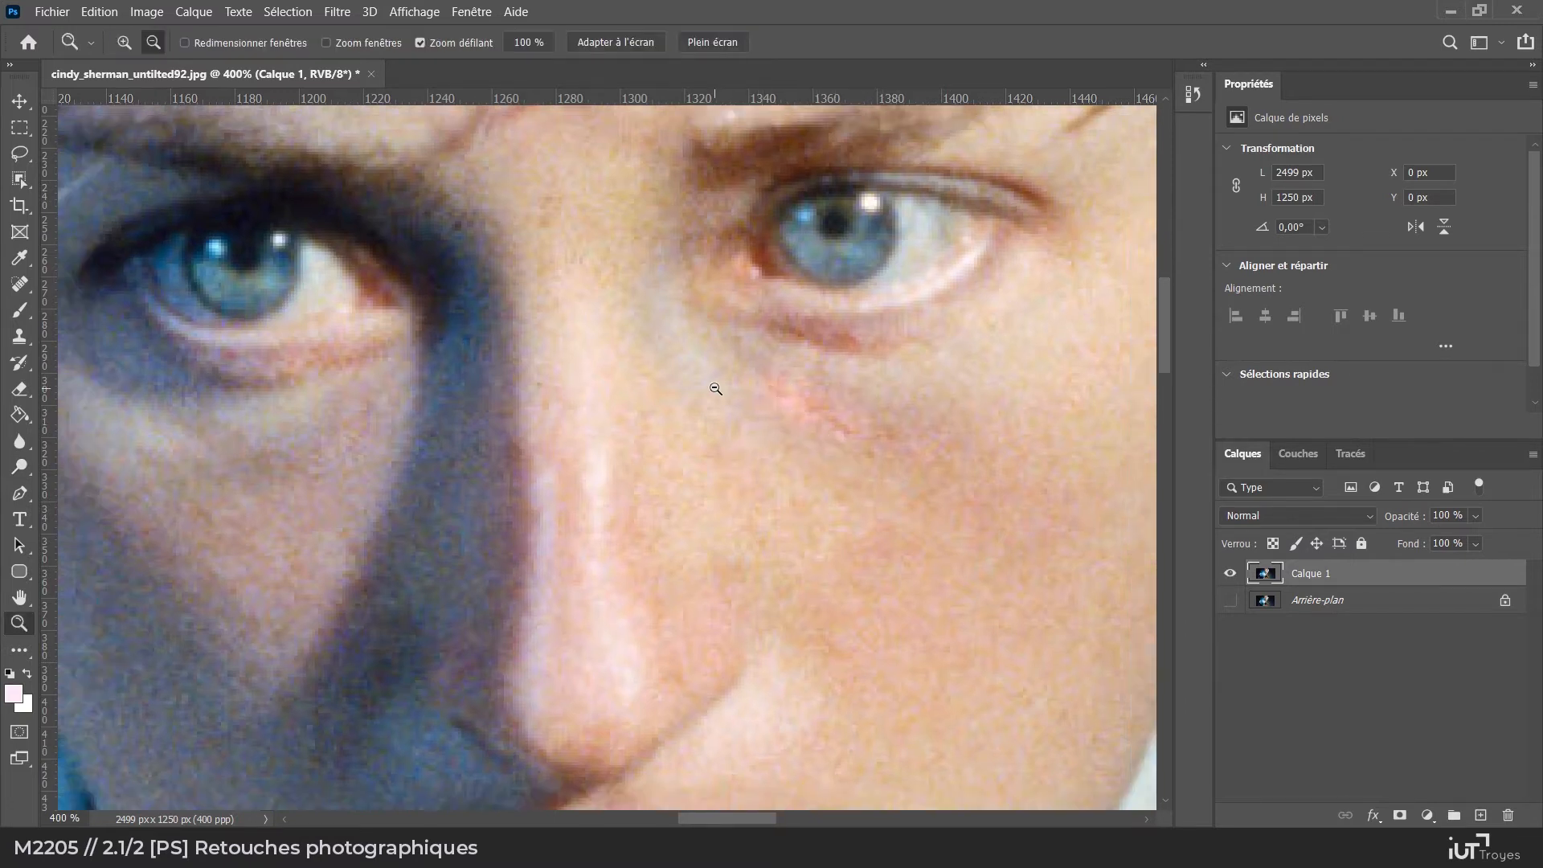
pyautogui.keyDown('alt'); pyautogui.click(716, 389); pyautogui.keyUp('alt')
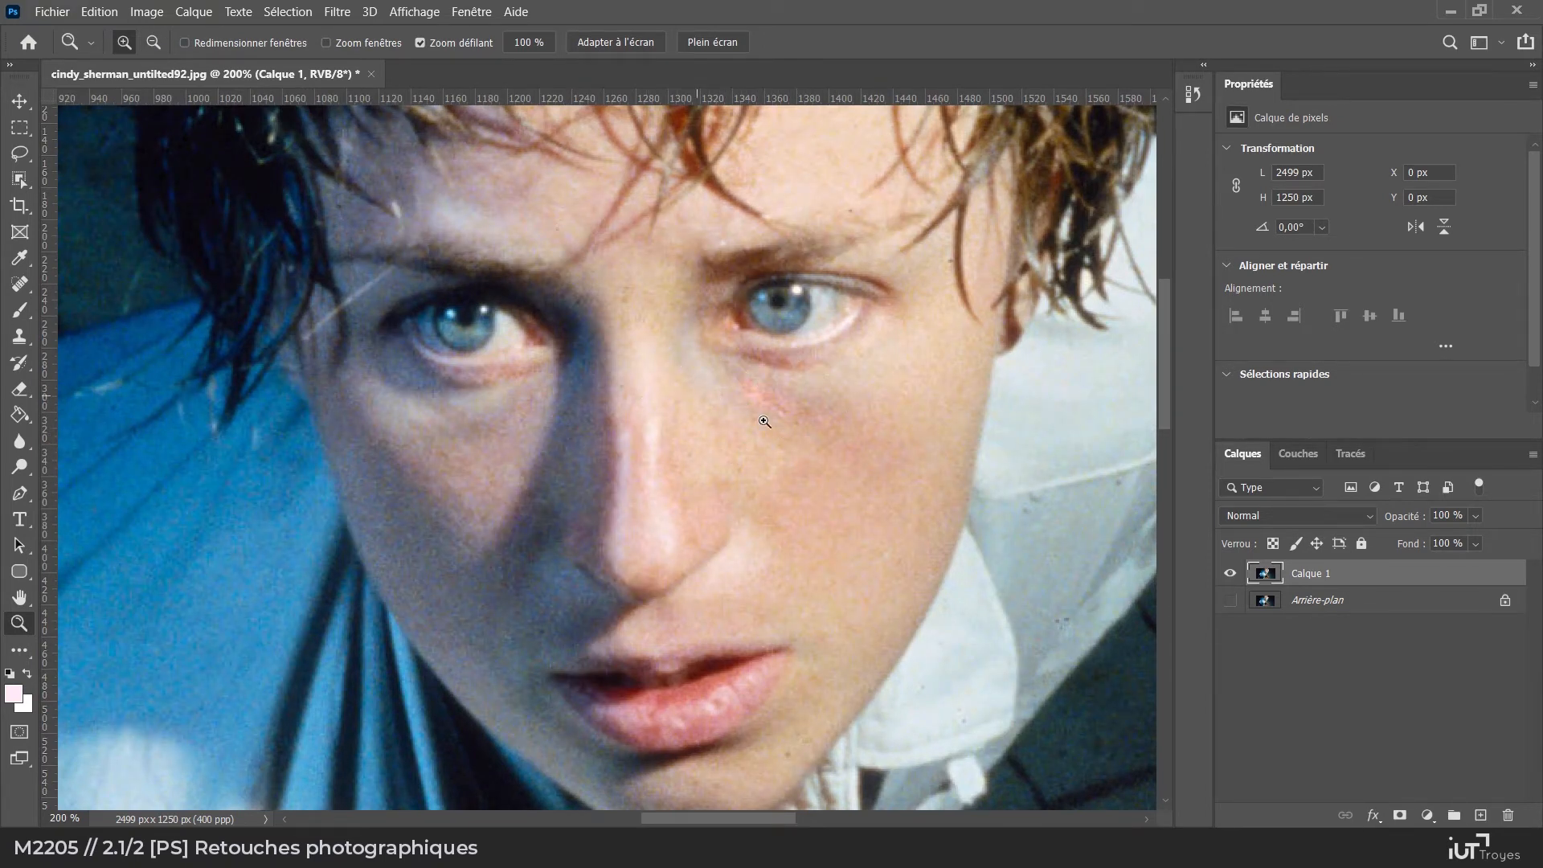
# Compare the "premier test avec l'outil" retouch with the original by toggling layer visibility, leaving only "deuxième test avec les courbes" and the background shown
pyautogui.click(1190, 97)
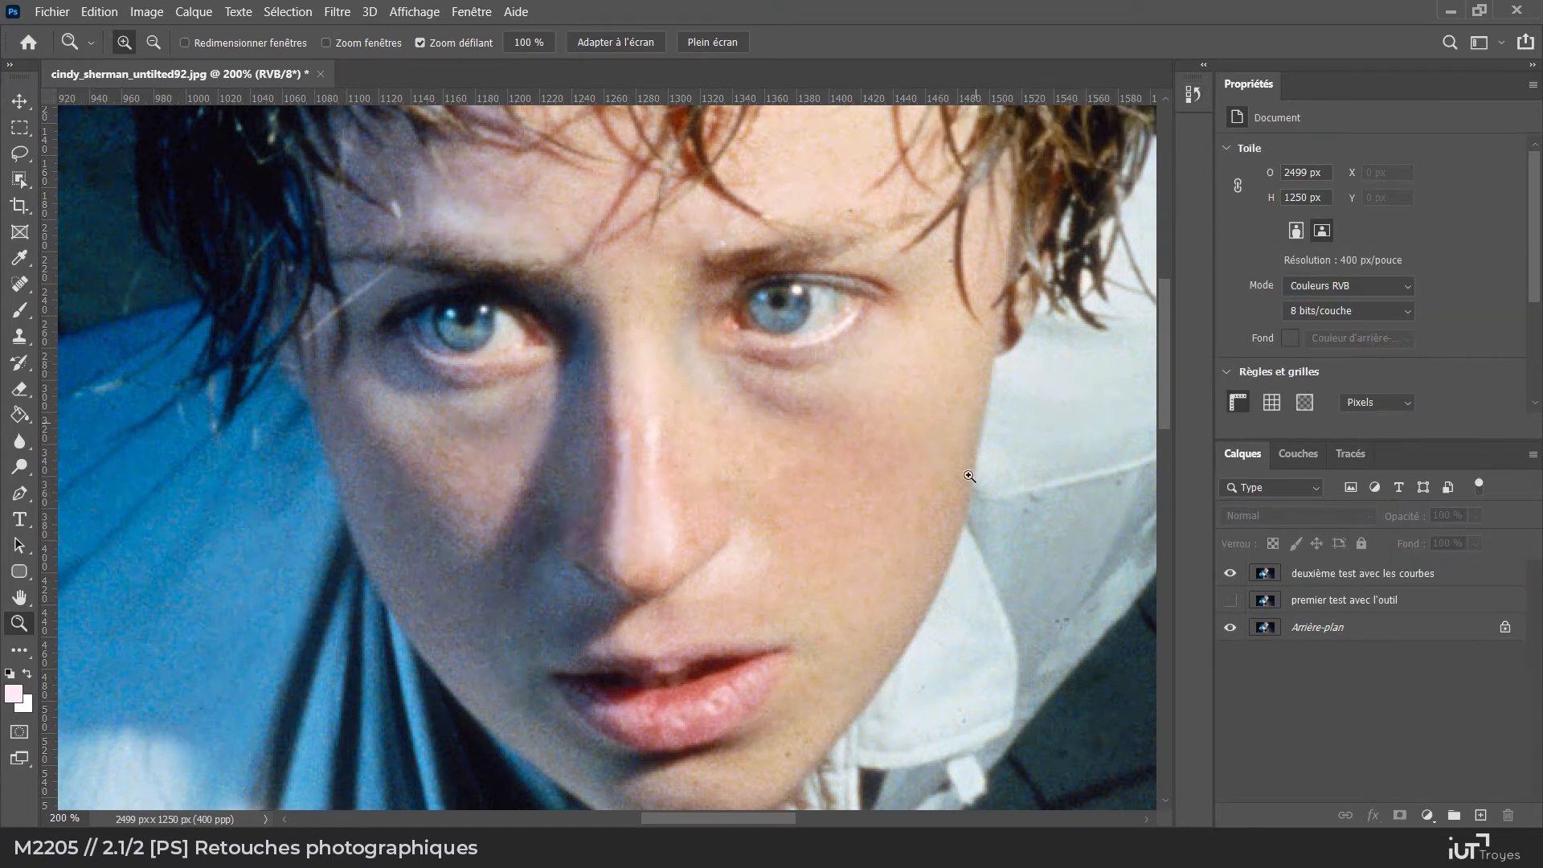
pyautogui.click(1316, 583)
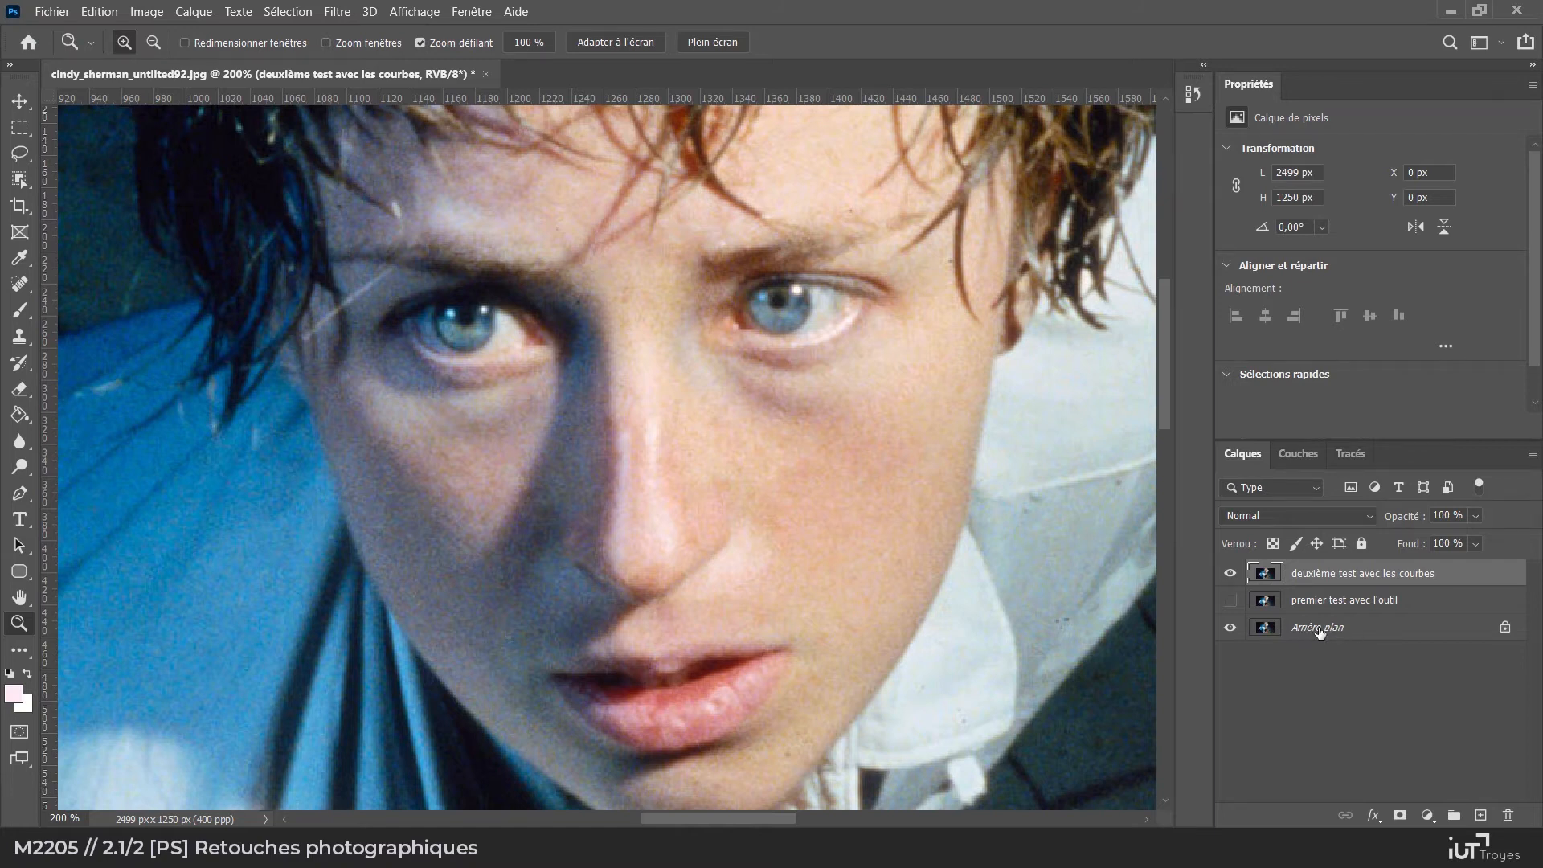
pyautogui.click(1230, 573)
pyautogui.click(1230, 601)
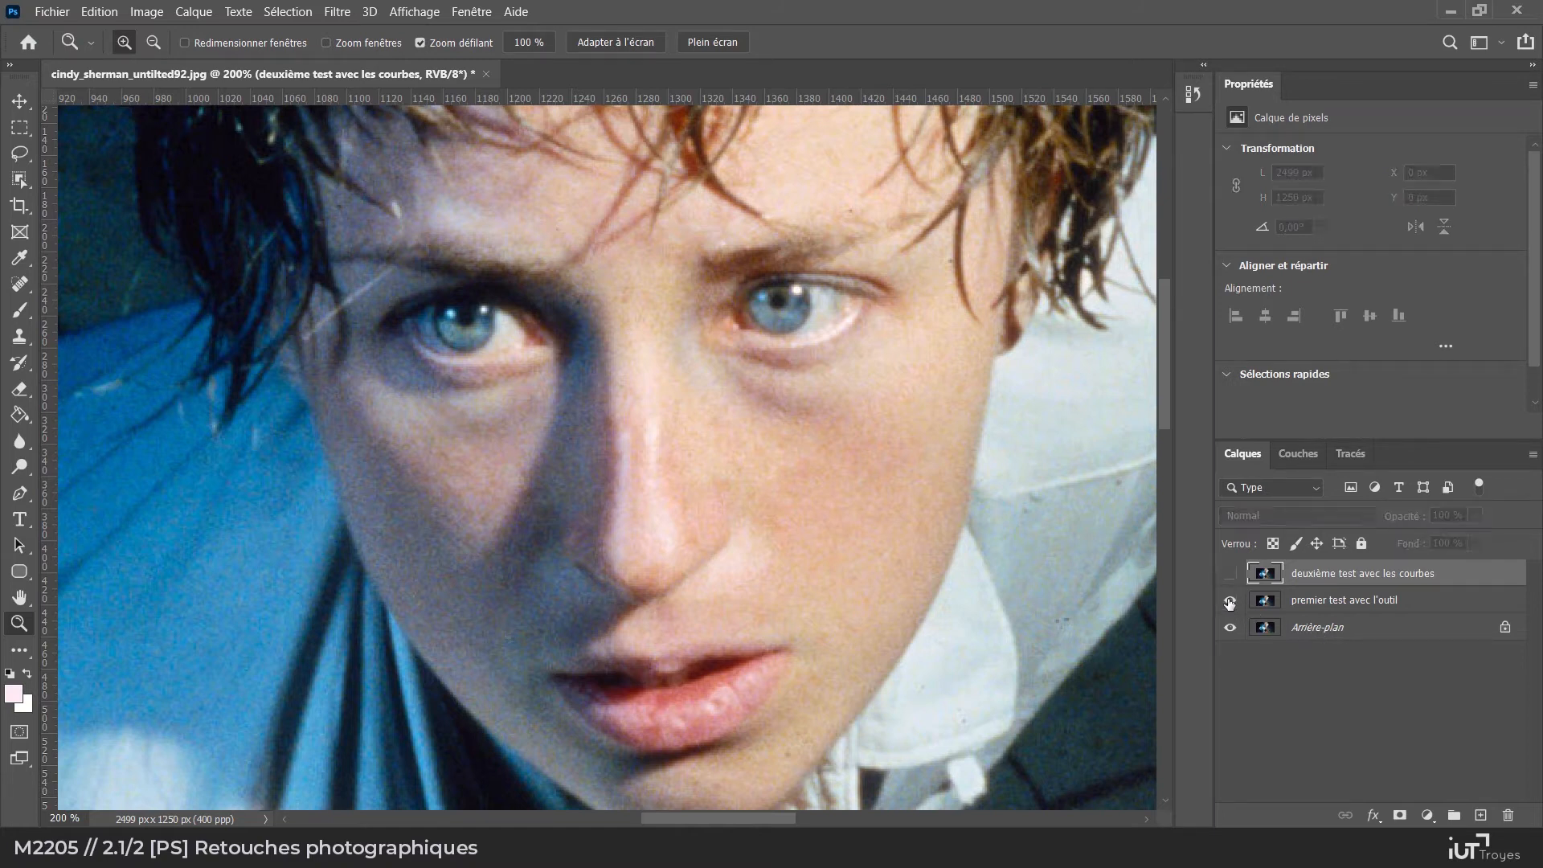
pyautogui.click(1230, 601)
pyautogui.click(1230, 601)
pyautogui.click(1229, 601)
pyautogui.click(1230, 601)
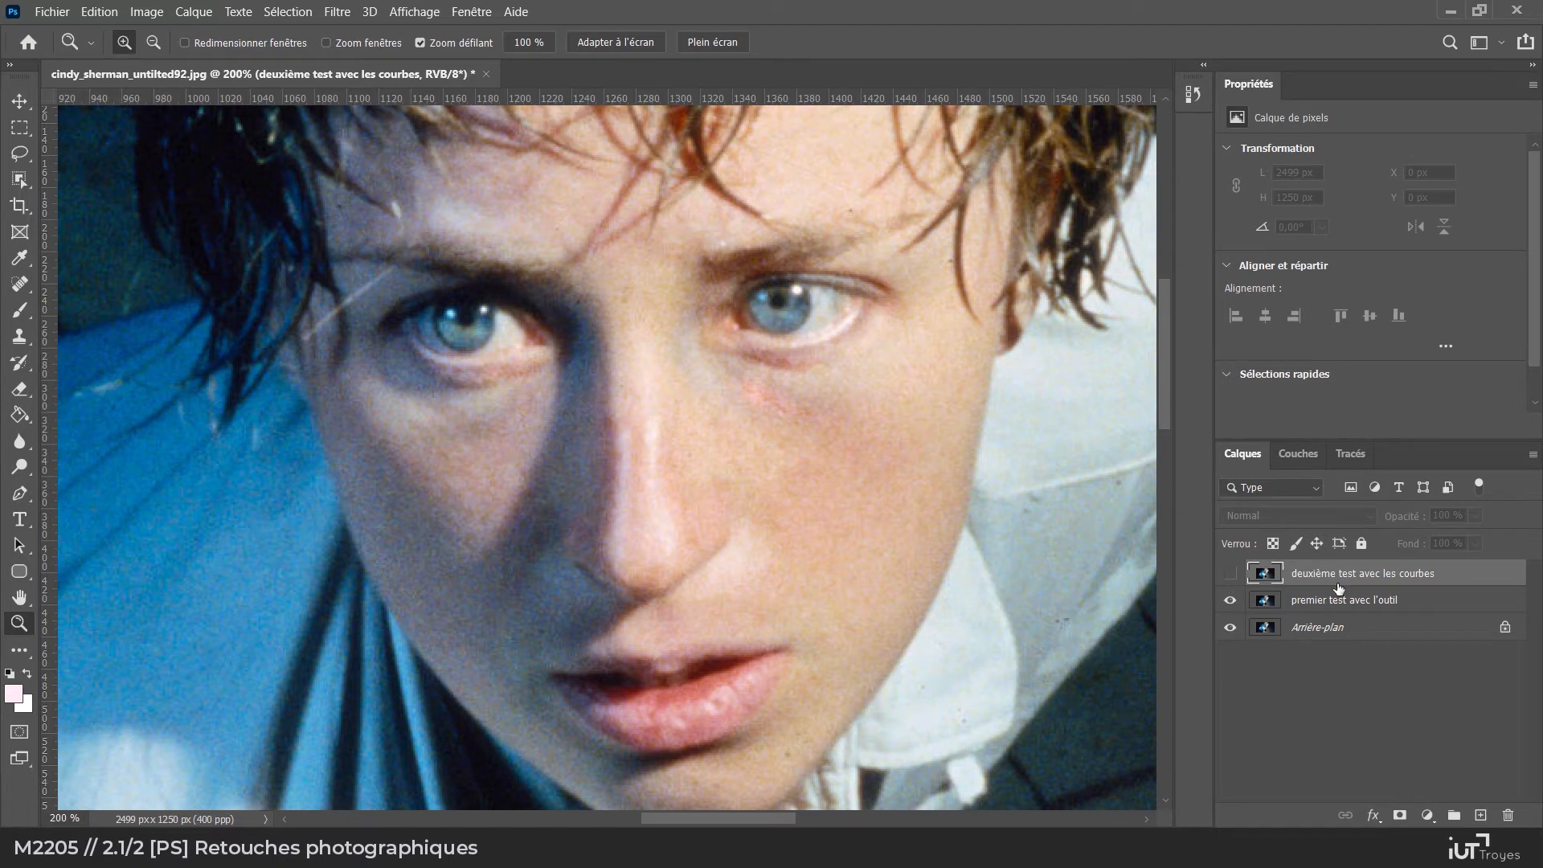
pyautogui.click(1230, 601)
pyautogui.click(1230, 573)
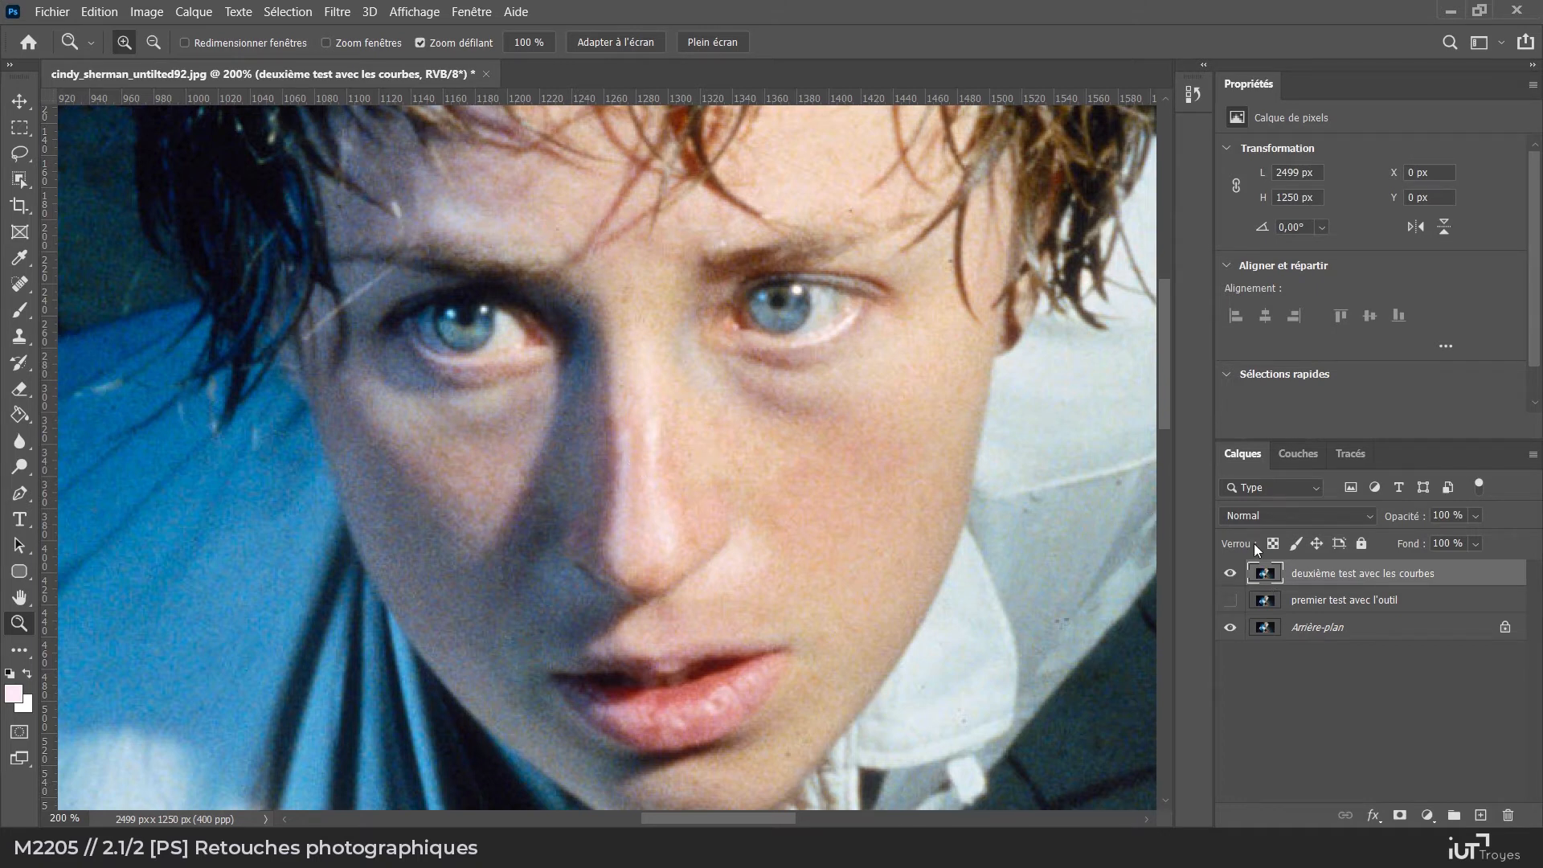
# Add a Curves (Courbes) adjustment layer above "deuxième test avec les courbes", name it DODGE, and raise the curve's midpoint slightly to brighten the midtones
pyautogui.click(1428, 816)
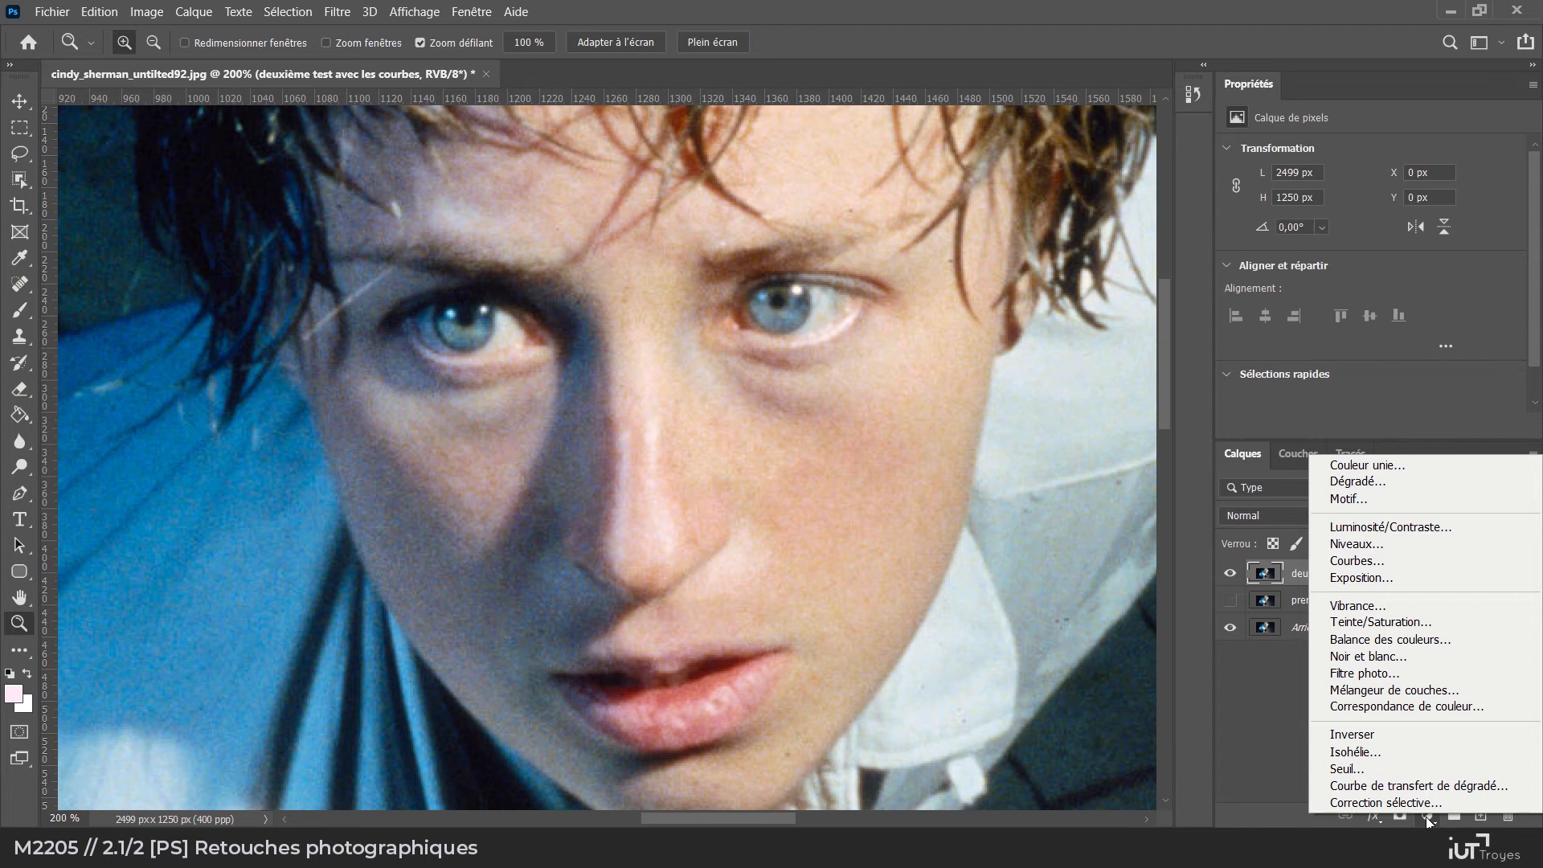
pyautogui.click(1333, 561)
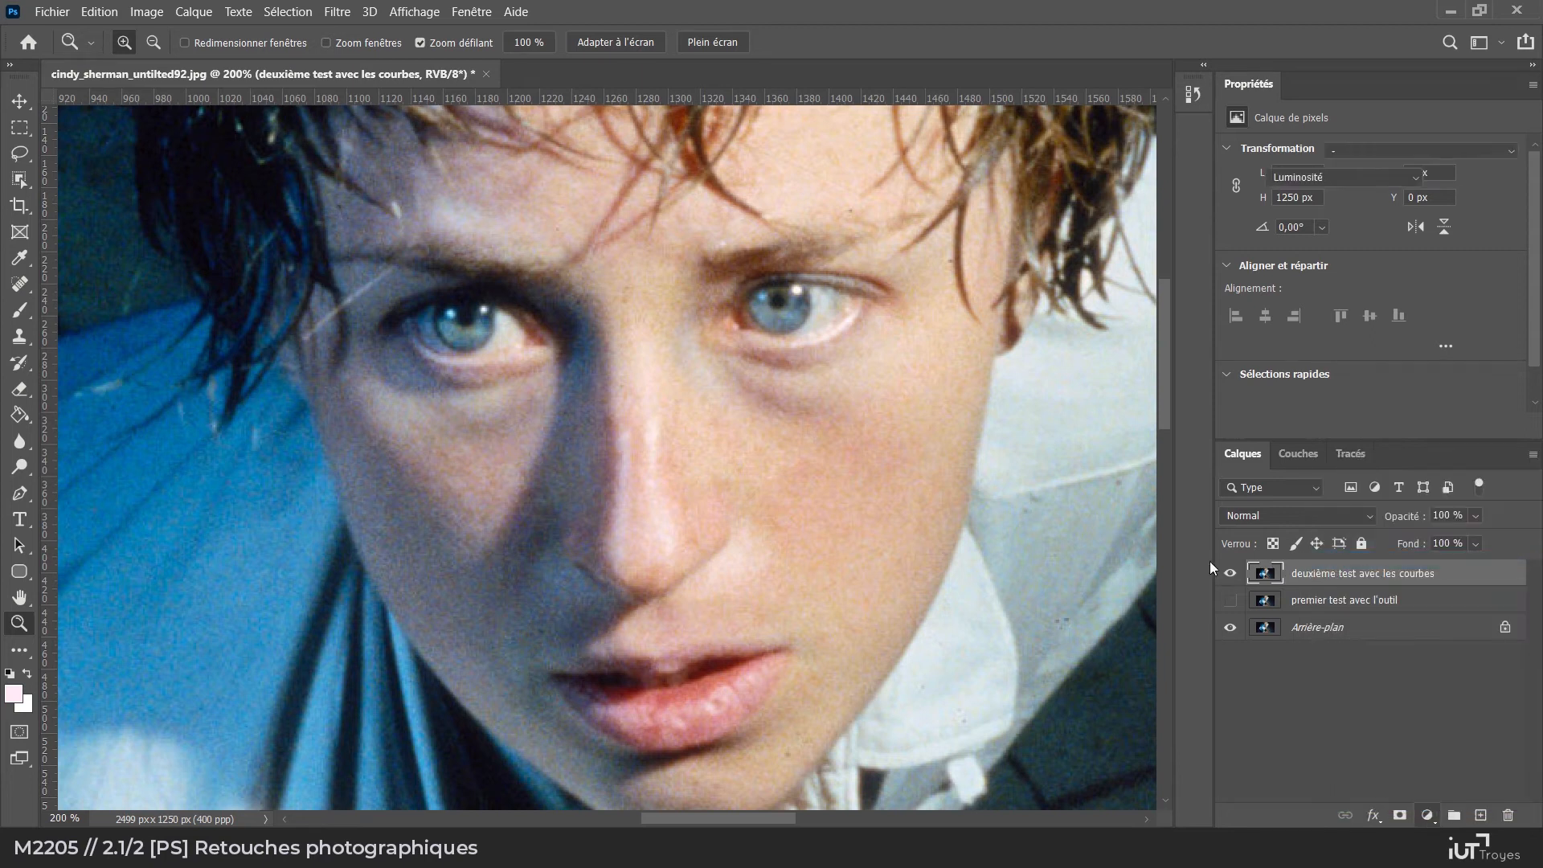
pyautogui.moveTo(1373, 318); pyautogui.dragTo(1384, 450)
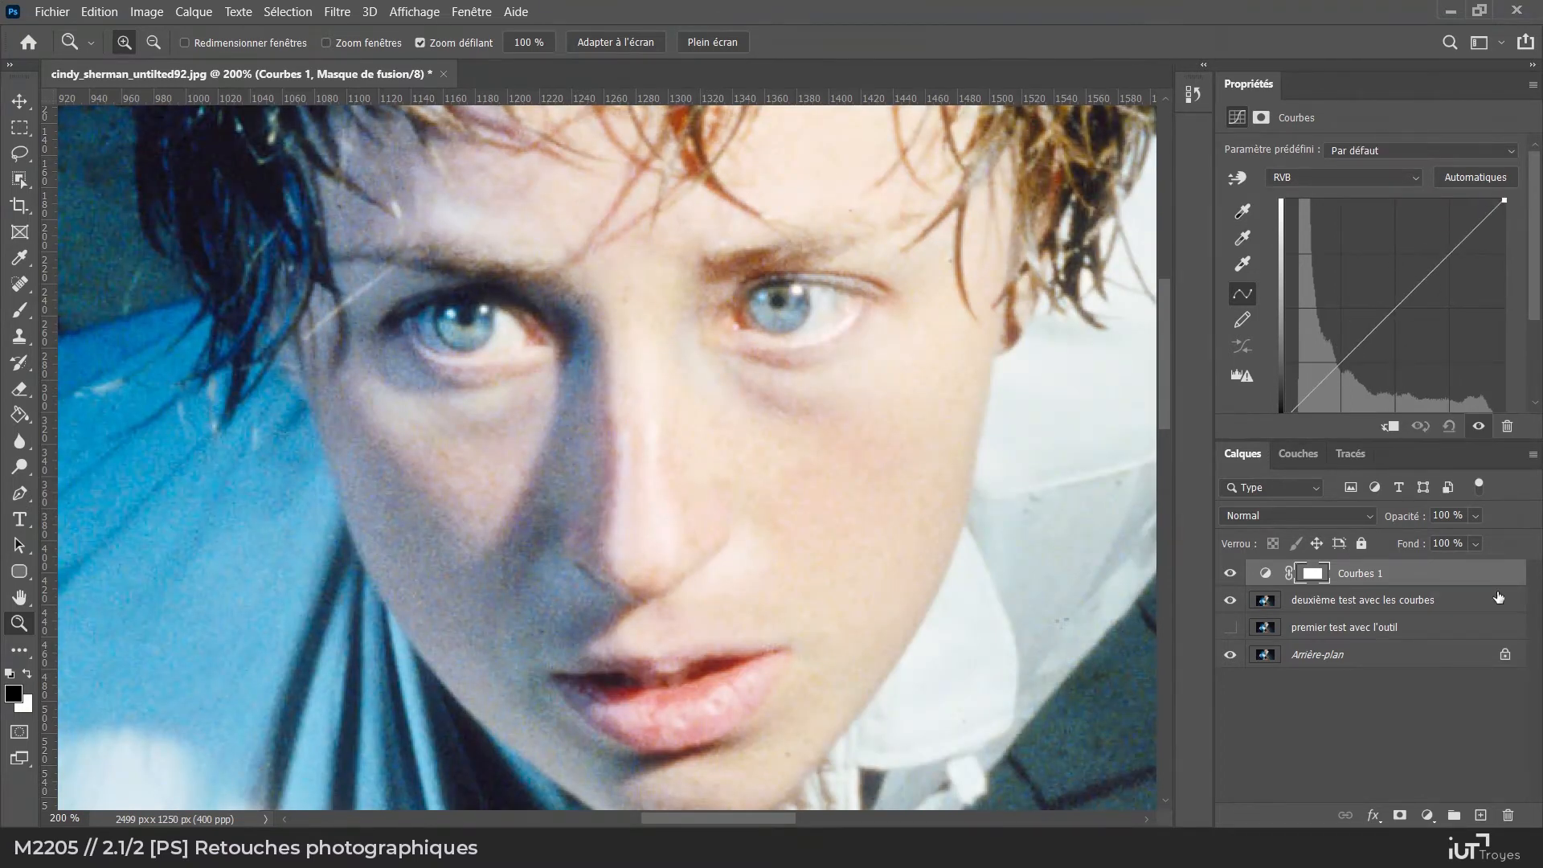
pyautogui.doubleClick(1358, 574)
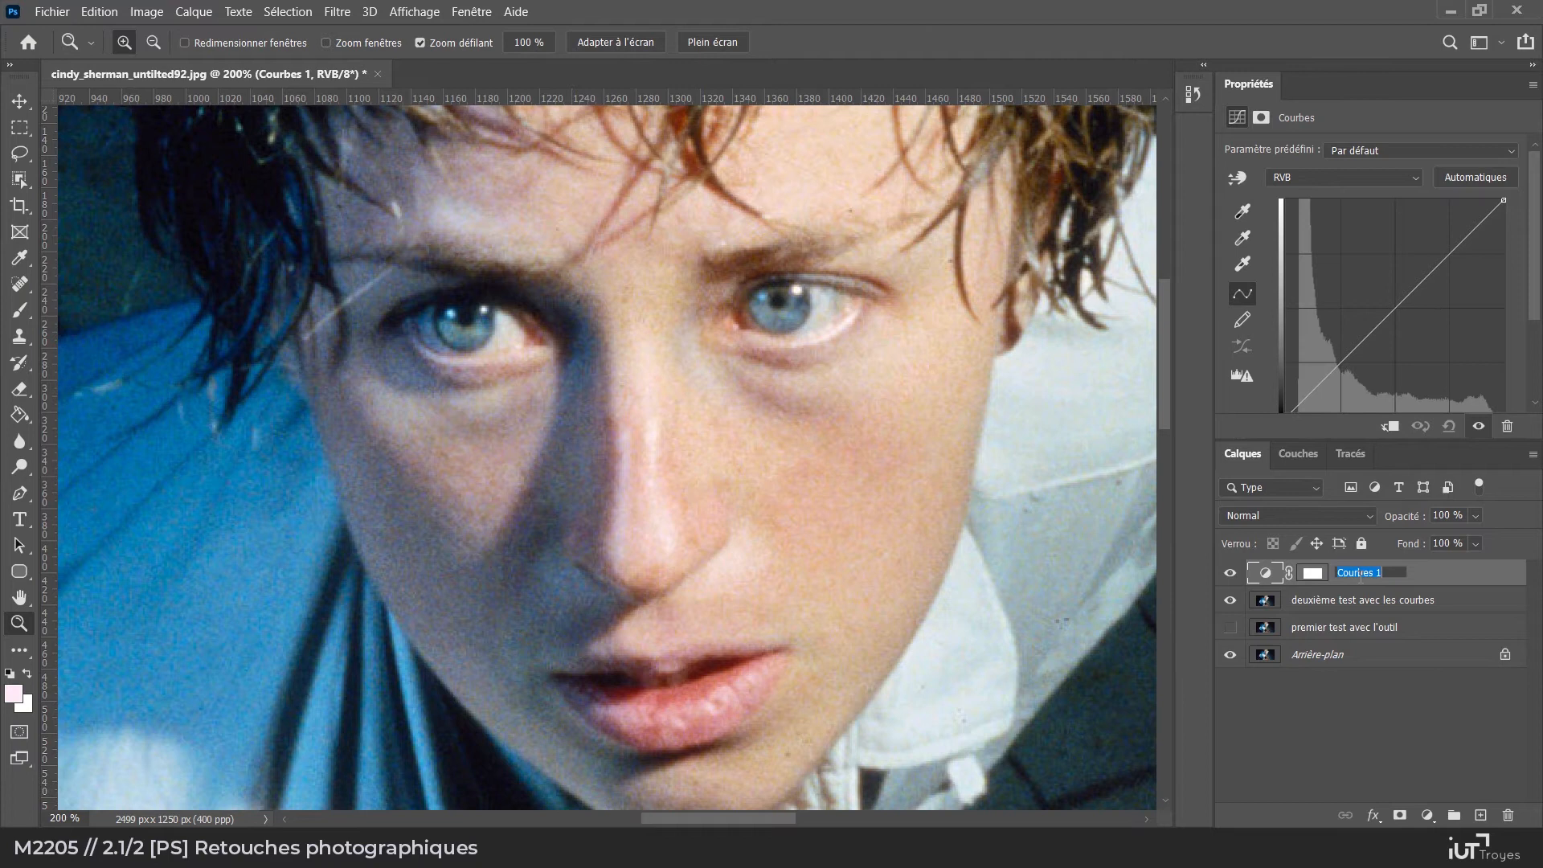
pyautogui.write('DODGE')
pyautogui.moveTo(1400, 313); pyautogui.dragTo(1385, 301)
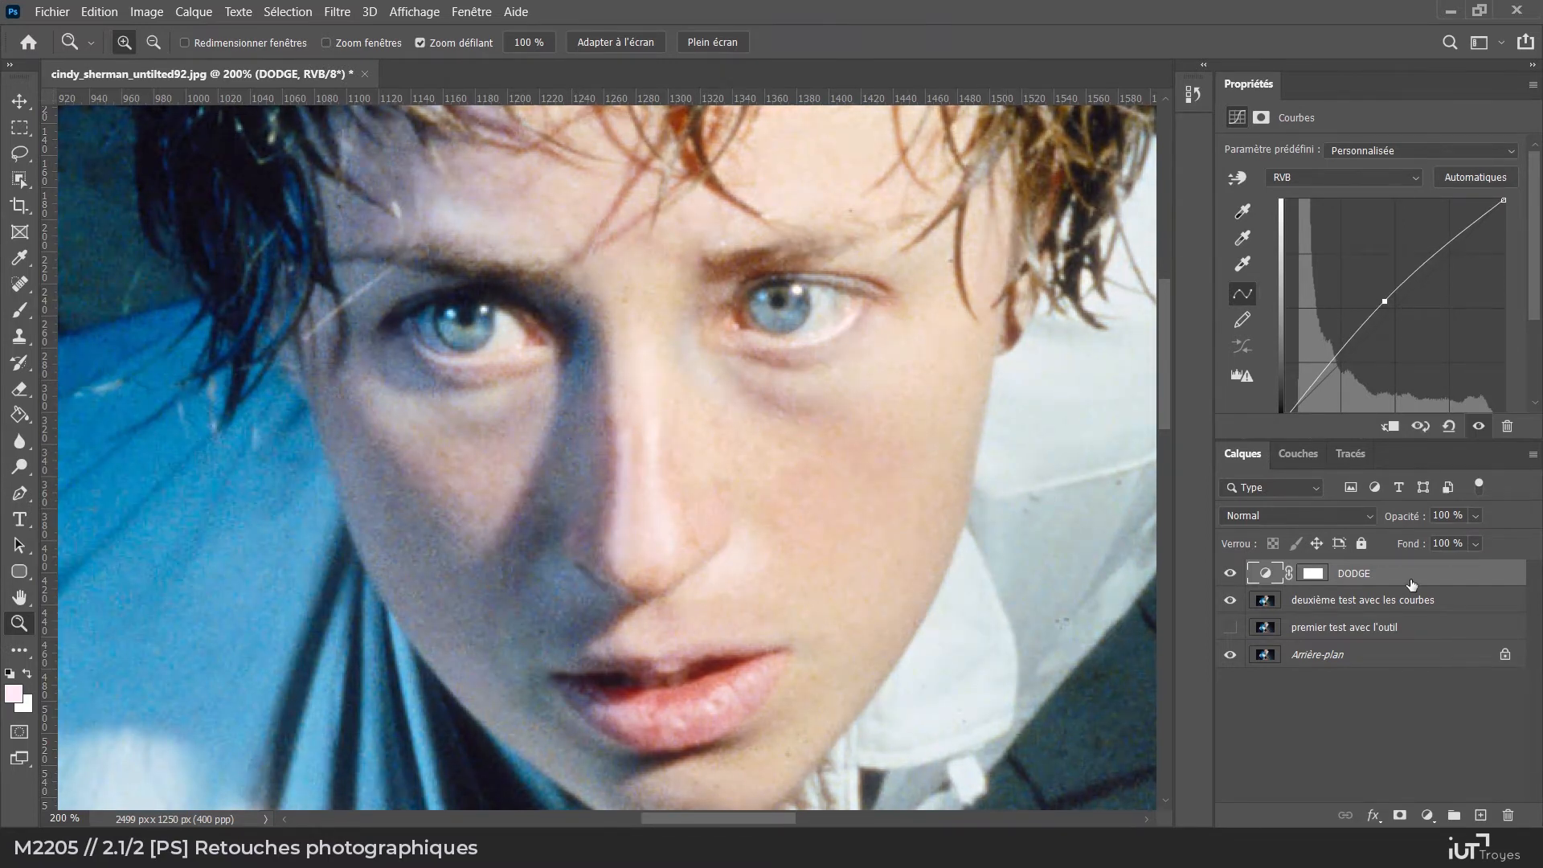
# Set the DODGE layer's blending mode to Eclaircir and invert its layer mask to black
pyautogui.click(1291, 515)
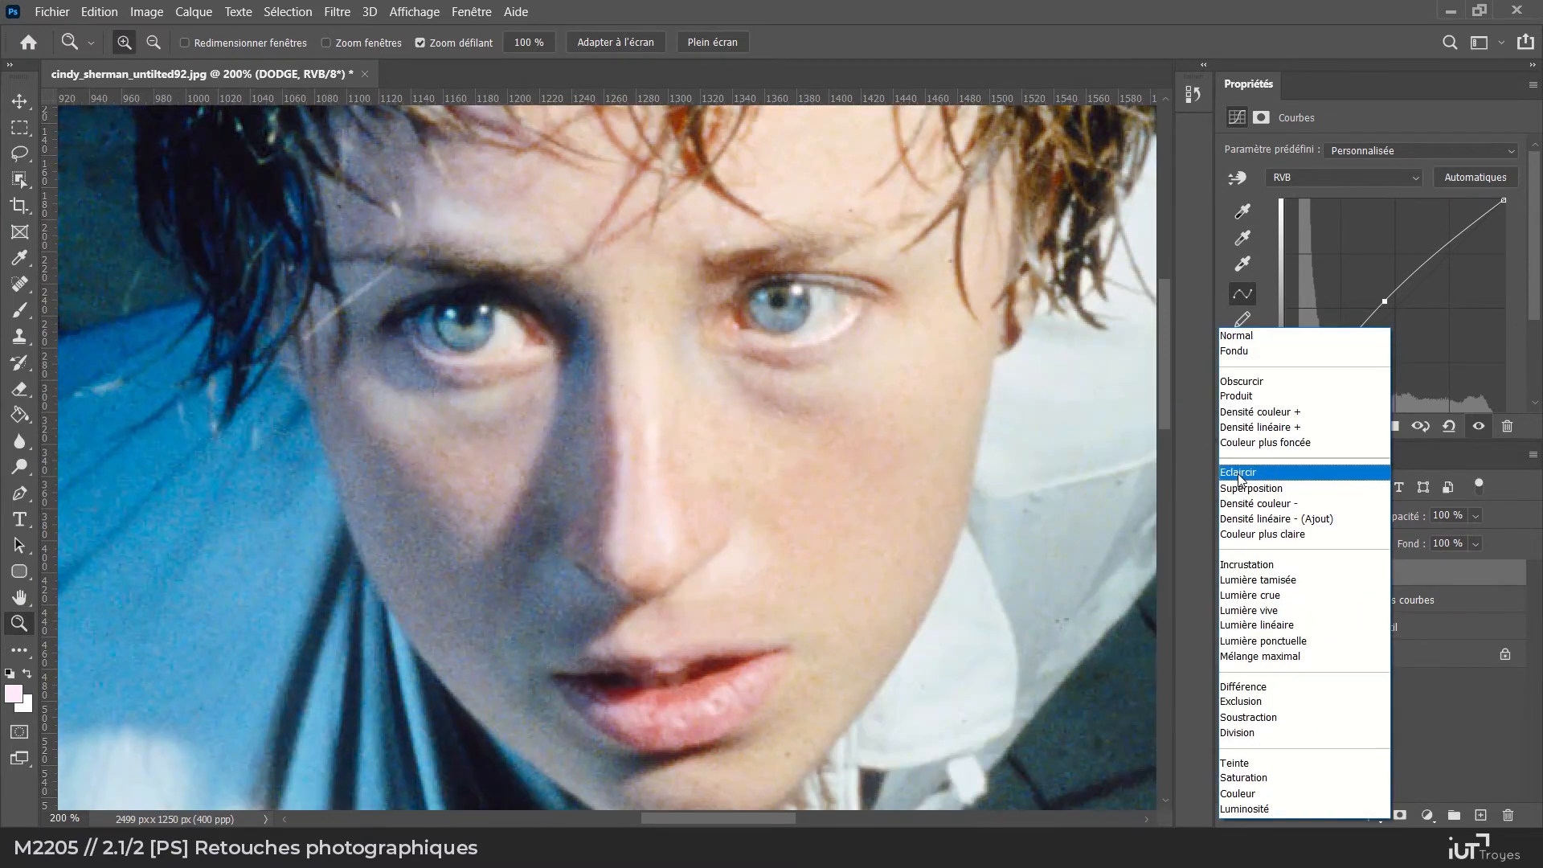
pyautogui.click(1240, 475)
pyautogui.click(1313, 574)
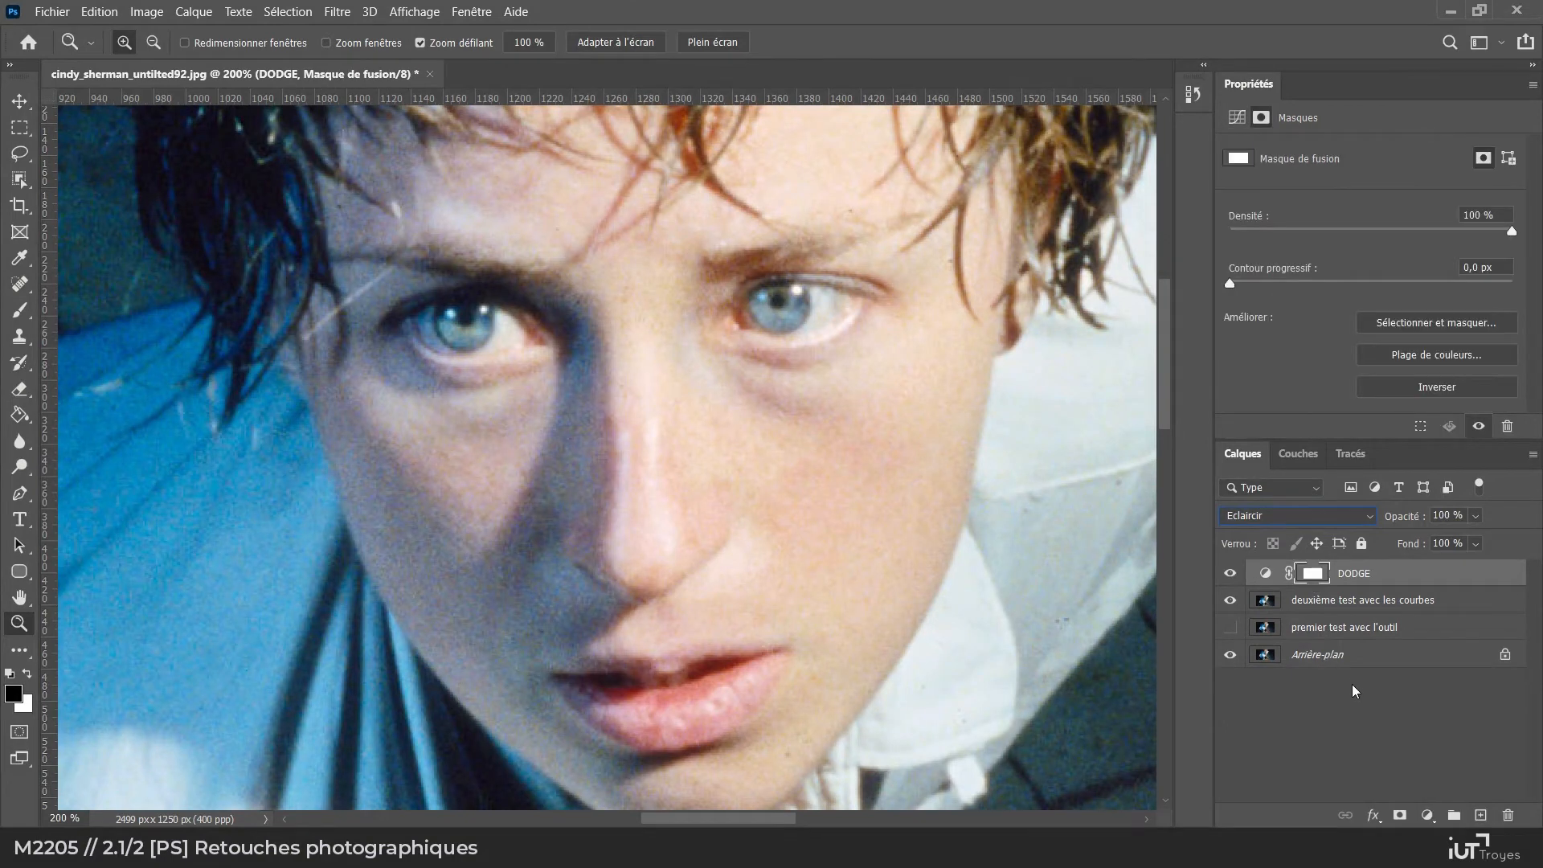
pyautogui.hotkey('ctrl', 'i')
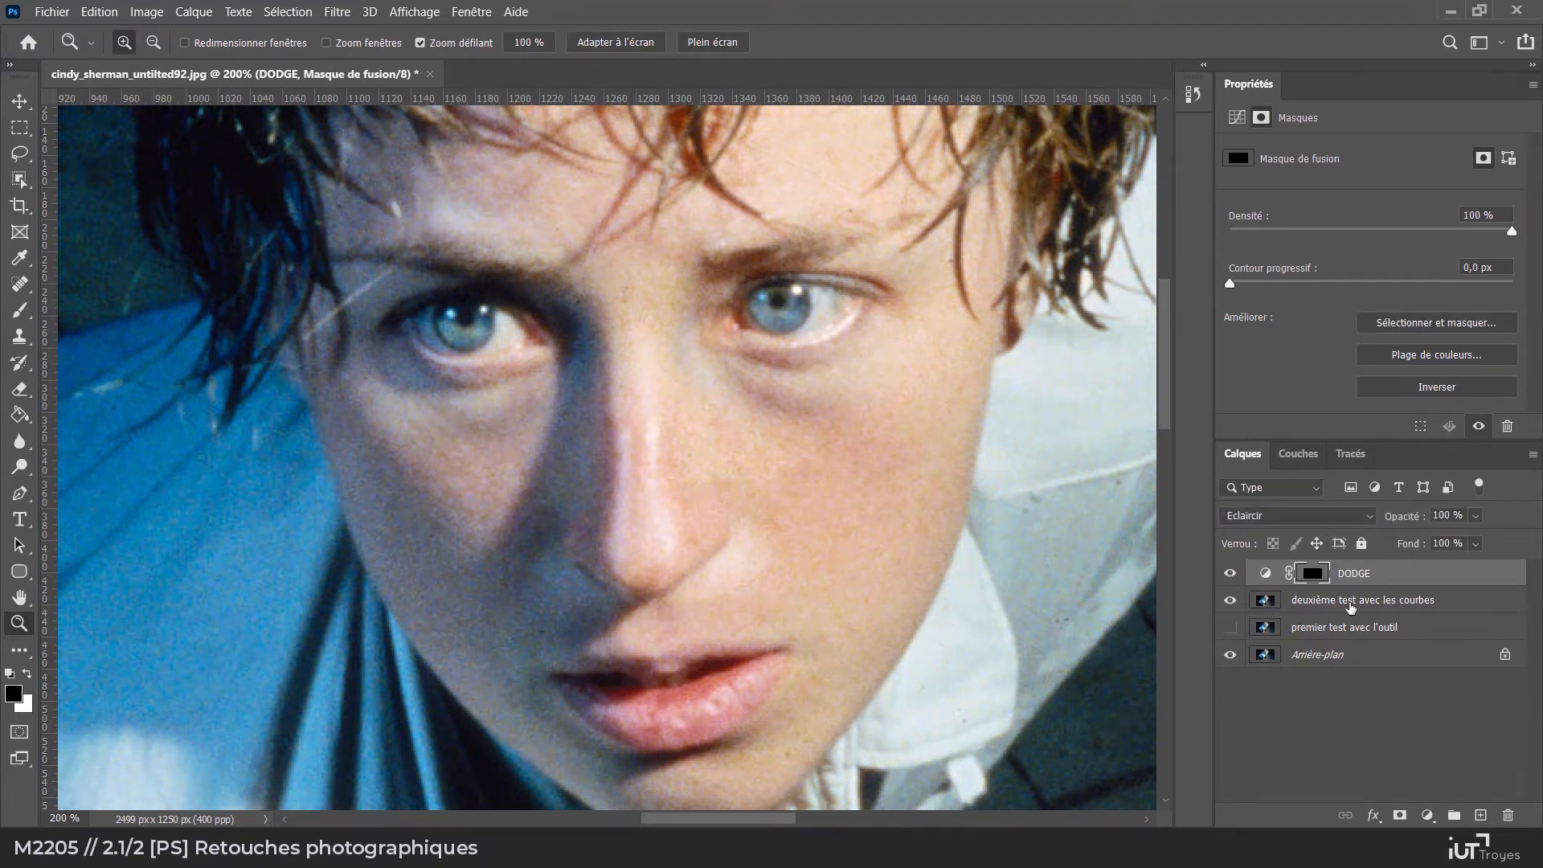
# With the background layer hidden, add a second Curves adjustment layer, pull its midtones down slightly, and name it BURN
pyautogui.click(1232, 656)
pyautogui.click(1428, 816)
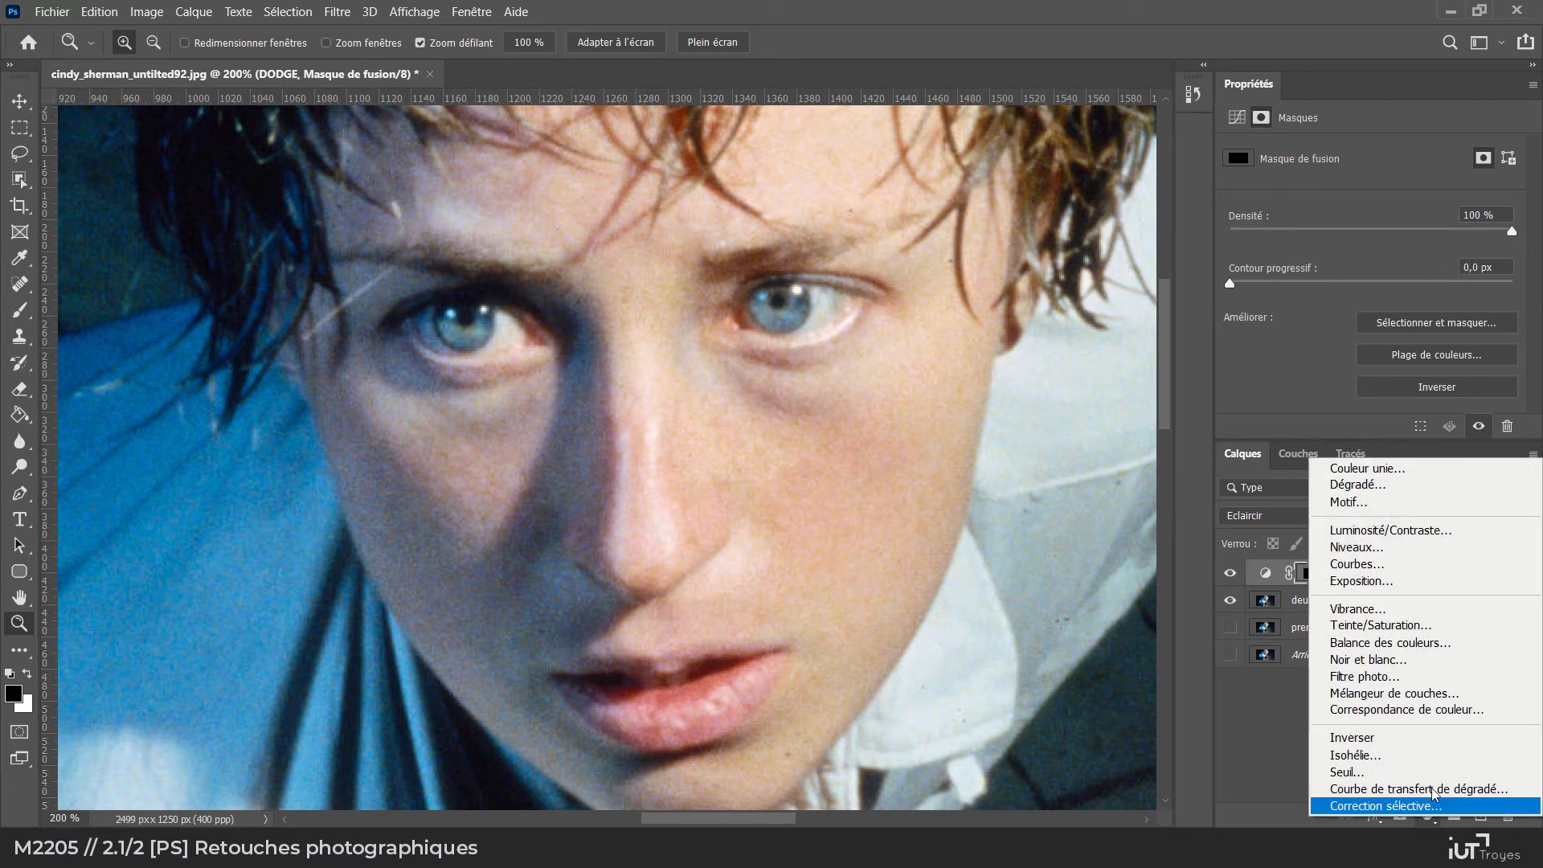
pyautogui.click(1391, 565)
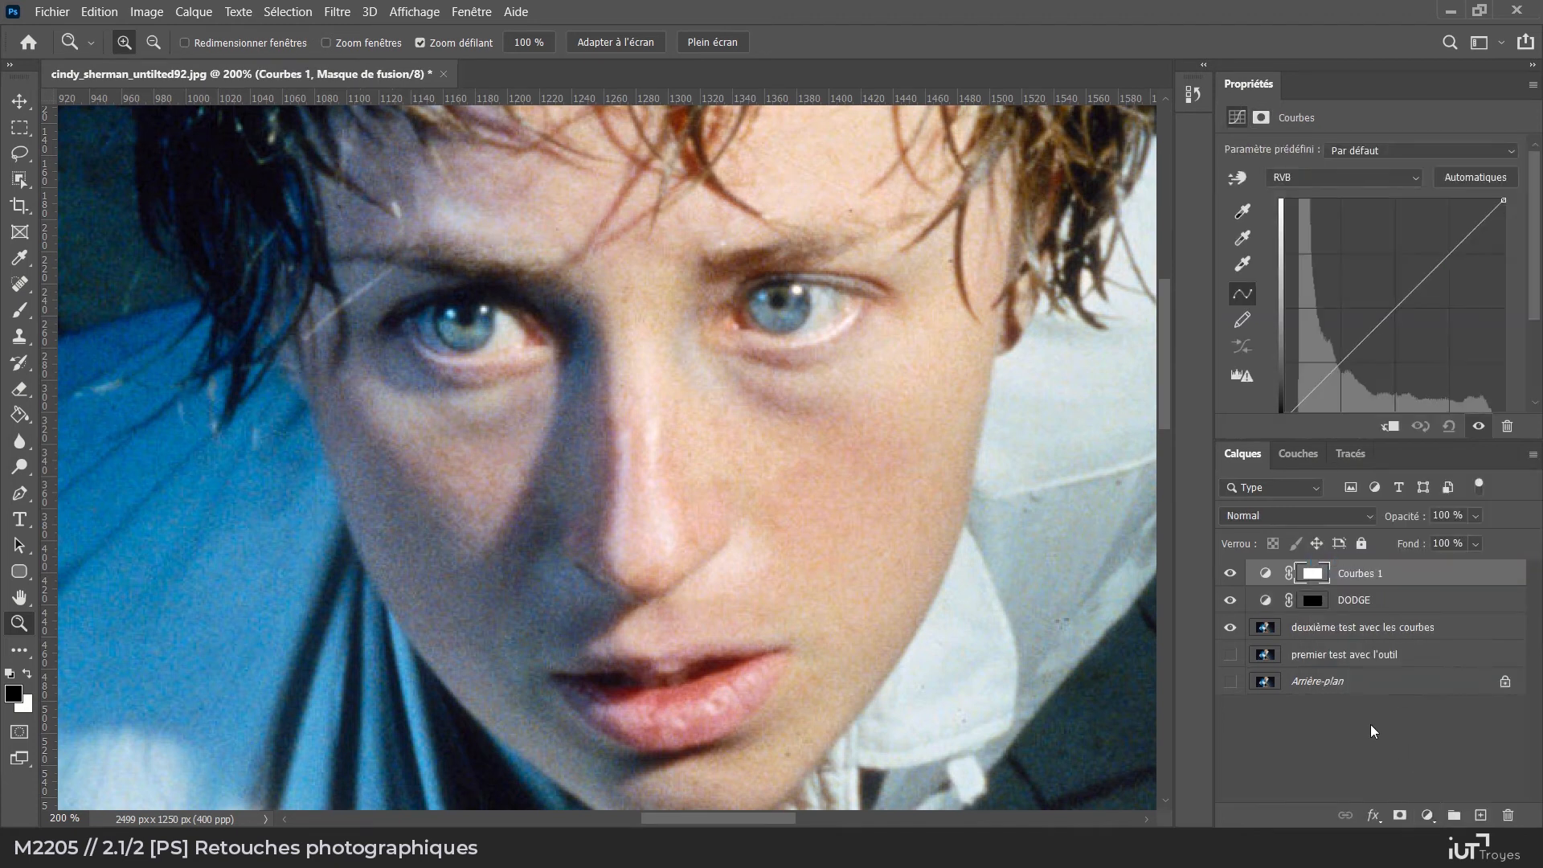
pyautogui.moveTo(1387, 316); pyautogui.dragTo(1400, 322)
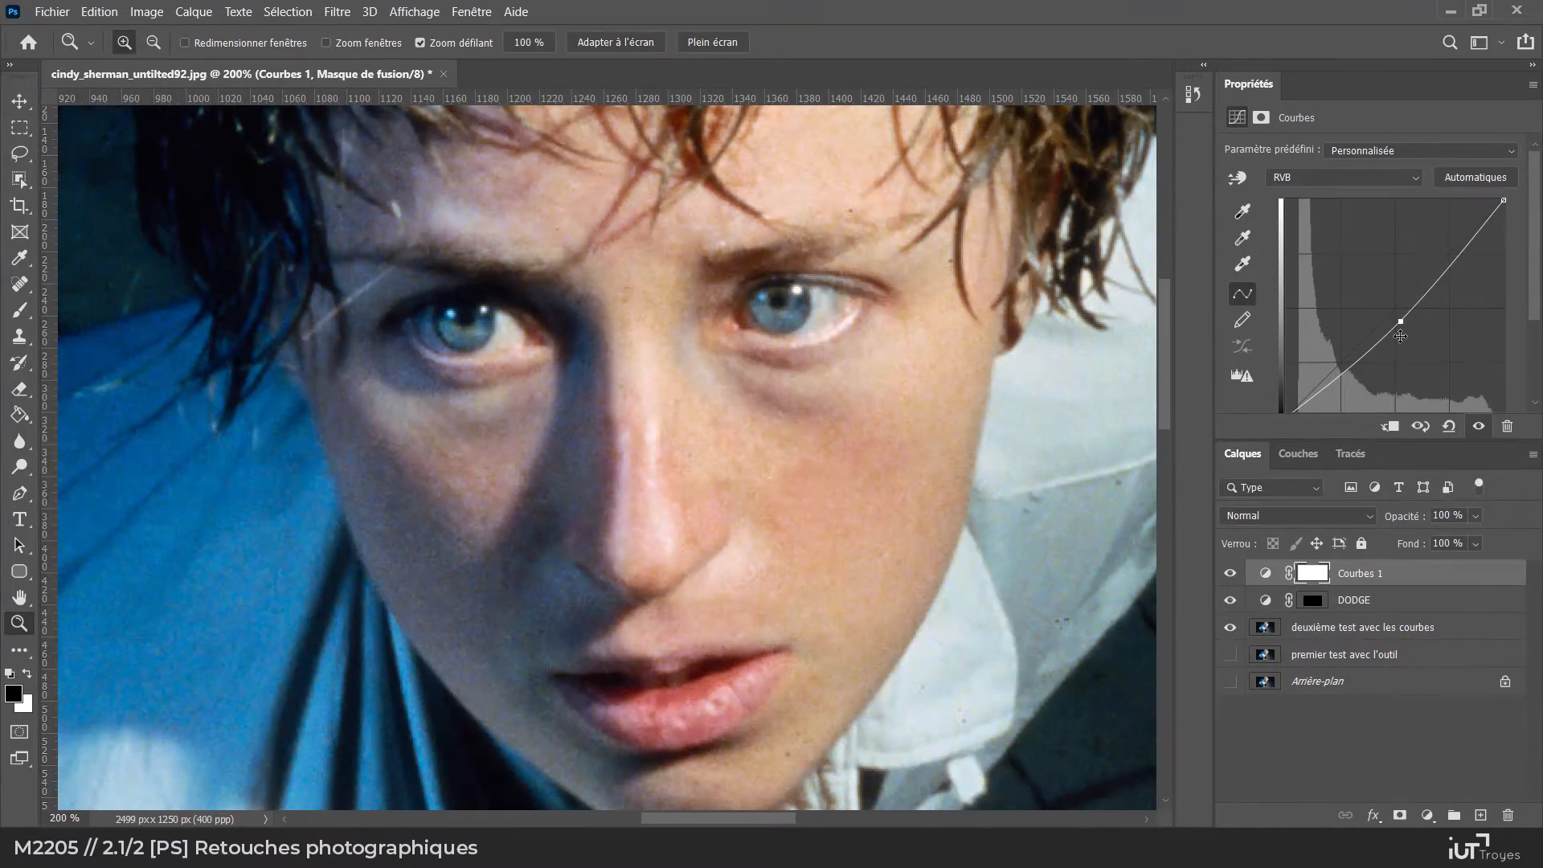
pyautogui.doubleClick(1369, 572)
pyautogui.write('BURN')
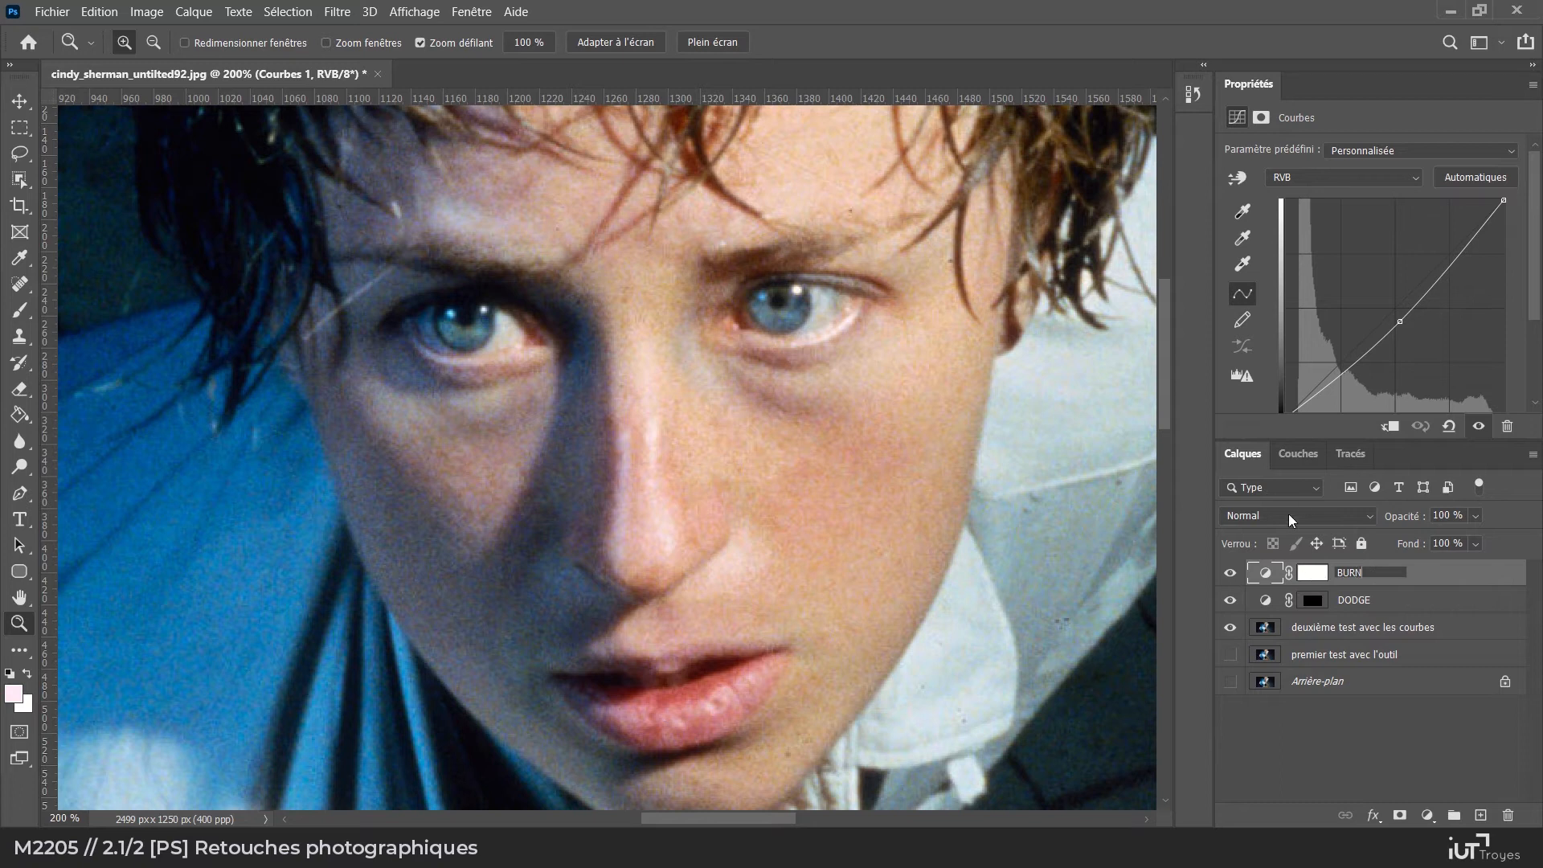
pyautogui.press('Return')
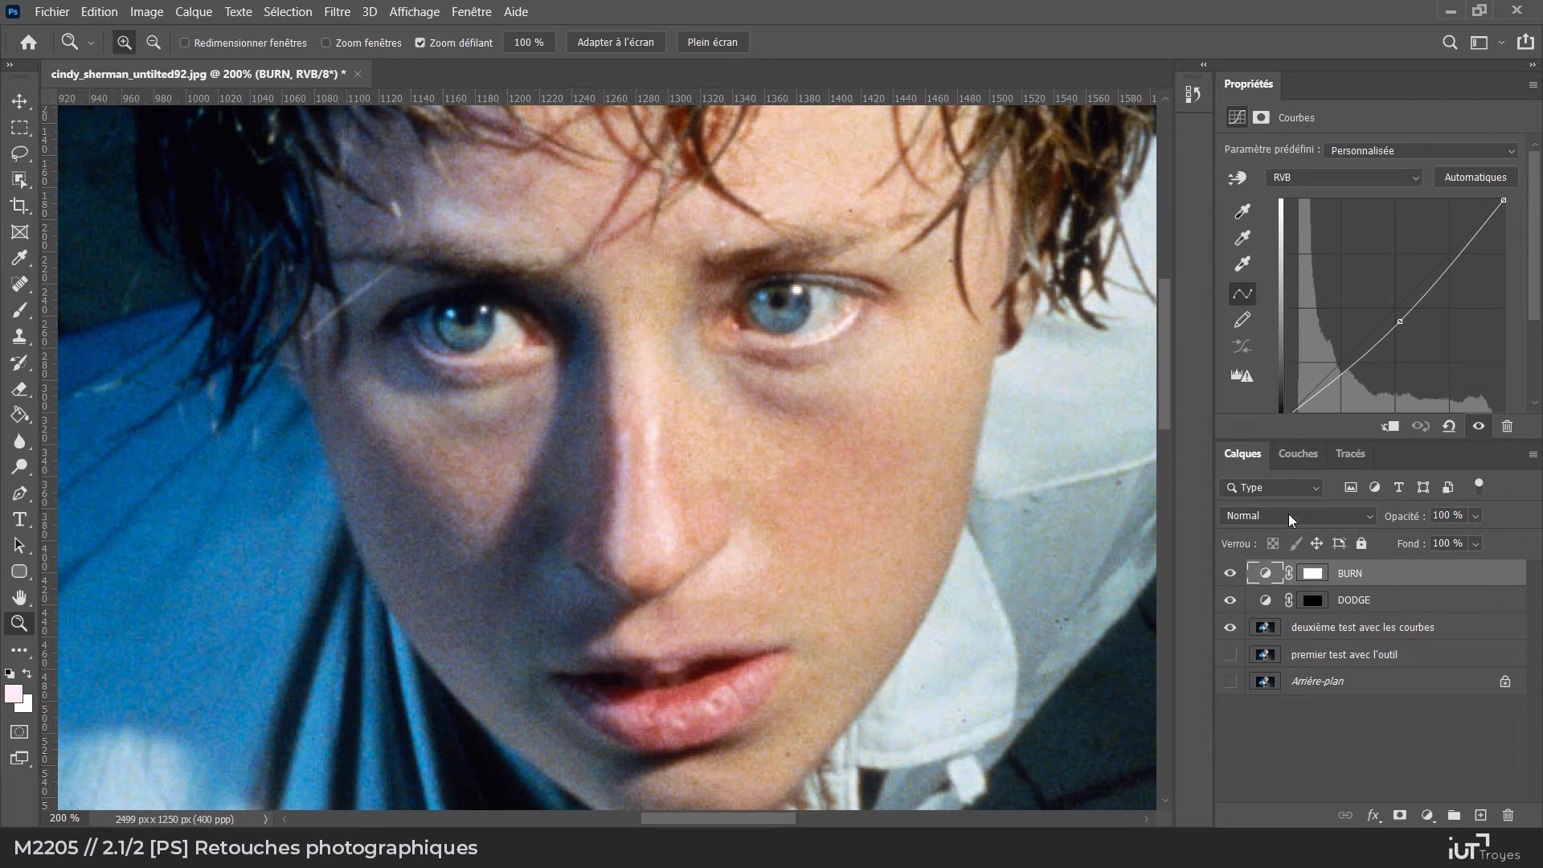
# Set the BURN layer's blending mode to Produit, invert its mask to black, and check the layer by toggling its visibility
pyautogui.click(1367, 519)
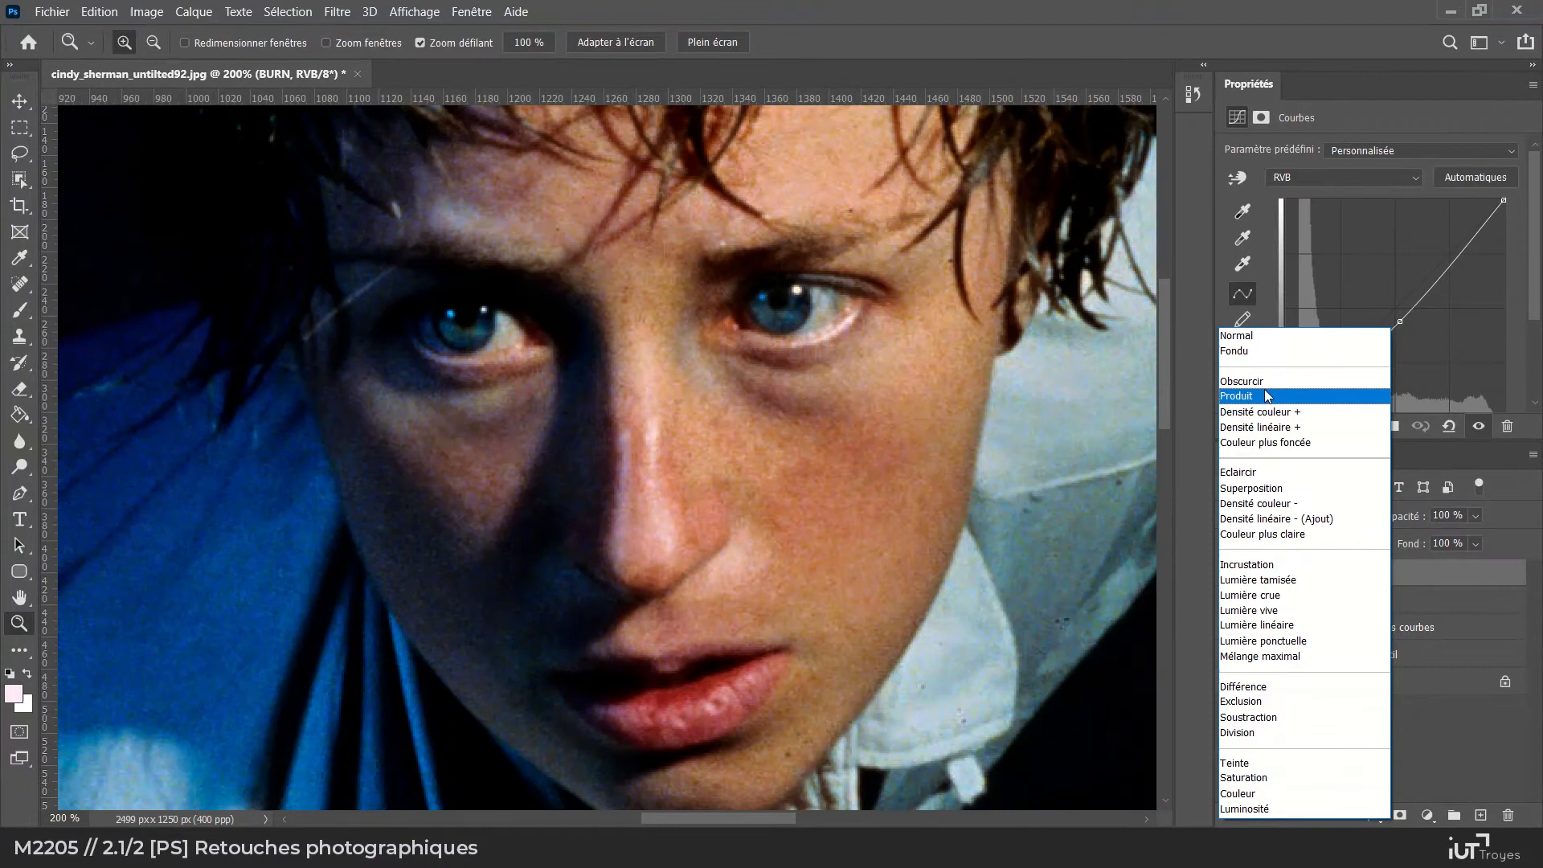
pyautogui.click(1258, 397)
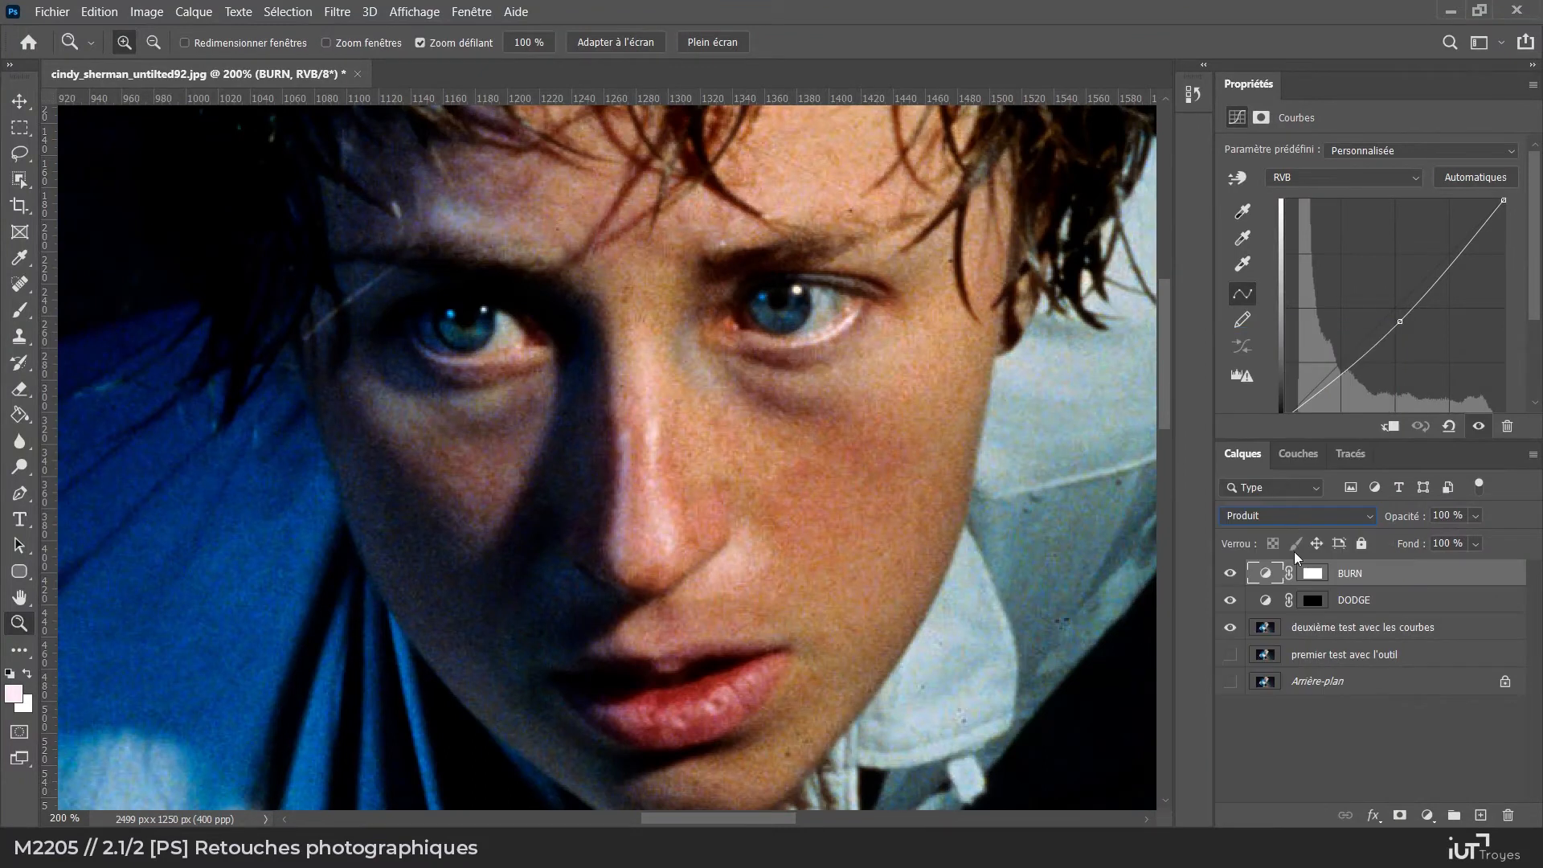
pyautogui.click(1314, 574)
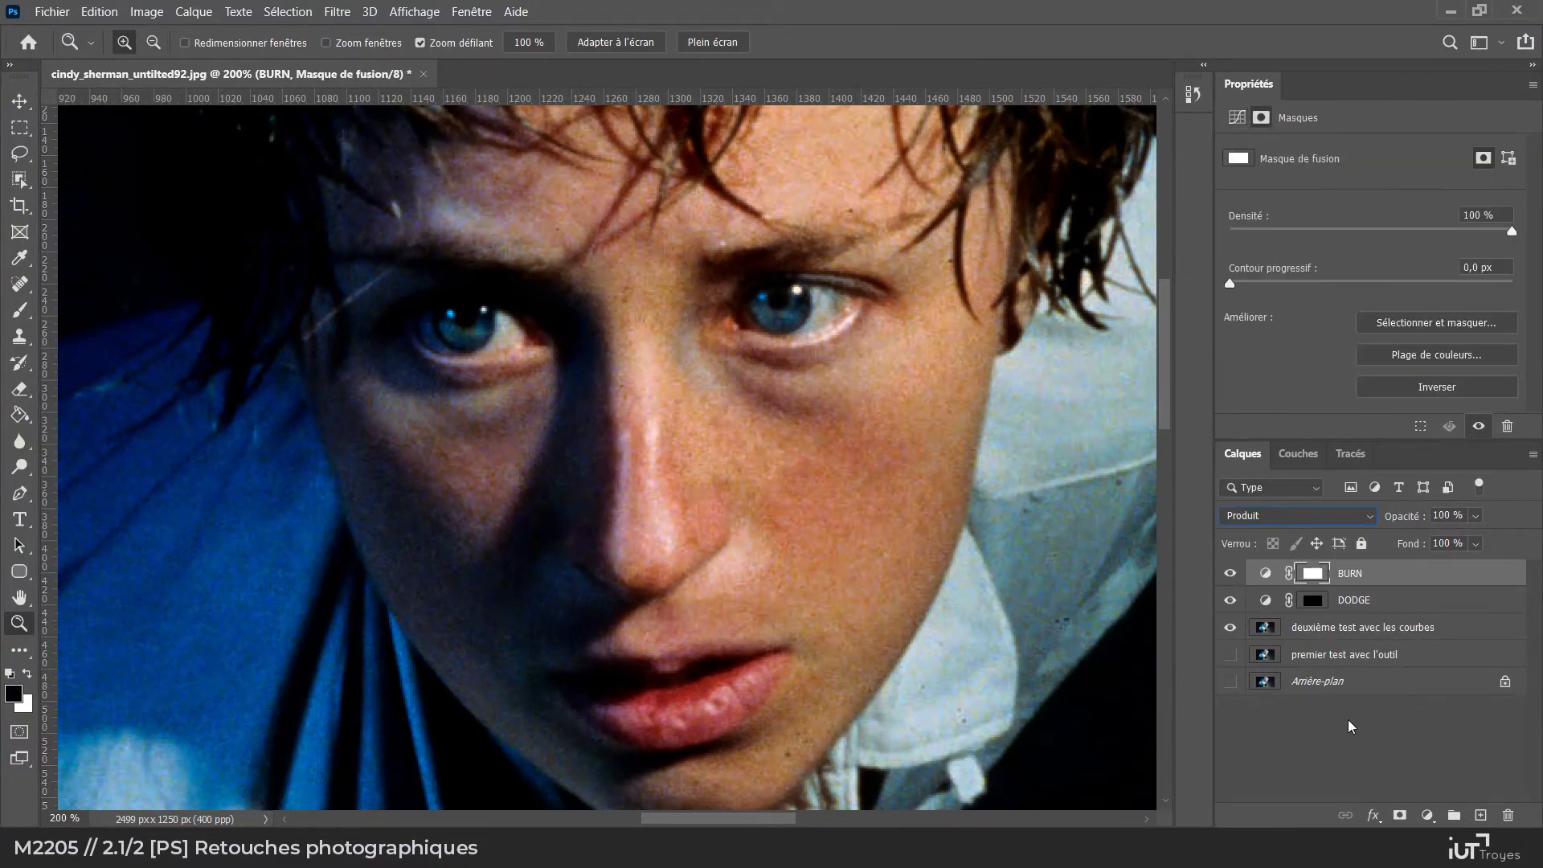
pyautogui.hotkey('ctrl', 'i')
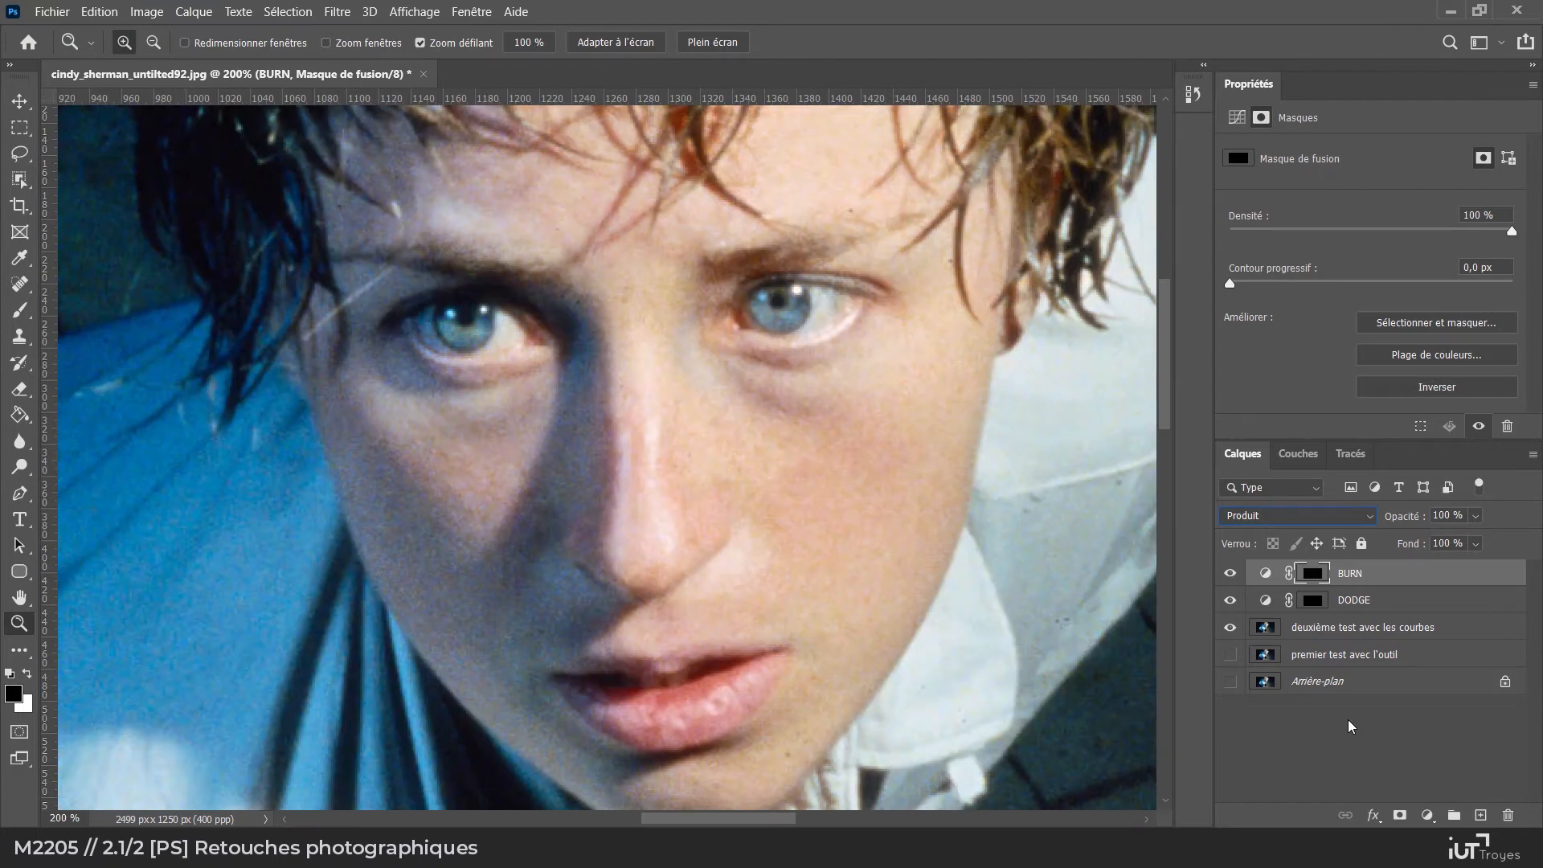
pyautogui.click(1230, 573)
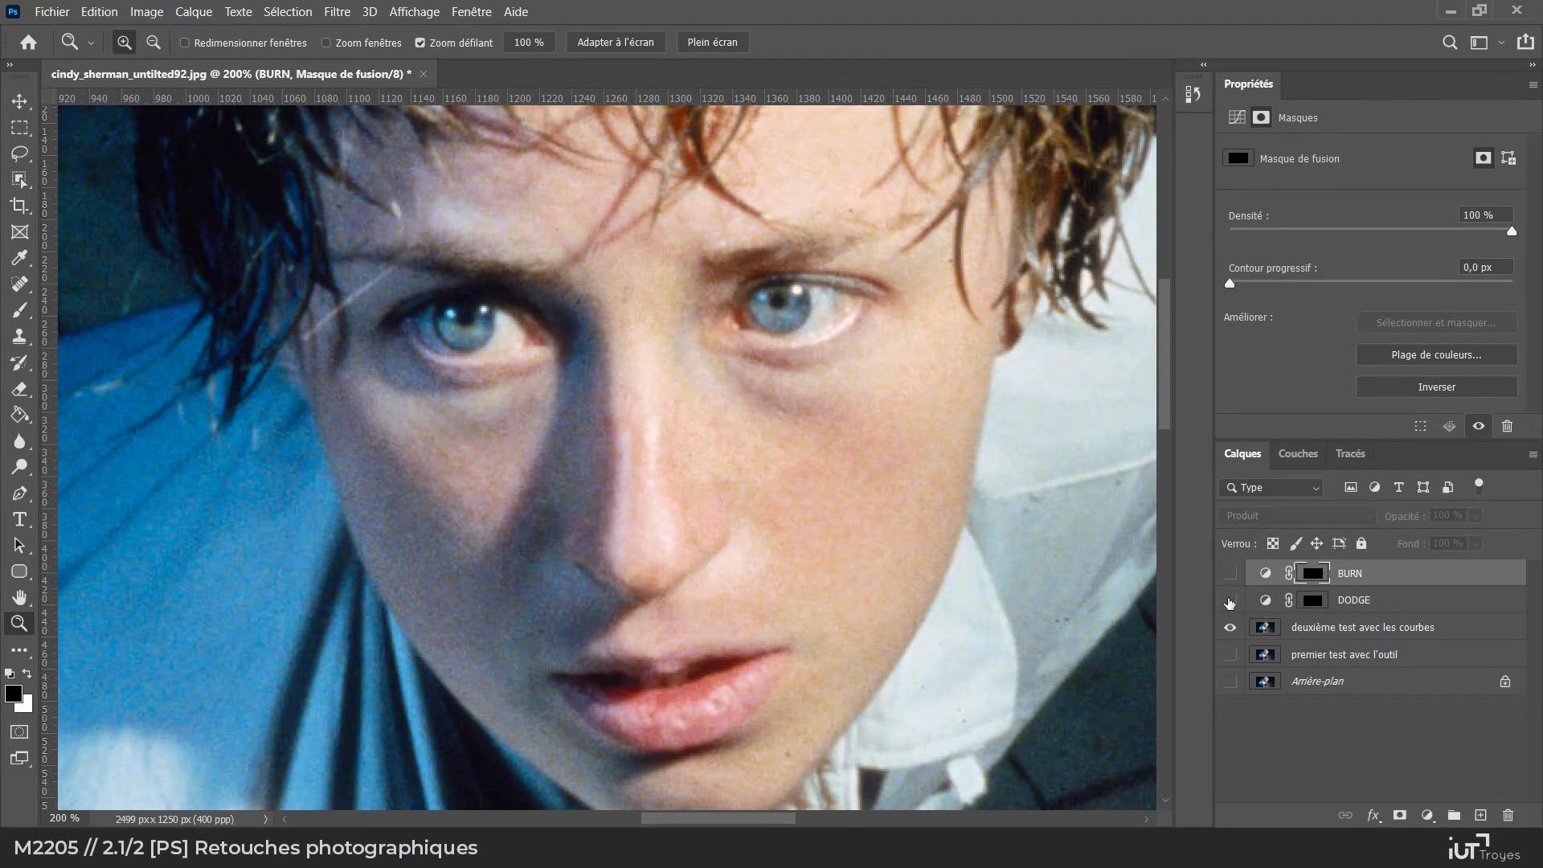
pyautogui.click(1231, 573)
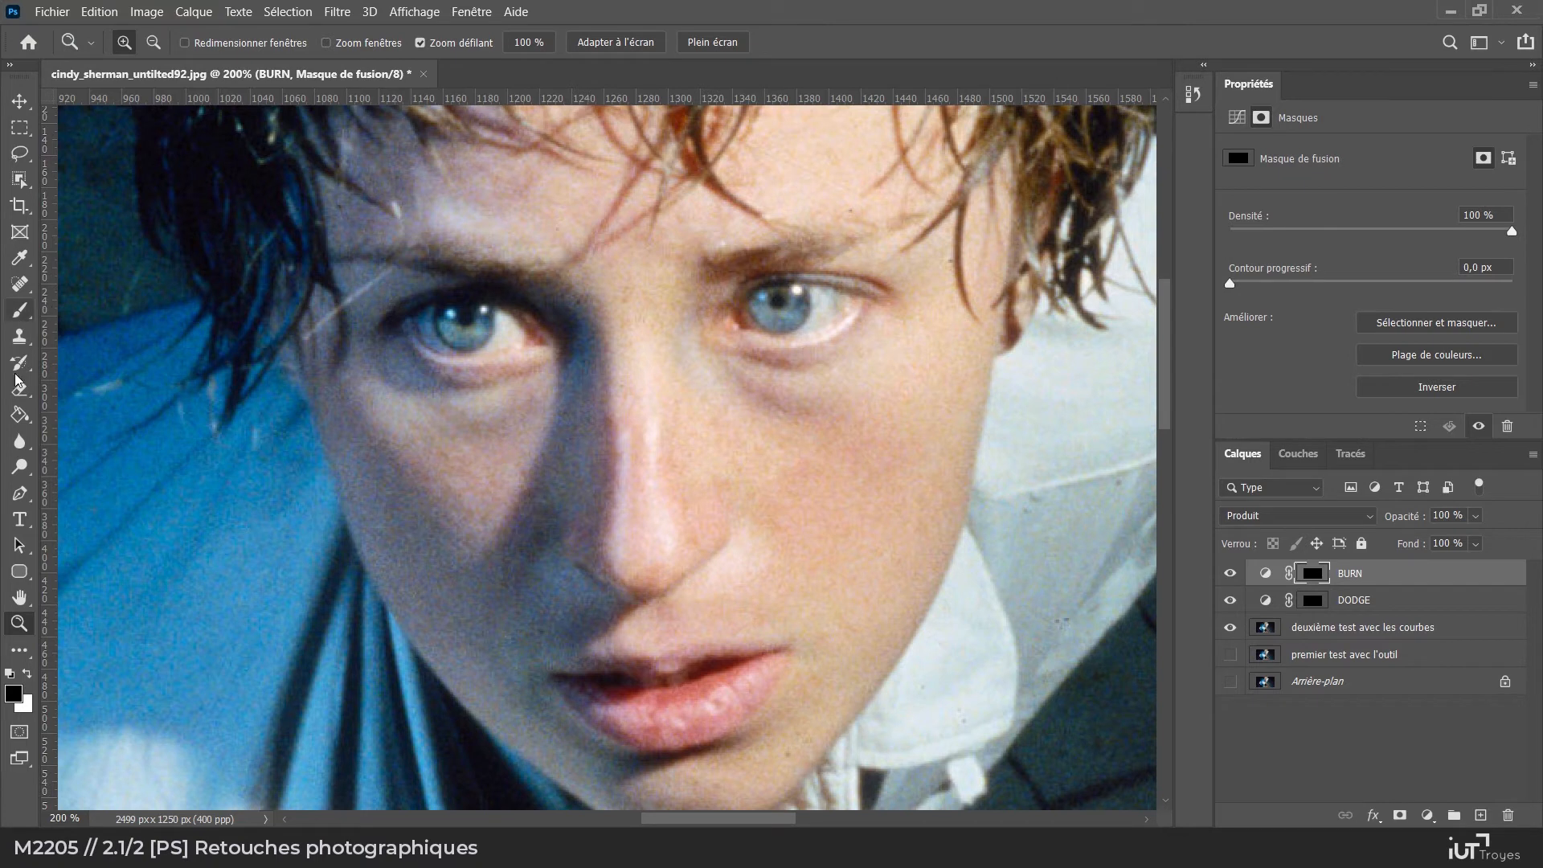
# Configure the Brush tool with 17% opacity and 8% flow, and check its soft round tip
pyautogui.click(20, 467)
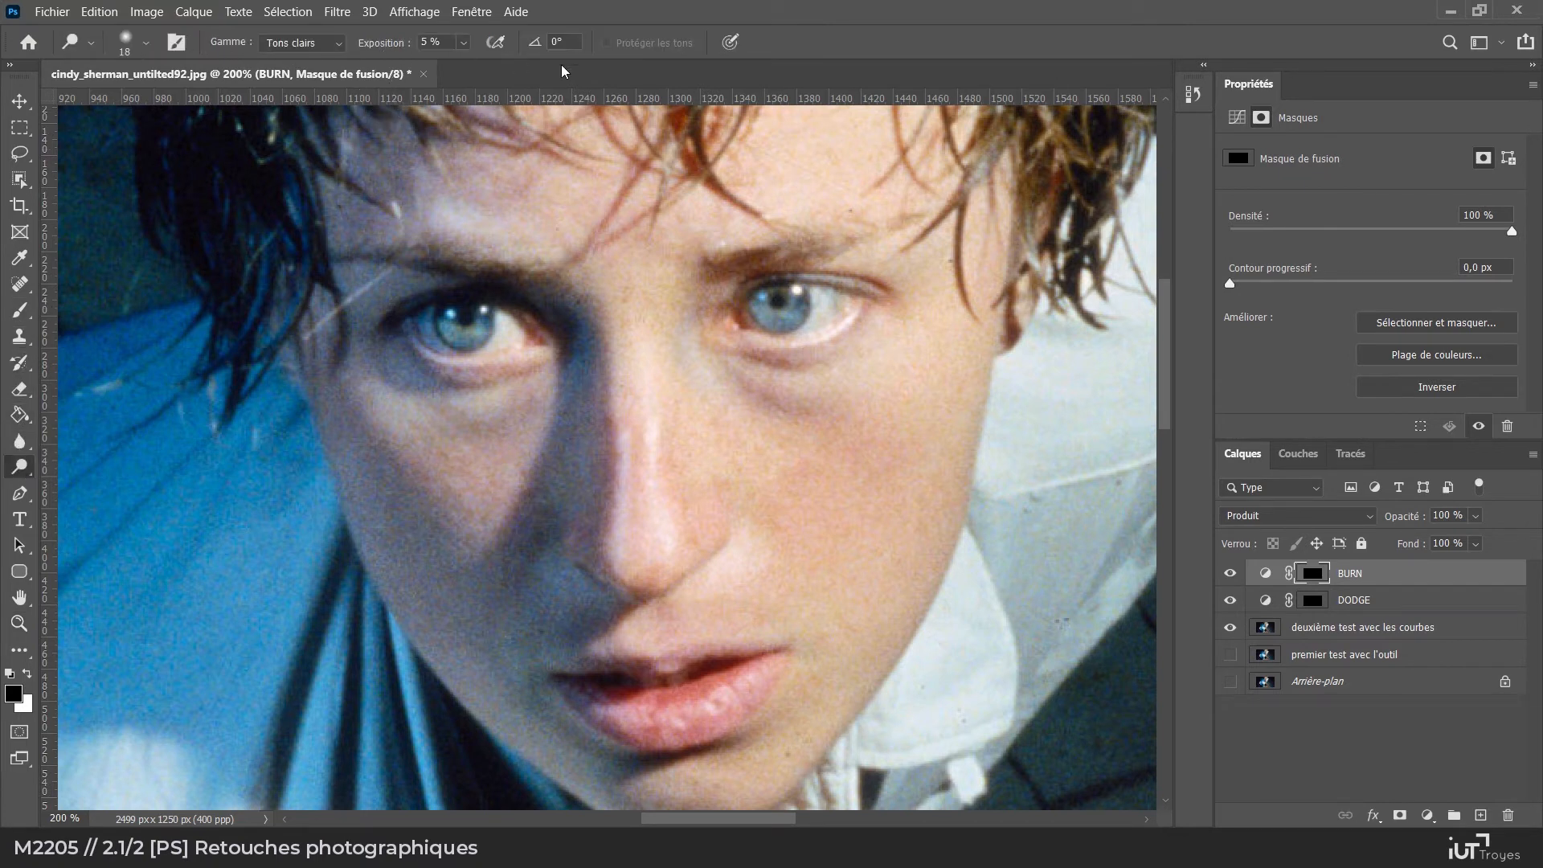
pyautogui.click(20, 310)
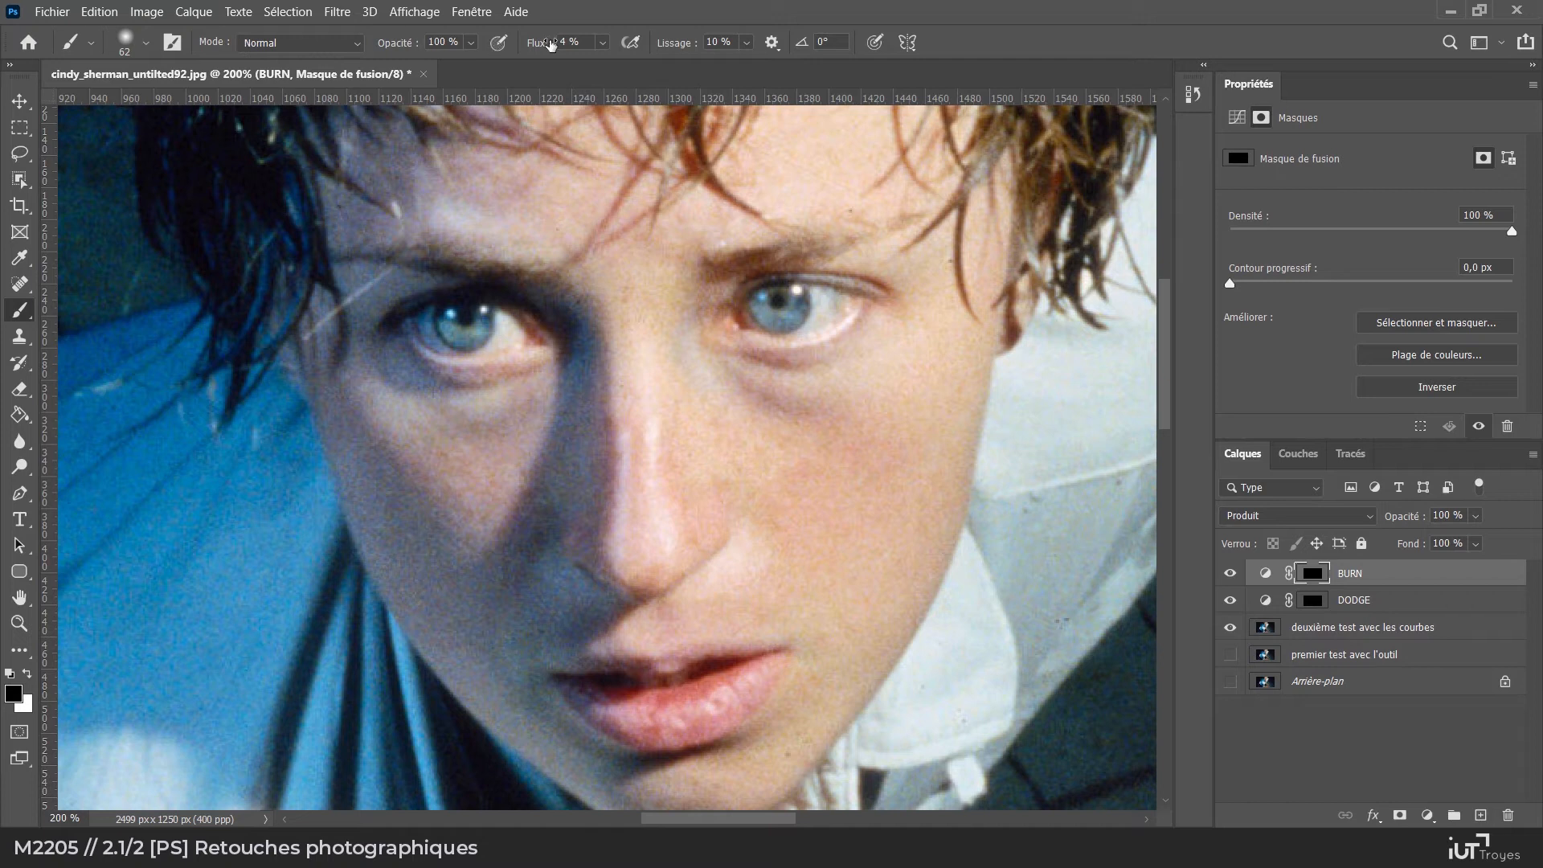
pyautogui.click(470, 45)
pyautogui.moveTo(467, 47); pyautogui.dragTo(414, 65)
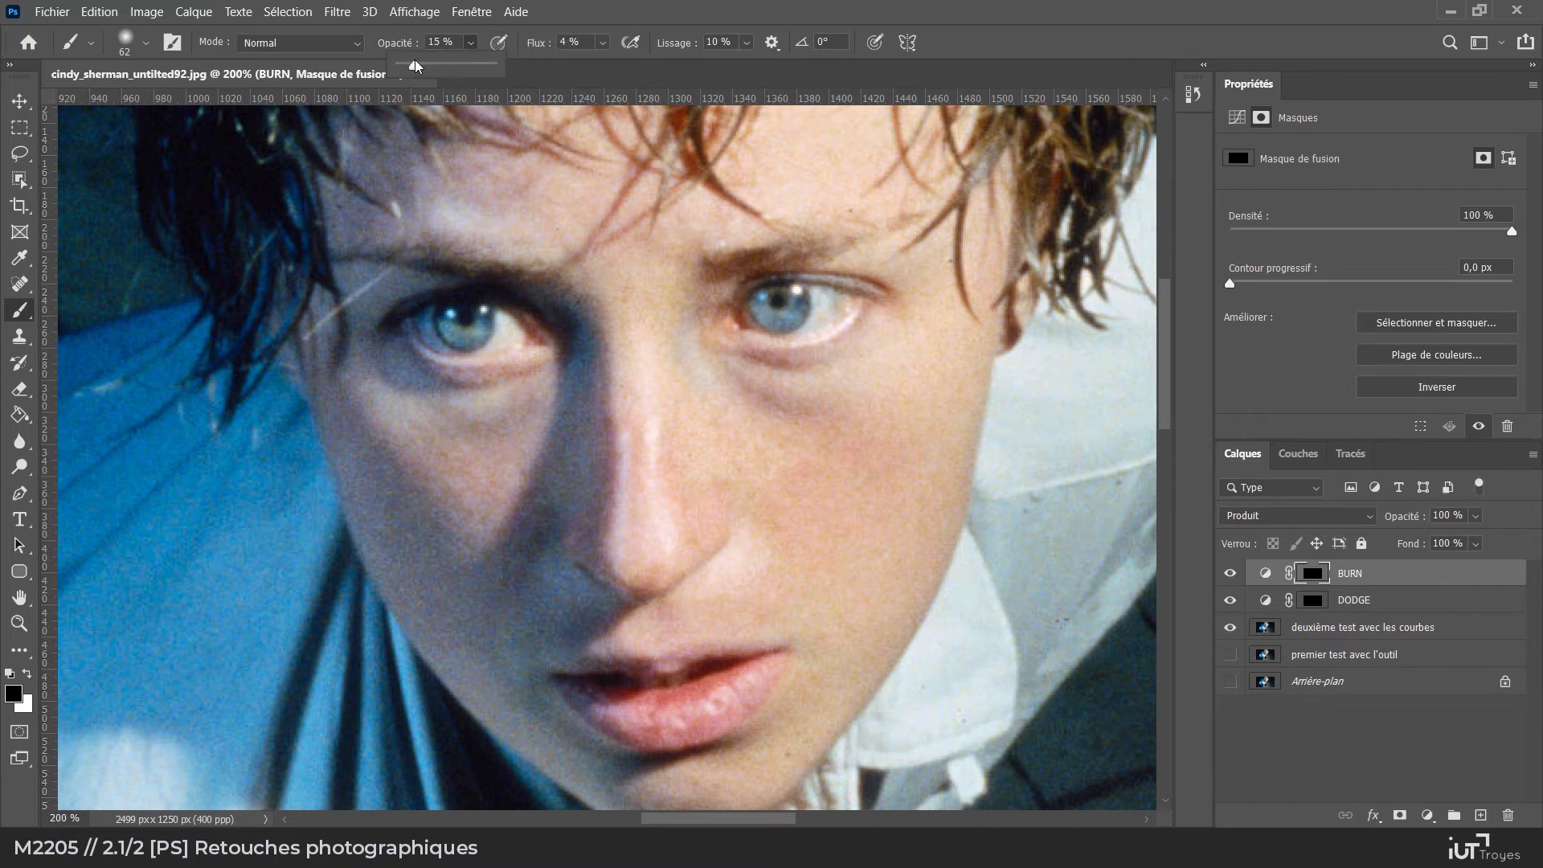
pyautogui.click(603, 46)
pyautogui.moveTo(612, 73); pyautogui.dragTo(613, 71)
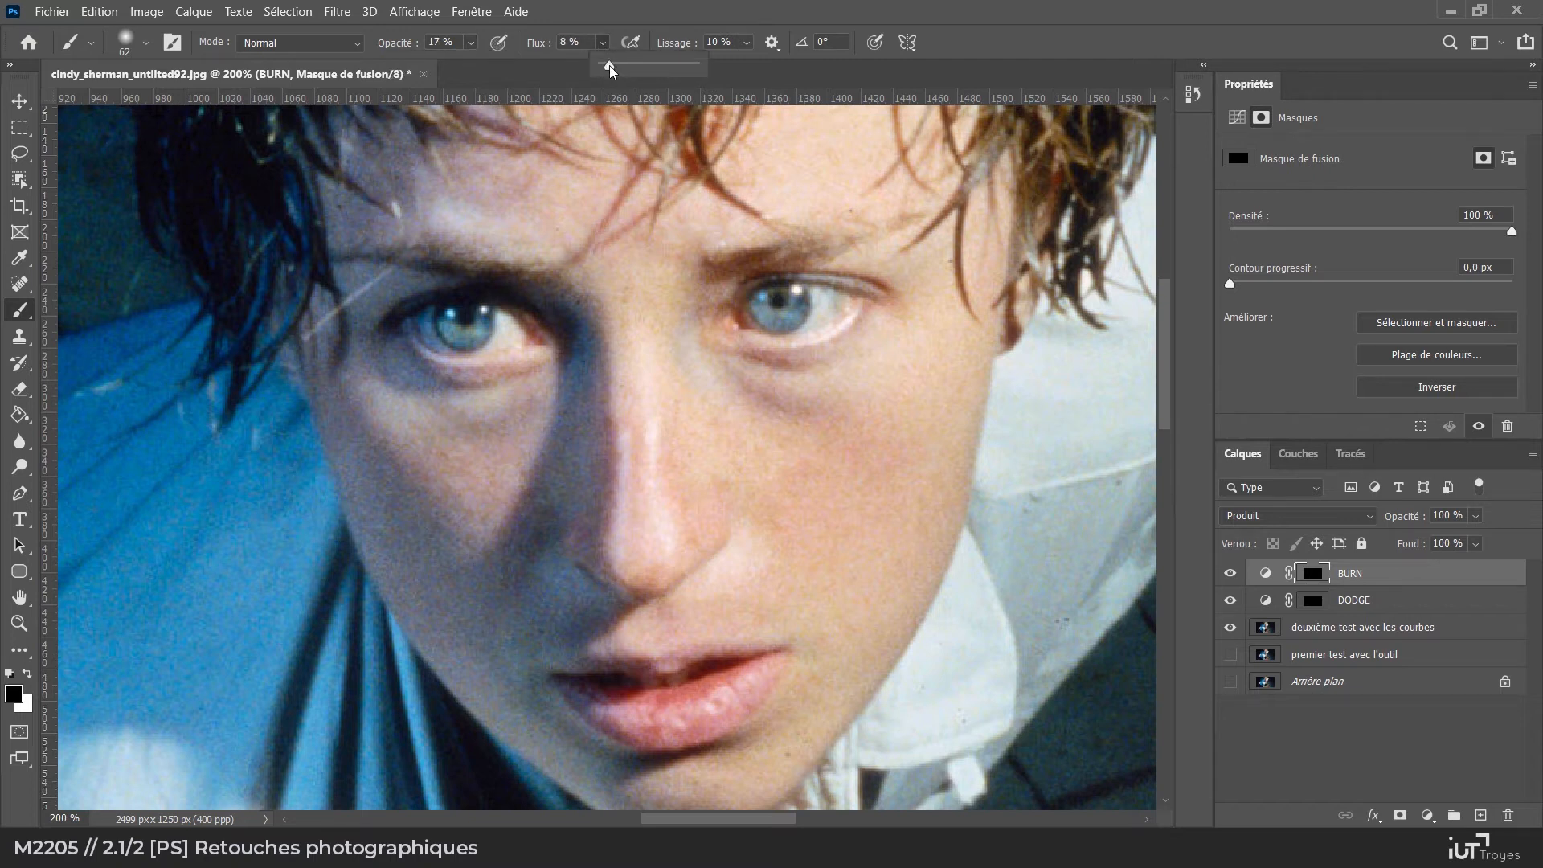
pyautogui.click(1011, 31)
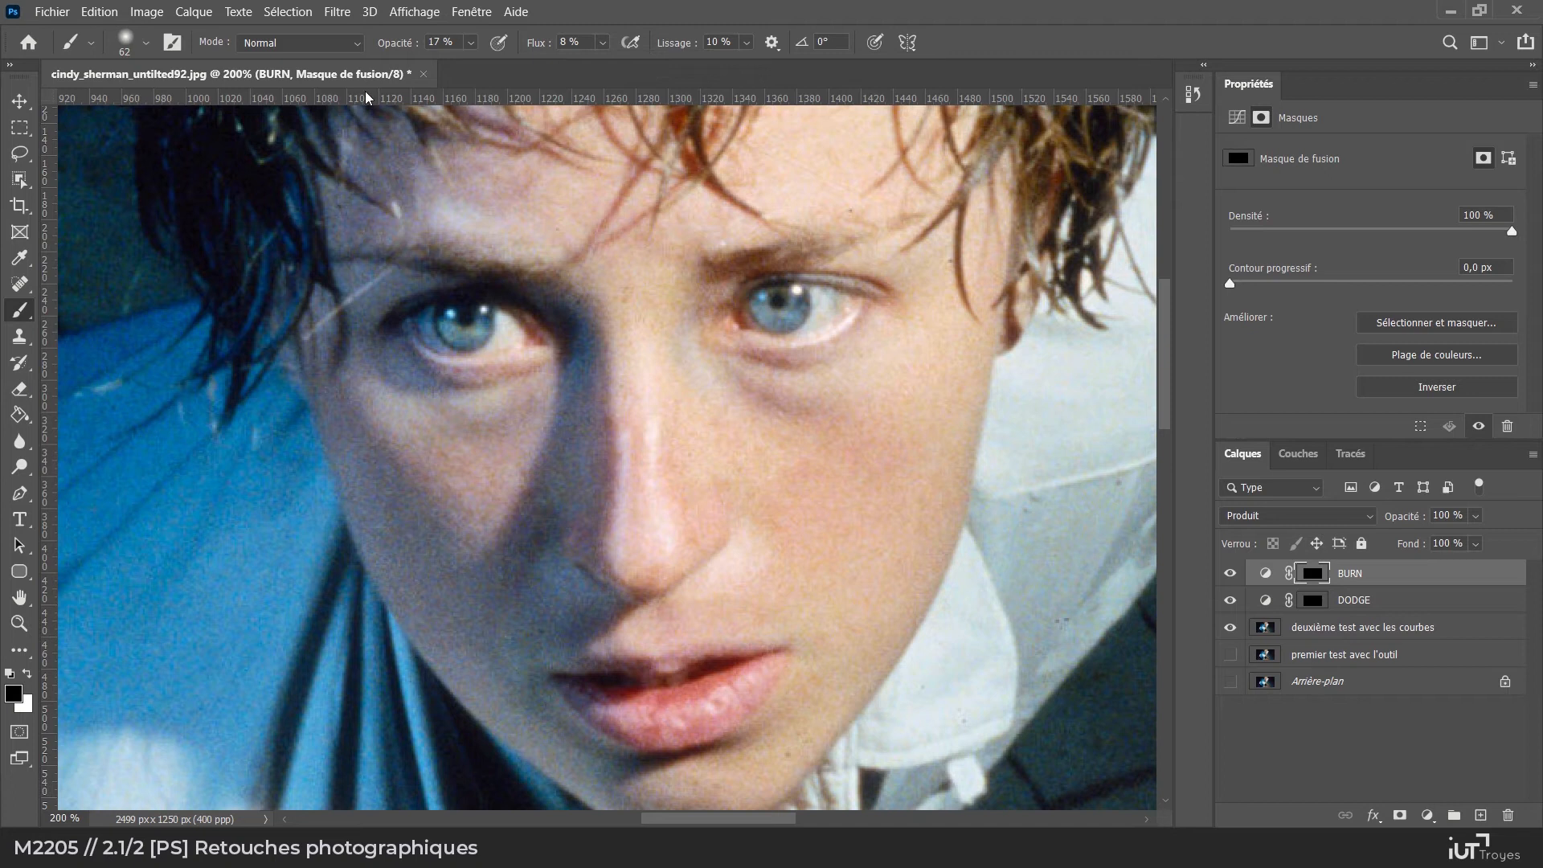
pyautogui.click(146, 44)
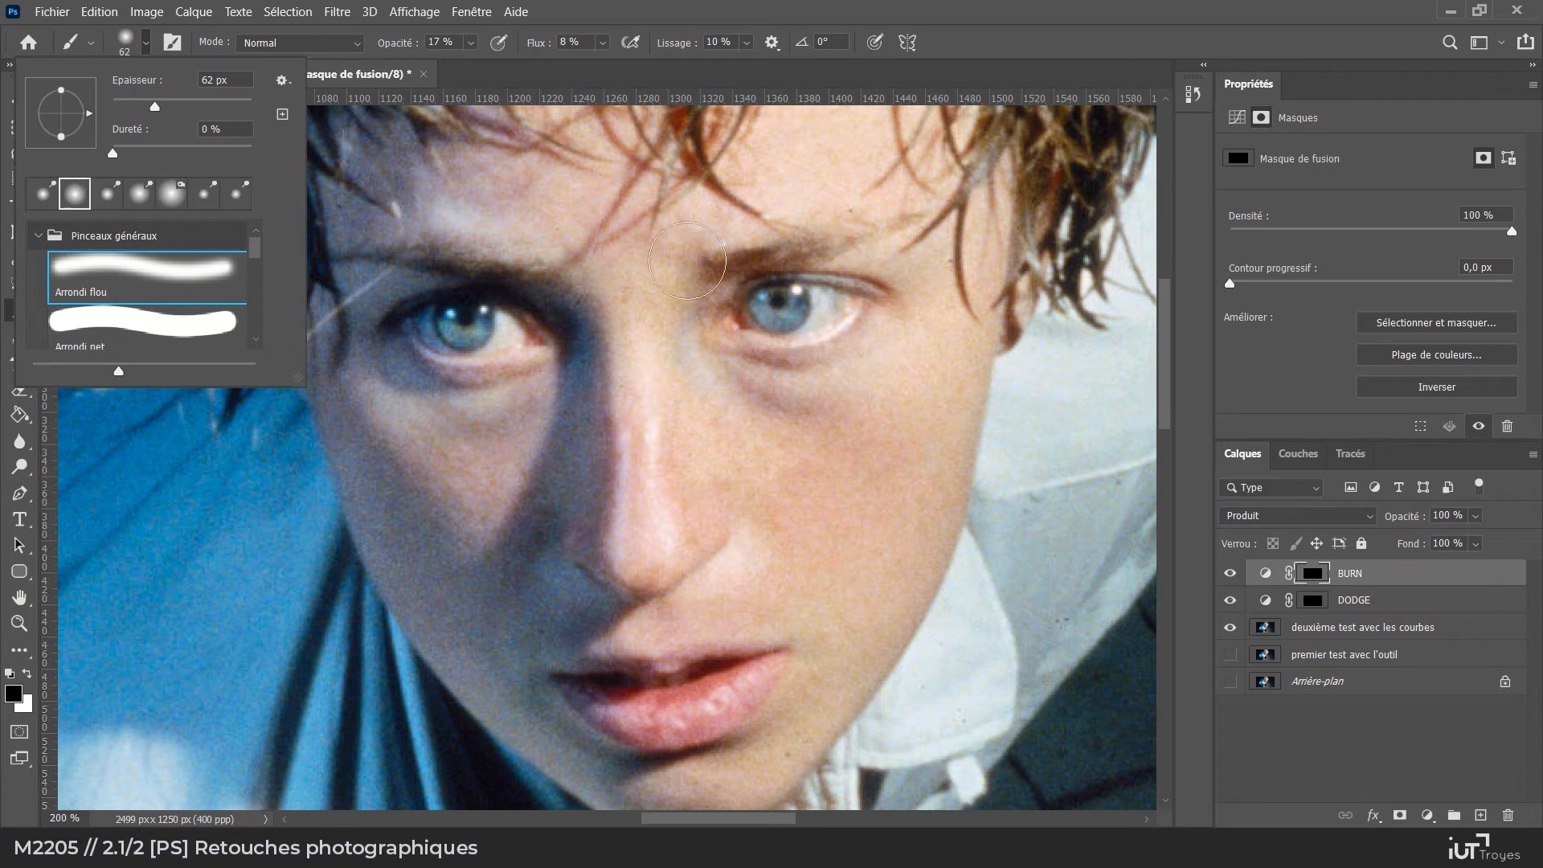
pyautogui.click(1001, 44)
# Target the DODGE layer's mask with white as the foreground colour and a 16 px brush for work around the eyes
pyautogui.press('z')
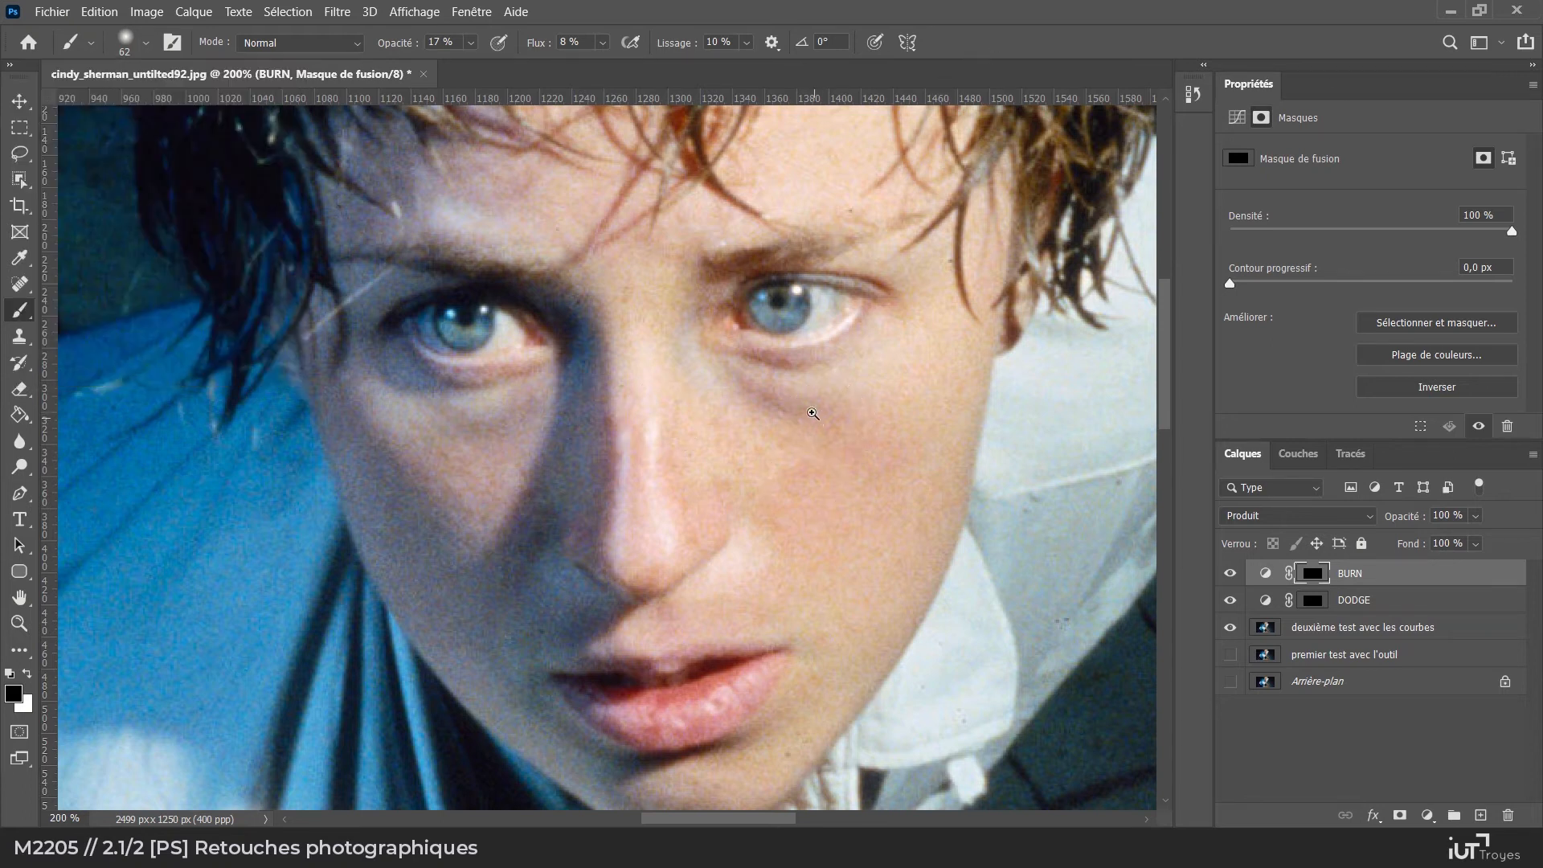
pyautogui.click(812, 414)
pyautogui.click(1353, 604)
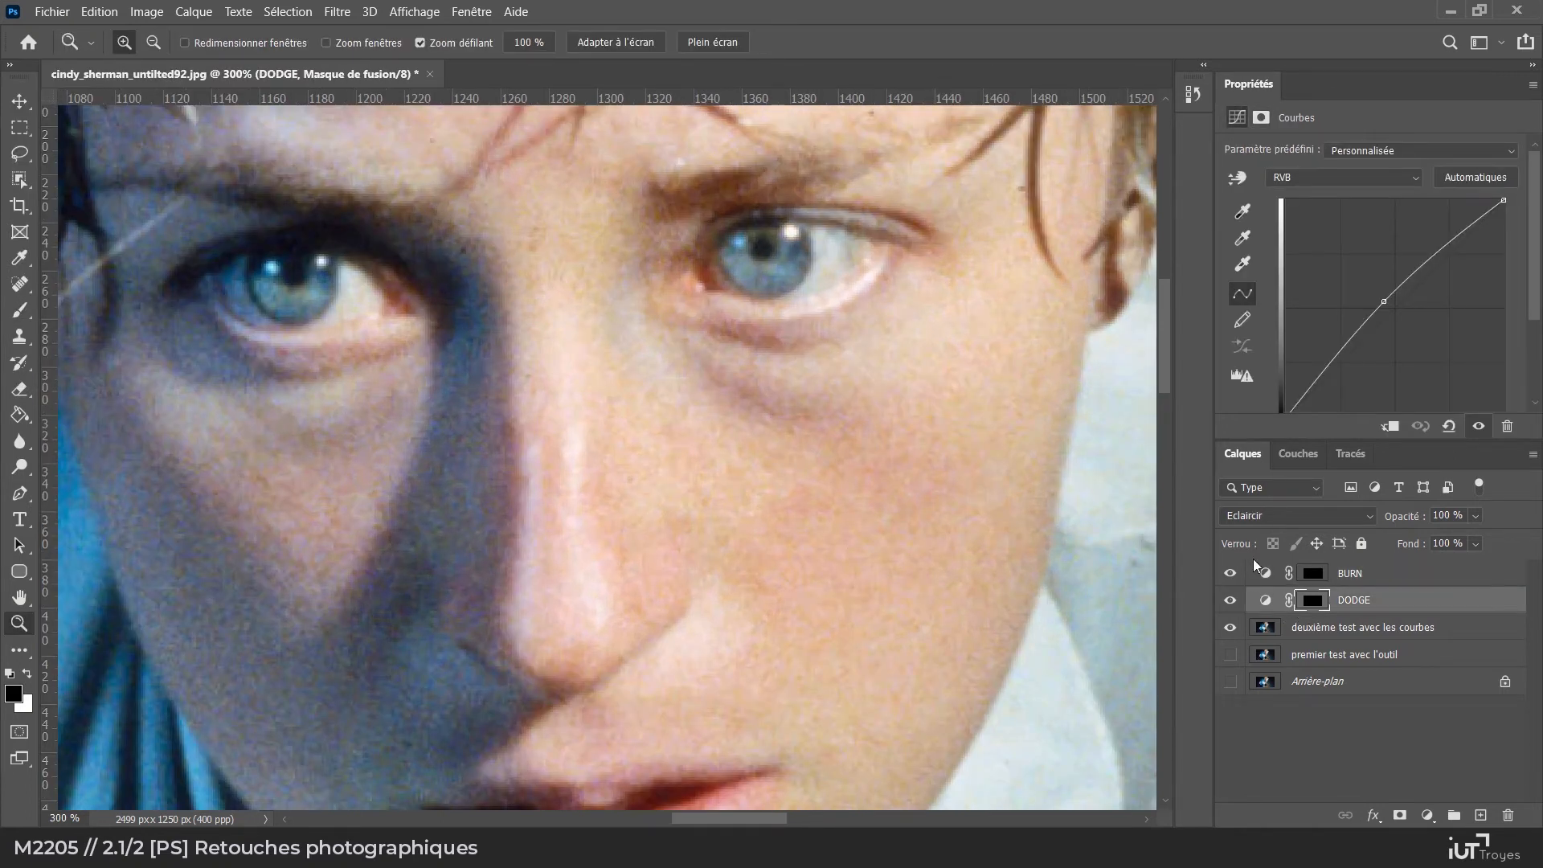
pyautogui.scroll(2, 936, 441)
pyautogui.press('x')
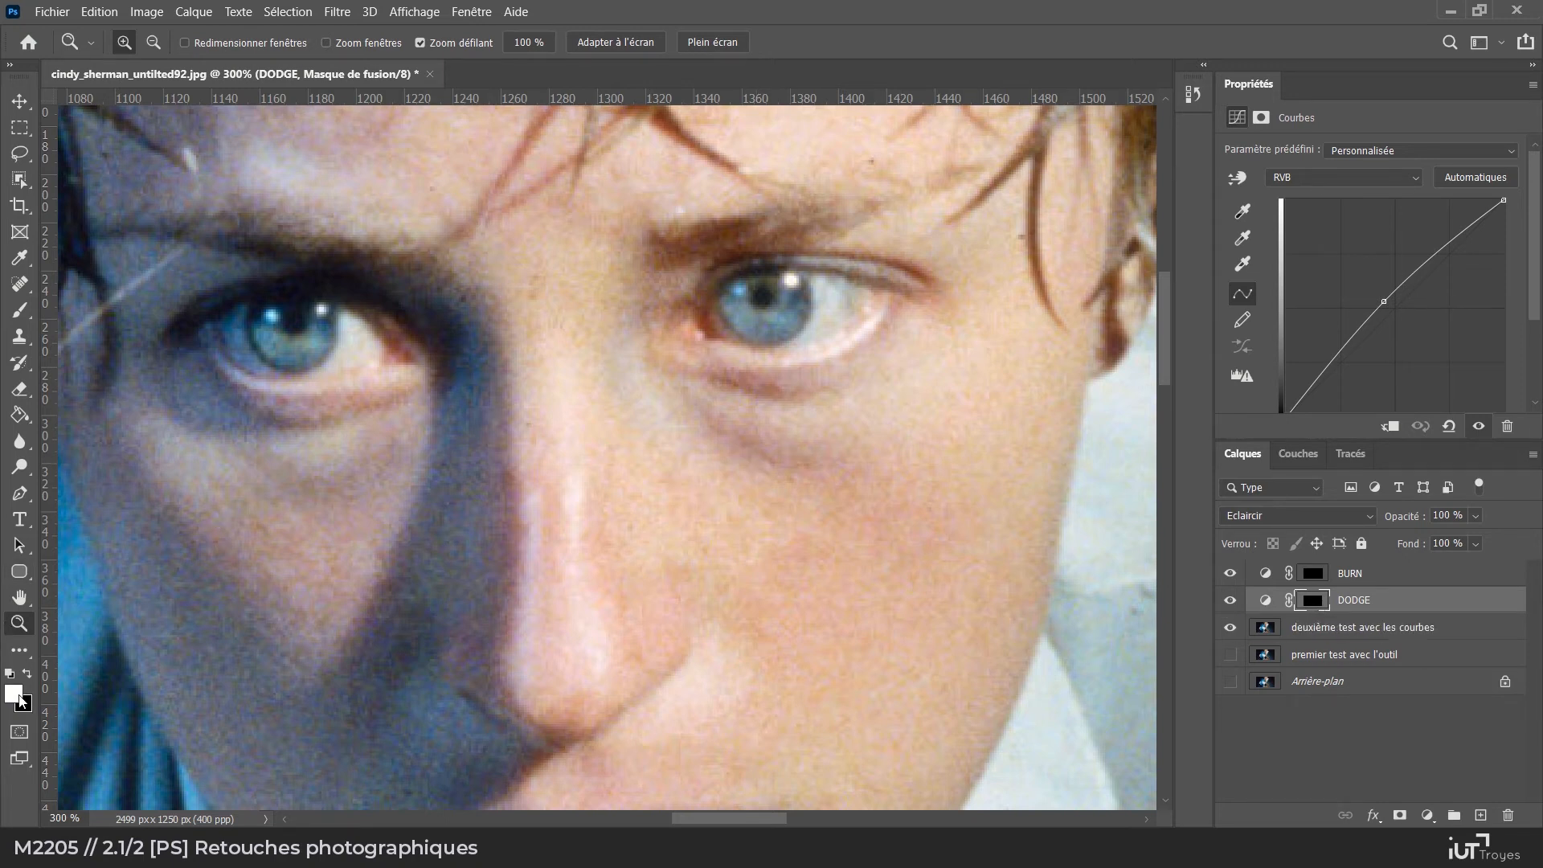
pyautogui.press('b')
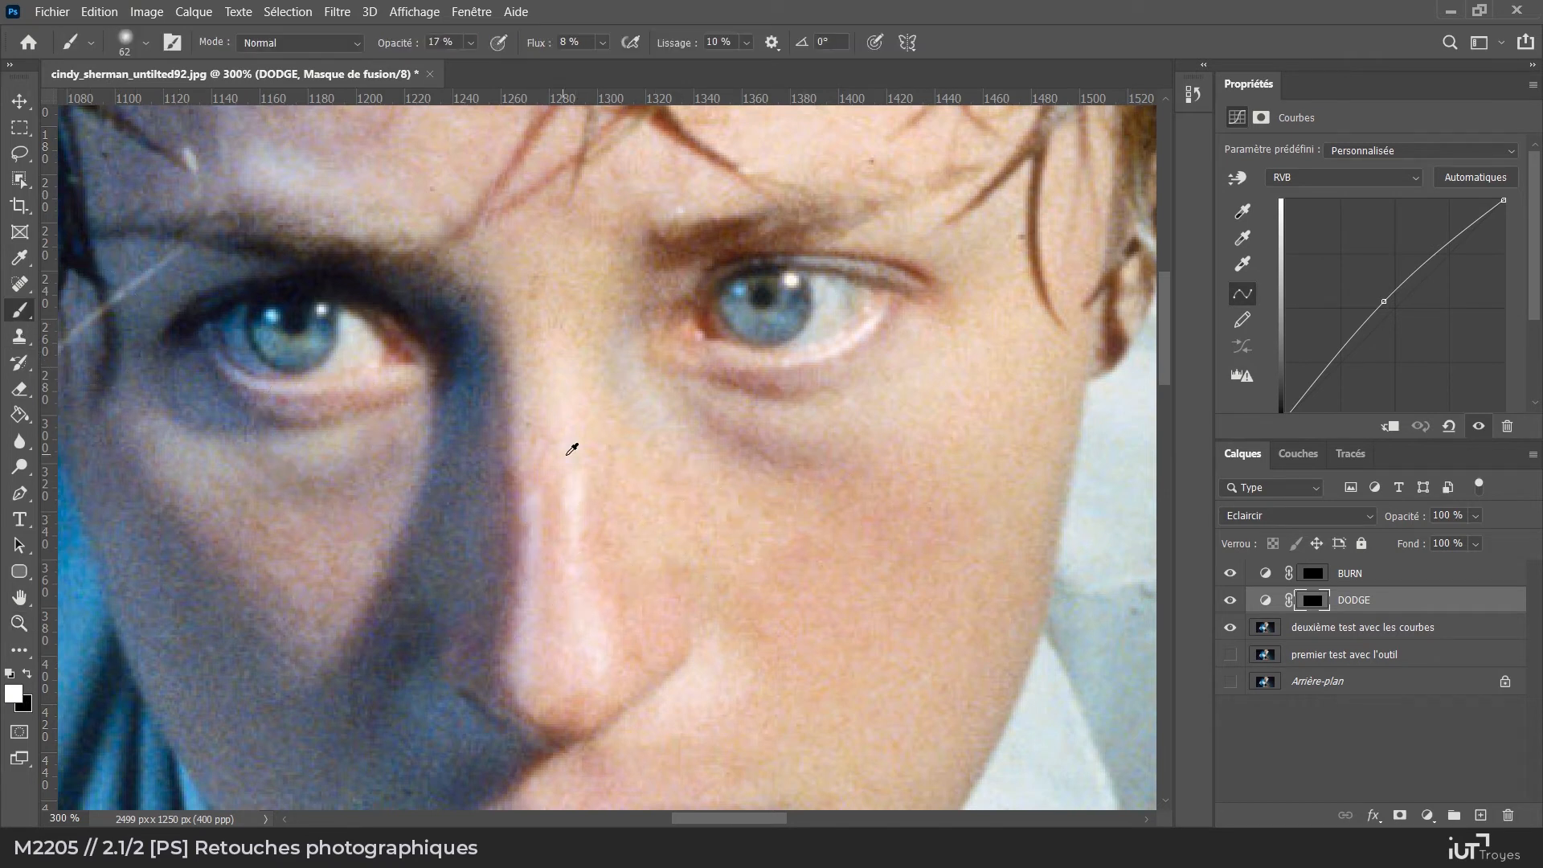
pyautogui.keyDown('alt'); pyautogui.rightClick(703, 459); pyautogui.keyUp('alt')
# Paint white on the DODGE mask over the shadows under both eyes, raising the brush flow to 22%
pyautogui.moveTo(686, 461)
pyautogui.mouseDown()
pyautogui.moveTo(806, 470)
pyautogui.moveTo(725, 435)
pyautogui.moveTo(810, 464)
pyautogui.moveTo(710, 444)
pyautogui.moveTo(737, 466)
pyautogui.moveTo(690, 427)
pyautogui.moveTo(799, 467)
pyautogui.moveTo(675, 425)
pyautogui.moveTo(831, 468)
pyautogui.moveTo(800, 443)
pyautogui.moveTo(826, 472)
pyautogui.moveTo(852, 434)
pyautogui.moveTo(742, 399)
pyautogui.moveTo(766, 457)
pyautogui.mouseUp()
pyautogui.click(607, 43)
pyautogui.moveTo(604, 64); pyautogui.dragTo(619, 65)
pyautogui.click(795, 467)
pyautogui.moveTo(796, 470)
pyautogui.mouseDown()
pyautogui.moveTo(847, 451)
pyautogui.moveTo(782, 457)
pyautogui.moveTo(856, 450)
pyautogui.moveTo(772, 446)
pyautogui.moveTo(731, 422)
pyautogui.moveTo(771, 454)
pyautogui.moveTo(736, 445)
pyautogui.moveTo(710, 427)
pyautogui.moveTo(772, 450)
pyautogui.moveTo(715, 416)
pyautogui.moveTo(768, 463)
pyautogui.moveTo(812, 462)
pyautogui.mouseUp()
pyautogui.moveTo(350, 447)
pyautogui.mouseDown()
pyautogui.moveTo(393, 459)
pyautogui.moveTo(263, 510)
pyautogui.moveTo(387, 456)
pyautogui.moveTo(381, 469)
pyautogui.moveTo(345, 470)
pyautogui.moveTo(409, 438)
pyautogui.moveTo(320, 496)
pyautogui.moveTo(333, 495)
pyautogui.moveTo(324, 475)
pyautogui.moveTo(214, 464)
pyautogui.moveTo(367, 474)
pyautogui.moveTo(264, 475)
pyautogui.moveTo(353, 466)
pyautogui.moveTo(246, 456)
pyautogui.moveTo(318, 423)
pyautogui.moveTo(202, 427)
pyautogui.moveTo(387, 424)
pyautogui.moveTo(269, 431)
pyautogui.mouseUp()
pyautogui.moveTo(689, 397)
pyautogui.mouseDown()
pyautogui.moveTo(836, 394)
pyautogui.moveTo(795, 410)
pyautogui.moveTo(845, 412)
pyautogui.moveTo(859, 387)
pyautogui.moveTo(799, 417)
pyautogui.moveTo(858, 458)
pyautogui.moveTo(700, 416)
pyautogui.moveTo(833, 435)
pyautogui.moveTo(917, 471)
pyautogui.moveTo(722, 456)
pyautogui.moveTo(668, 399)
pyautogui.moveTo(844, 386)
pyautogui.moveTo(920, 334)
pyautogui.moveTo(732, 385)
pyautogui.mouseUp()
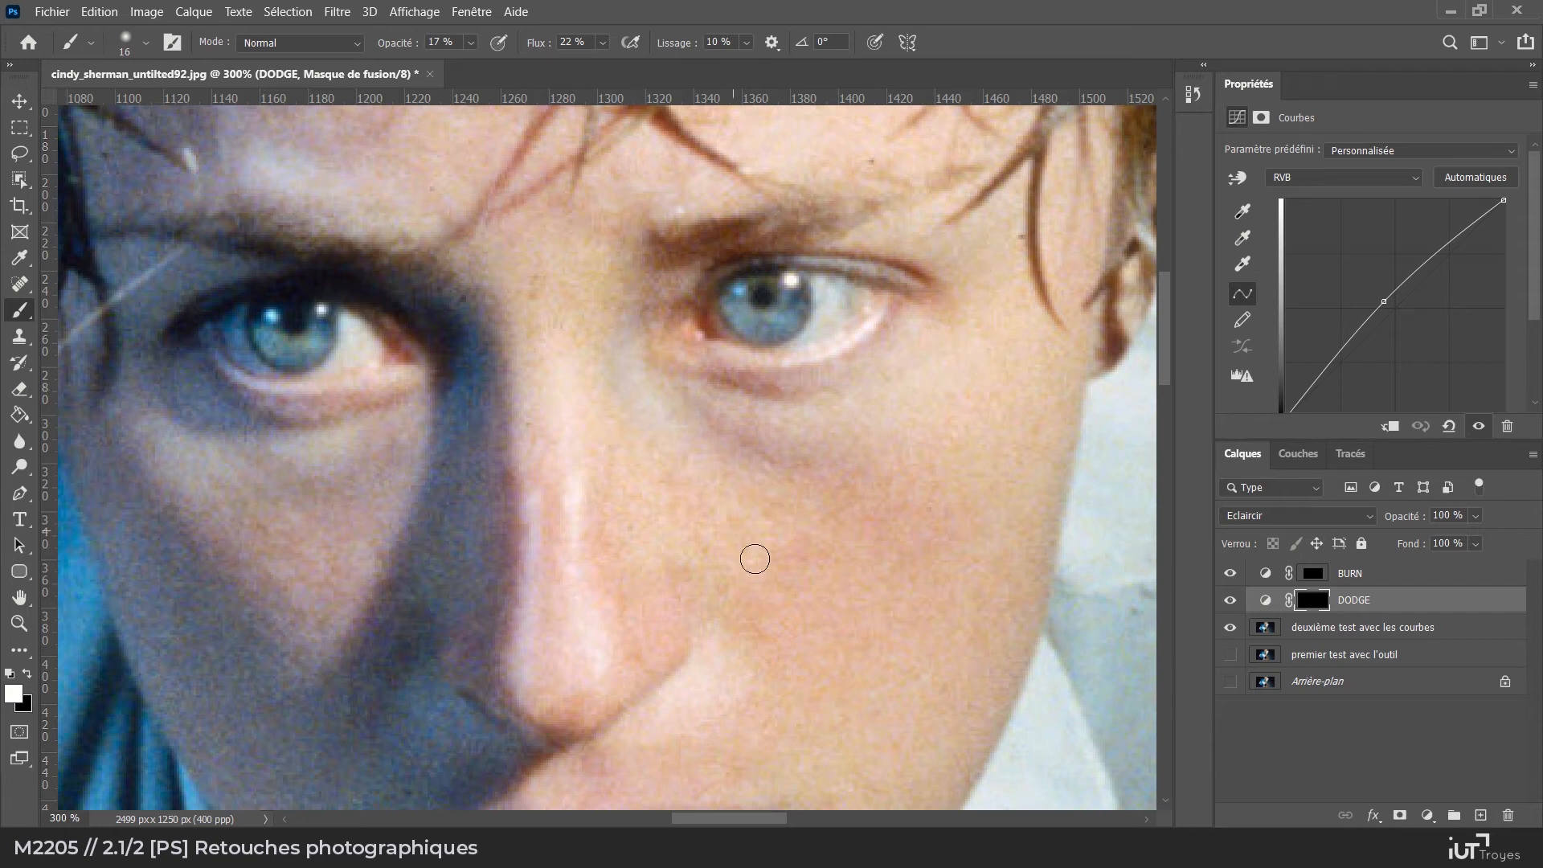
# Continue painting white on the DODGE mask beneath the eye on the shaded side of the face
pyautogui.hscroll(-3, 320, 517)
pyautogui.moveTo(652, 432)
pyautogui.mouseDown()
pyautogui.moveTo(668, 442)
pyautogui.moveTo(496, 448)
pyautogui.moveTo(640, 405)
pyautogui.mouseUp()
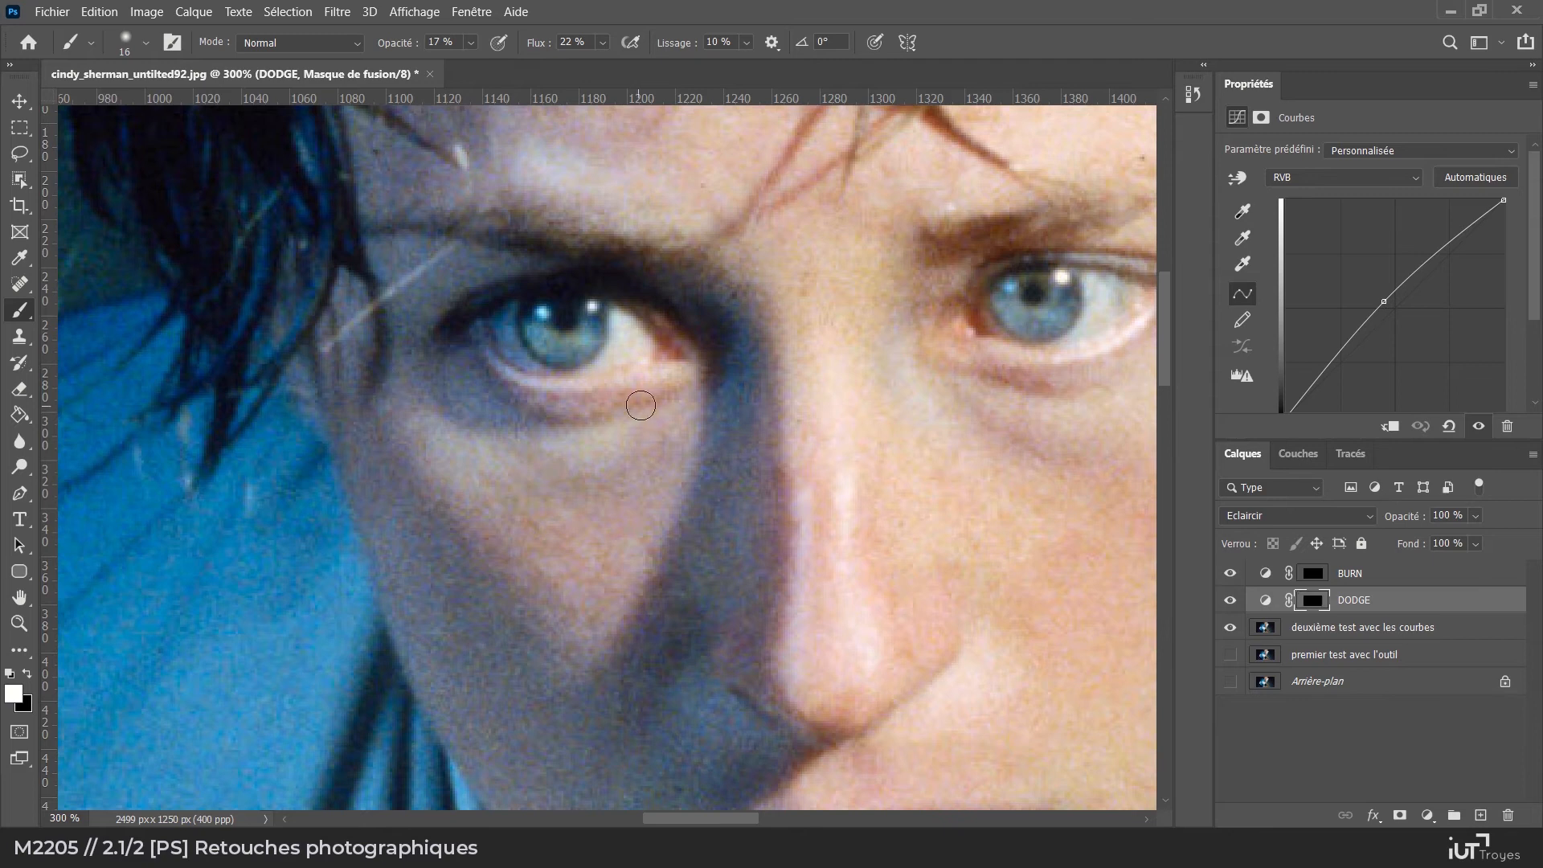
pyautogui.moveTo(981, 507); pyautogui.dragTo(718, 552)
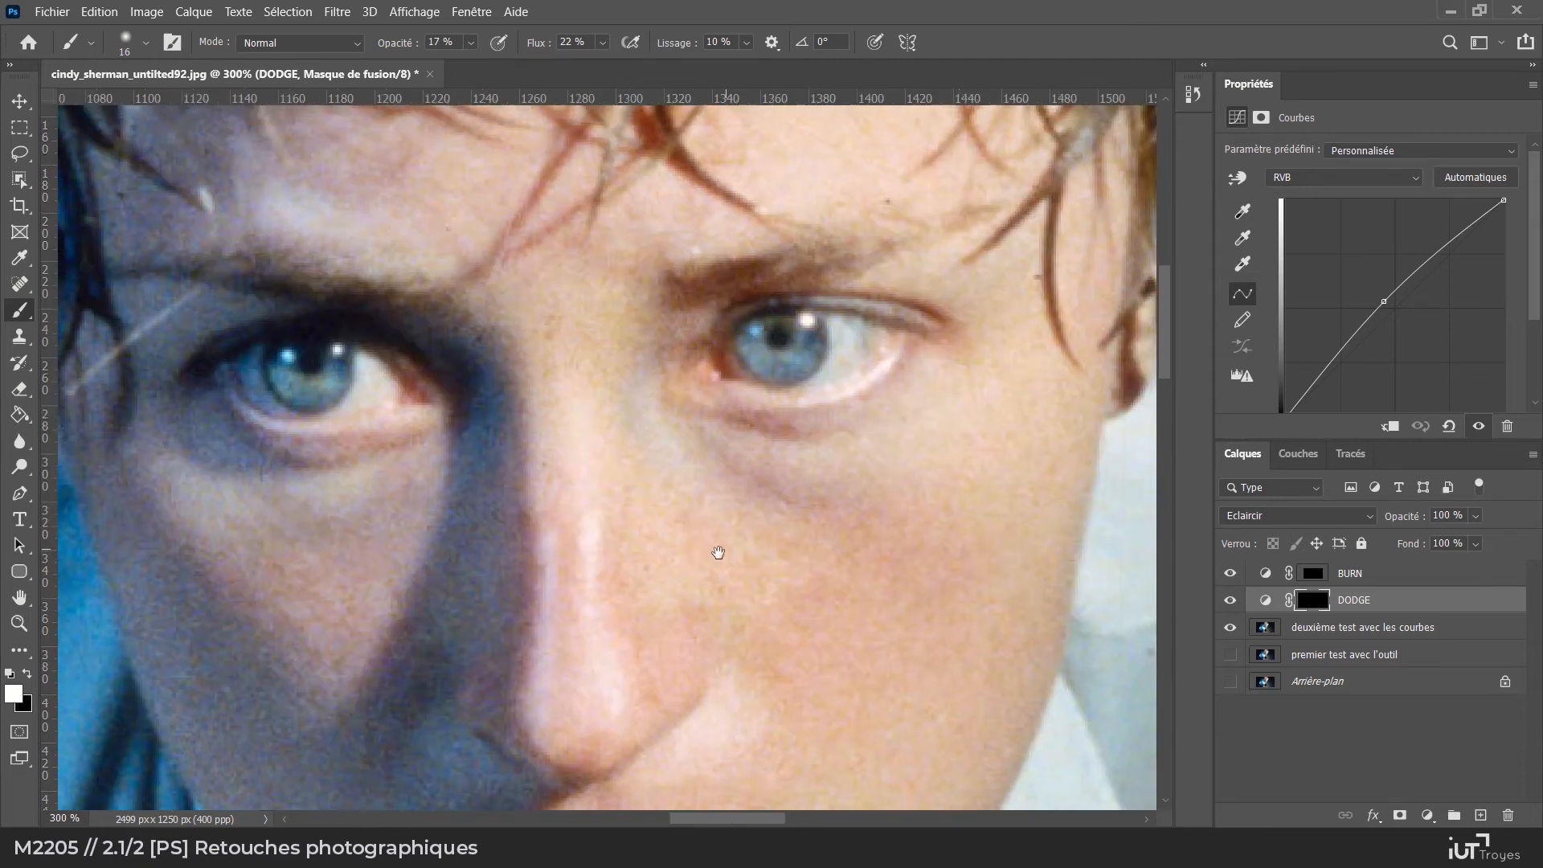
# Compare the portrait with and without the DODGE layer at 200% and 100% zoom
pyautogui.press('z')
pyautogui.keyDown('alt'); pyautogui.click(603, 471); pyautogui.keyUp('alt')
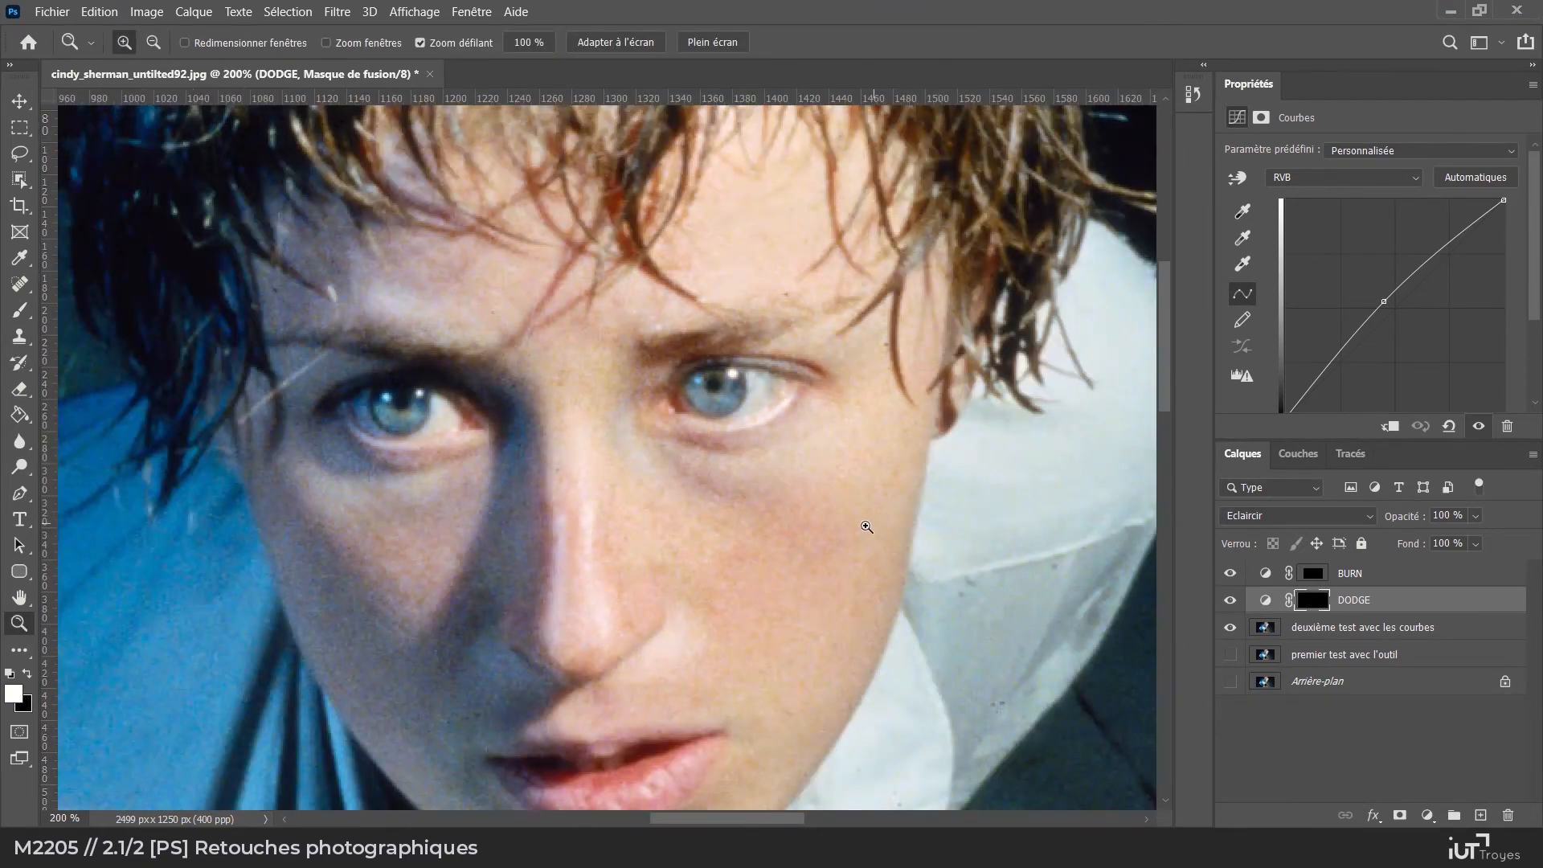
pyautogui.click(1231, 602)
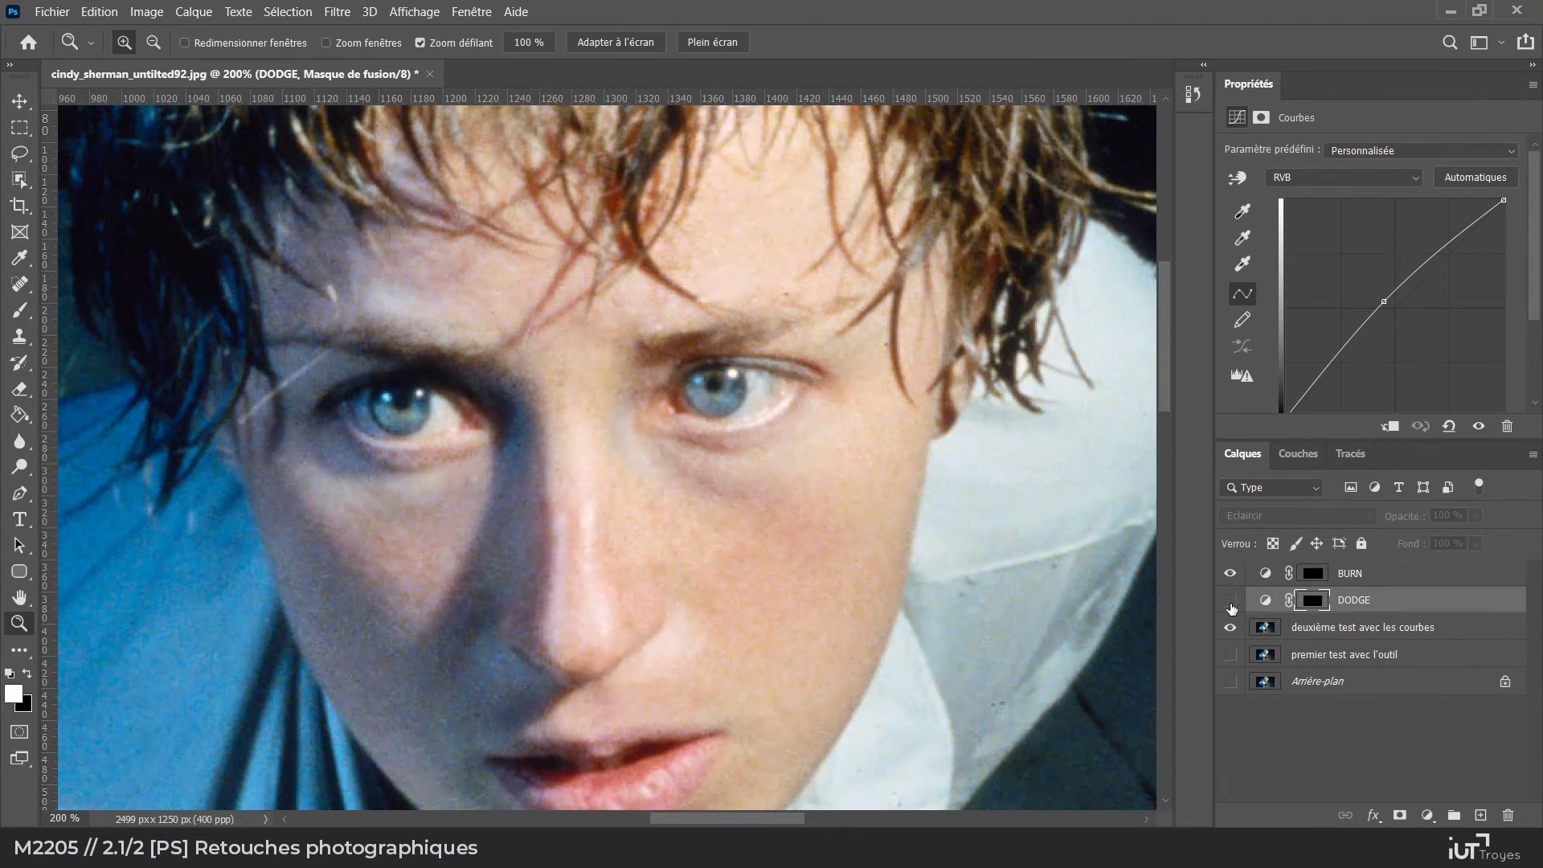
pyautogui.click(1231, 601)
pyautogui.click(1231, 601)
pyautogui.click(1230, 601)
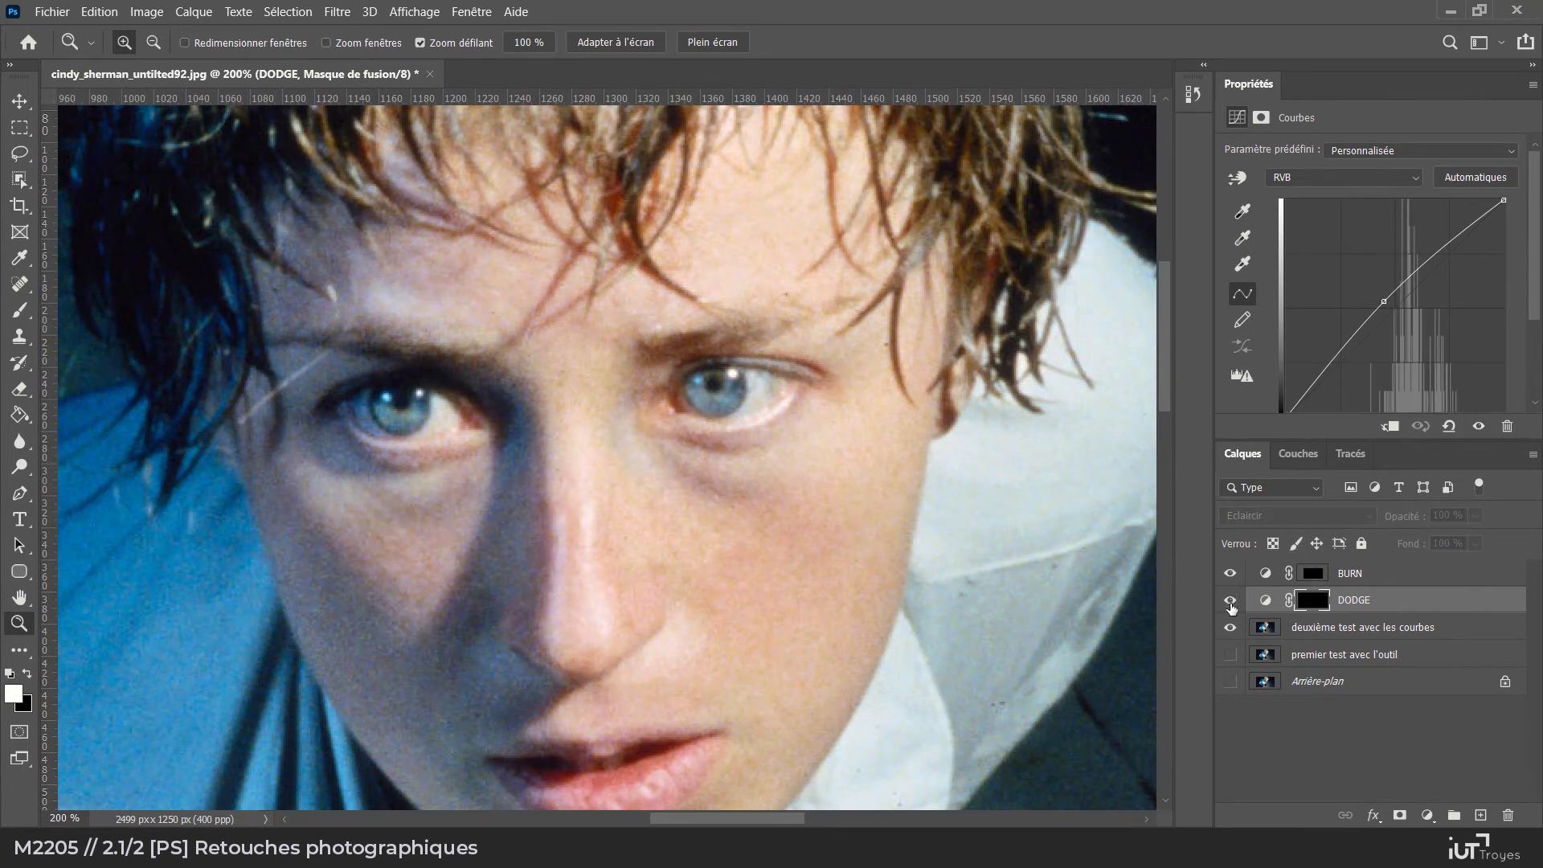
pyautogui.keyDown('alt'); pyautogui.click(615, 578); pyautogui.keyUp('alt')
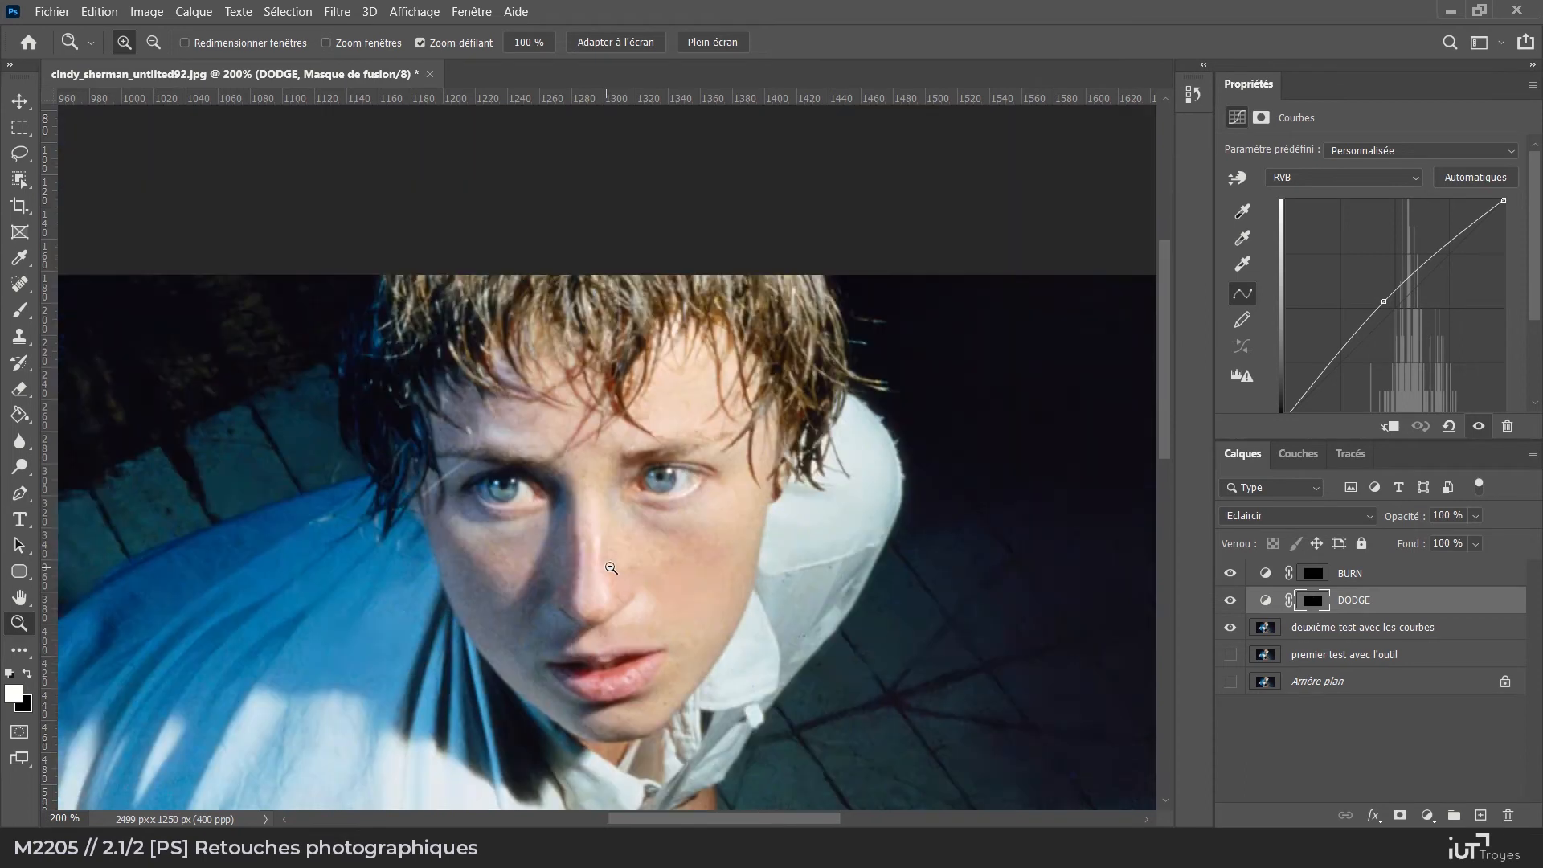
pyautogui.click(1231, 603)
pyautogui.click(1231, 603)
pyautogui.click(1231, 603)
pyautogui.click(1231, 603)
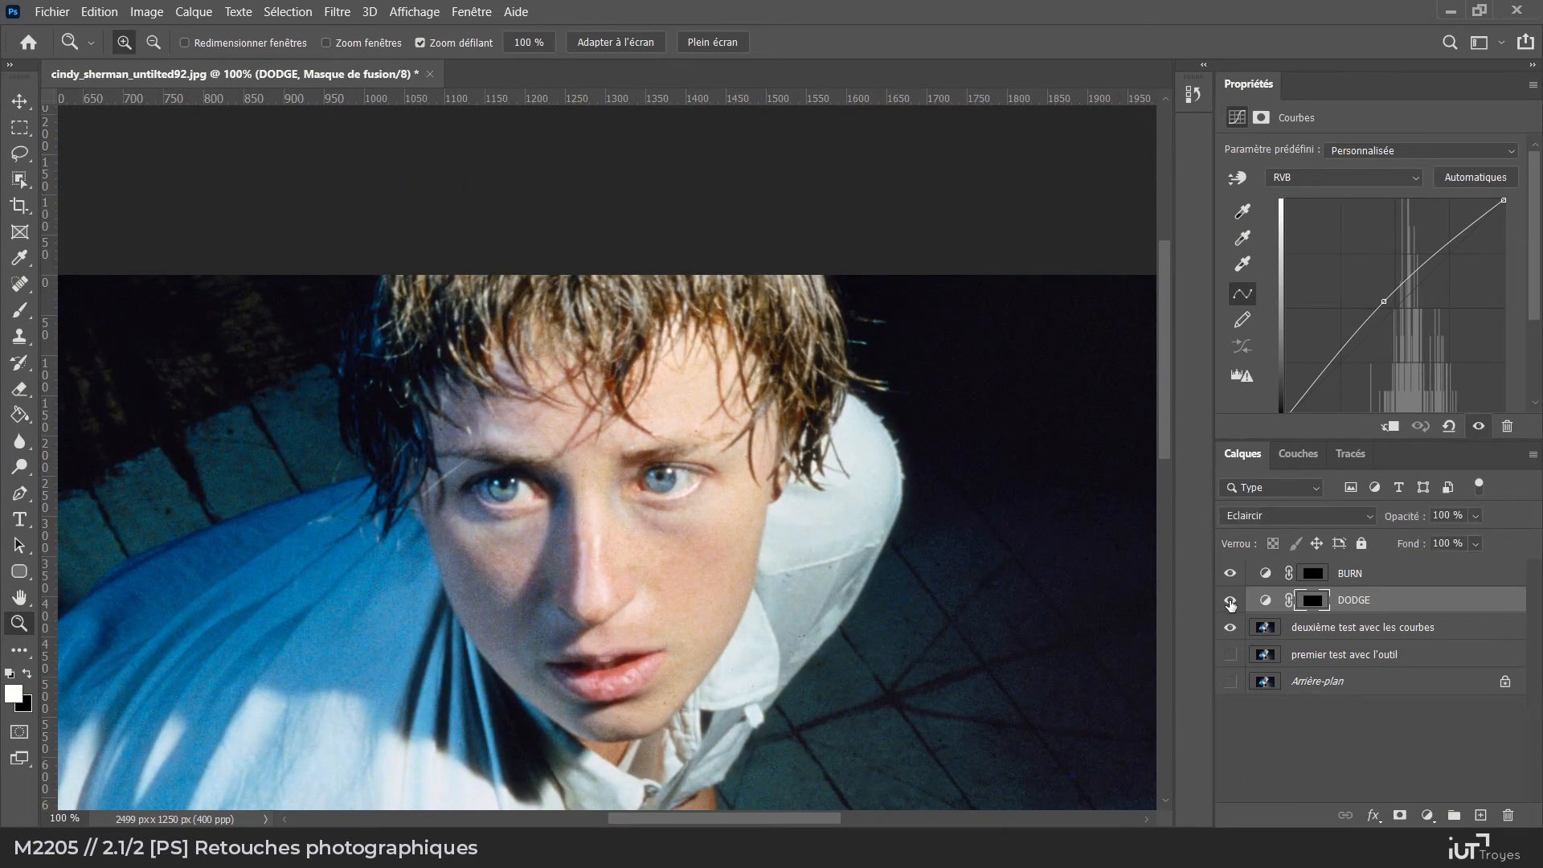
# Examine the lightened under-eye areas up close at 400%, and check the whole face at 200%
pyautogui.click(586, 542)
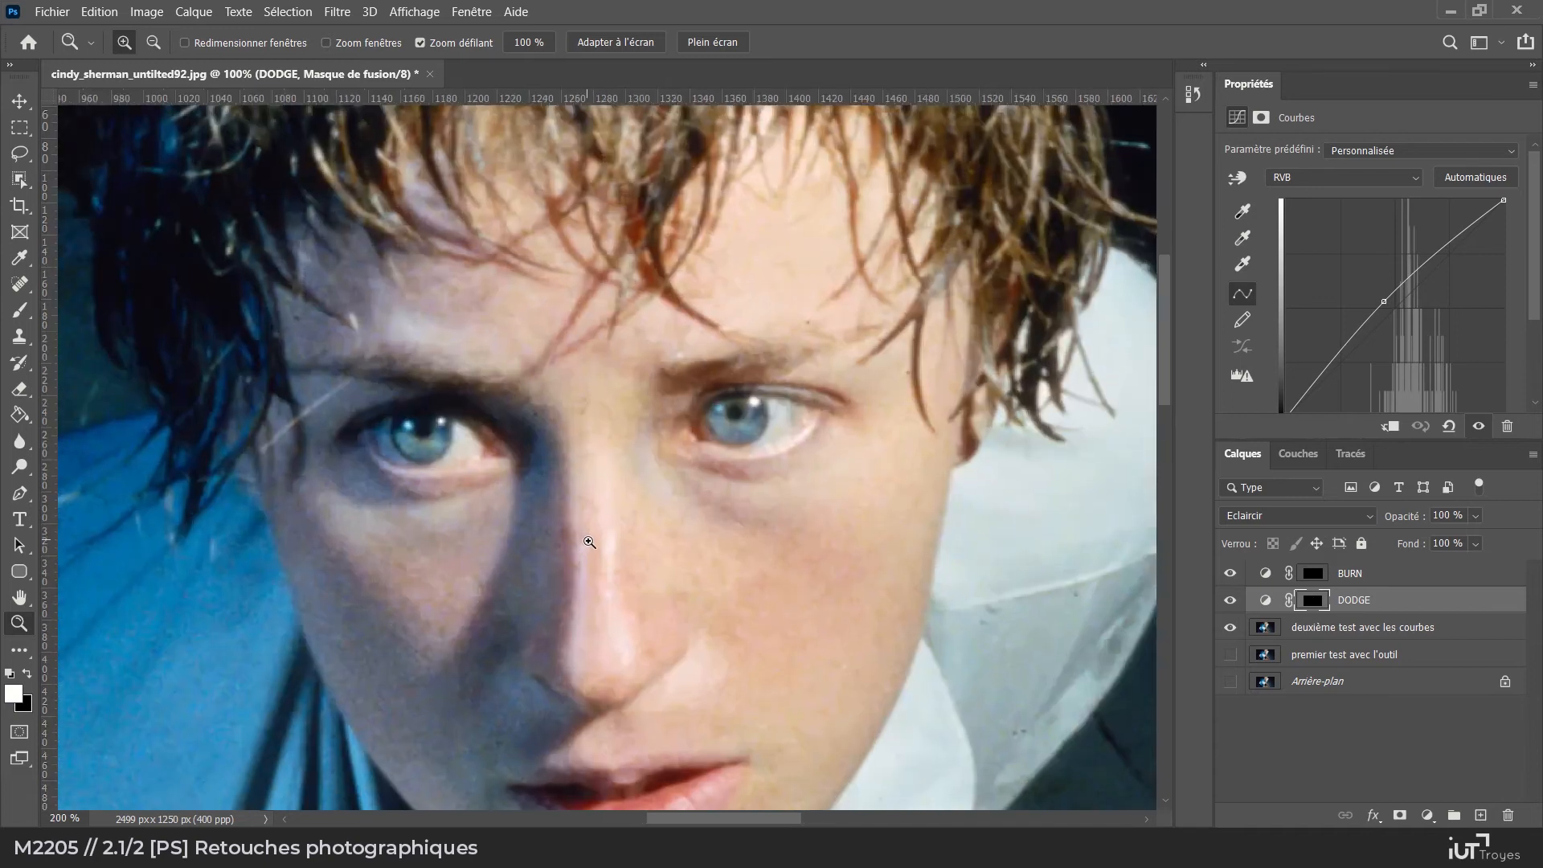
pyautogui.moveTo(707, 615); pyautogui.dragTo(751, 572)
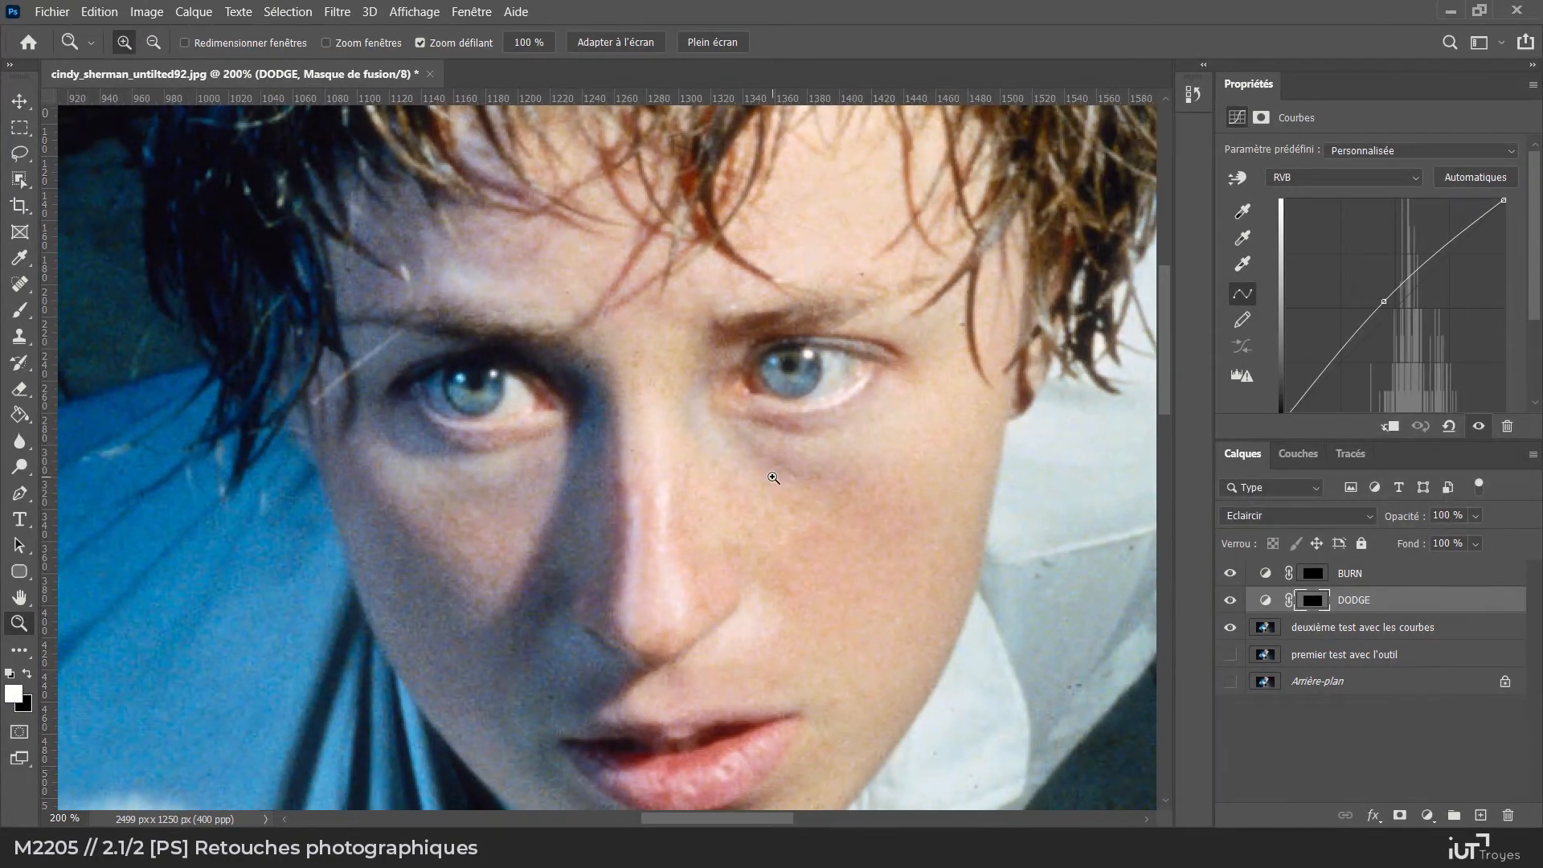
pyautogui.click(770, 481)
pyautogui.click(774, 504)
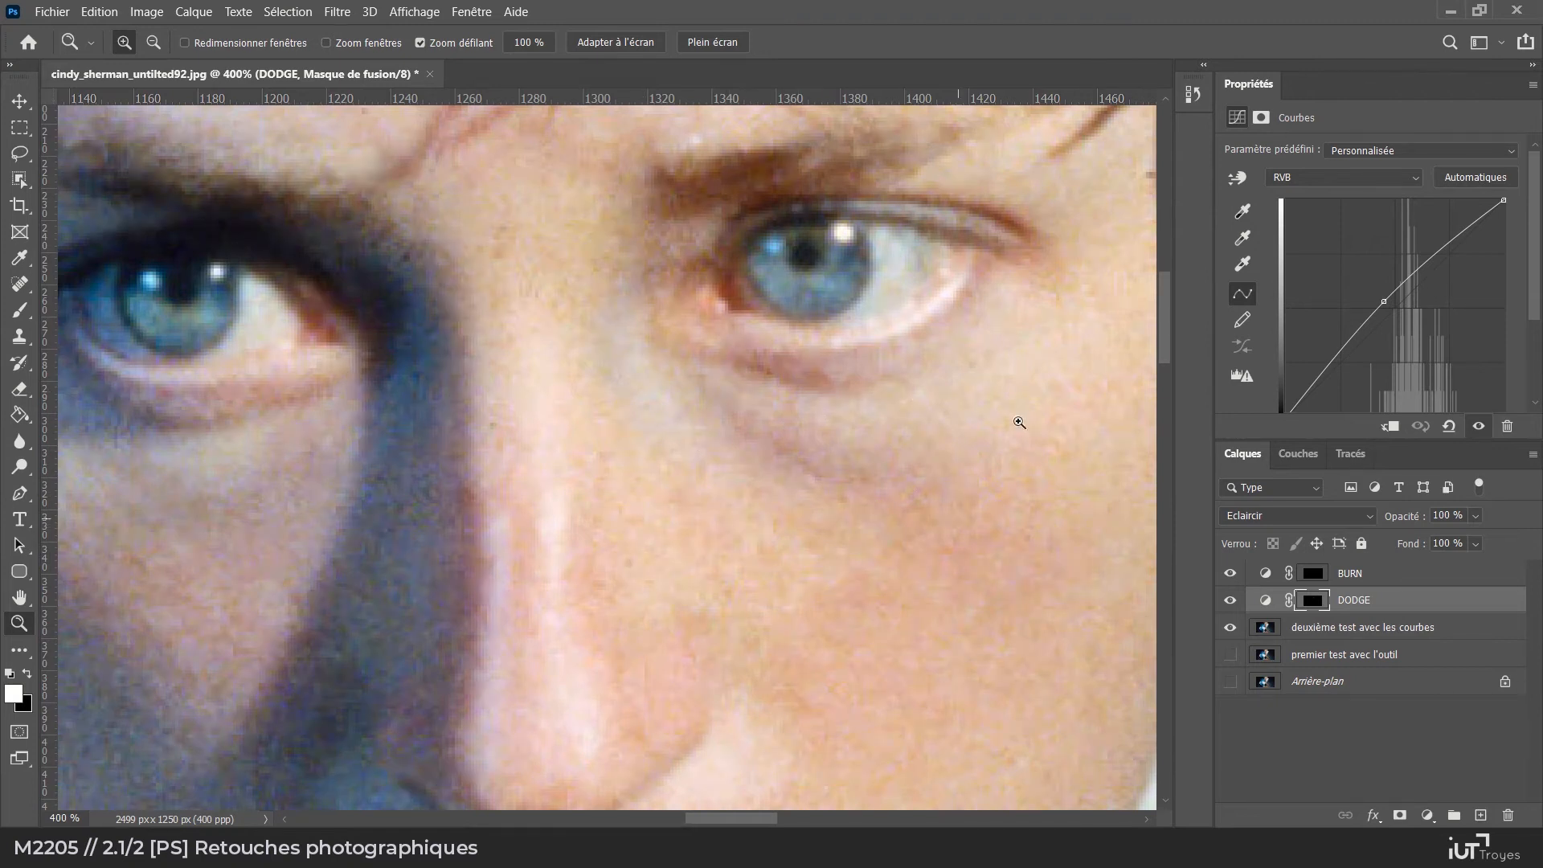
pyautogui.keyDown('alt'); pyautogui.click(783, 555); pyautogui.keyUp('alt')
pyautogui.keyDown('alt'); pyautogui.click(772, 531); pyautogui.keyUp('alt')
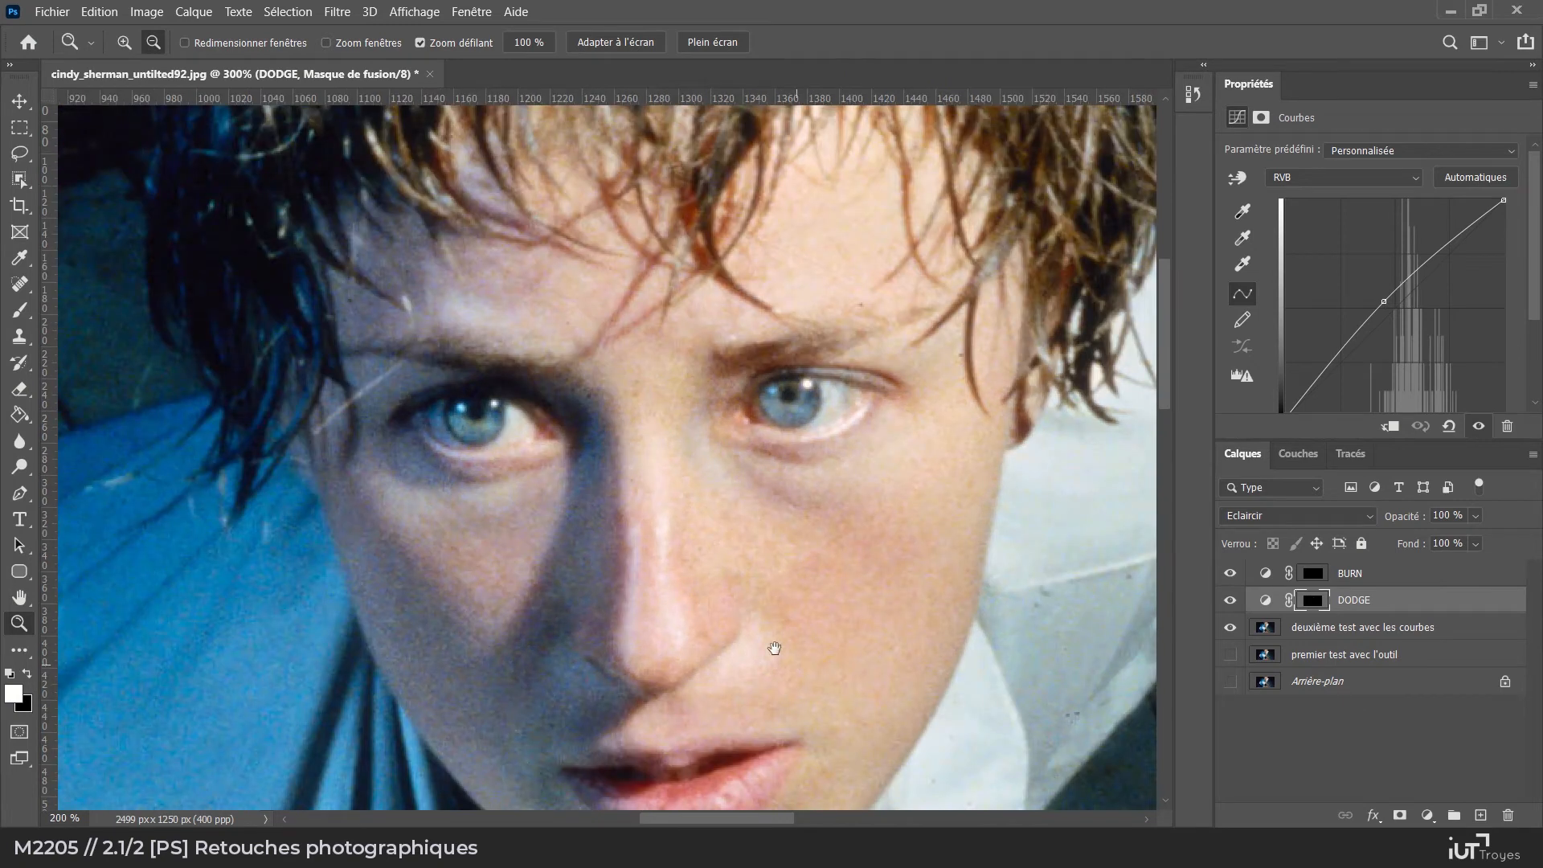
pyautogui.moveTo(774, 648); pyautogui.dragTo(685, 507)
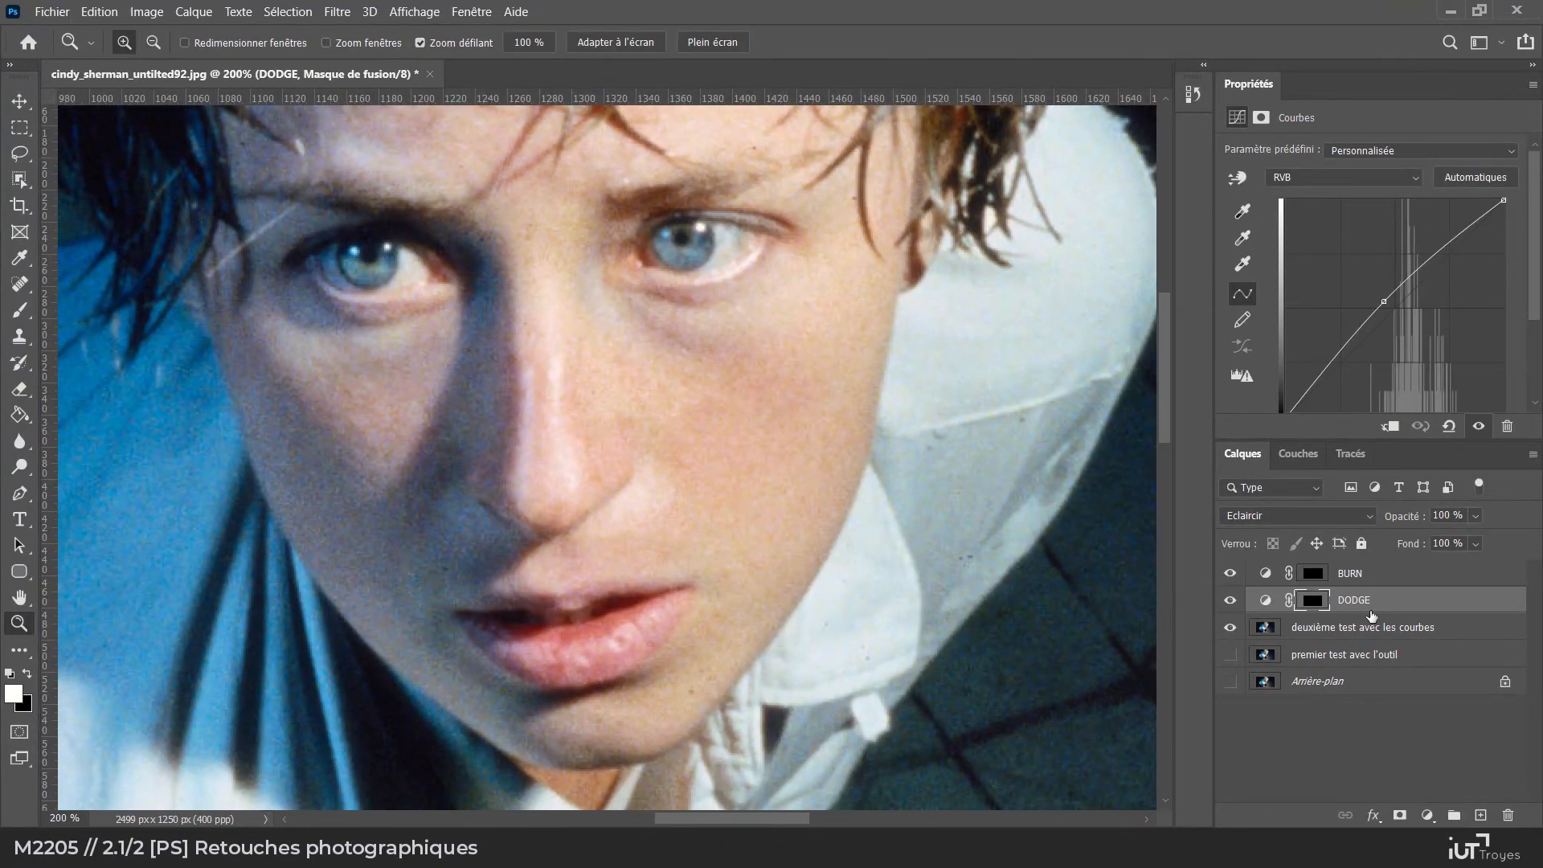
# Paint white on the BURN layer's mask along the outer cheeks with a soft 41 px brush, and switch the foreground colour to black
pyautogui.click(1347, 576)
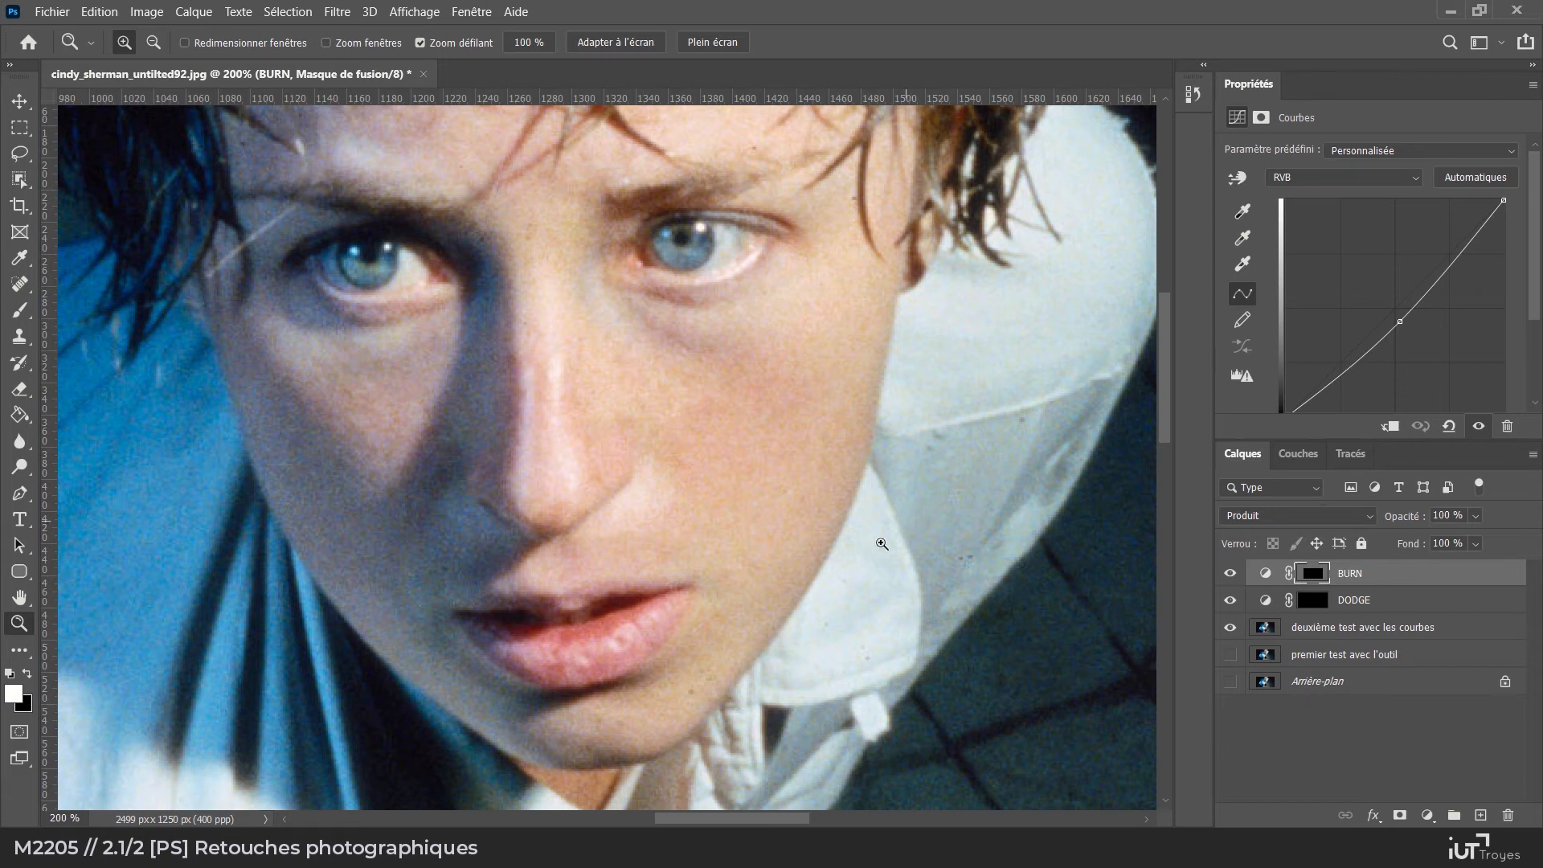
pyautogui.press('b')
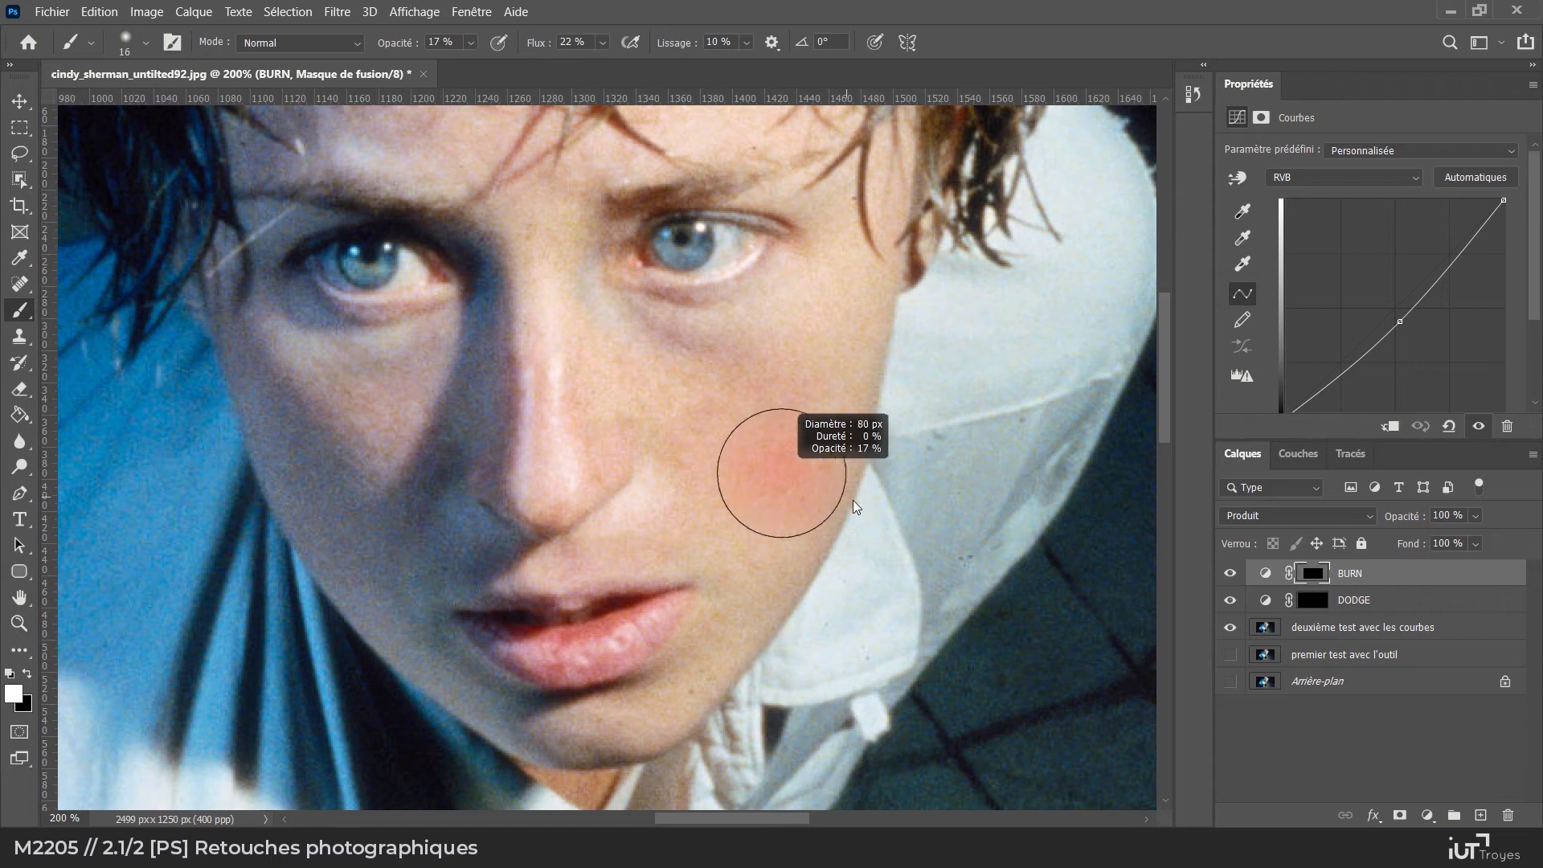
pyautogui.moveTo(842, 500)
pyautogui.mouseDown()
pyautogui.moveTo(851, 490)
pyautogui.moveTo(813, 499)
pyautogui.moveTo(789, 562)
pyautogui.moveTo(793, 470)
pyautogui.mouseUp()
pyautogui.moveTo(850, 360); pyautogui.dragTo(851, 359)
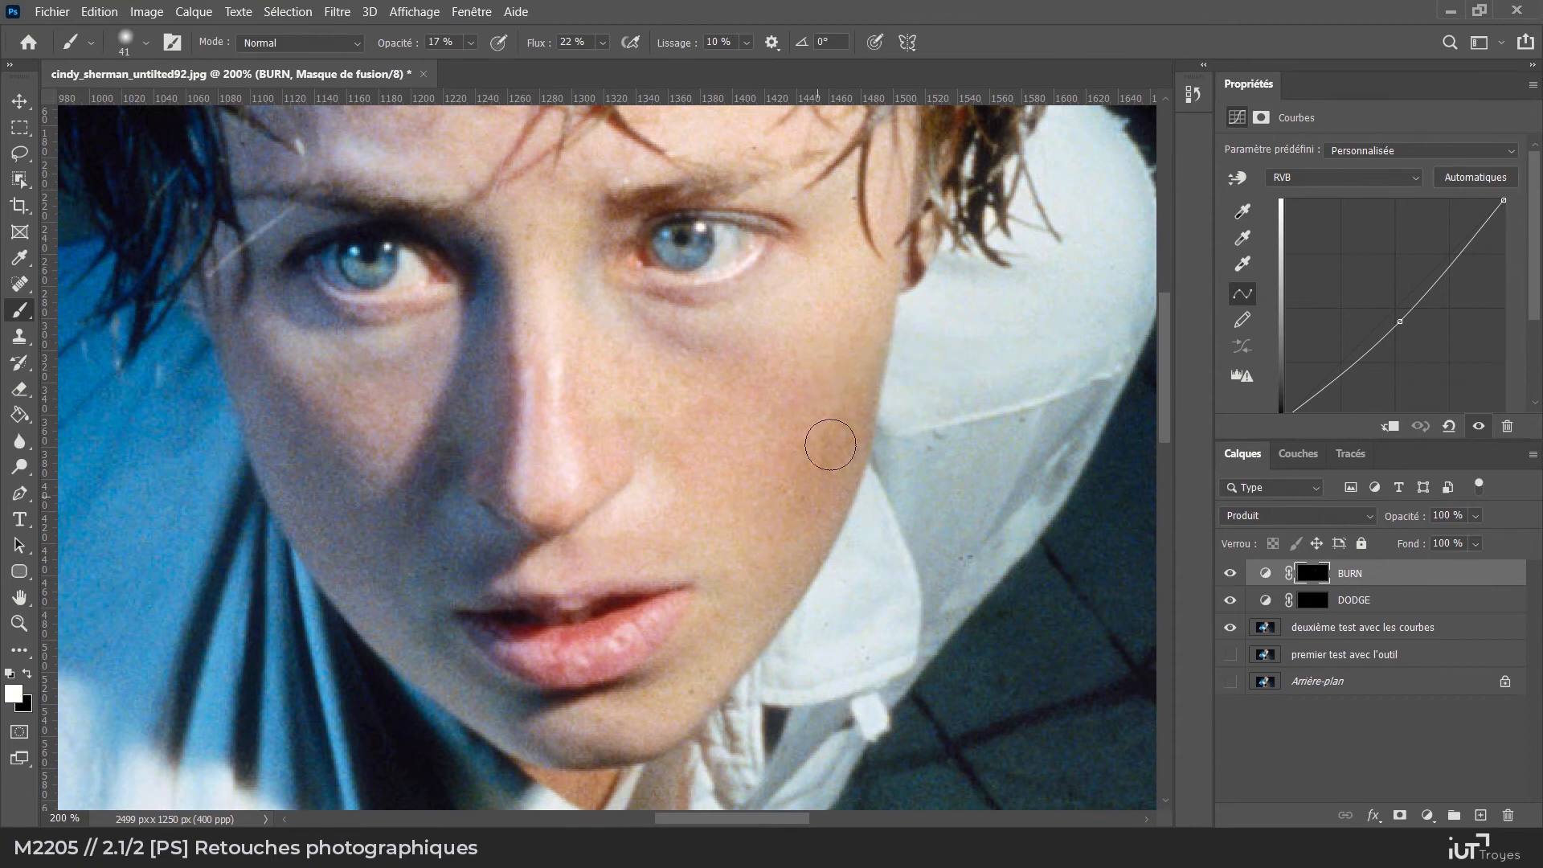
pyautogui.moveTo(324, 529)
pyautogui.mouseDown()
pyautogui.moveTo(290, 493)
pyautogui.moveTo(360, 636)
pyautogui.moveTo(424, 639)
pyautogui.moveTo(291, 504)
pyautogui.mouseUp()
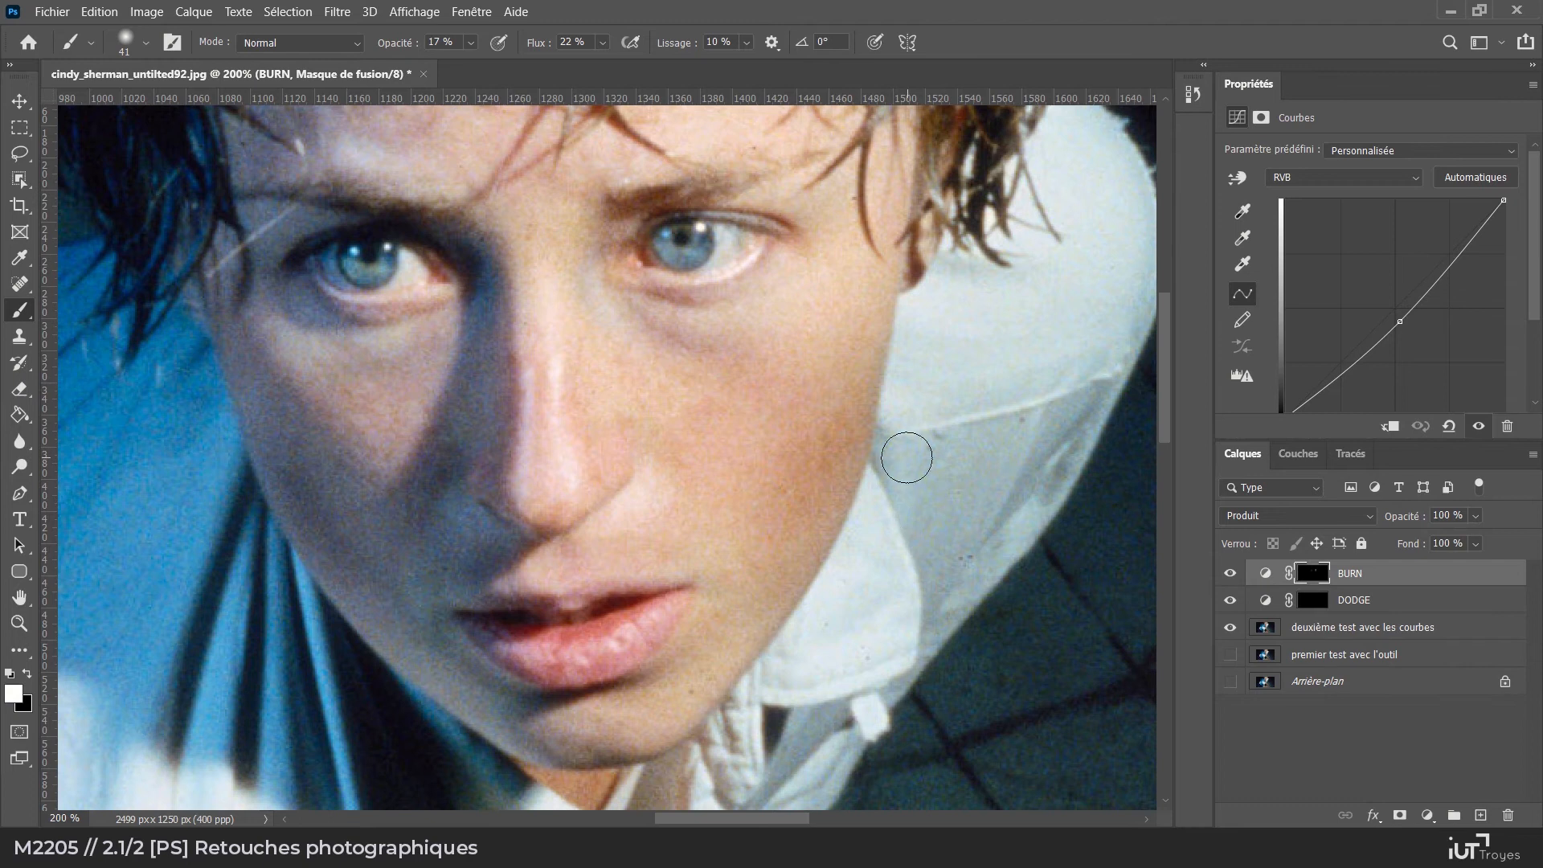
pyautogui.press('x')
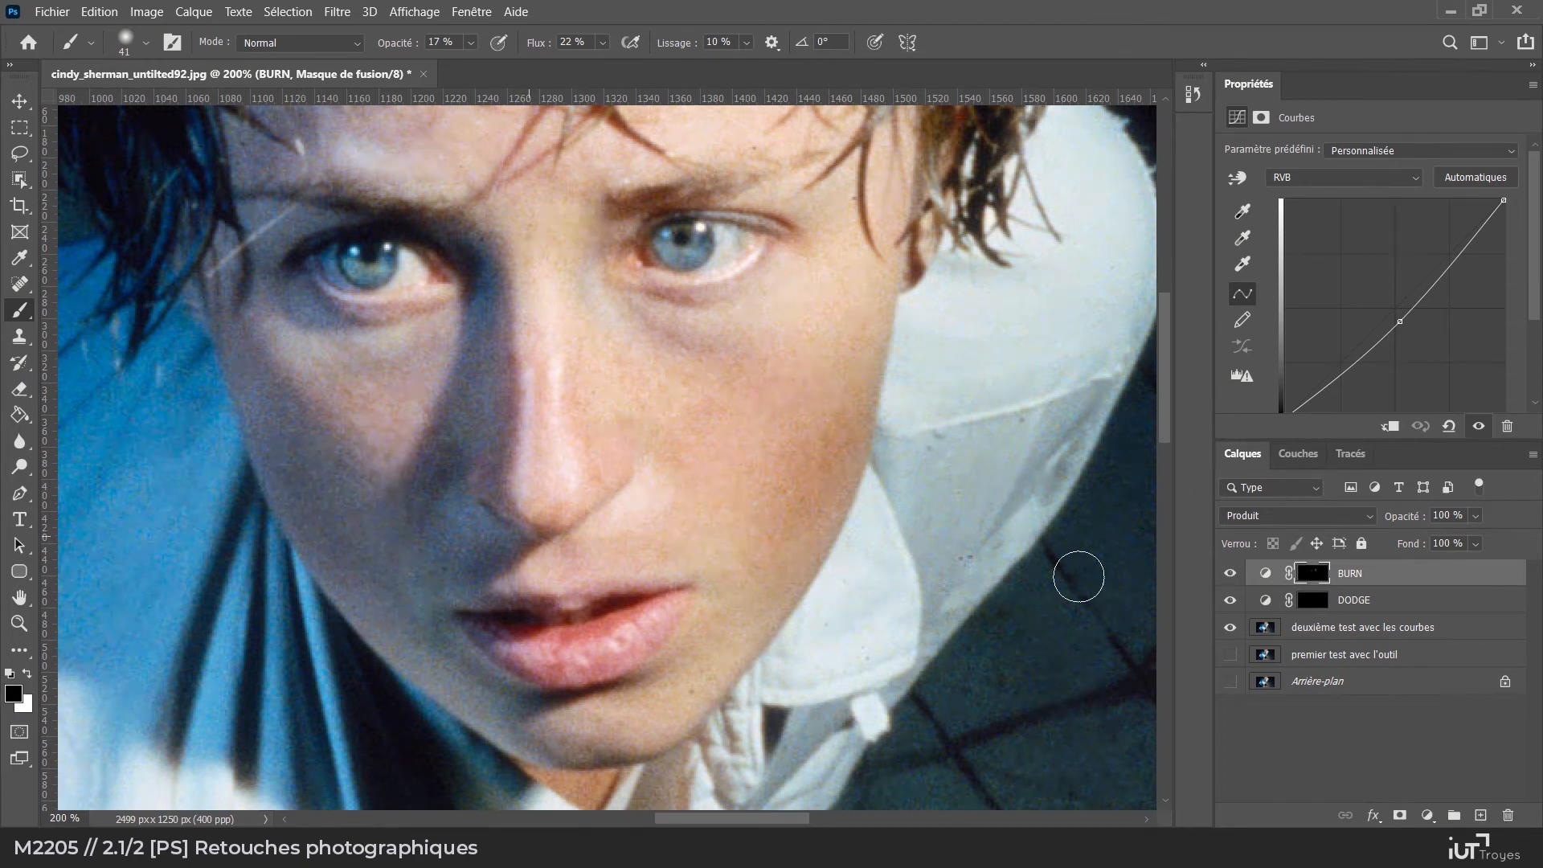
# Compare the portrait with and without the BURN layer at 100% and 66.67% zoom
pyautogui.press('z')
pyautogui.keyDown('alt'); pyautogui.click(434, 479); pyautogui.keyUp('alt')
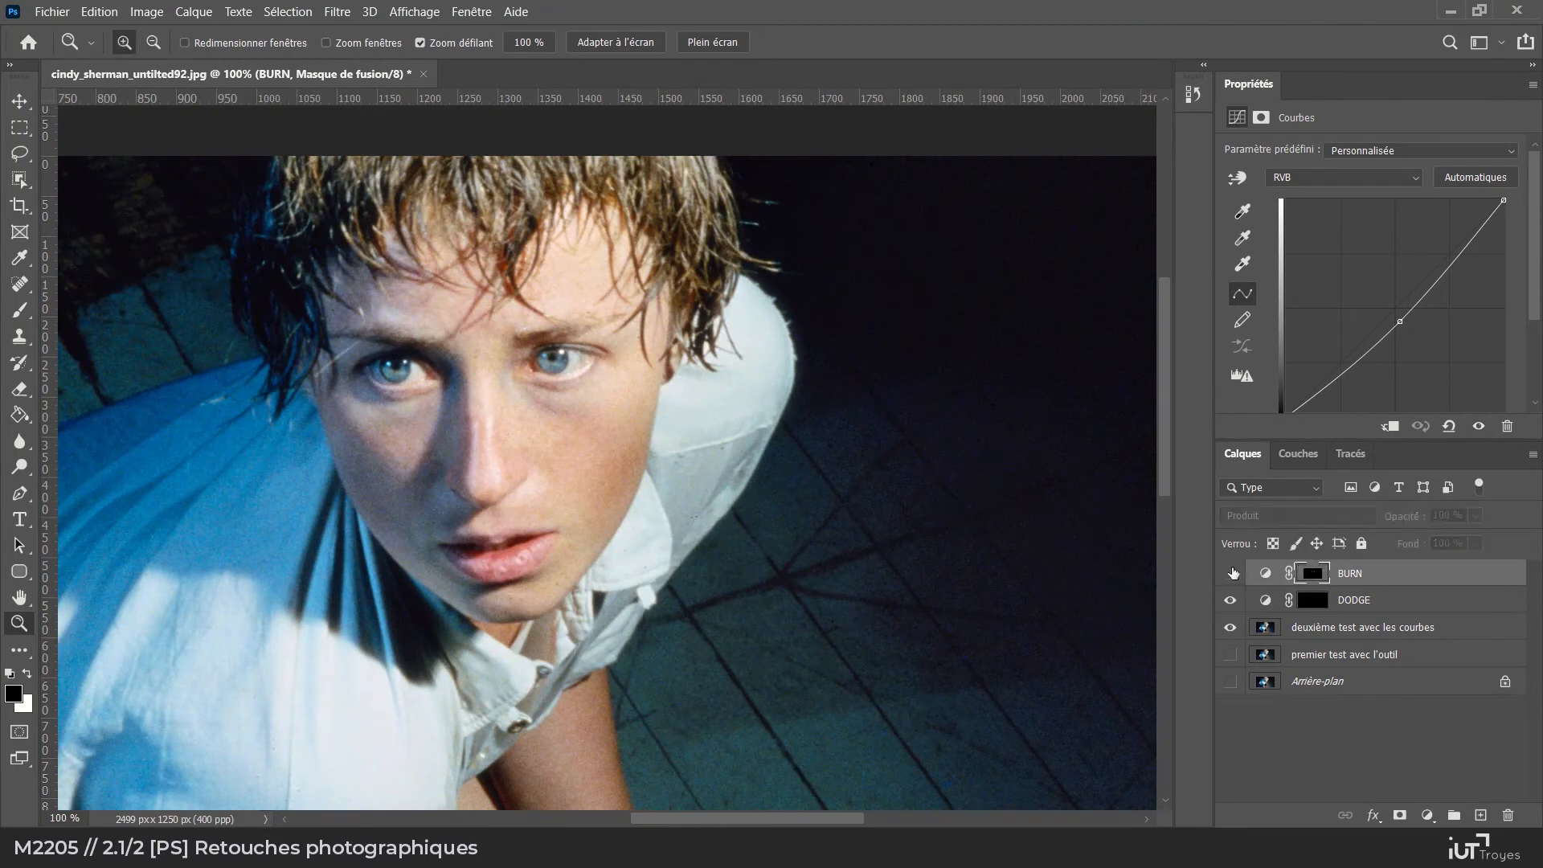
pyautogui.click(1231, 573)
pyautogui.click(1231, 572)
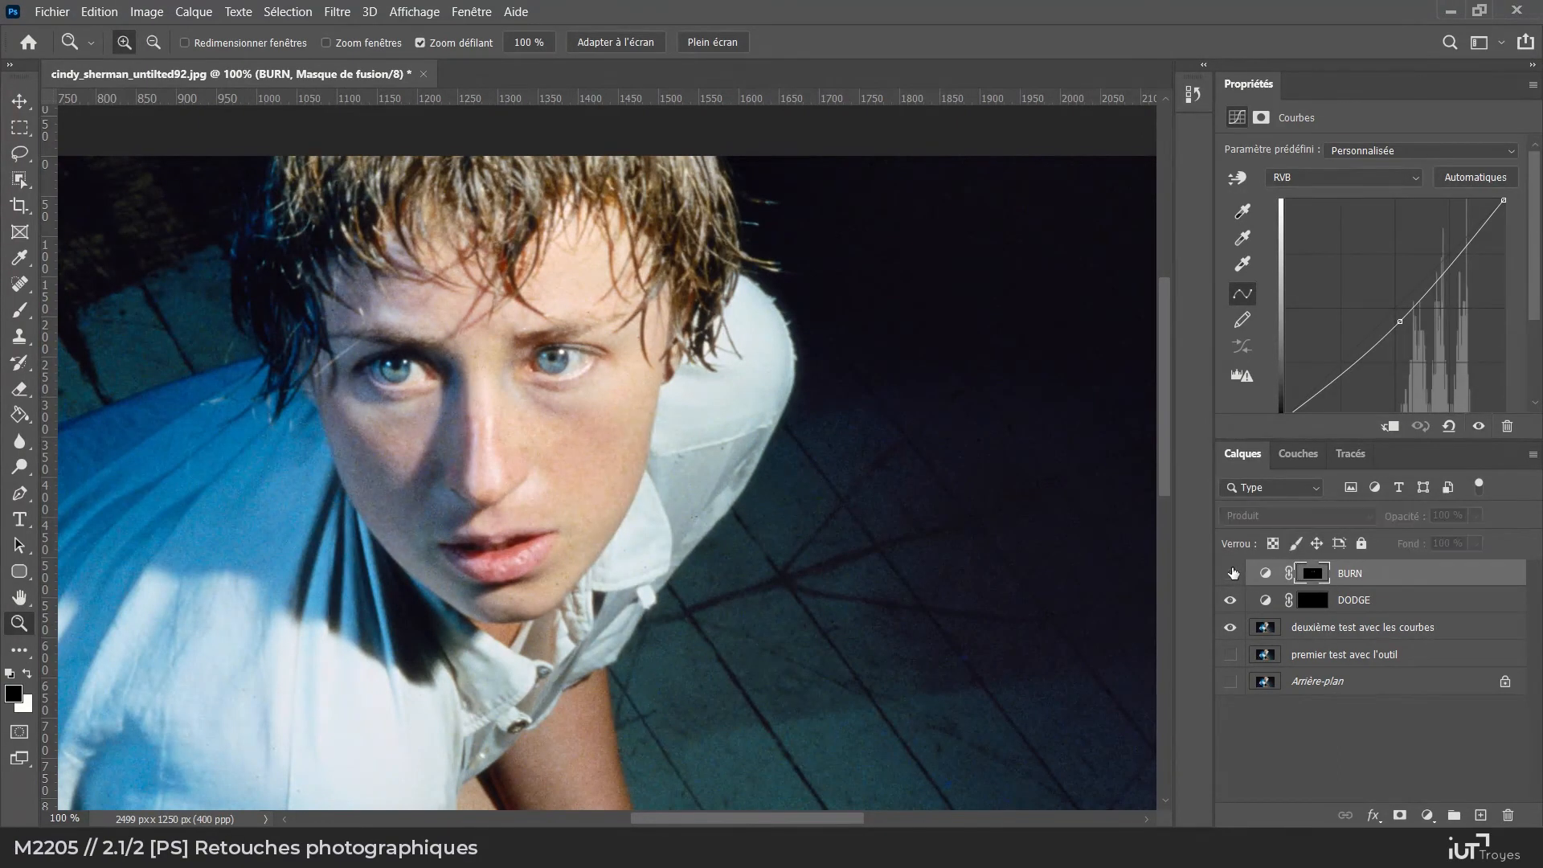
pyautogui.click(1231, 572)
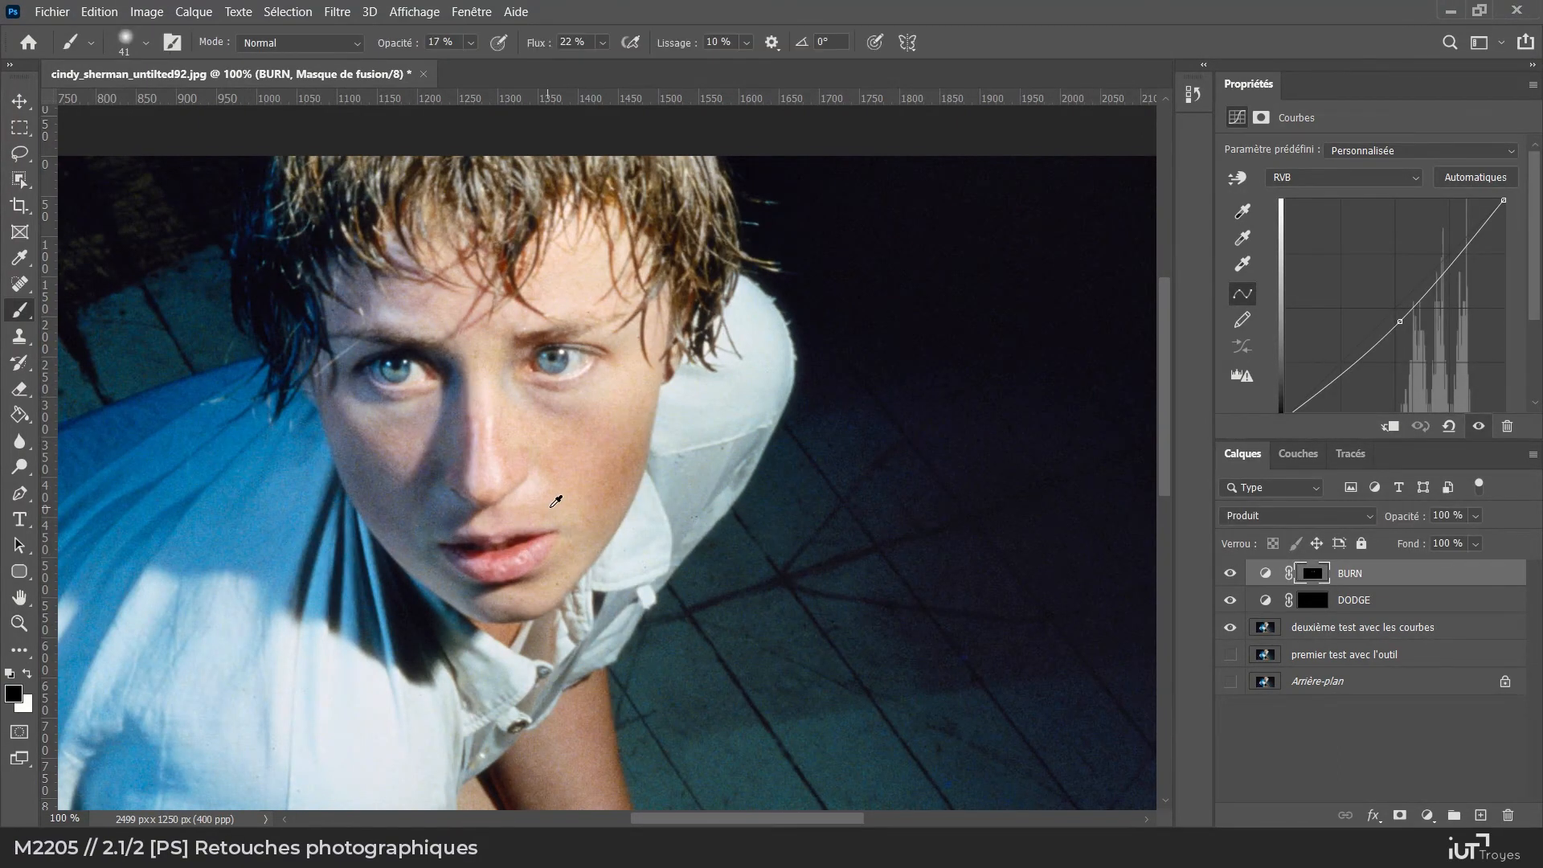
pyautogui.moveTo(568, 473); pyautogui.dragTo(704, 481)
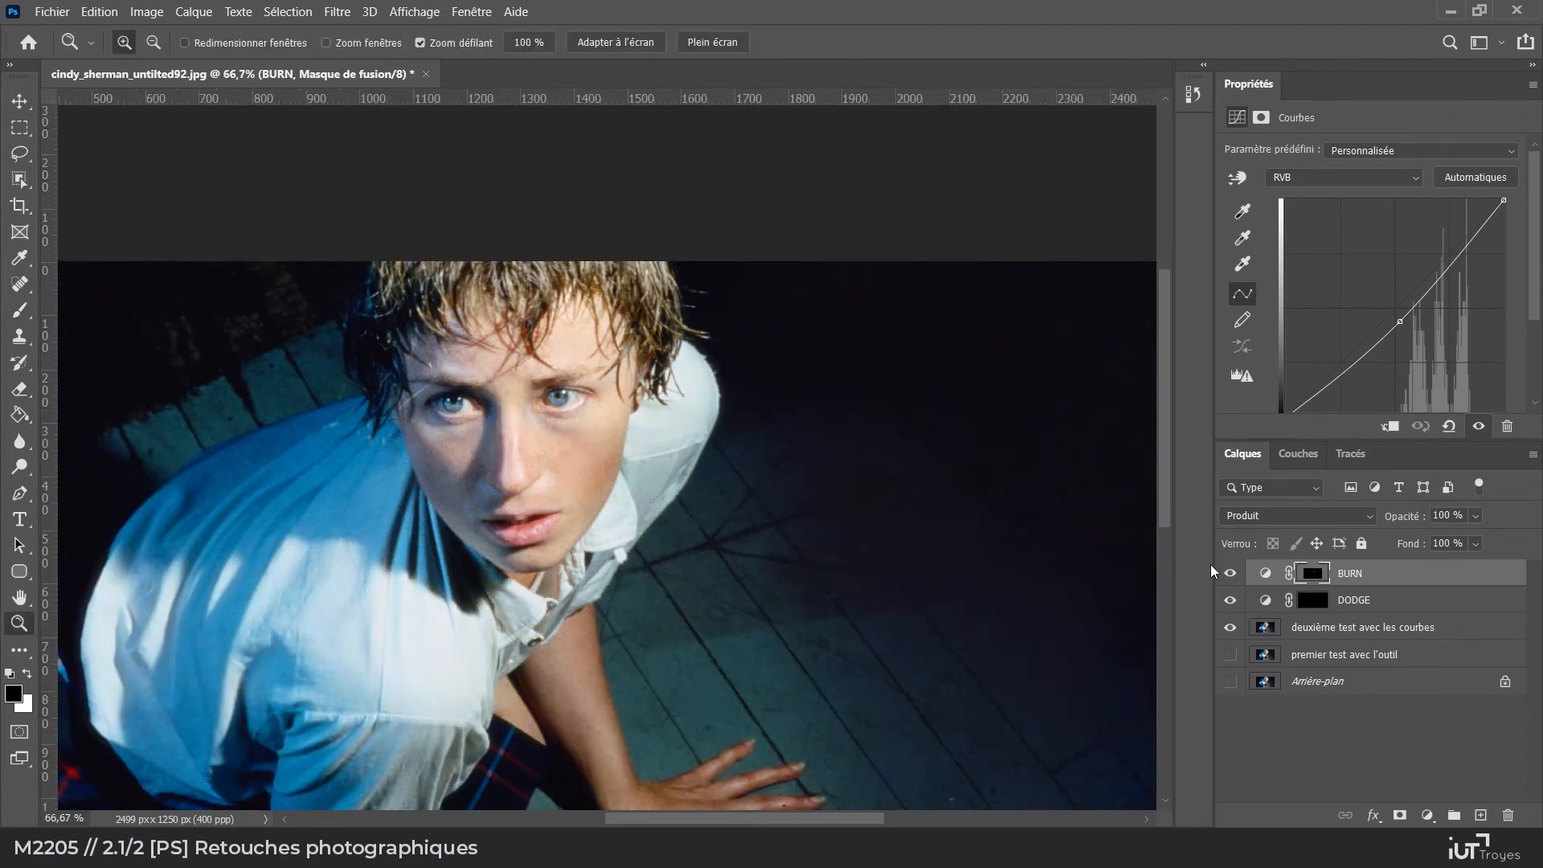
pyautogui.click(1231, 574)
pyautogui.click(1230, 574)
# Check the BURN and DODGE layers by toggling each one's visibility, and examine the retouched portrait as a whole and up close
pyautogui.moveTo(616, 557); pyautogui.dragTo(833, 587)
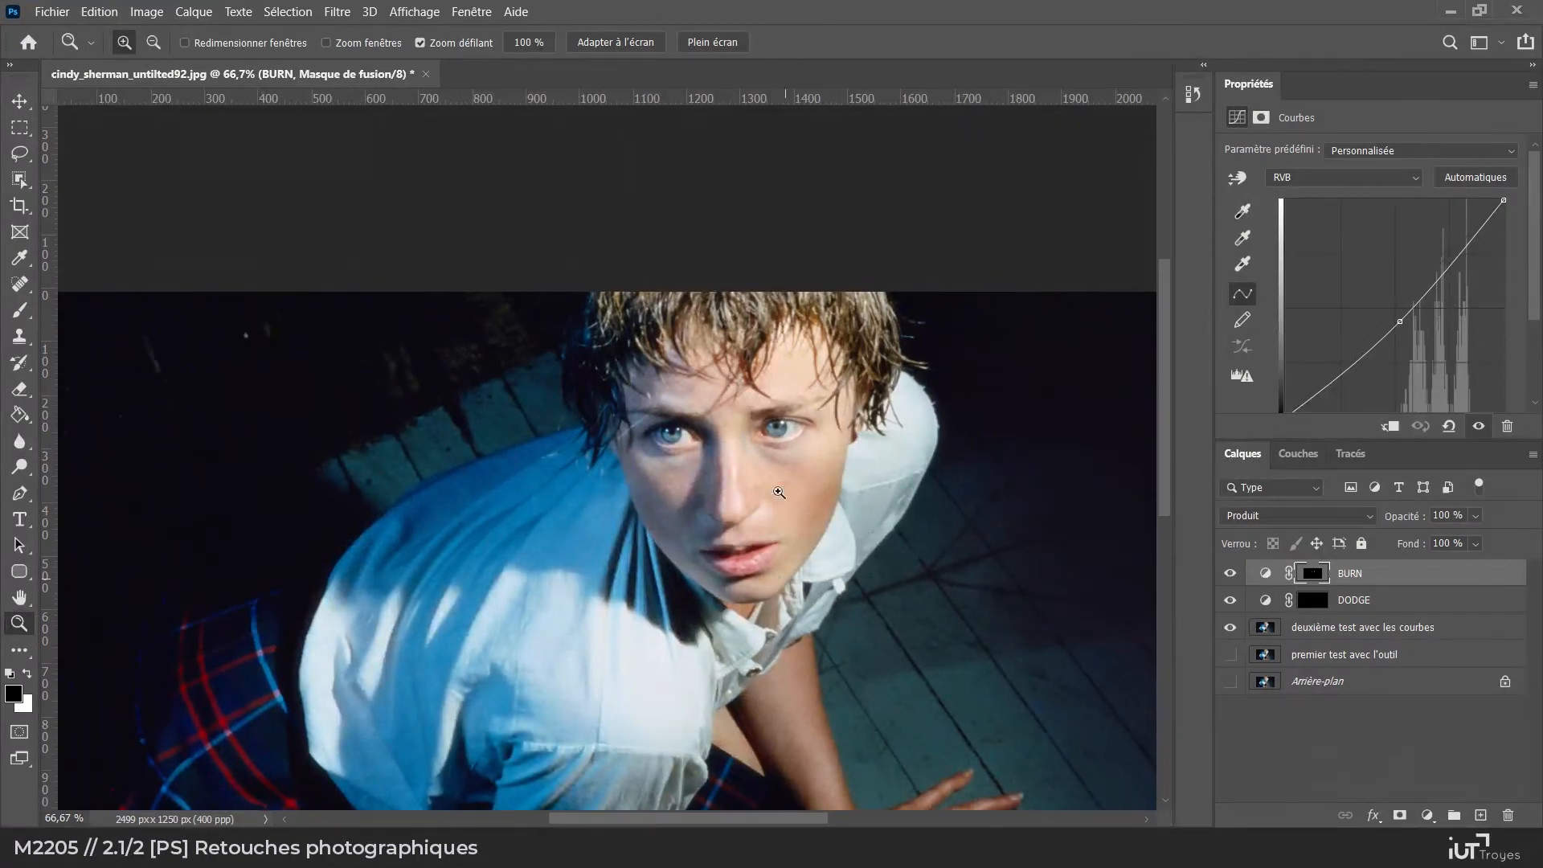
pyautogui.click(751, 456)
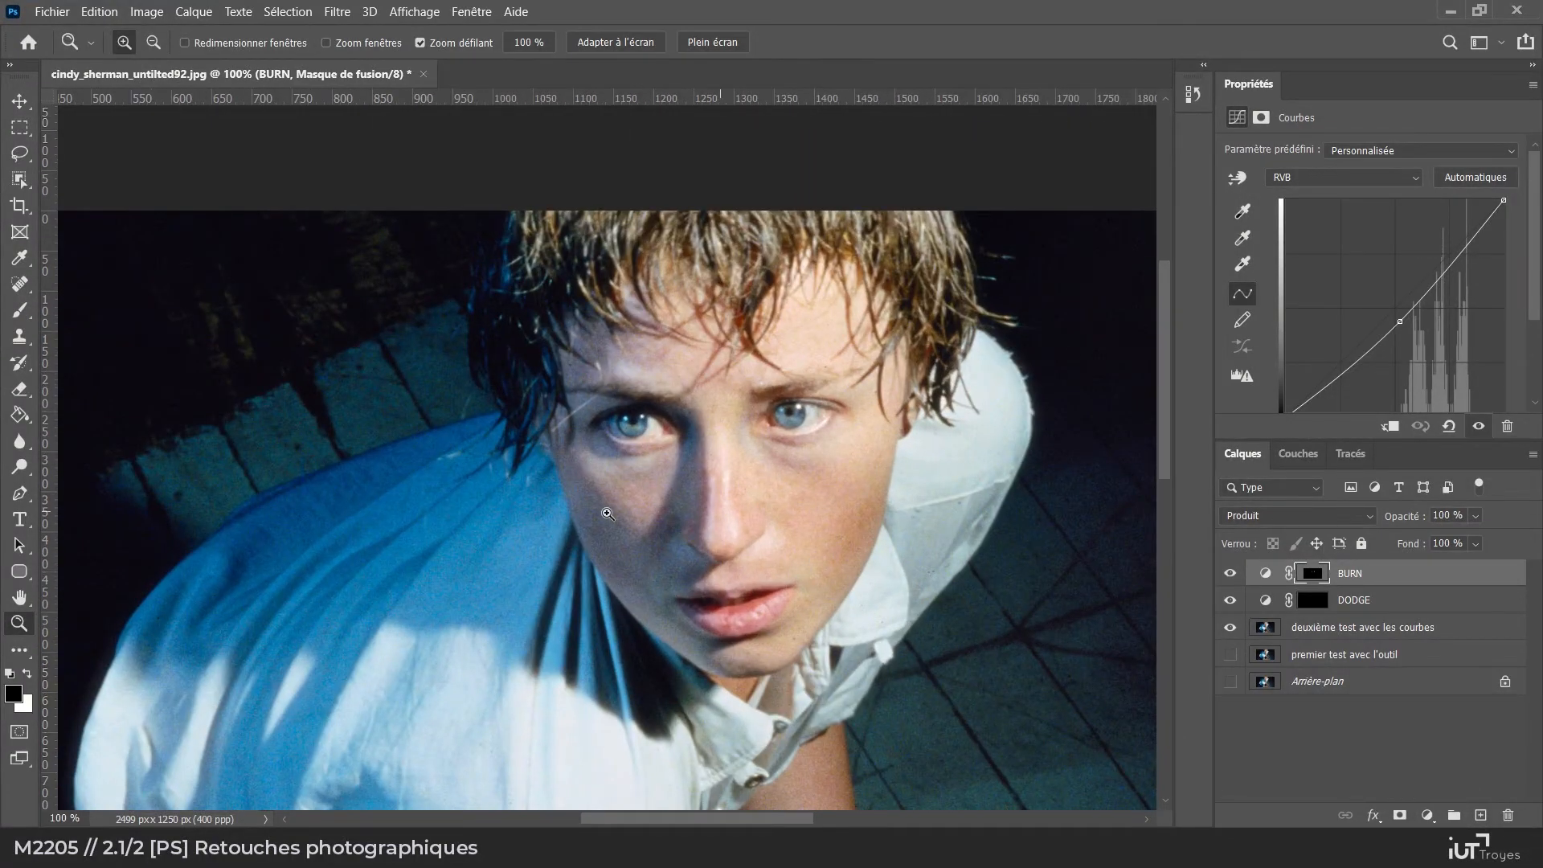
pyautogui.click(1231, 572)
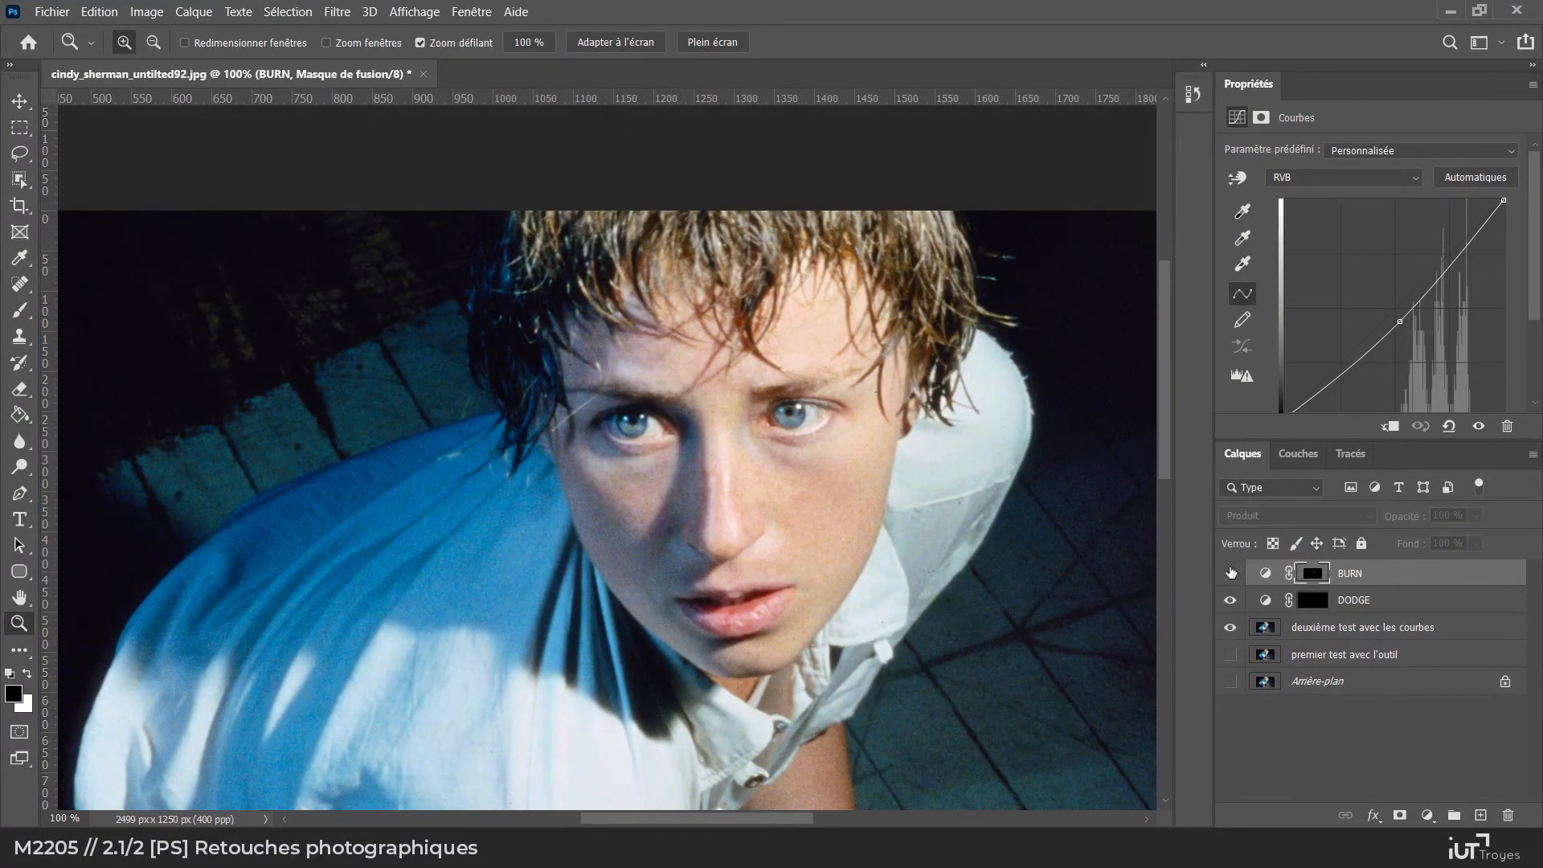
pyautogui.click(1231, 573)
pyautogui.click(1231, 601)
pyautogui.click(1231, 602)
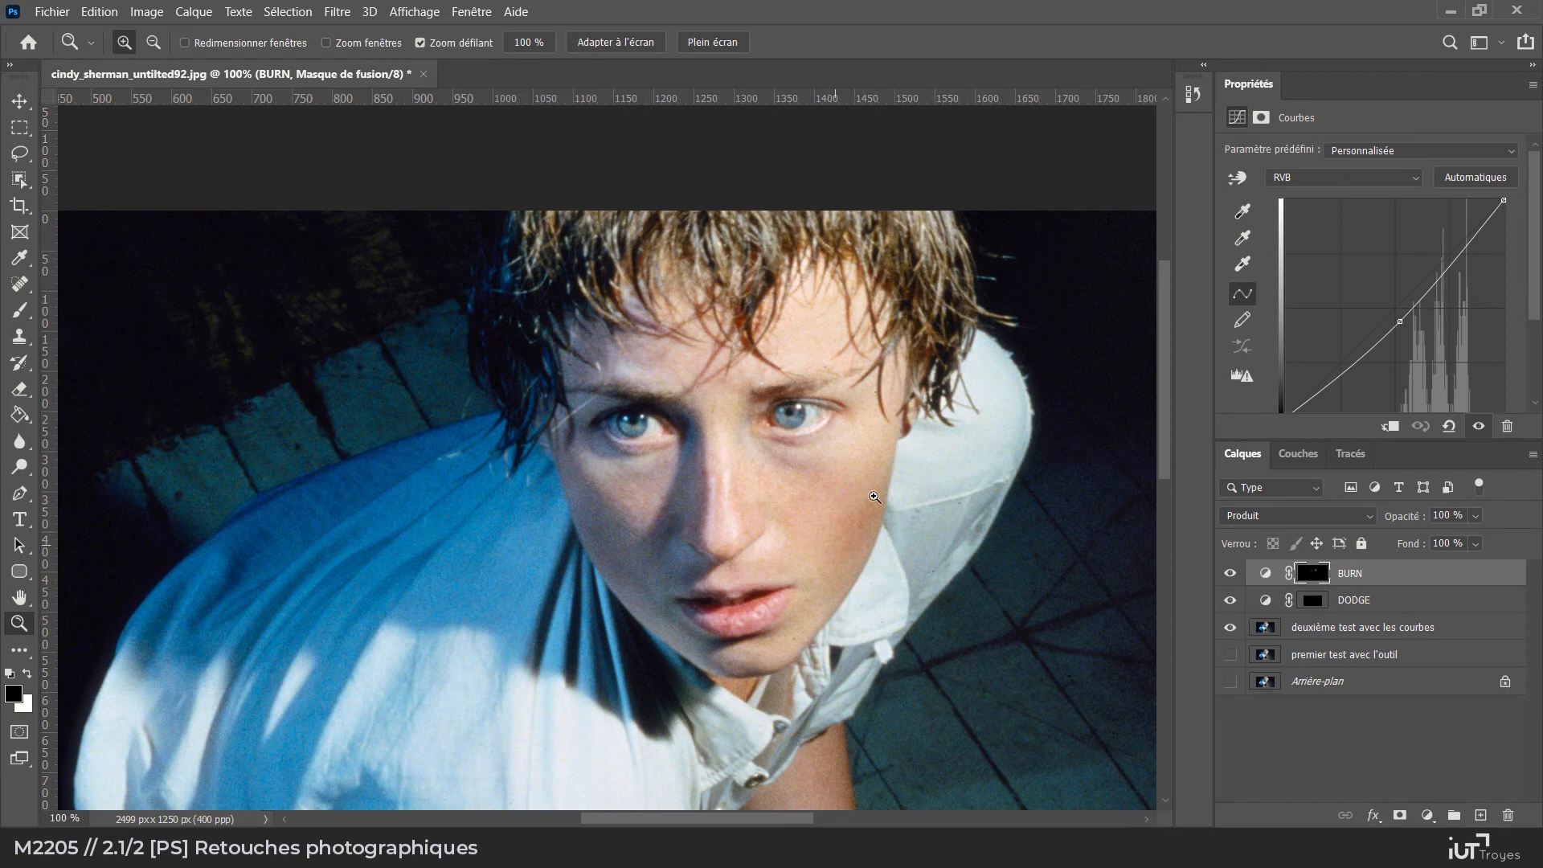
pyautogui.keyDown('alt'); pyautogui.click(671, 508); pyautogui.keyUp('alt')
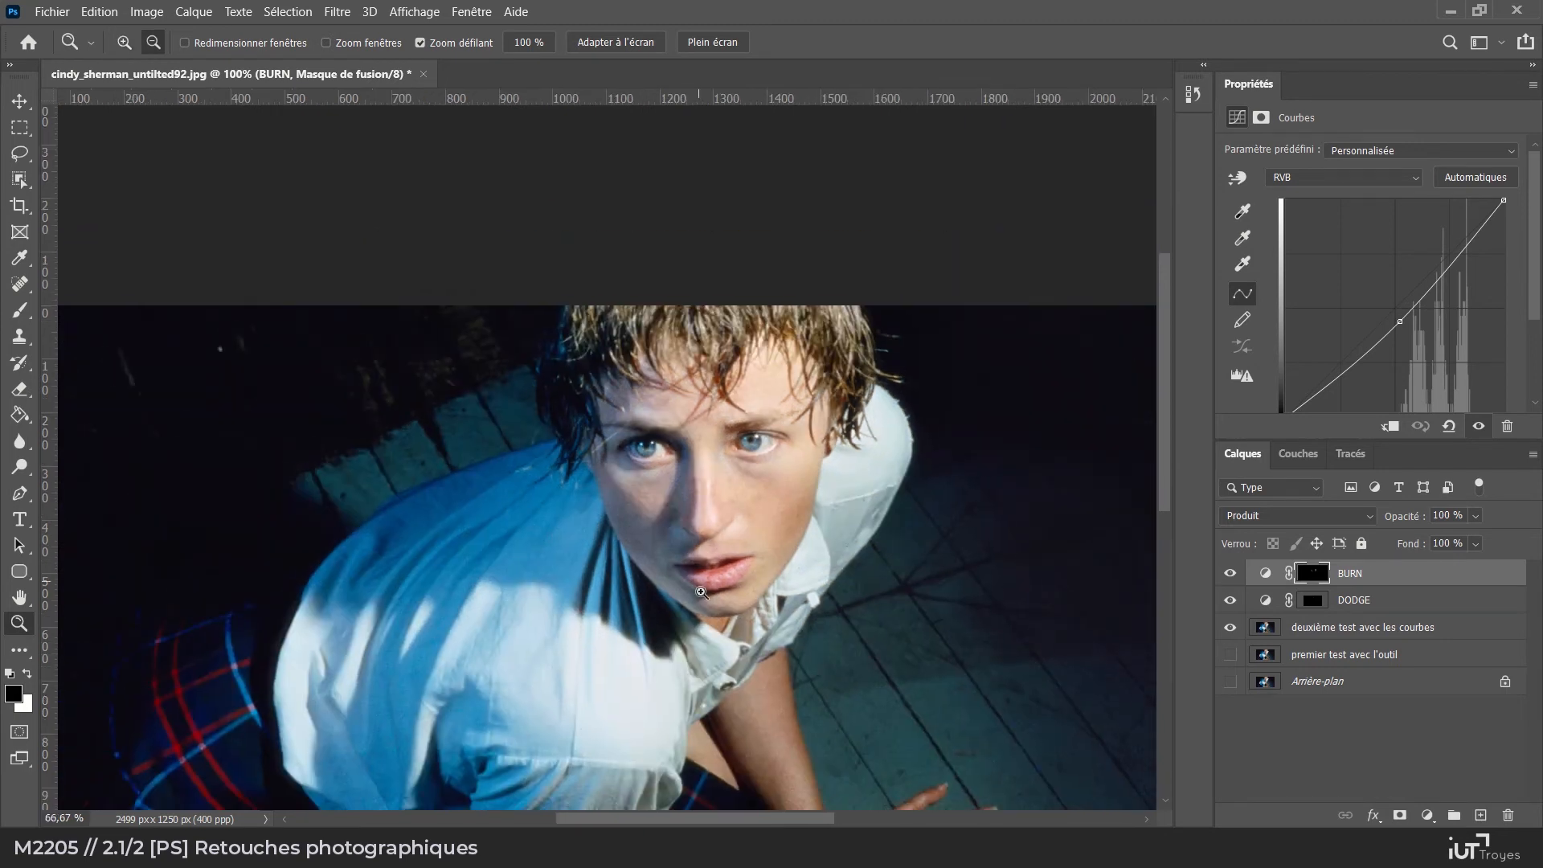
pyautogui.moveTo(639, 655); pyautogui.dragTo(665, 544)
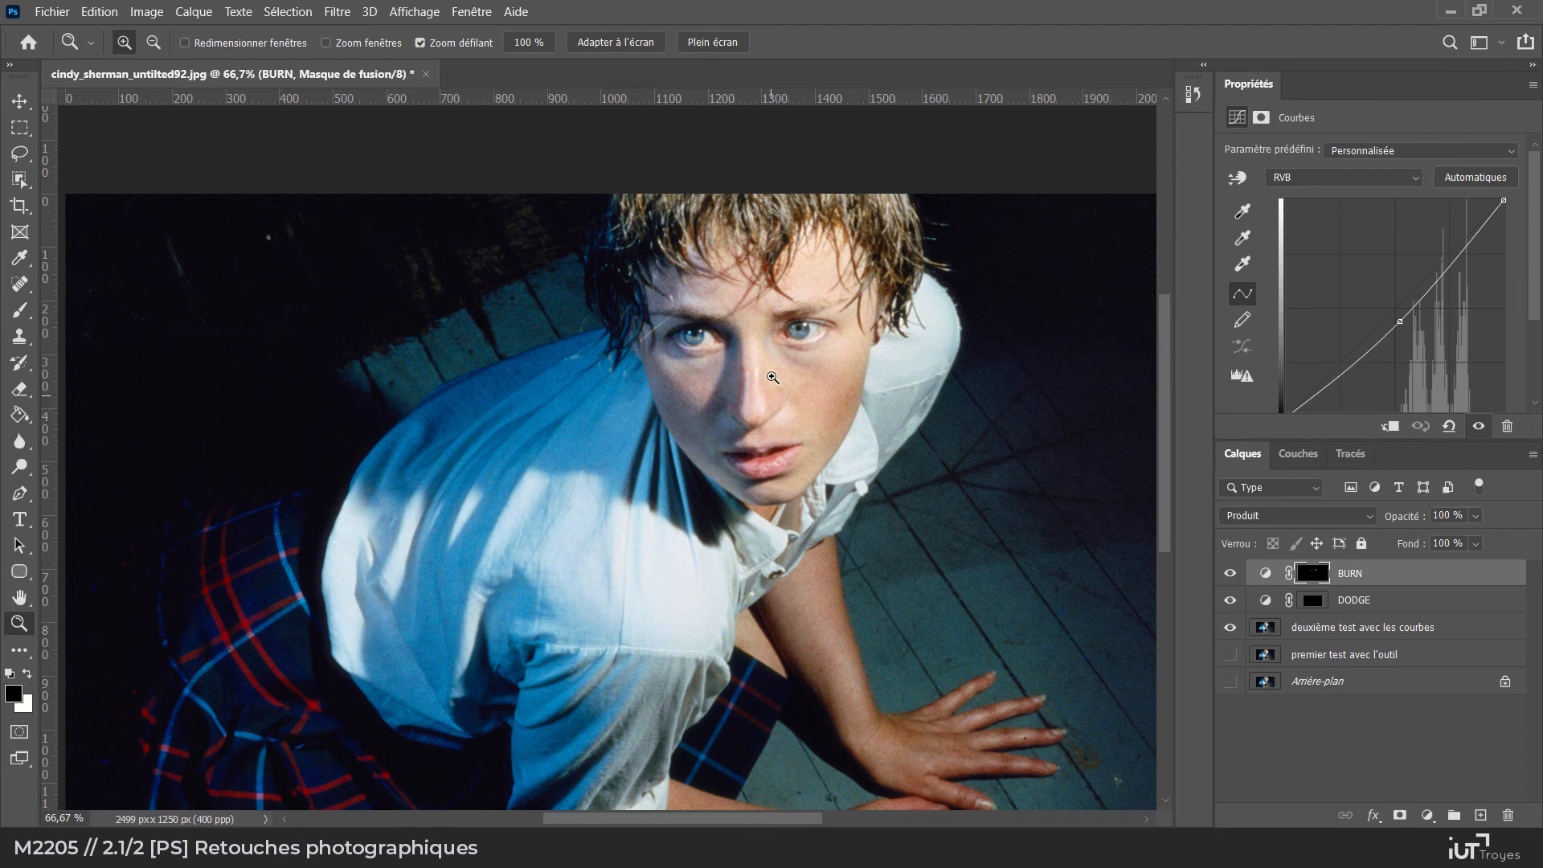
pyautogui.click(772, 377)
pyautogui.click(770, 375)
pyautogui.moveTo(867, 401); pyautogui.dragTo(724, 424)
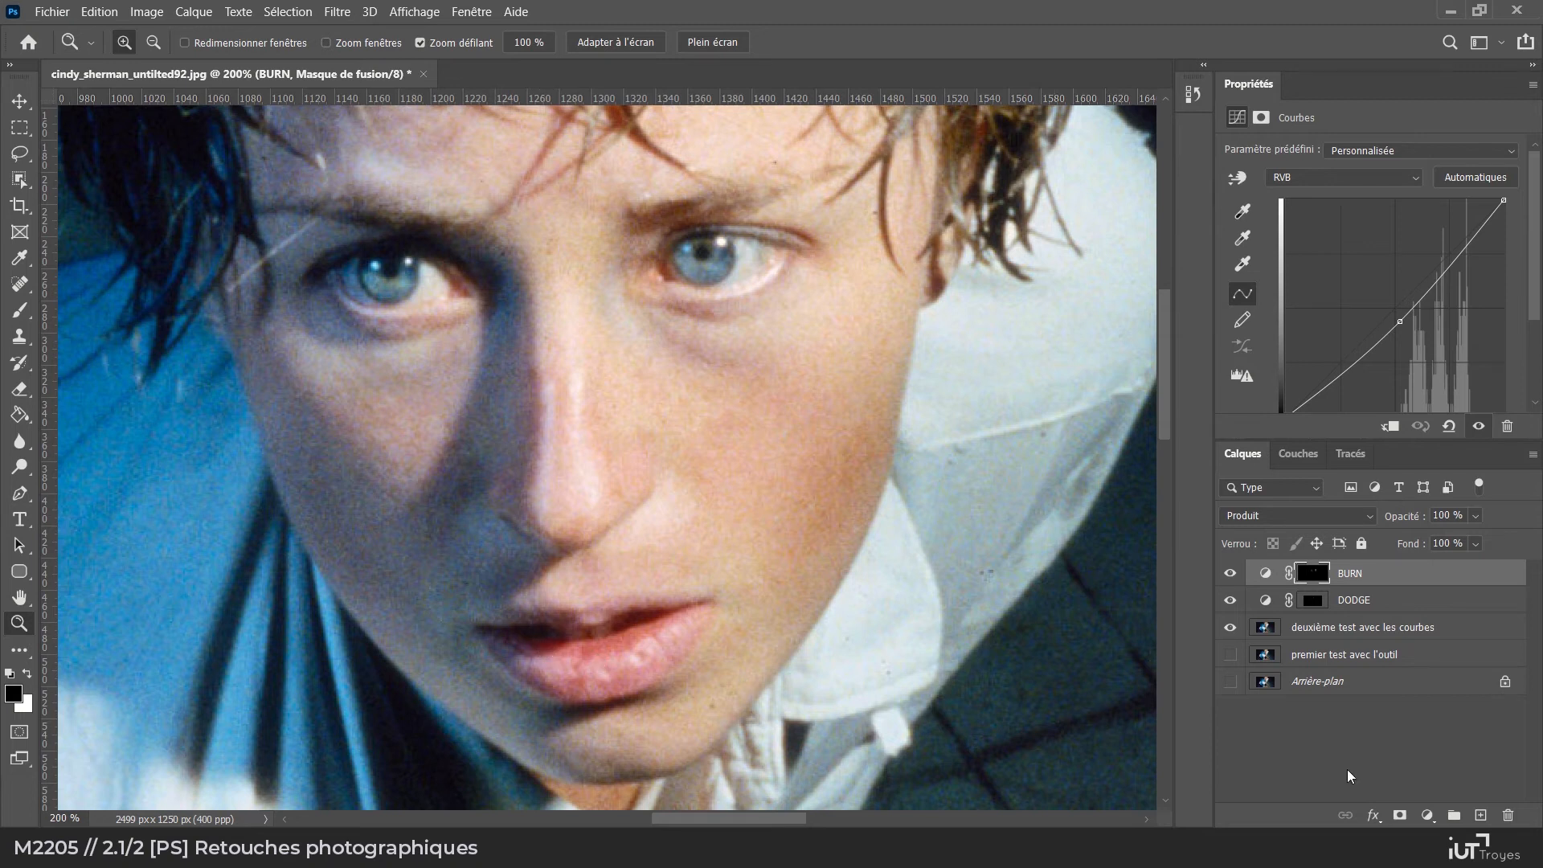
# Add a solid colour fill layer above BURN in neutral grey, with hue 0, saturation 0 and brightness 50%
pyautogui.click(1428, 815)
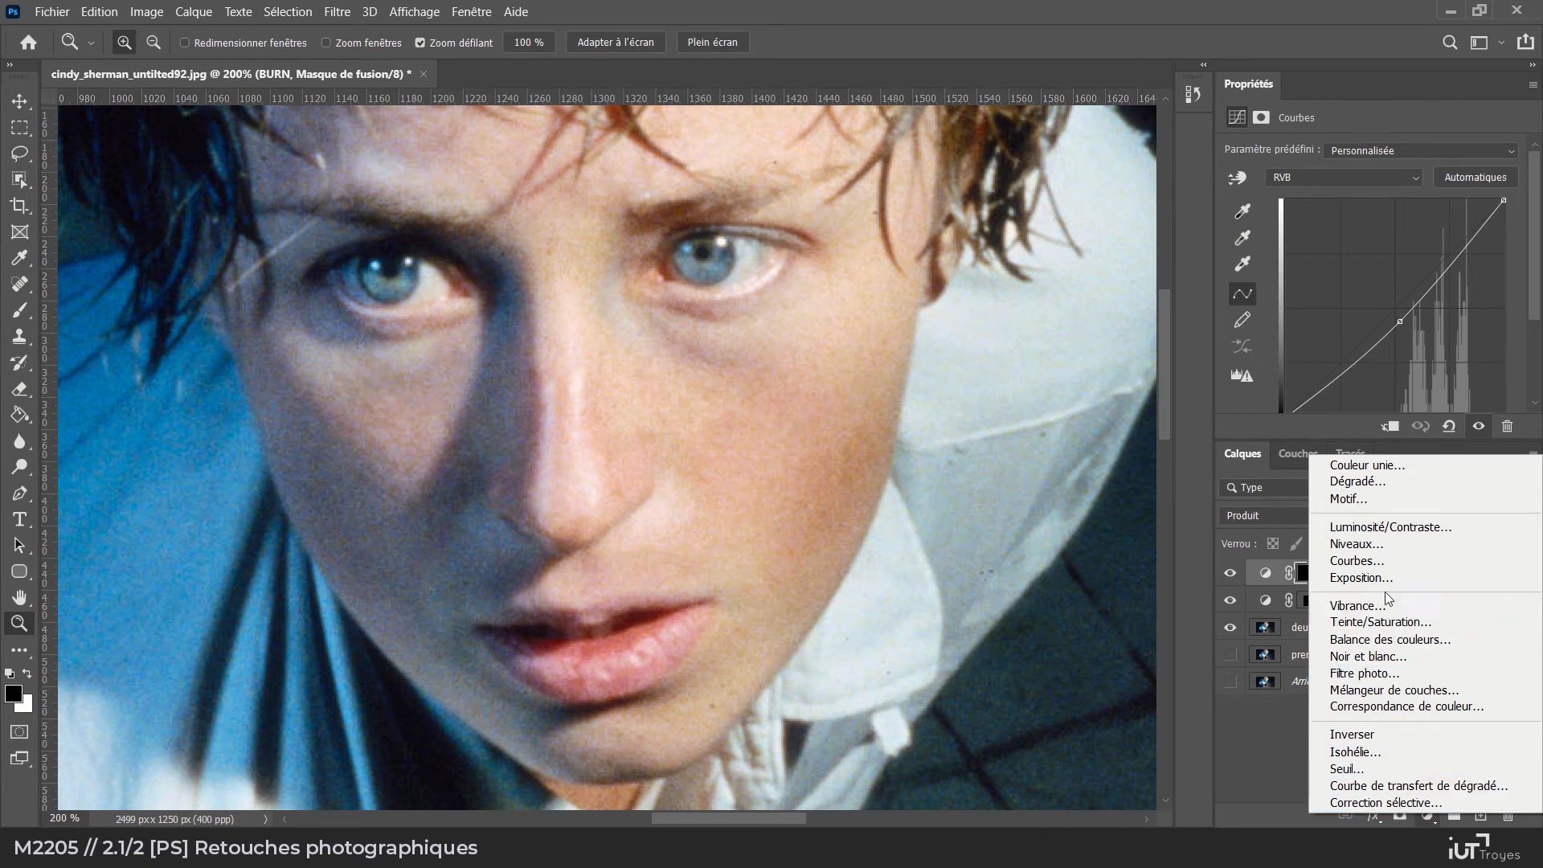
pyautogui.click(1370, 471)
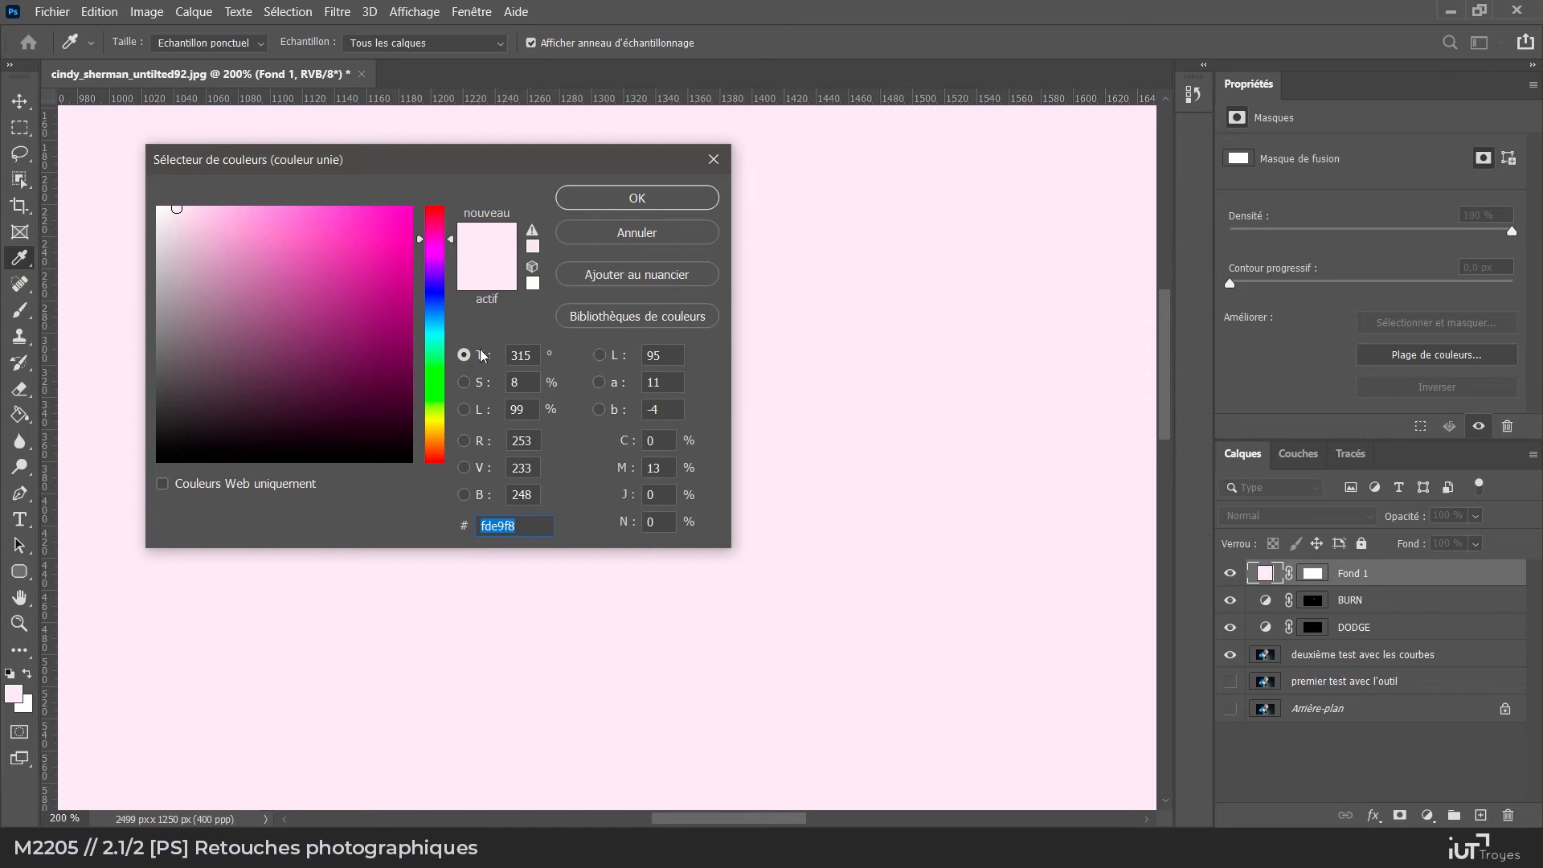
pyautogui.doubleClick(534, 356)
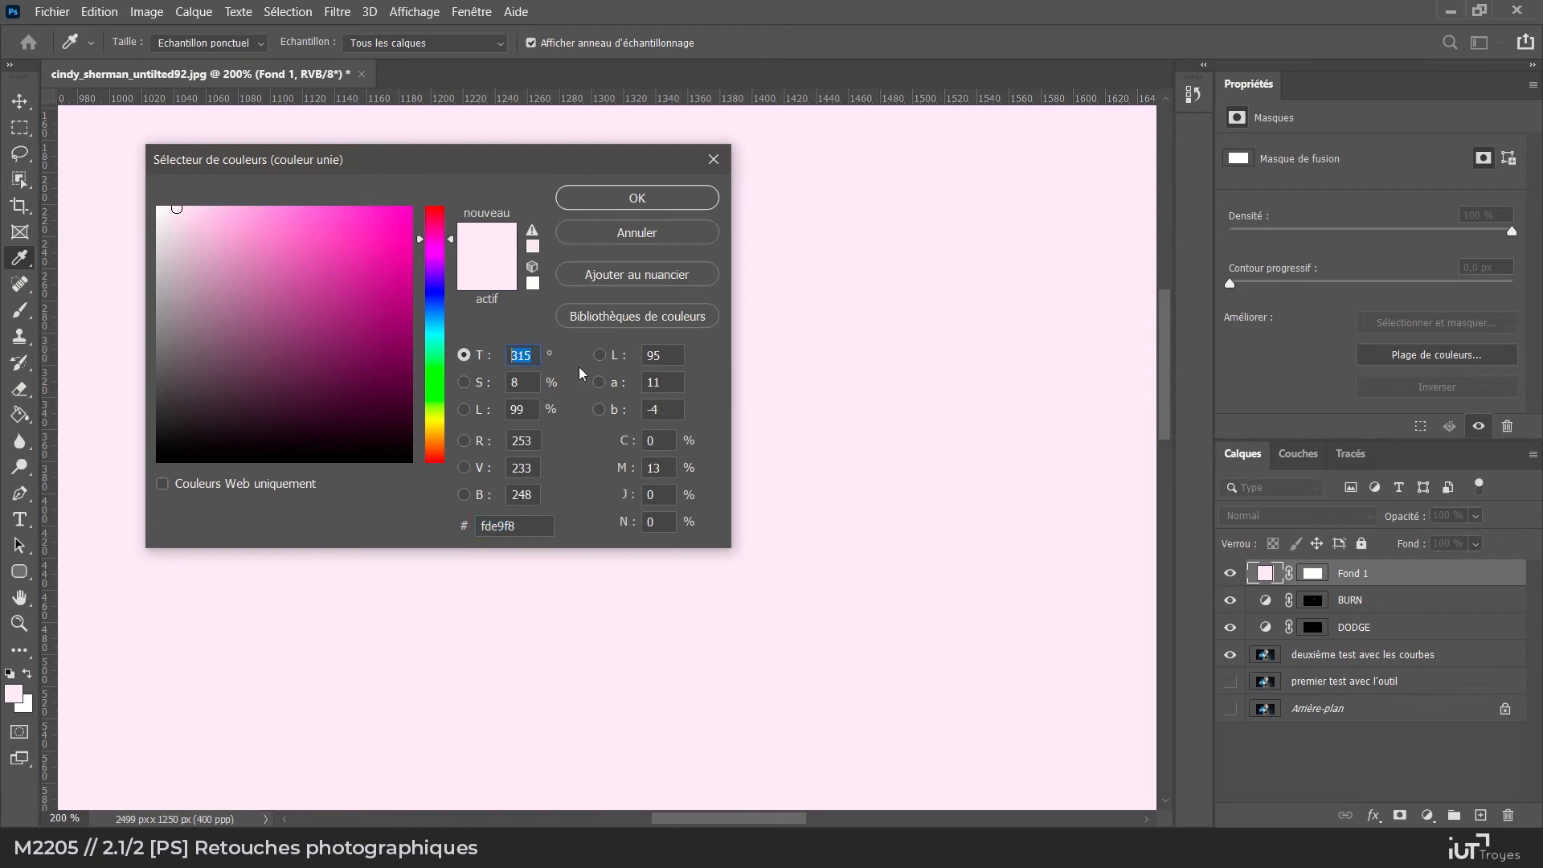
pyautogui.write('0')
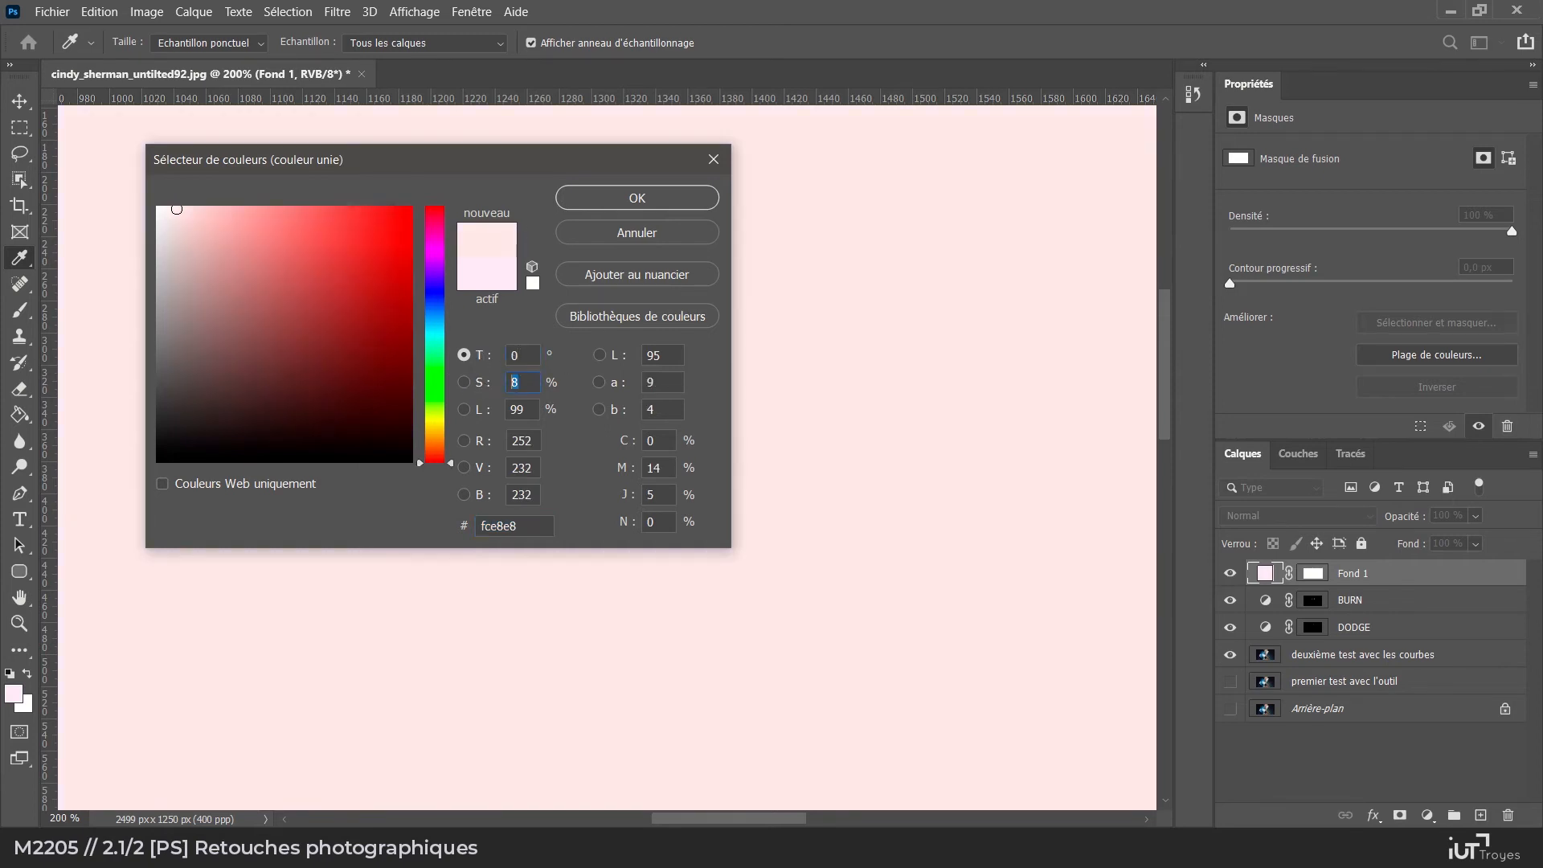
pyautogui.write('0')
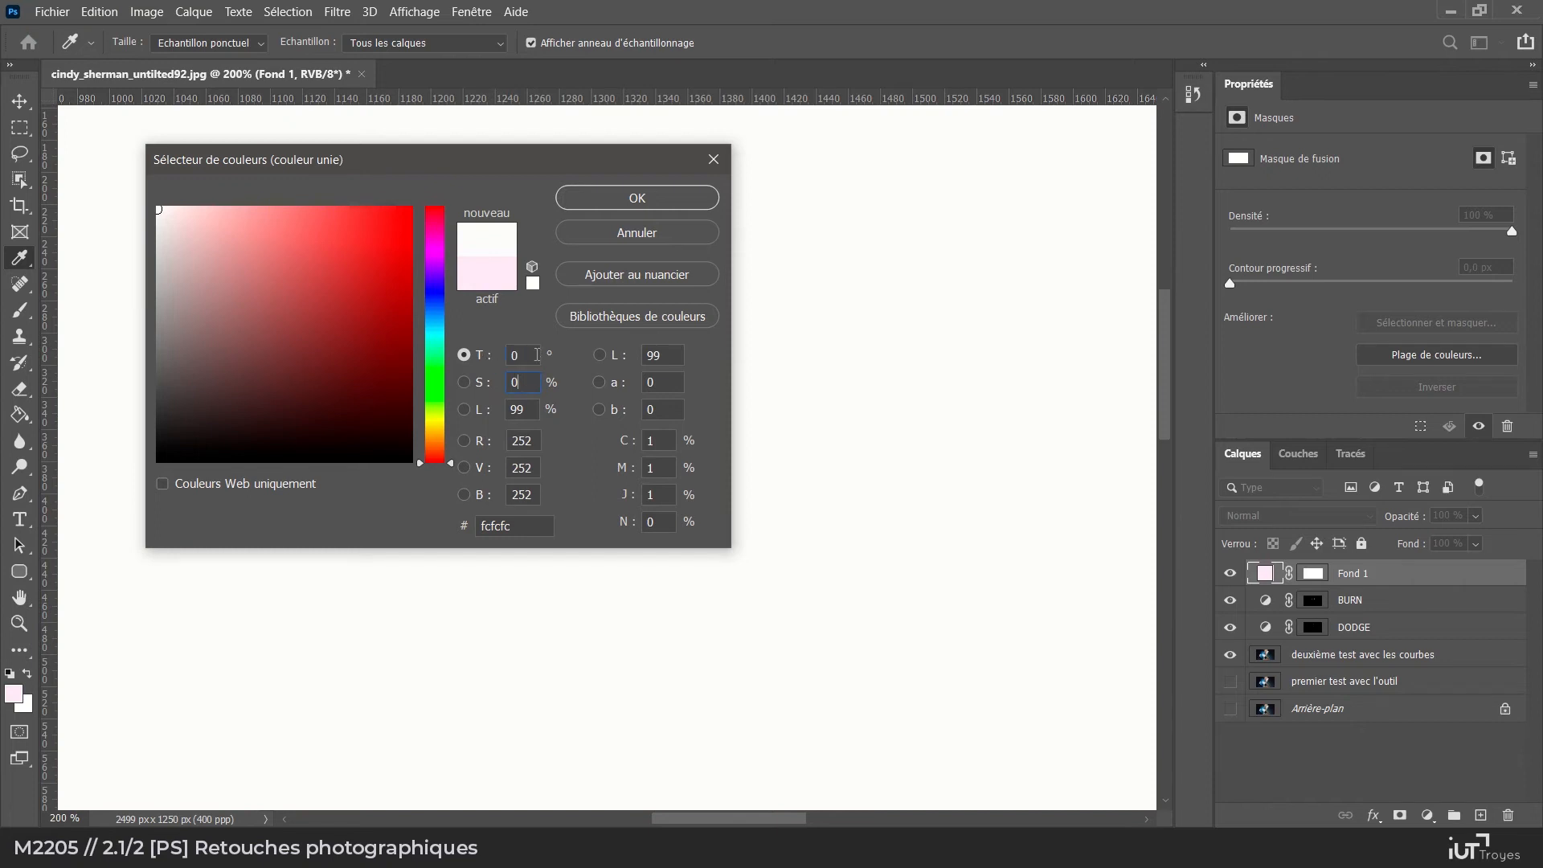
pyautogui.press('Tab')
pyautogui.write('50')
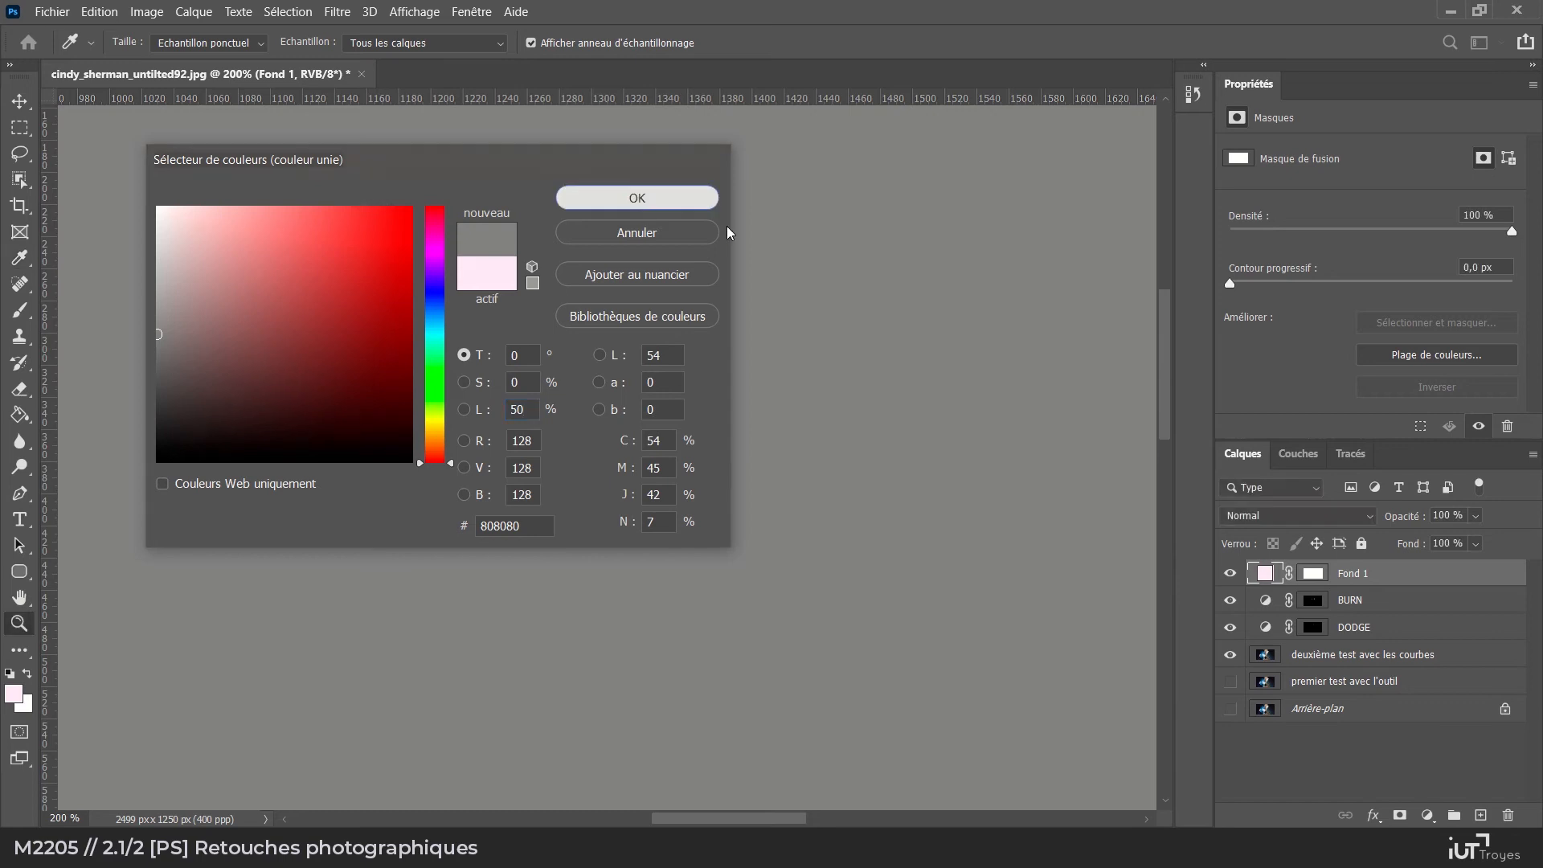
pyautogui.click(652, 200)
# Set the grey fill layer's blend mode to Couleur and view the portrait in black and white
pyautogui.click(1371, 516)
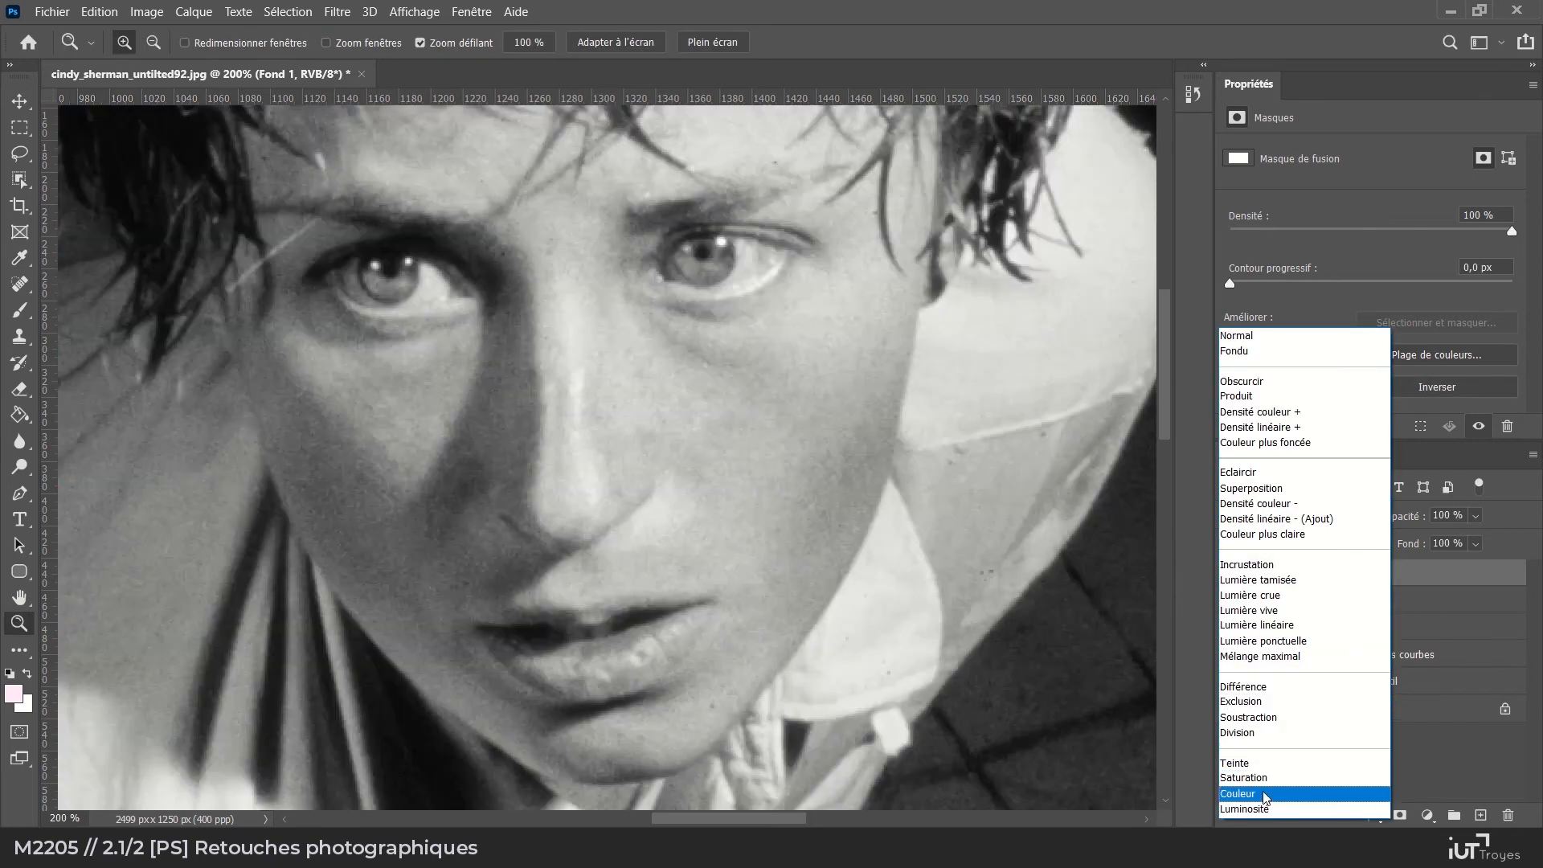
pyautogui.click(1266, 794)
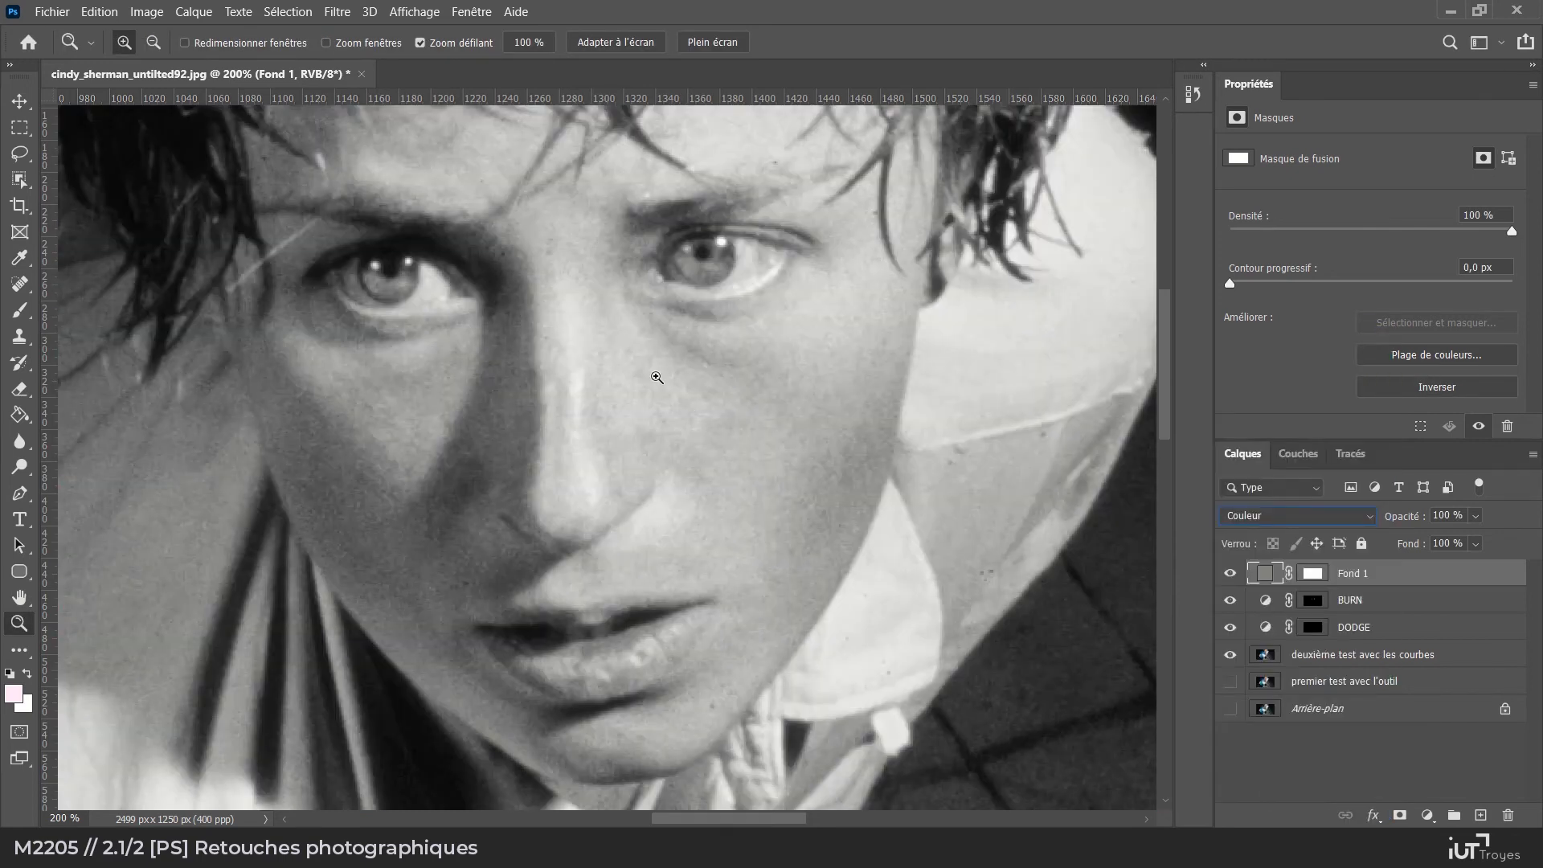
pyautogui.keyDown('alt'); pyautogui.click(657, 377); pyautogui.keyUp('alt')
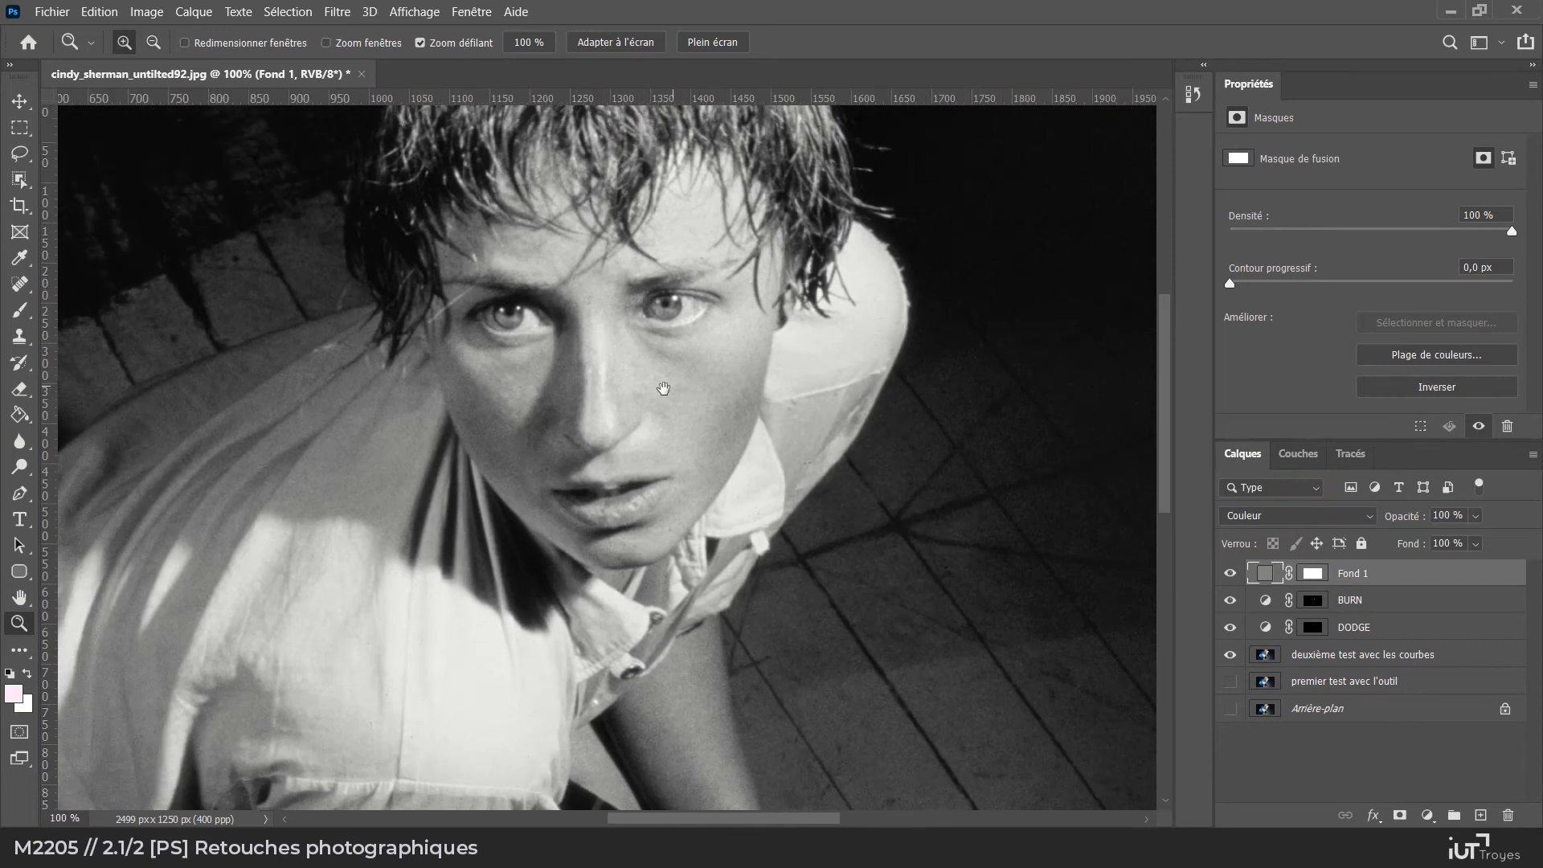
pyautogui.moveTo(664, 389); pyautogui.dragTo(699, 479)
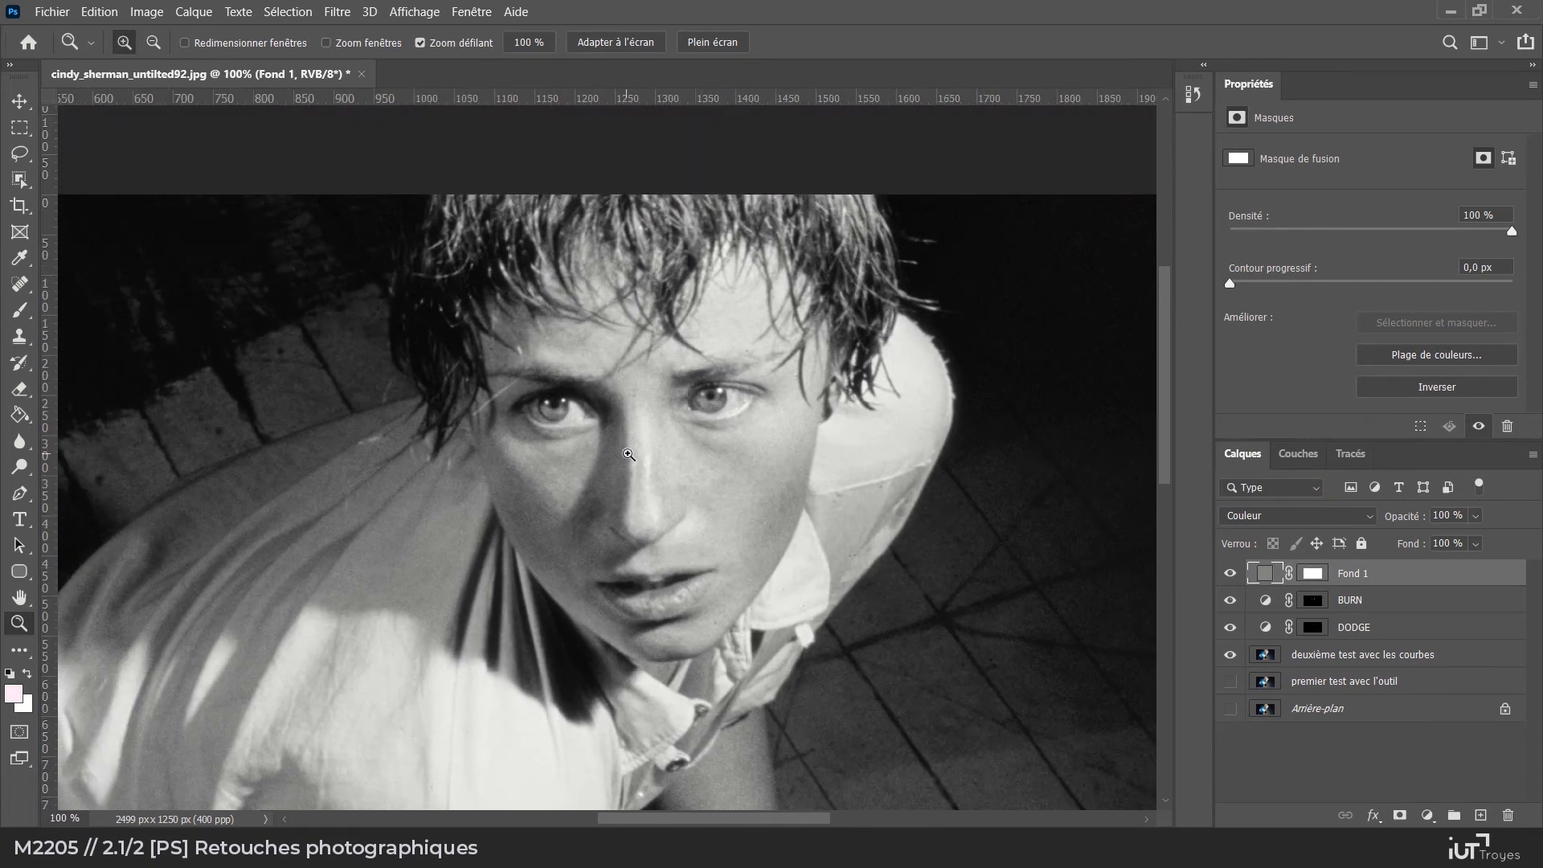
pyautogui.click(650, 452)
pyautogui.moveTo(697, 549); pyautogui.dragTo(665, 449)
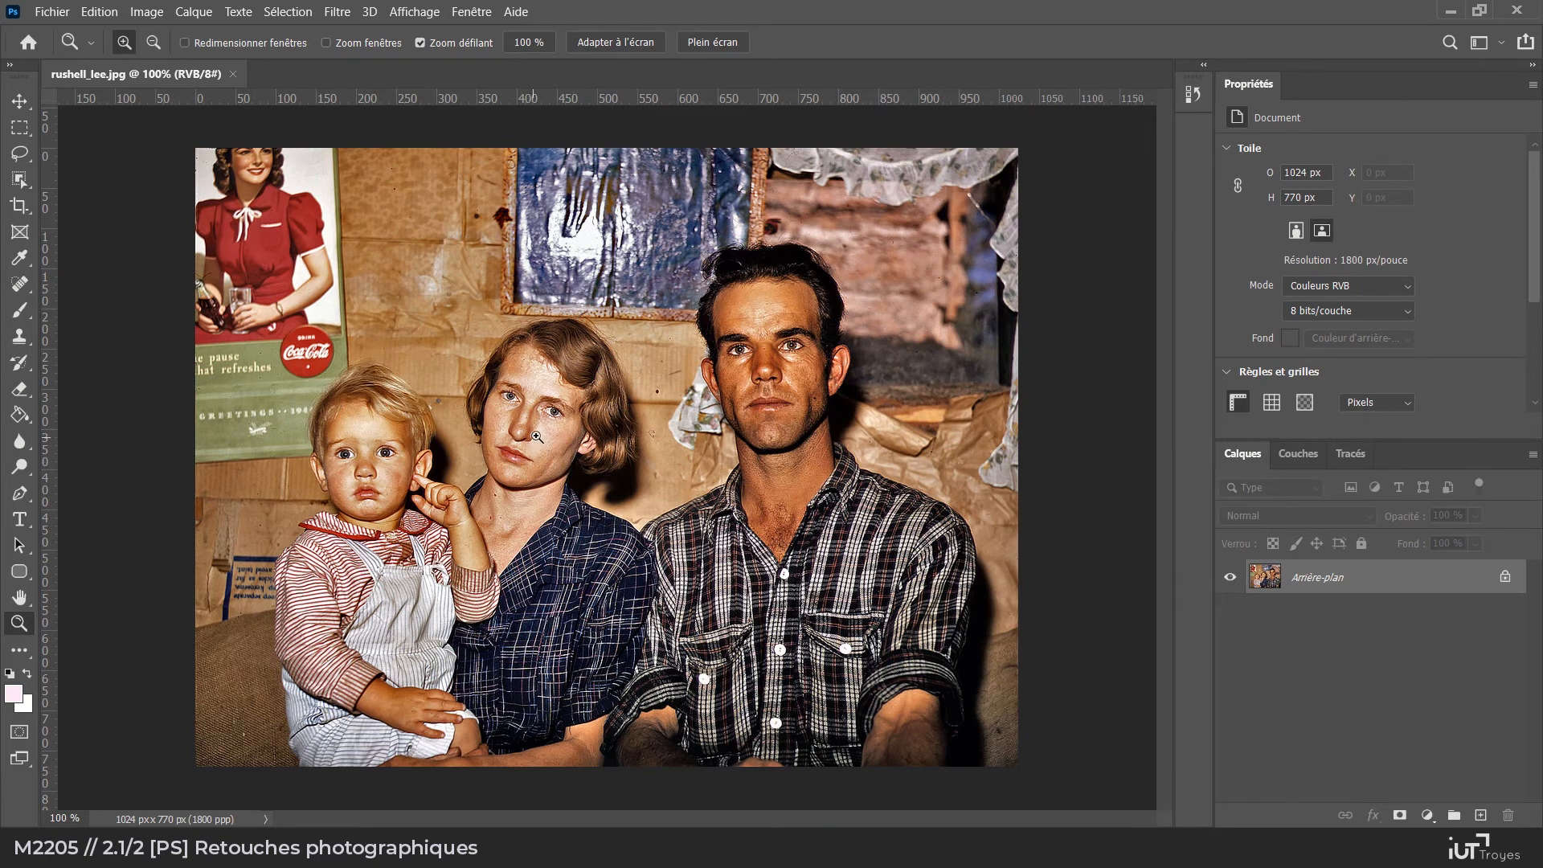
pyautogui.click(798, 380)
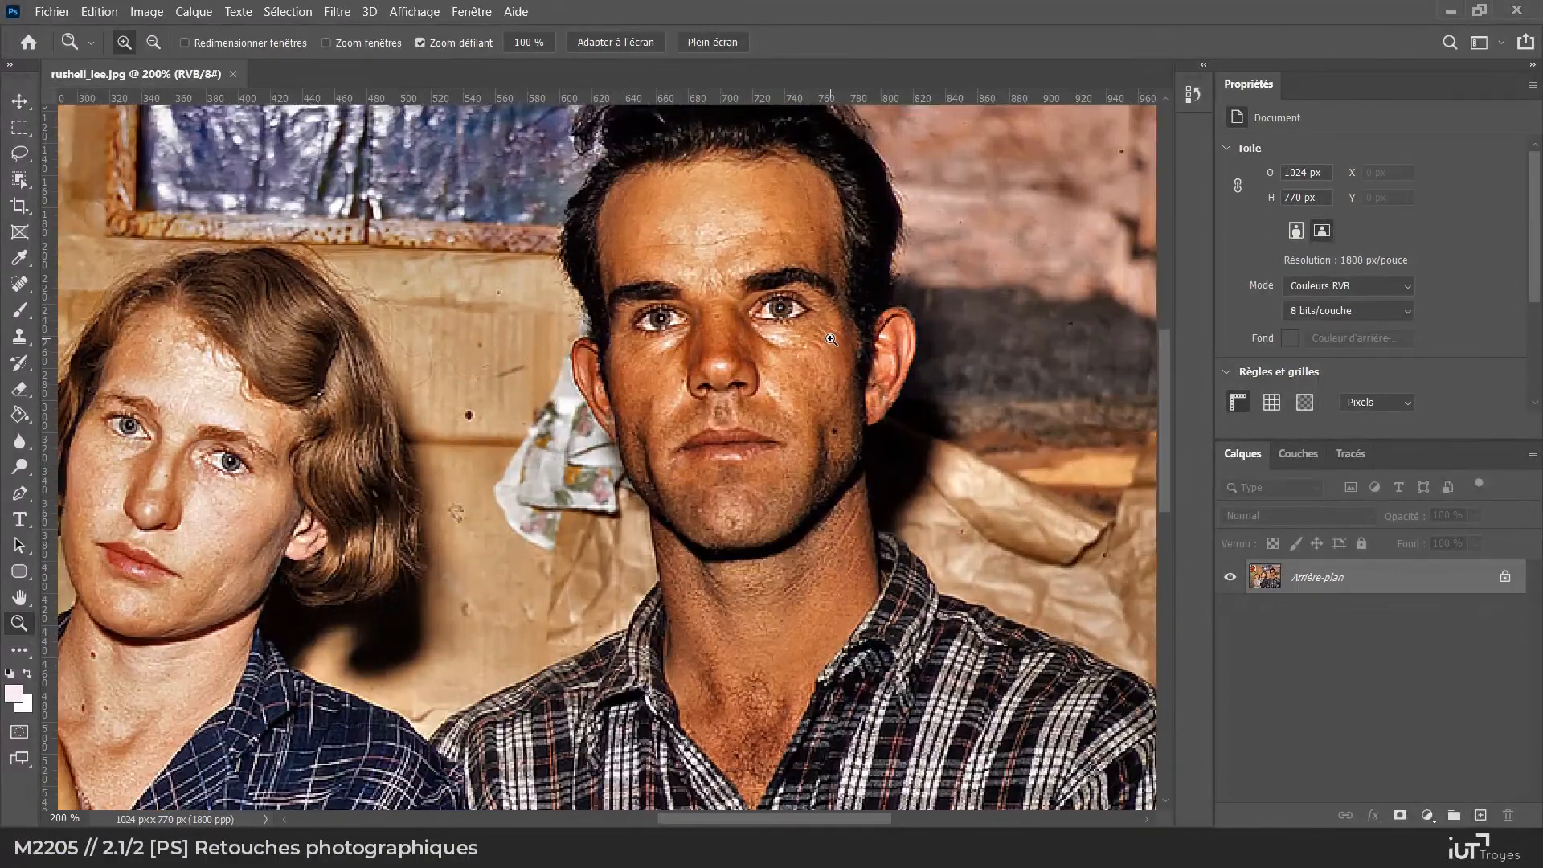
pyautogui.click(831, 339)
pyautogui.scroll(1, 772, 305)
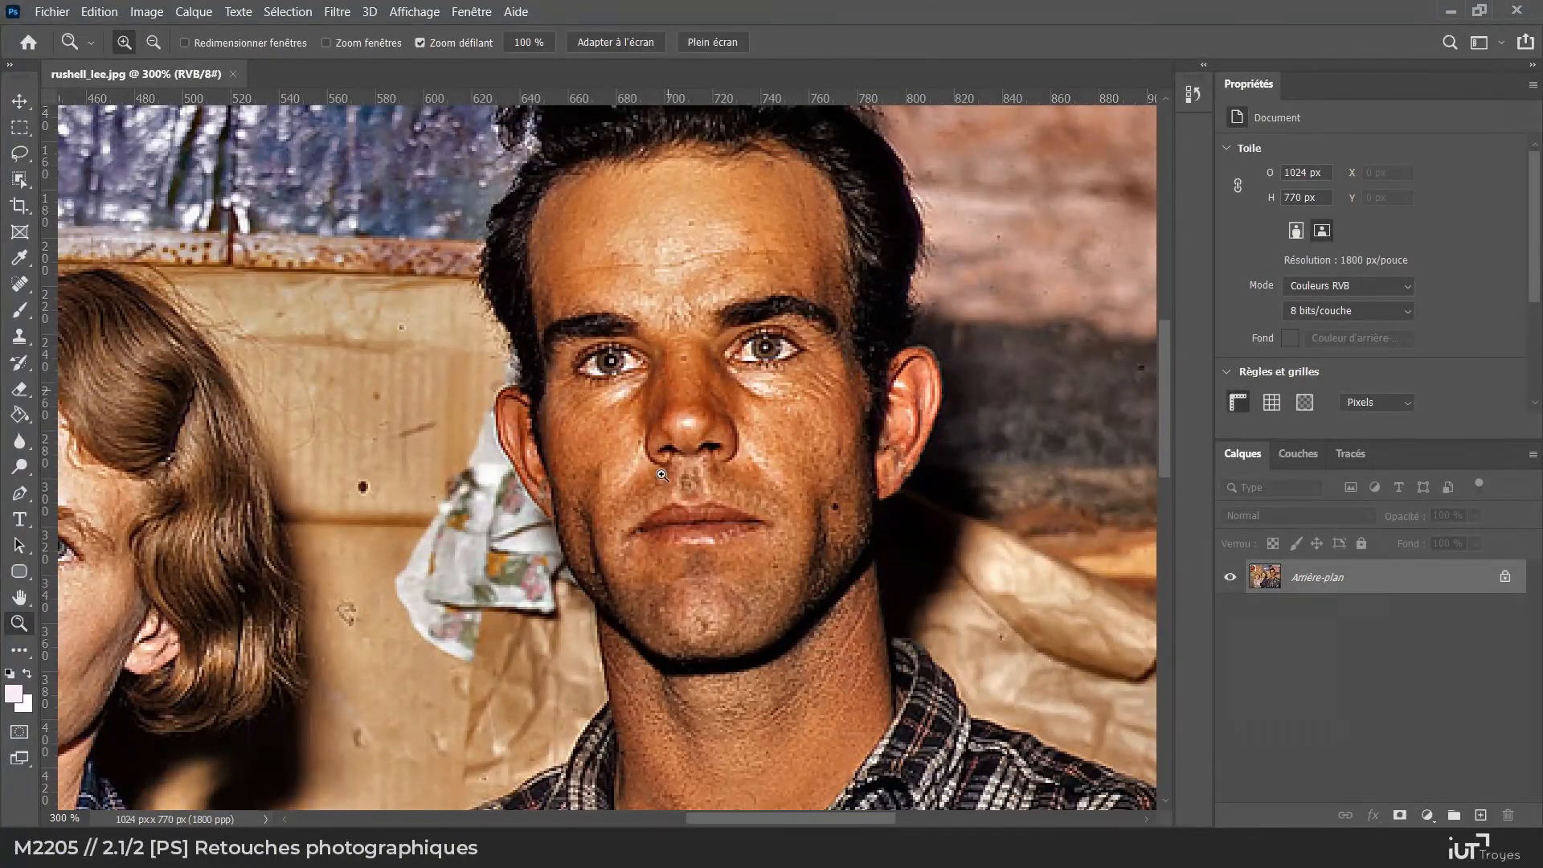
pyautogui.moveTo(562, 590); pyautogui.dragTo(792, 506)
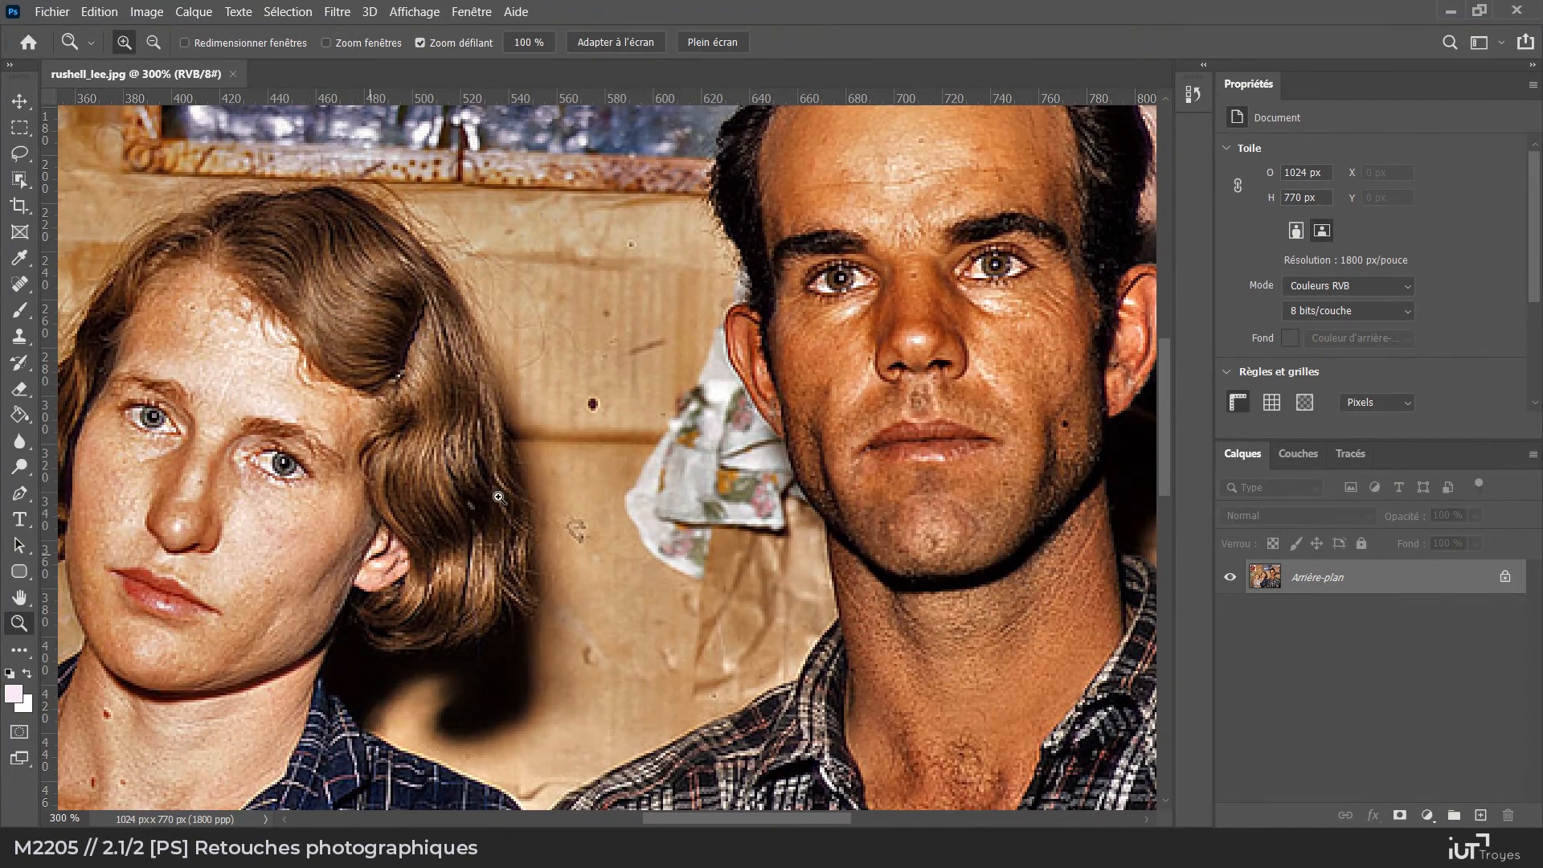
pyautogui.hscroll(7, 823, 434)
pyautogui.scroll(1, 823, 434)
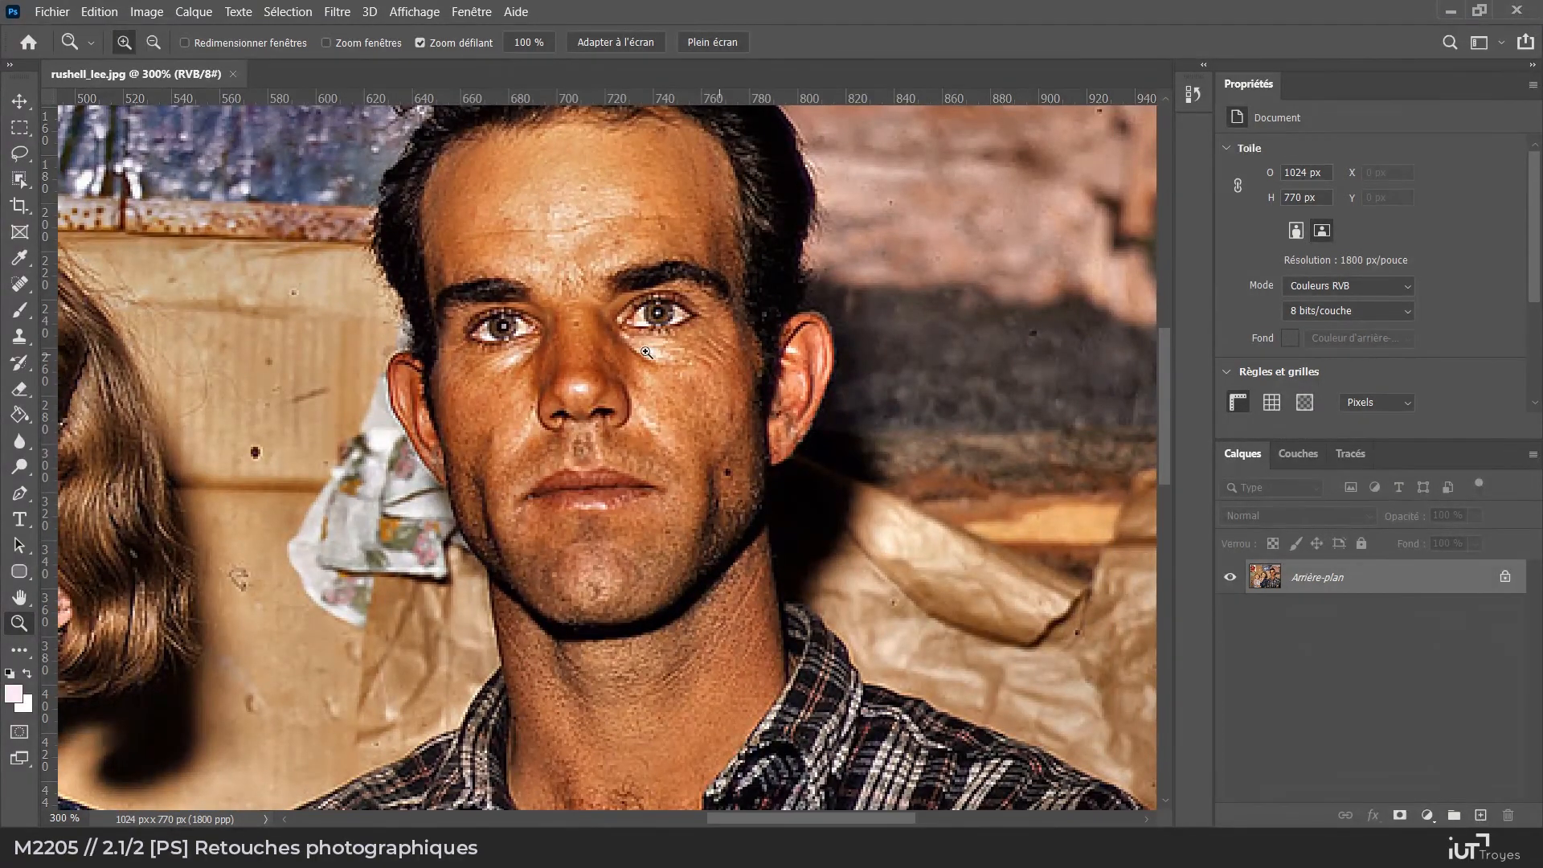
pyautogui.moveTo(688, 501); pyautogui.dragTo(718, 565)
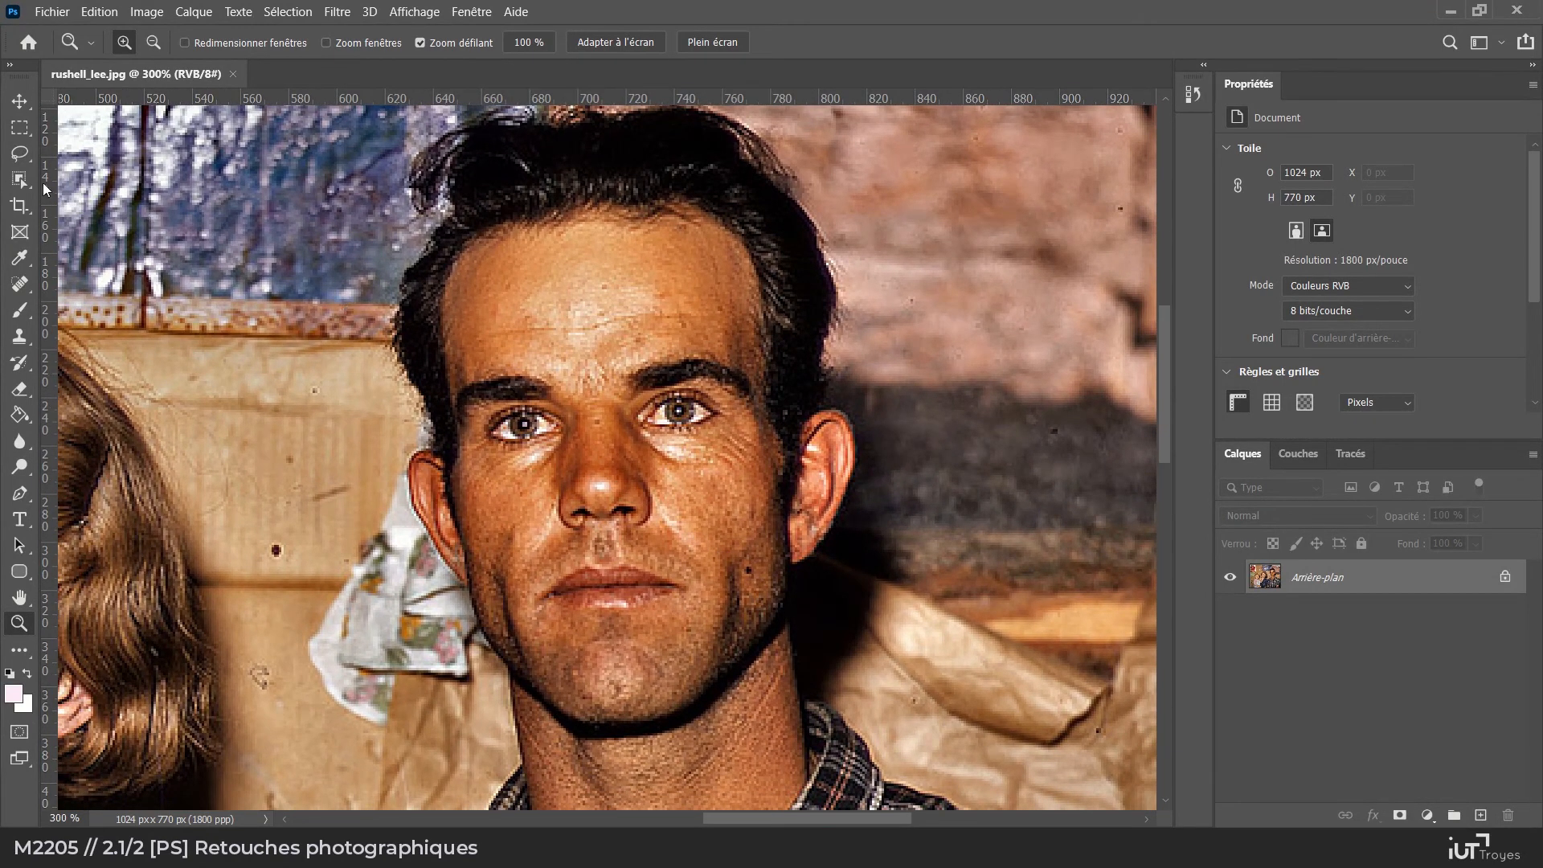
# Select the man's face with the Quick Selection tool at 30 px and remove the hair beside his temple from the selection
pyautogui.press('w')
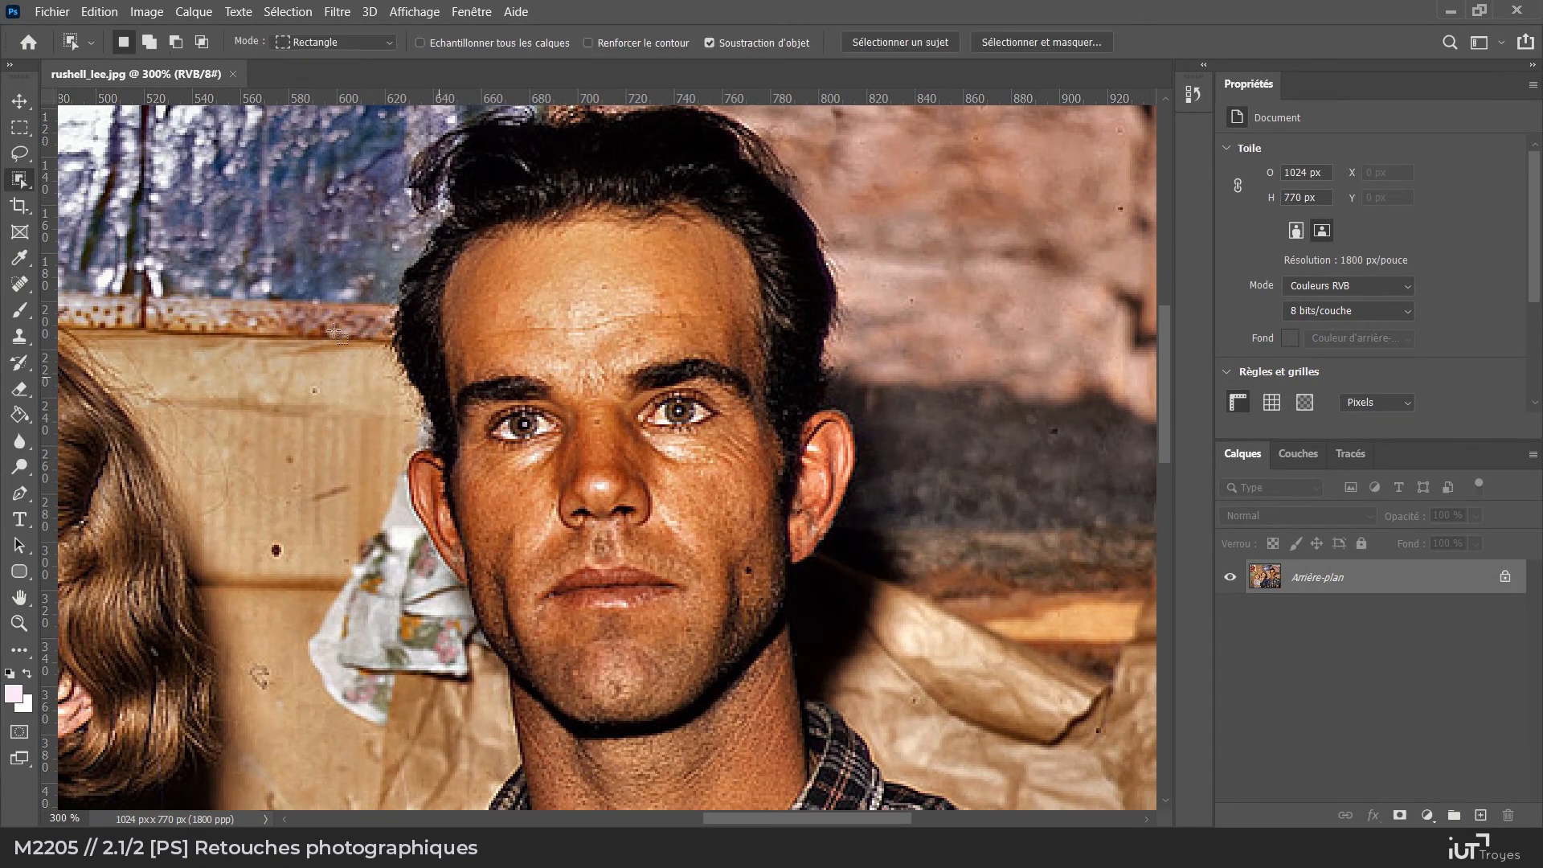
pyautogui.click(21, 182)
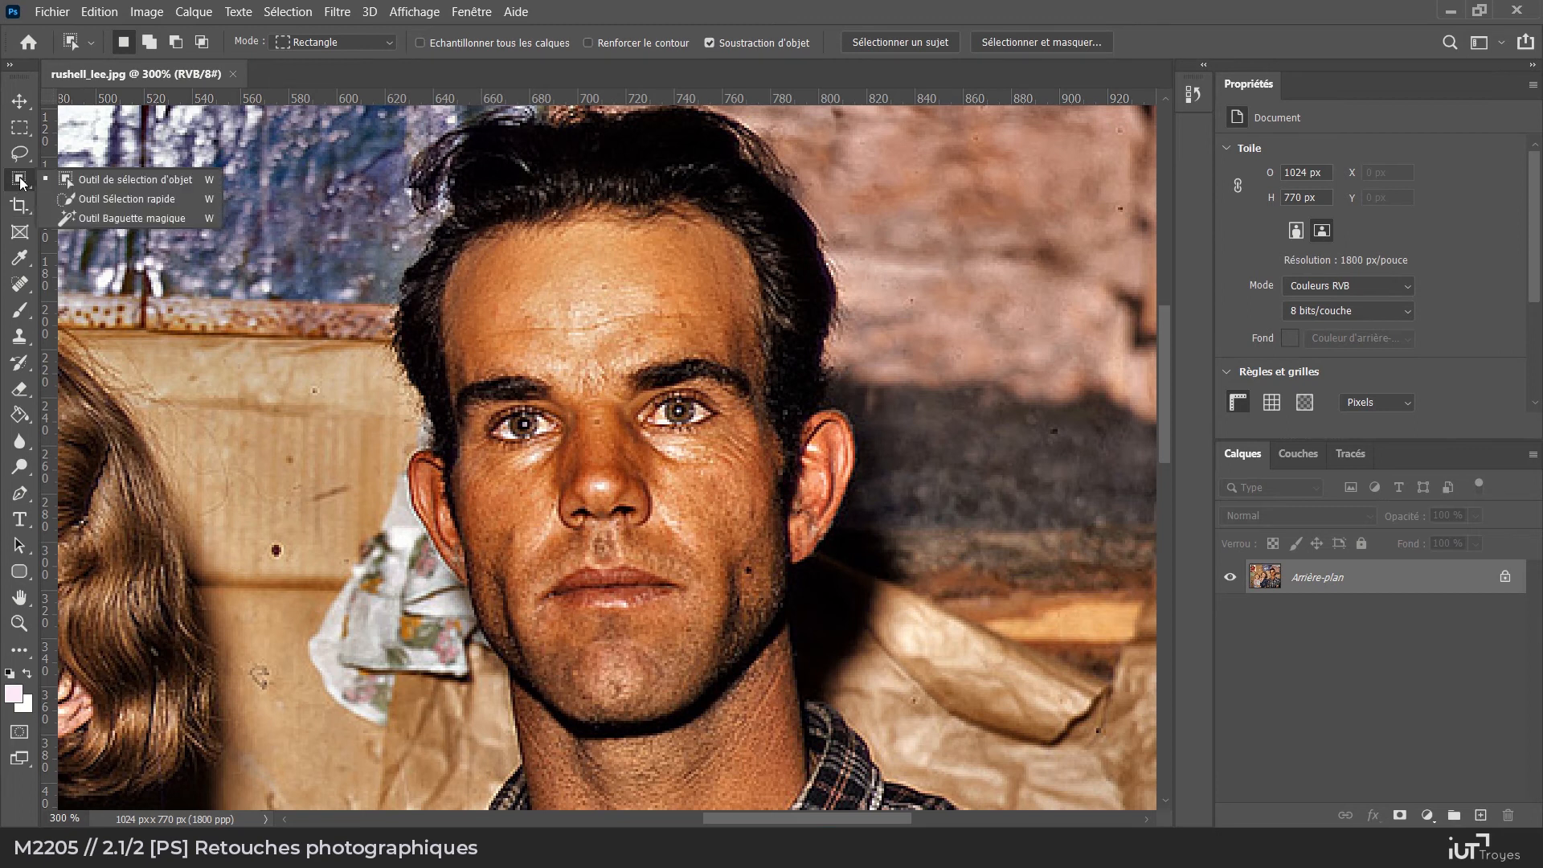
pyautogui.click(105, 200)
pyautogui.moveTo(503, 317)
pyautogui.mouseDown()
pyautogui.moveTo(482, 422)
pyautogui.moveTo(547, 471)
pyautogui.moveTo(520, 501)
pyautogui.moveTo(547, 555)
pyautogui.moveTo(611, 647)
pyautogui.moveTo(664, 615)
pyautogui.mouseUp()
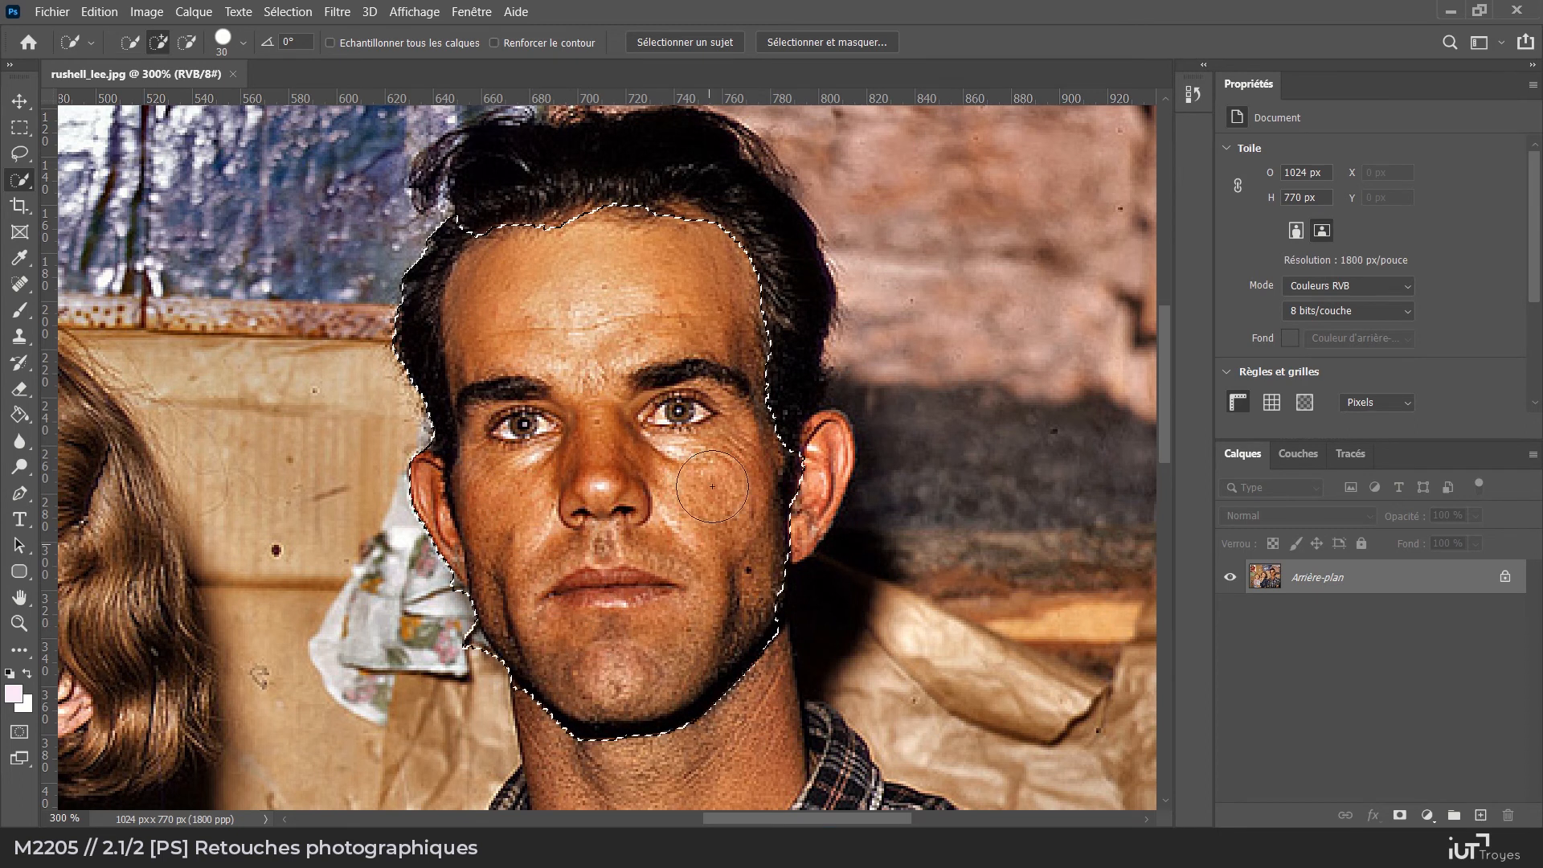
pyautogui.moveTo(428, 241)
pyautogui.mouseDown()
pyautogui.moveTo(406, 378)
pyautogui.moveTo(408, 422)
pyautogui.moveTo(426, 423)
pyautogui.mouseUp()
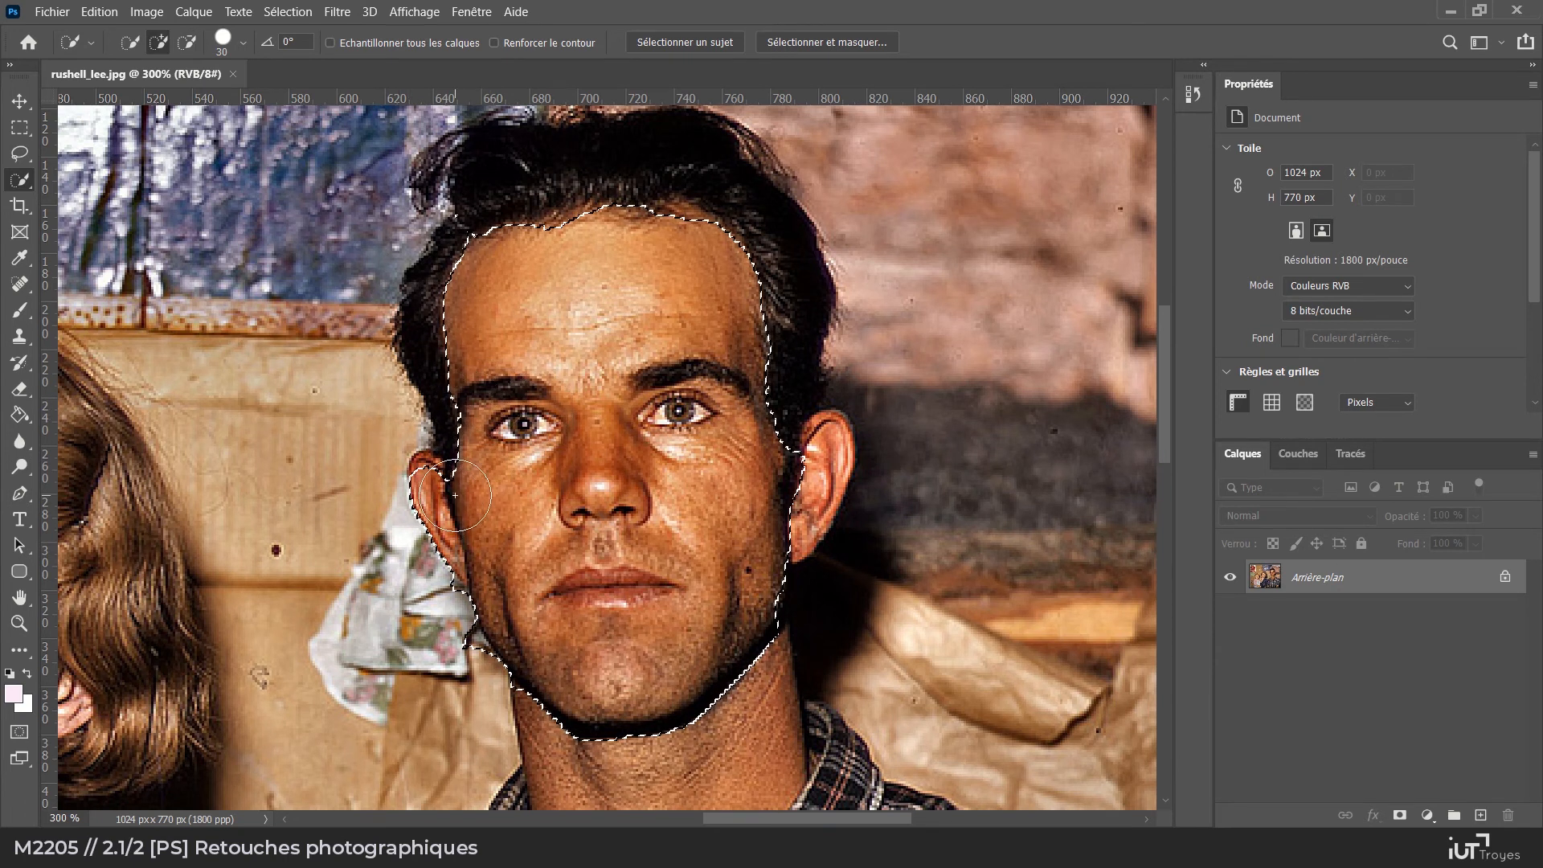
# Include both of the man's ears in the selection and remove the background beside his jaw, using an 18 px brush
pyautogui.moveTo(469, 497); pyautogui.dragTo(451, 501)
pyautogui.scroll(-2, 772, 522)
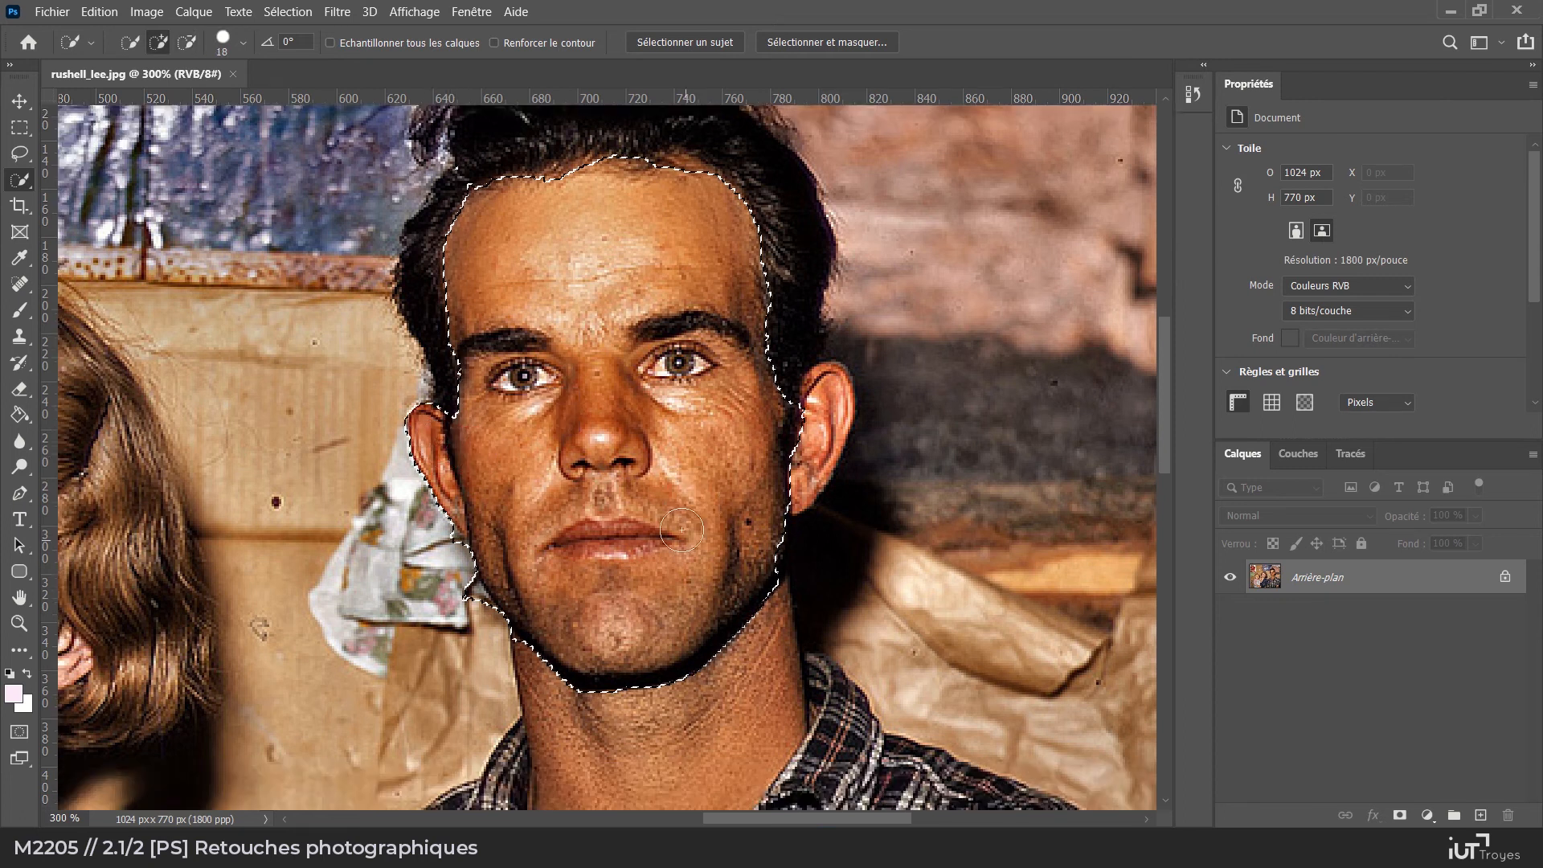
pyautogui.moveTo(797, 475)
pyautogui.mouseDown()
pyautogui.moveTo(832, 358)
pyautogui.moveTo(820, 413)
pyautogui.mouseUp()
pyautogui.scroll(-4, 819, 413)
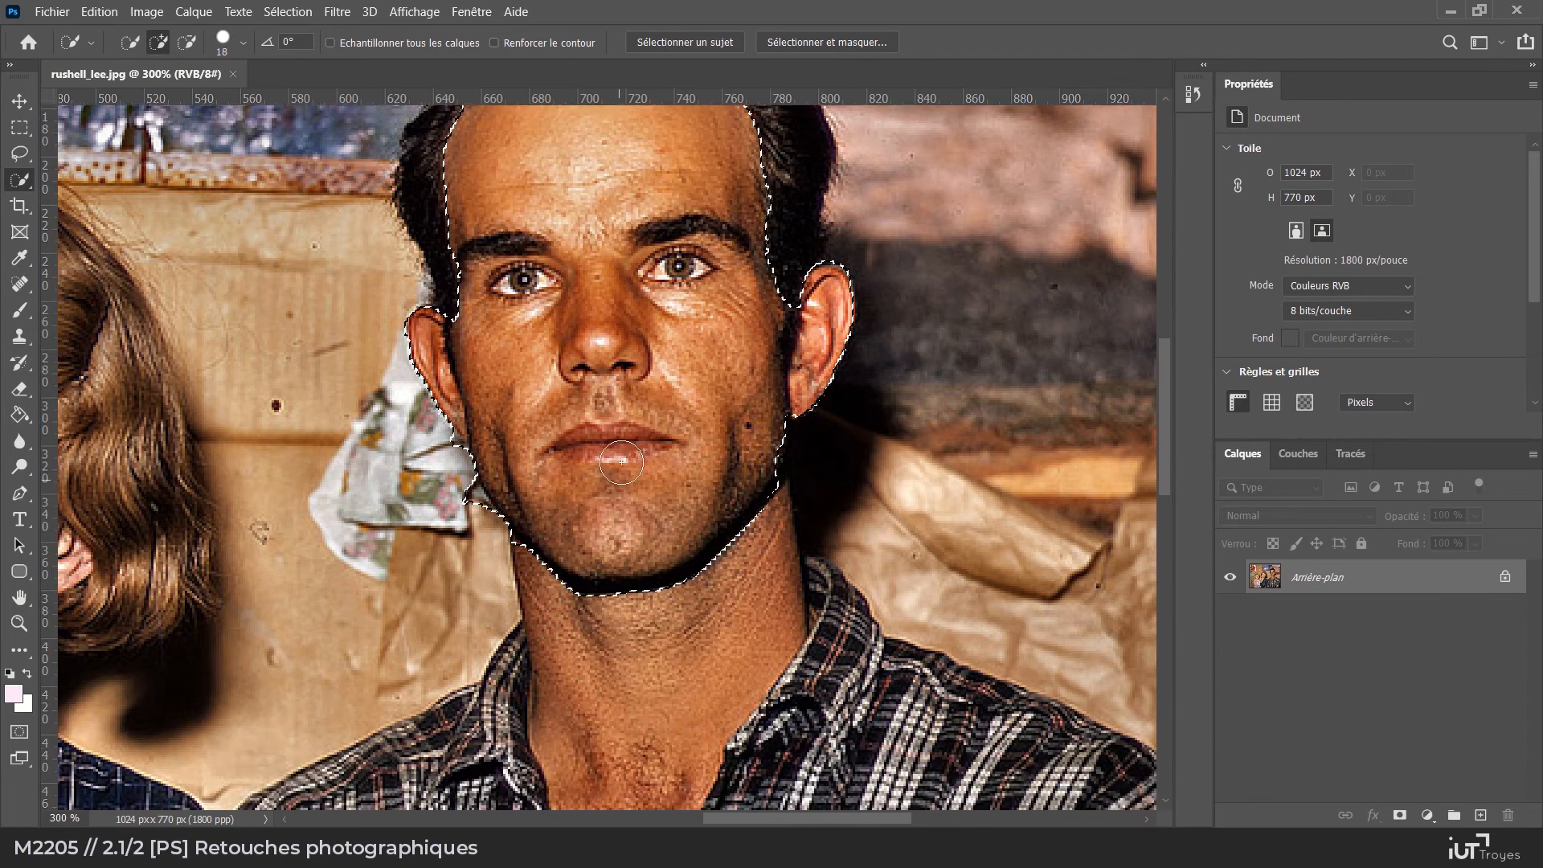
pyautogui.press('alt')
pyautogui.moveTo(463, 438)
pyautogui.mouseDown()
pyautogui.moveTo(476, 418)
pyautogui.moveTo(441, 387)
pyautogui.mouseUp()
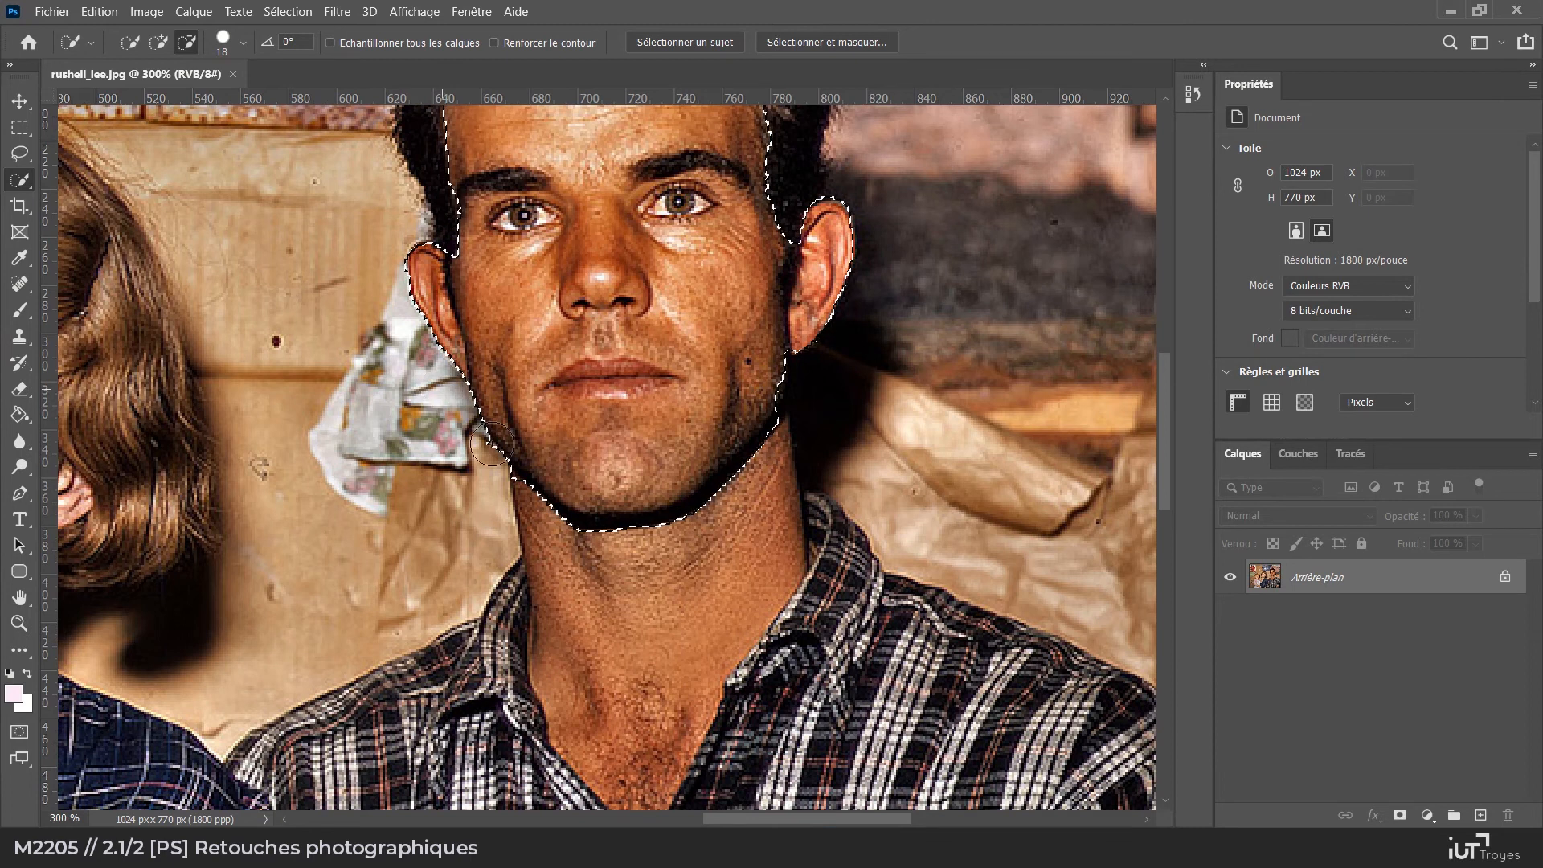
# Add the man's neck and upper chest to the selection and remove the plaid shirt collar on both sides
pyautogui.scroll(-3, 441, 388)
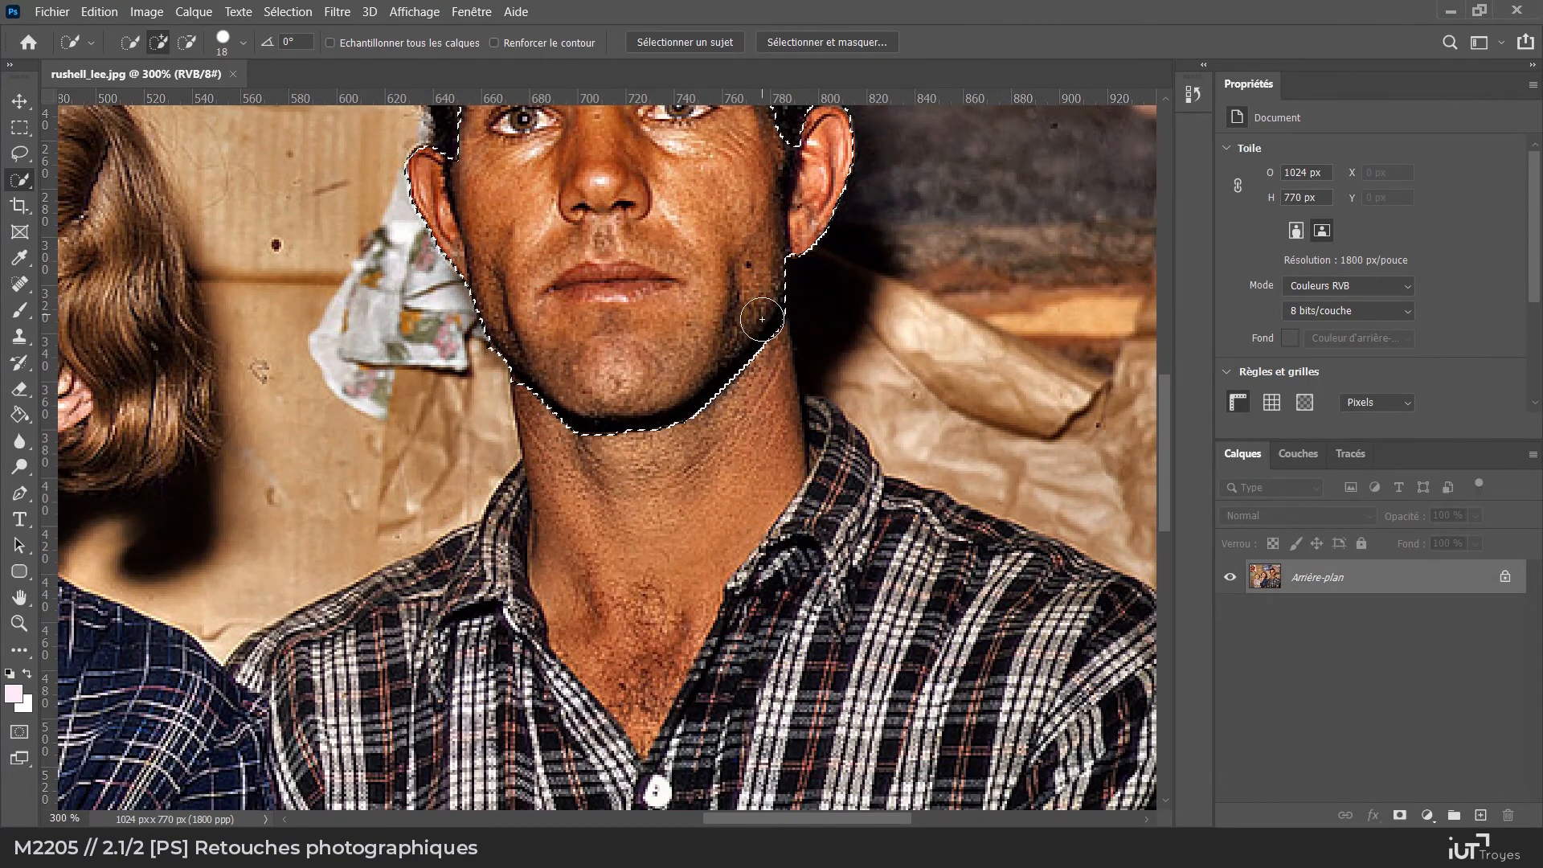
pyautogui.moveTo(609, 462); pyautogui.dragTo(614, 532)
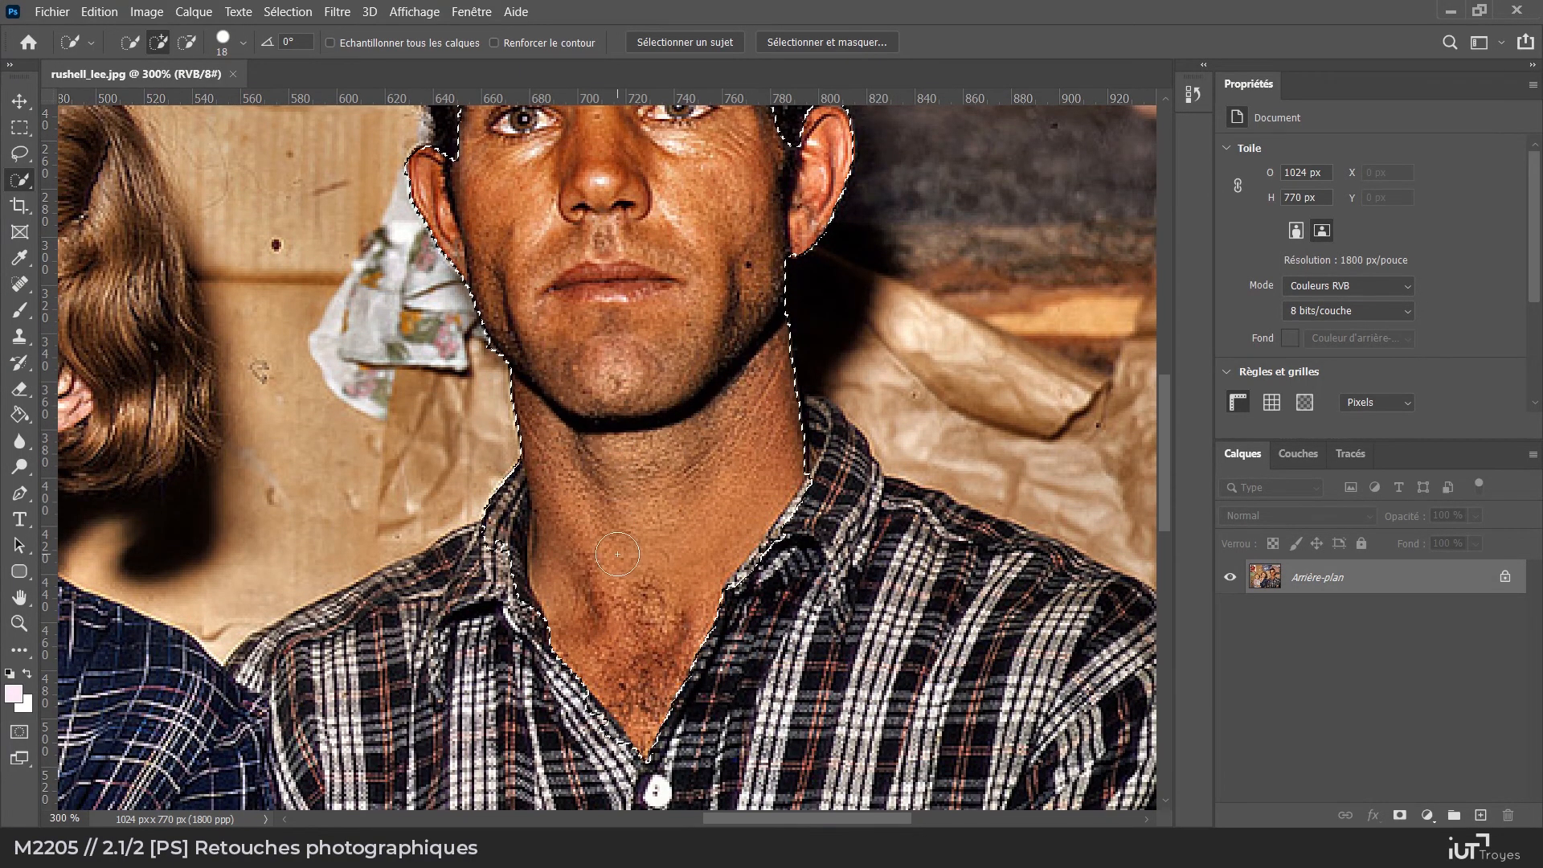
pyautogui.moveTo(501, 492); pyautogui.dragTo(494, 589)
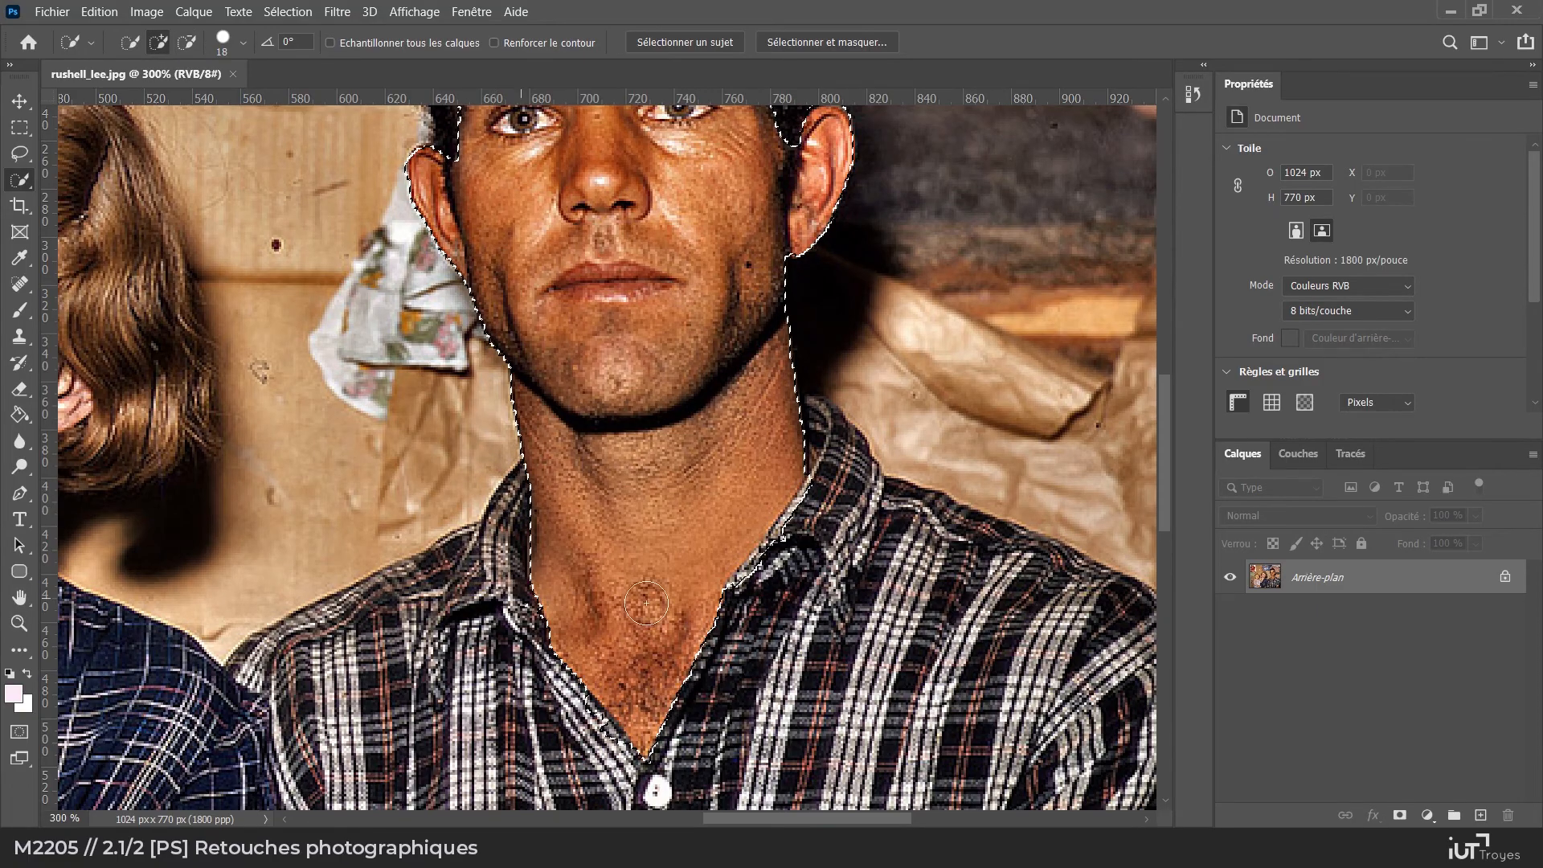
pyautogui.scroll(-3, 796, 555)
pyautogui.moveTo(763, 500); pyautogui.dragTo(825, 420)
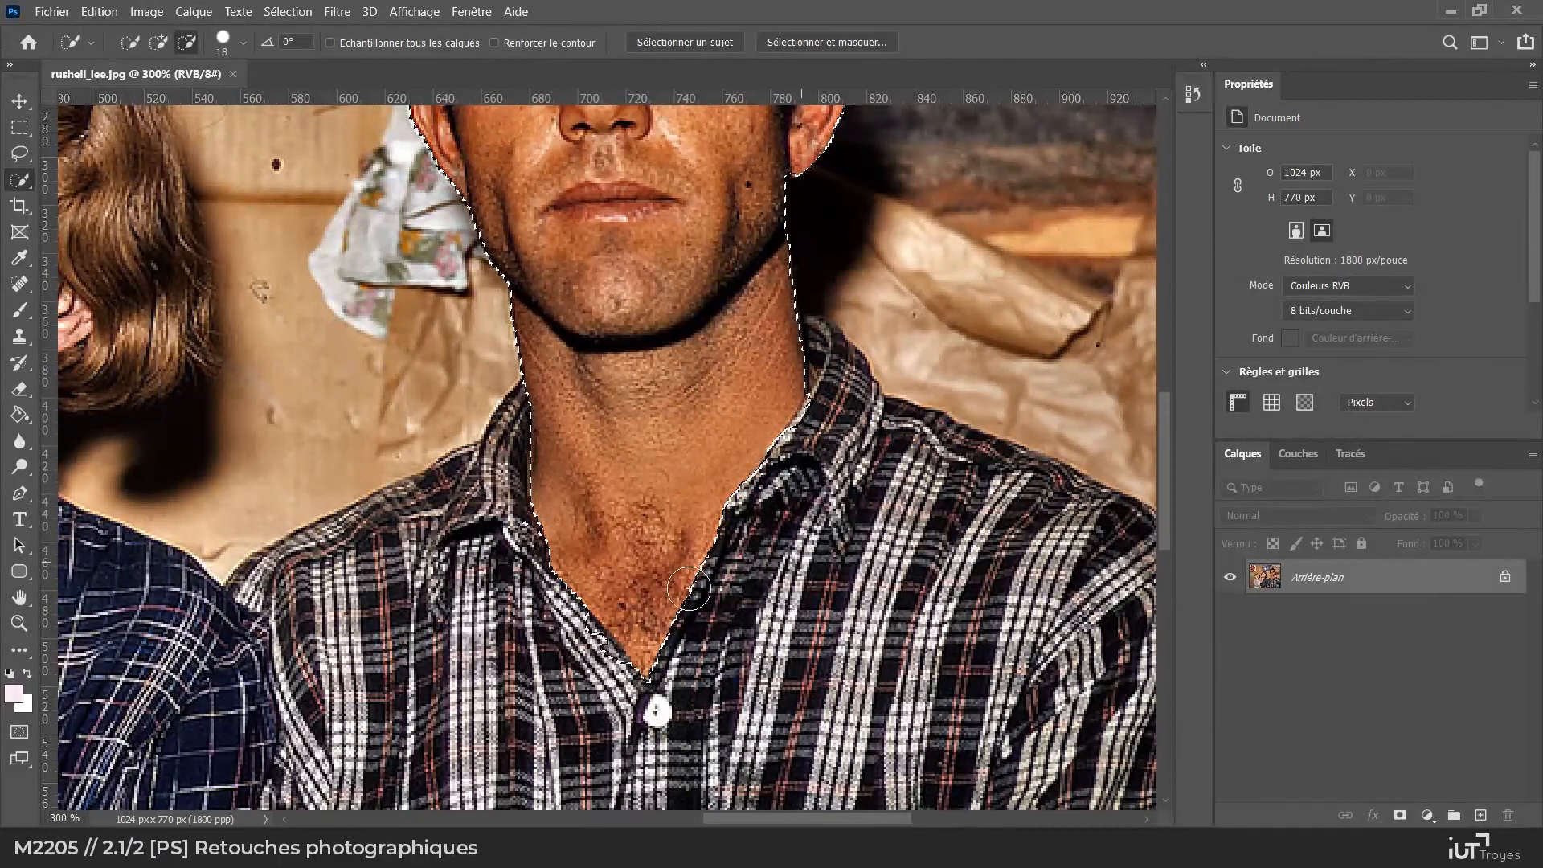
pyautogui.scroll(5, 578, 523)
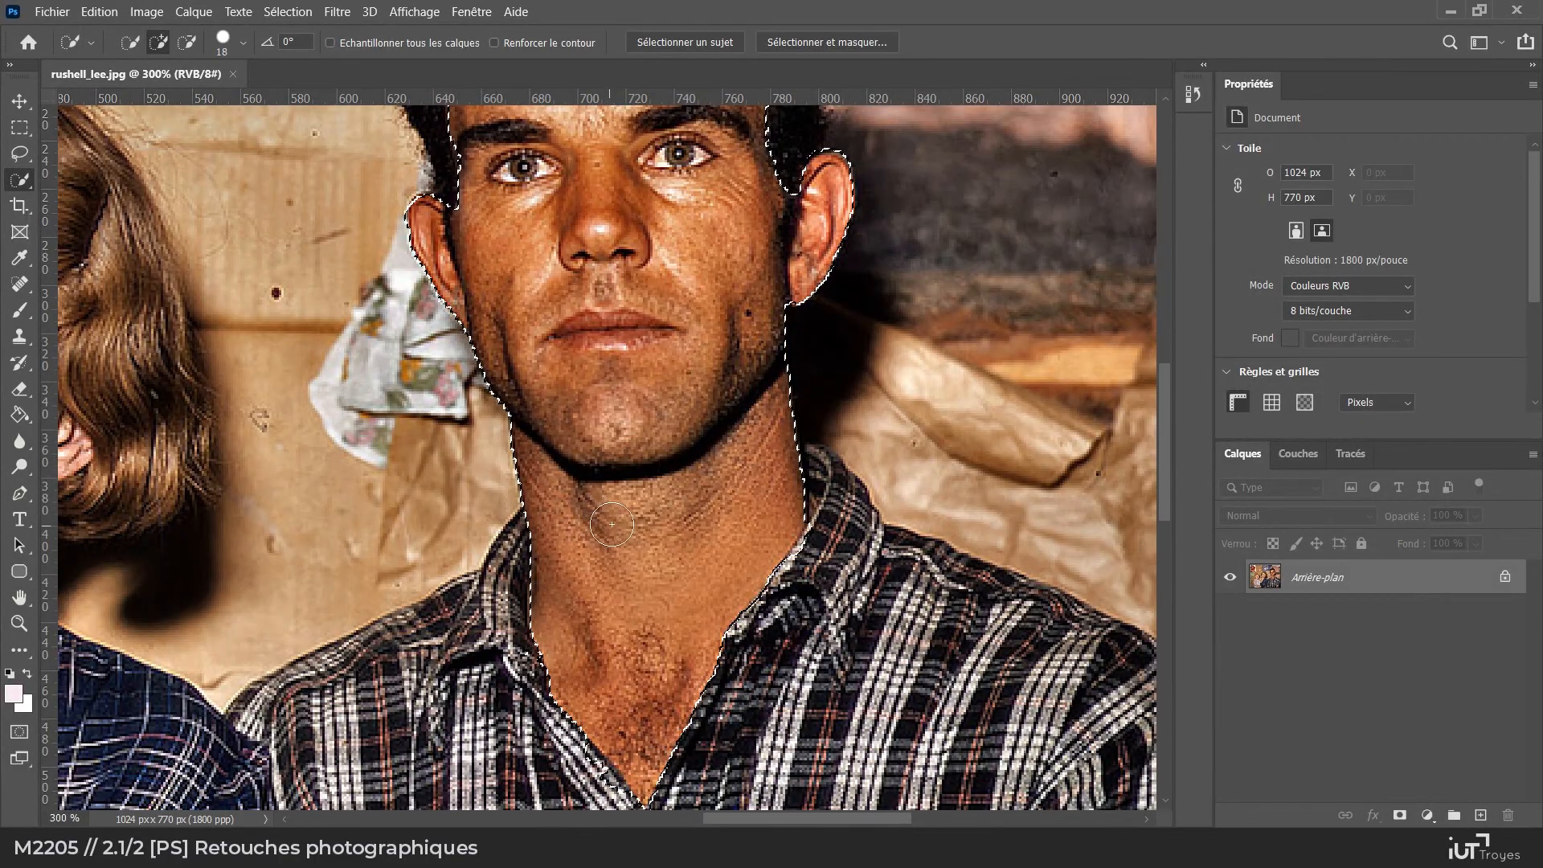
pyautogui.press('z')
pyautogui.keyDown('alt'); pyautogui.click(538, 494); pyautogui.keyUp('alt')
pyautogui.keyDown('alt'); pyautogui.click(538, 493); pyautogui.keyUp('alt')
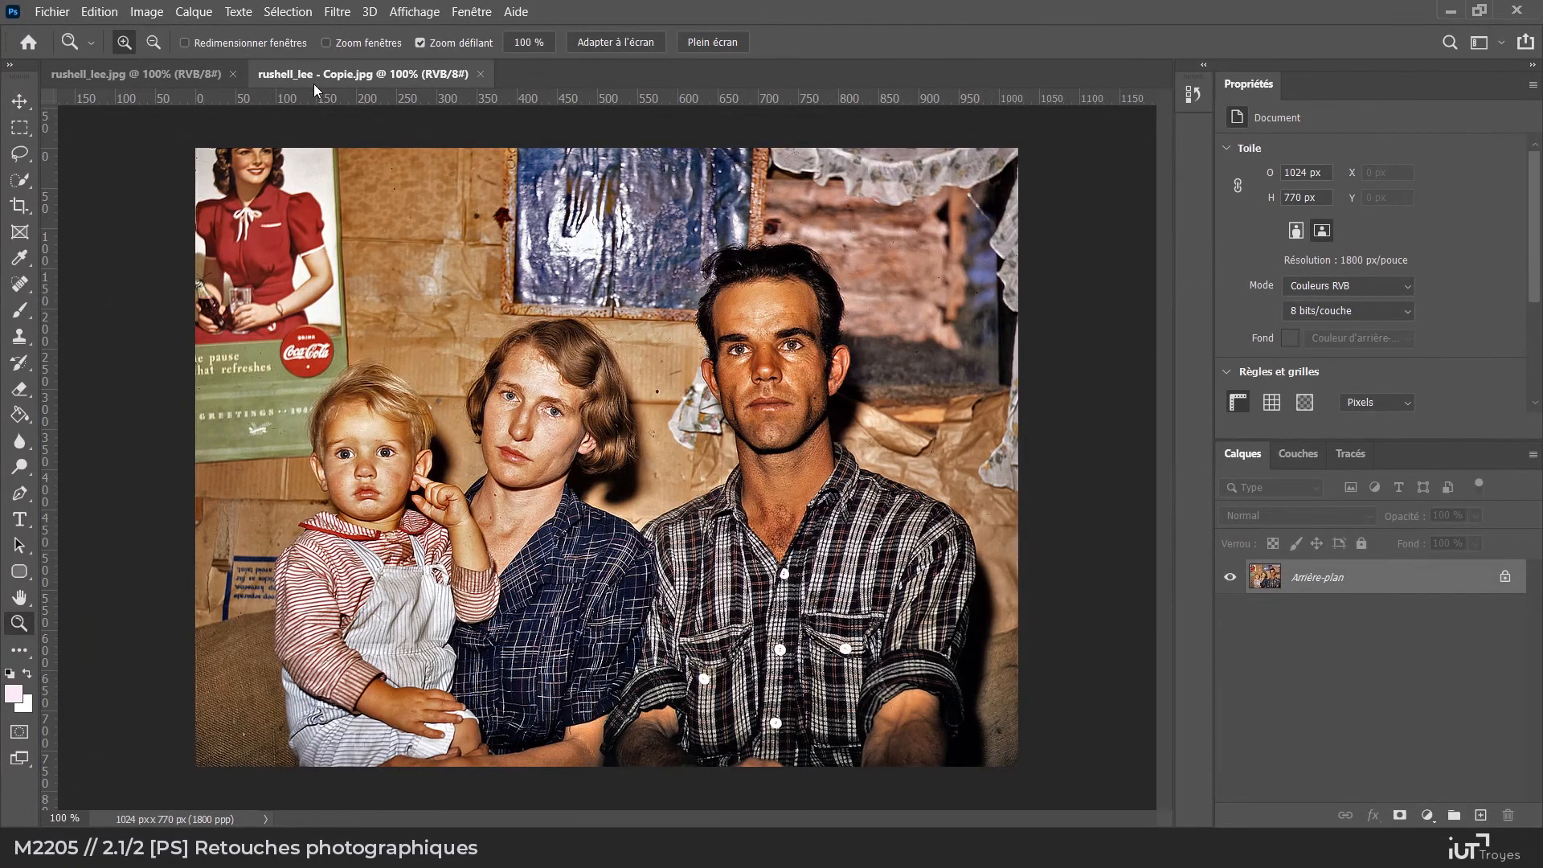
pyautogui.click(99, 73)
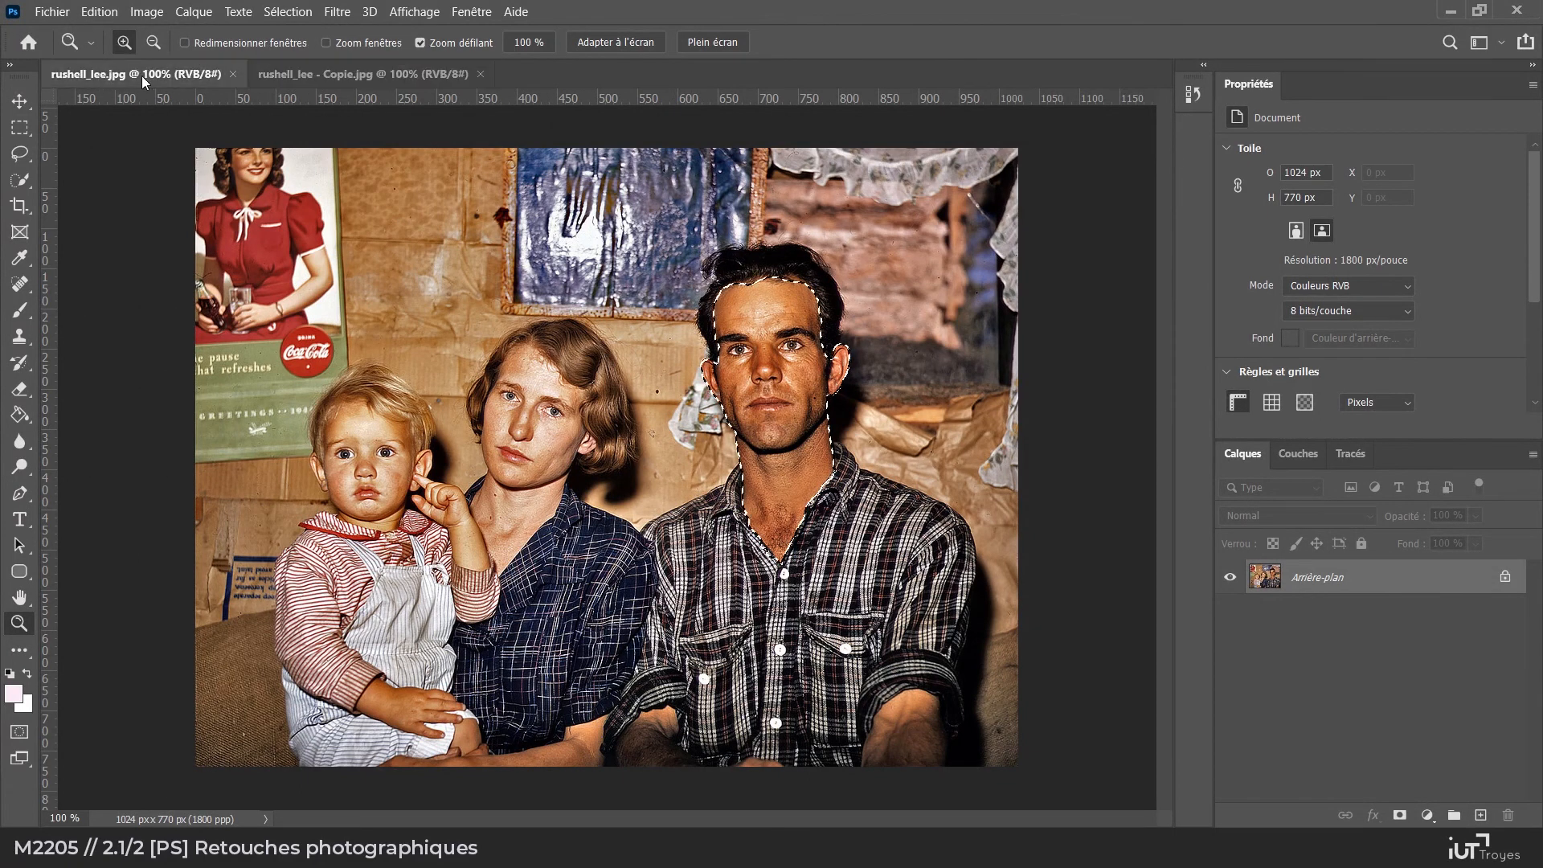
pyautogui.click(289, 74)
pyautogui.click(534, 456)
pyautogui.click(491, 420)
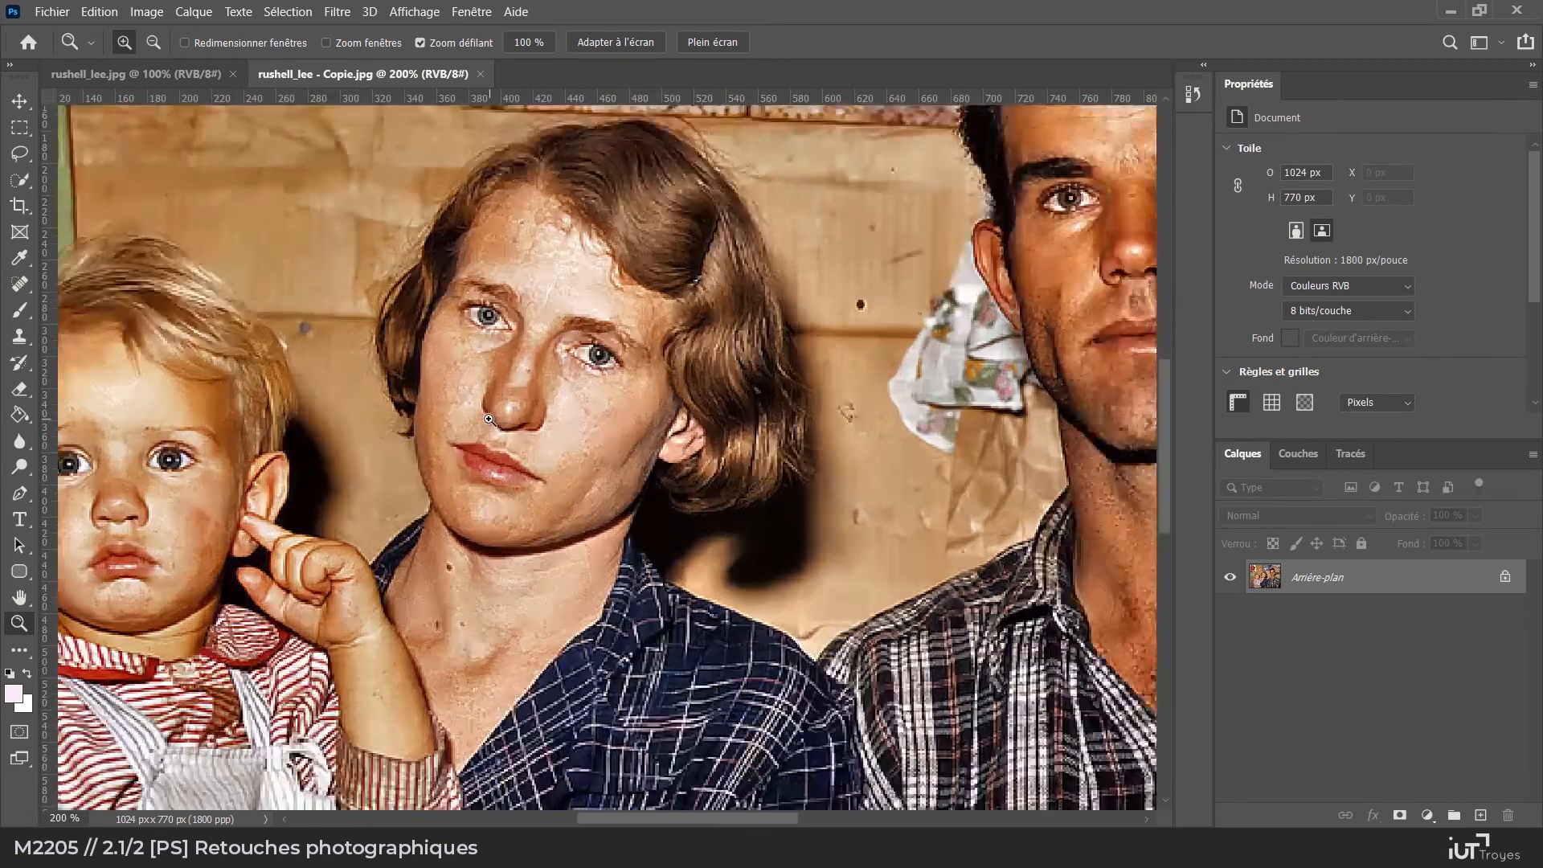
pyautogui.click(491, 386)
pyautogui.scroll(3, 491, 386)
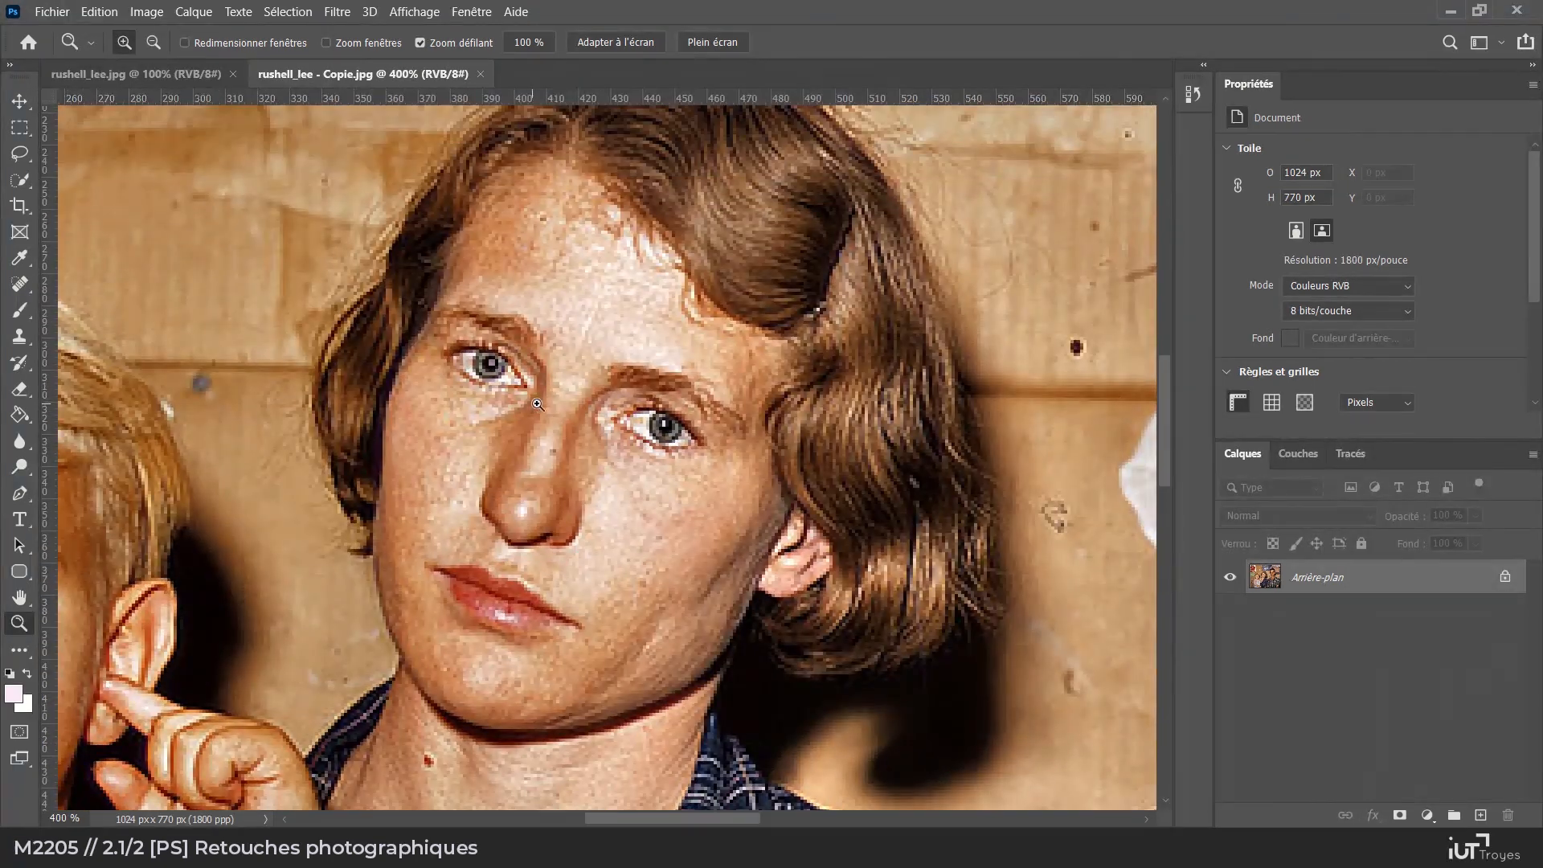
pyautogui.press('w')
pyautogui.moveTo(530, 211)
pyautogui.mouseDown()
pyautogui.moveTo(553, 233)
pyautogui.moveTo(451, 434)
pyautogui.moveTo(464, 610)
pyautogui.mouseUp()
pyautogui.click(774, 552)
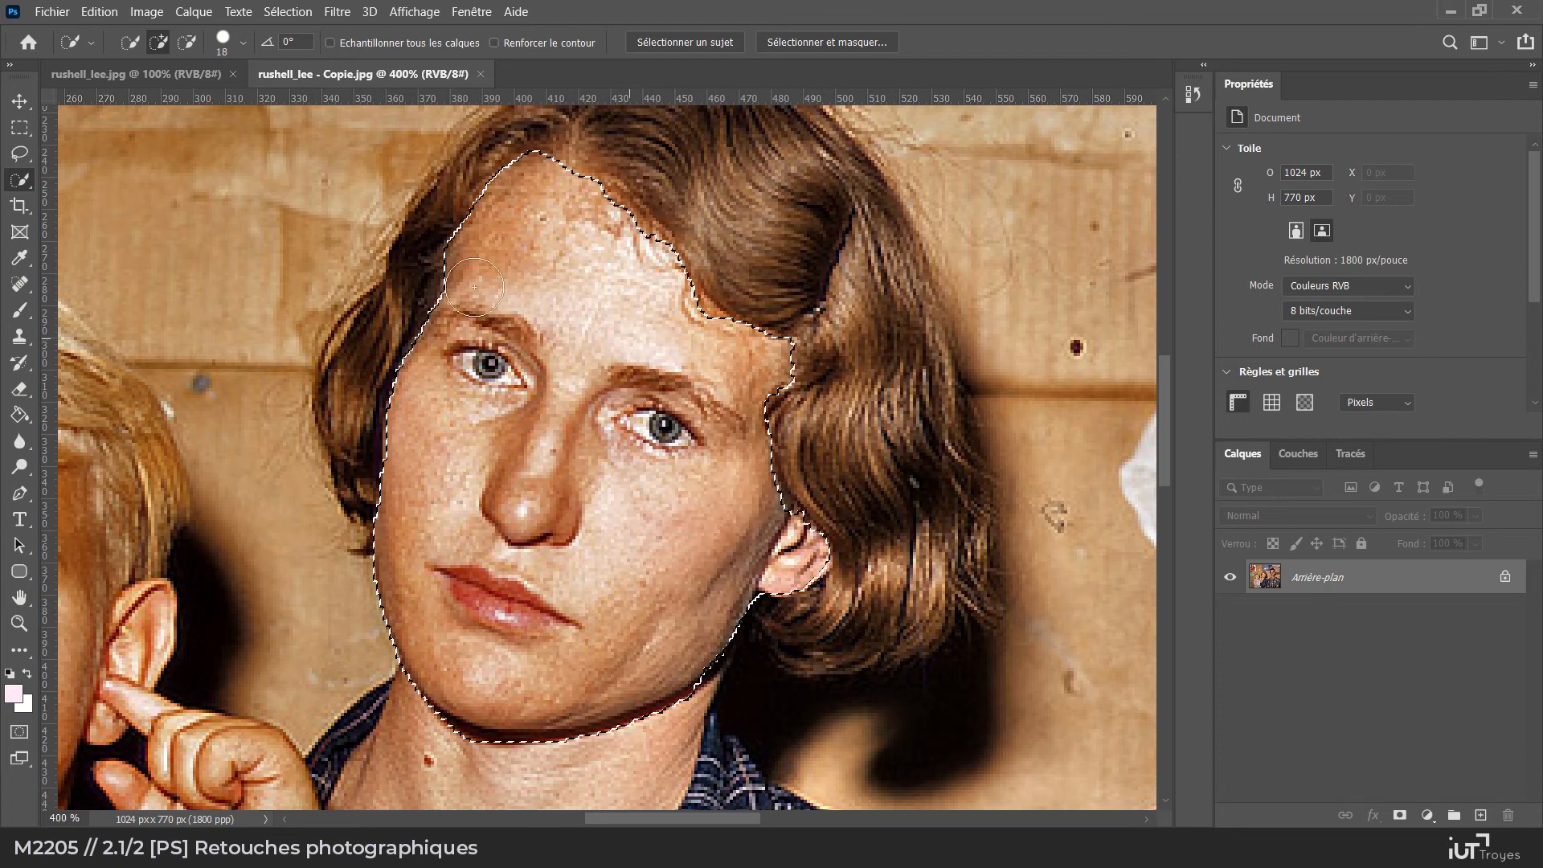
pyautogui.click(410, 446)
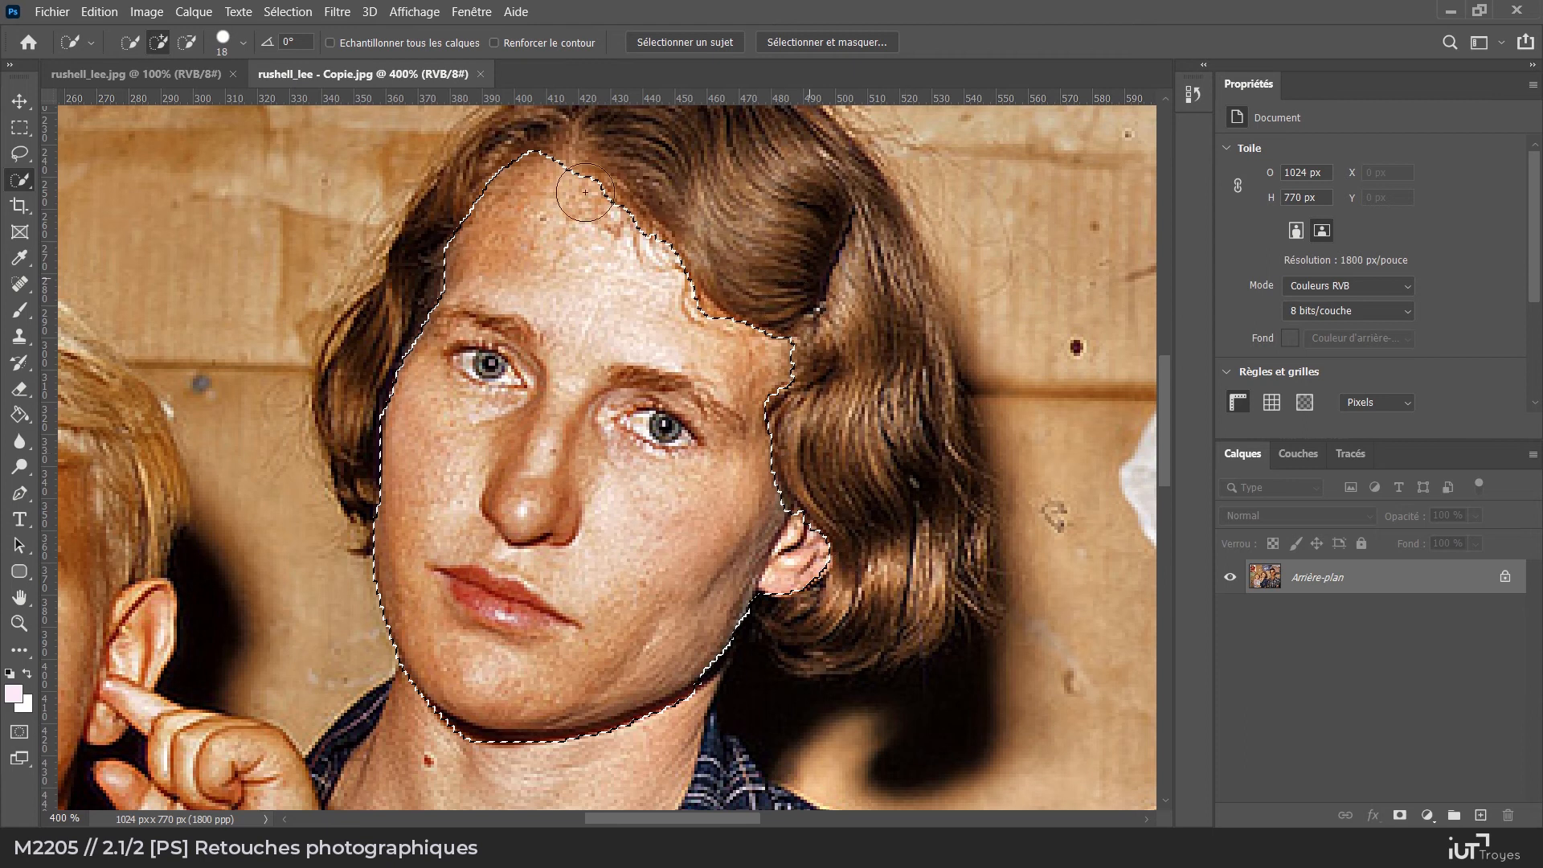
# Add the woman's neck and neckline to the selection and remove the shirt collar near the child's hand
pyautogui.scroll(-1, 487, 361)
pyautogui.scroll(-9, 487, 361)
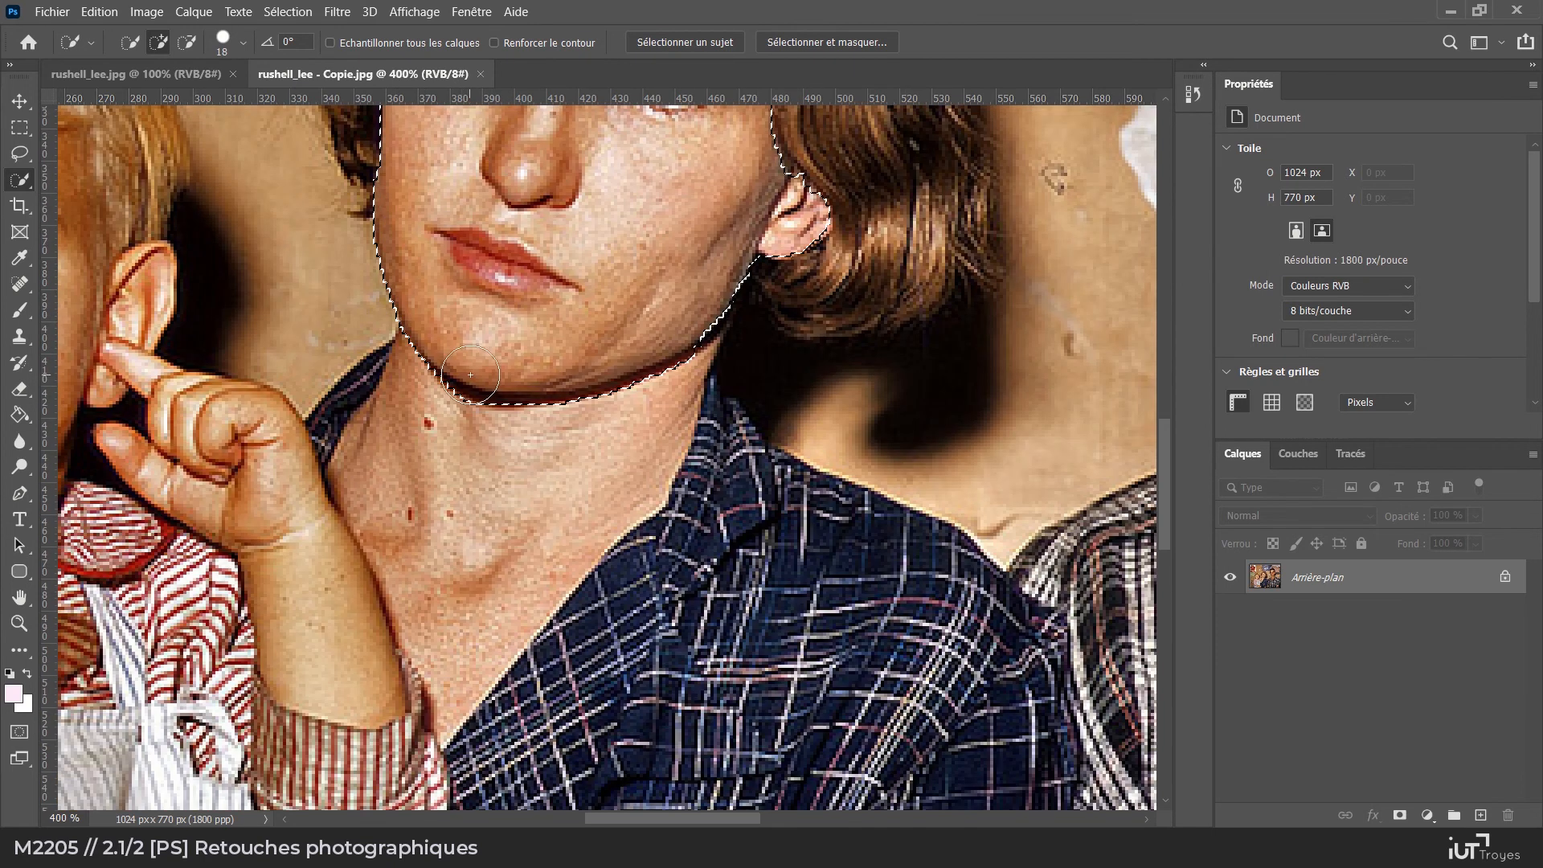
pyautogui.click(438, 402)
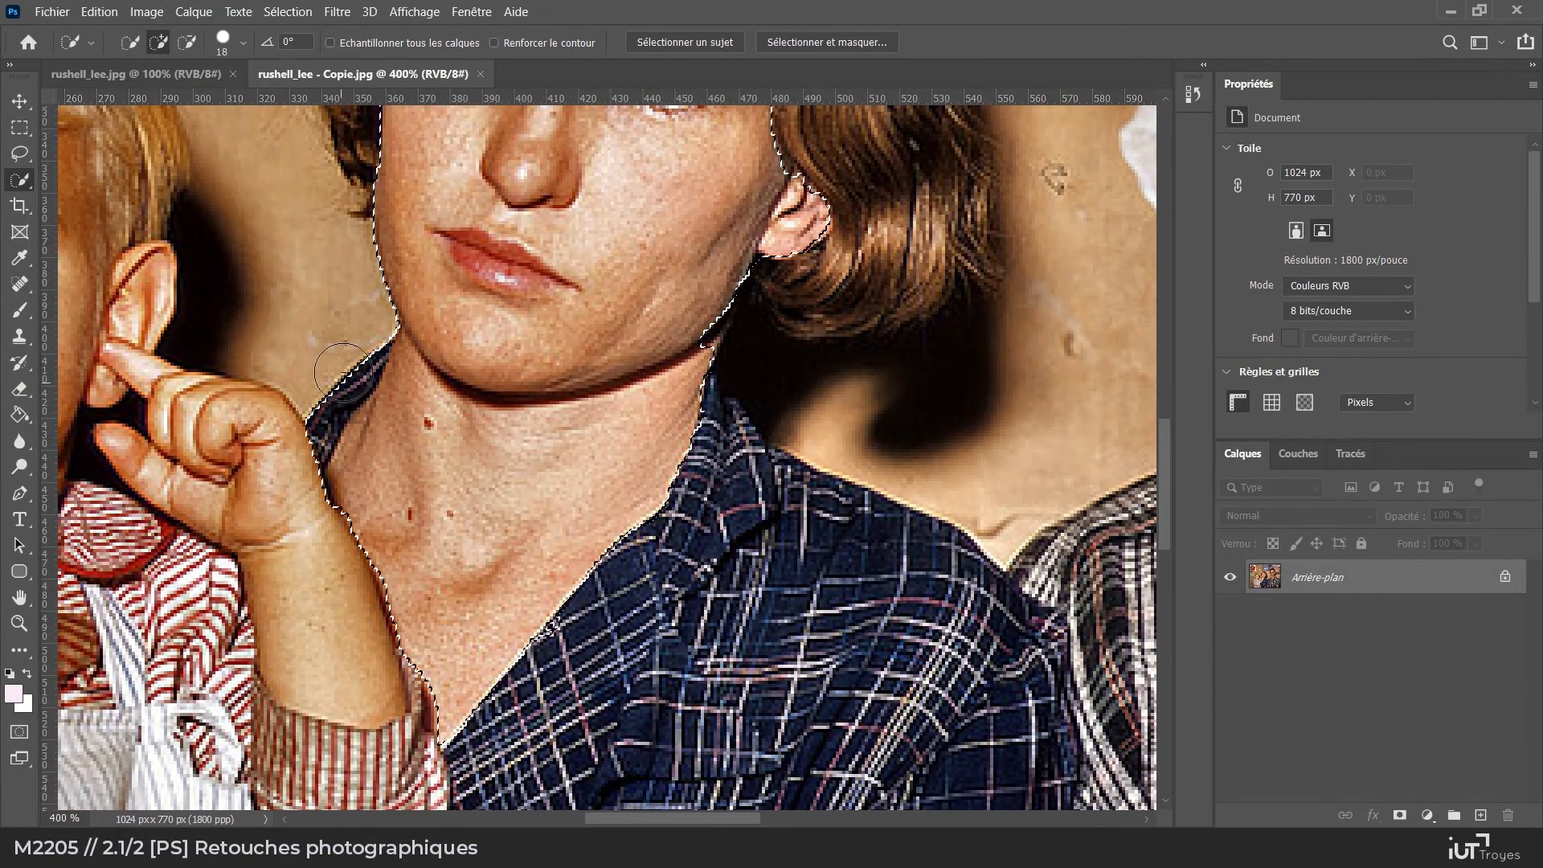
pyautogui.press('alt')
pyautogui.moveTo(346, 362); pyautogui.dragTo(302, 438)
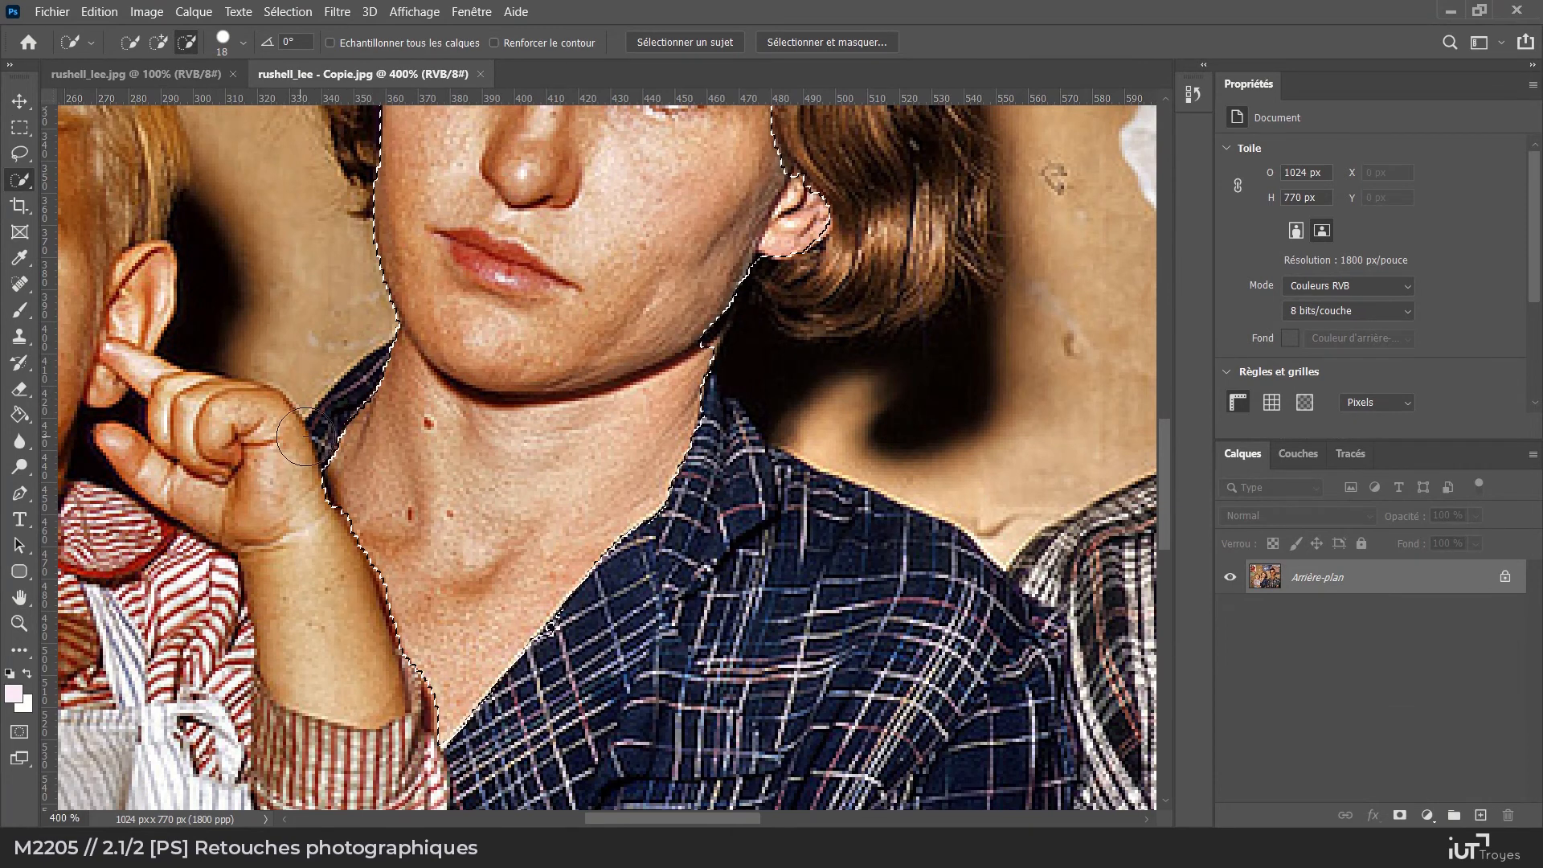
# Add the woman's forearm along the photo's lower edge to the selection and remove the child's bare knee from it
pyautogui.scroll(-2, 714, 463)
pyautogui.scroll(-16, 714, 462)
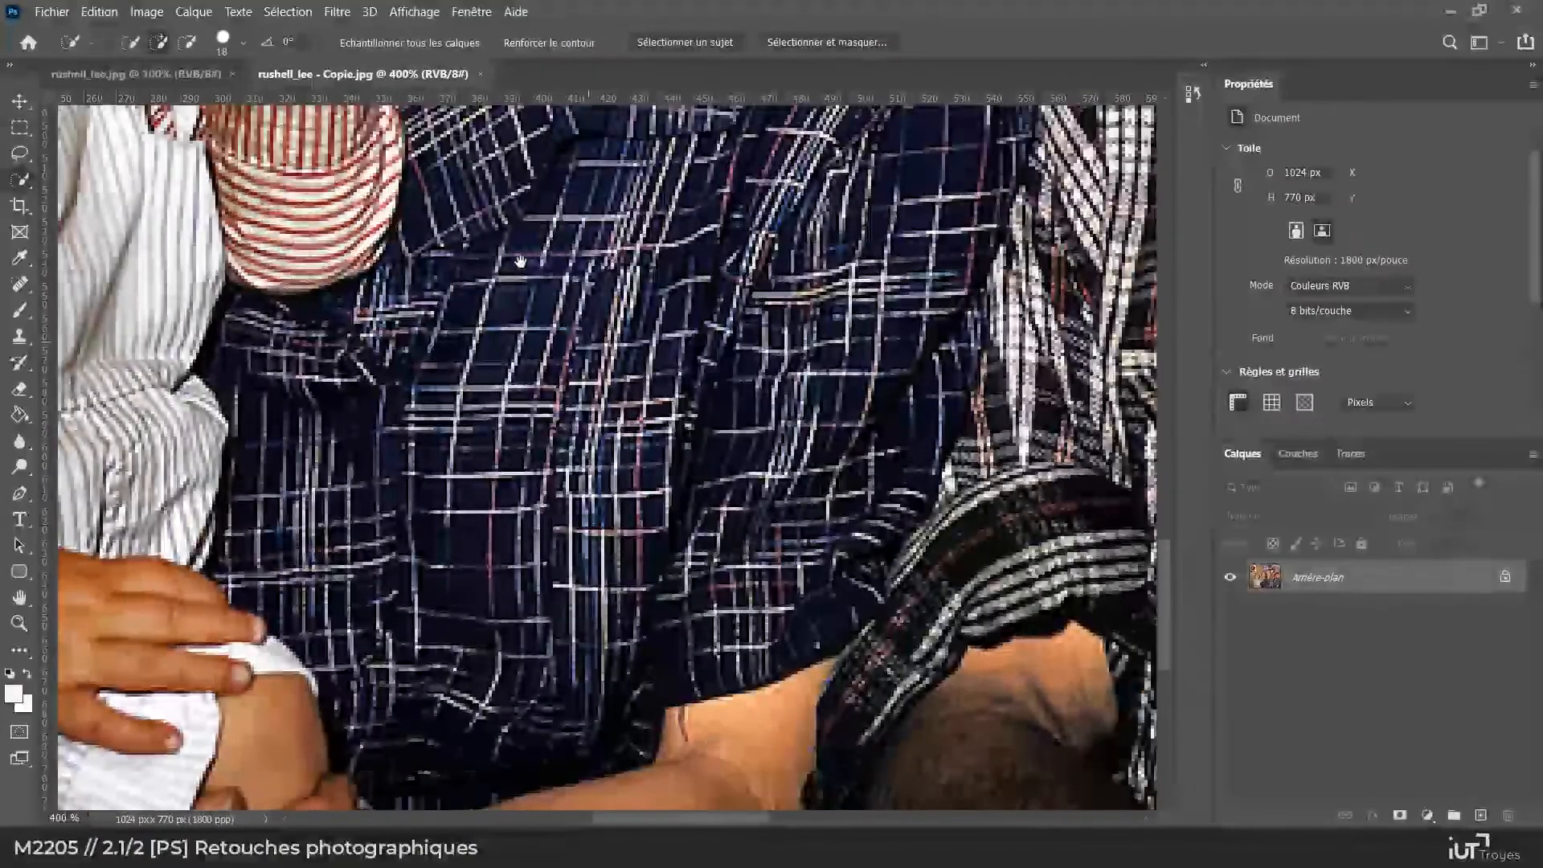
pyautogui.moveTo(521, 261)
pyautogui.mouseDown()
pyautogui.moveTo(423, 116)
pyautogui.moveTo(485, 48)
pyautogui.mouseUp()
pyautogui.click(699, 527)
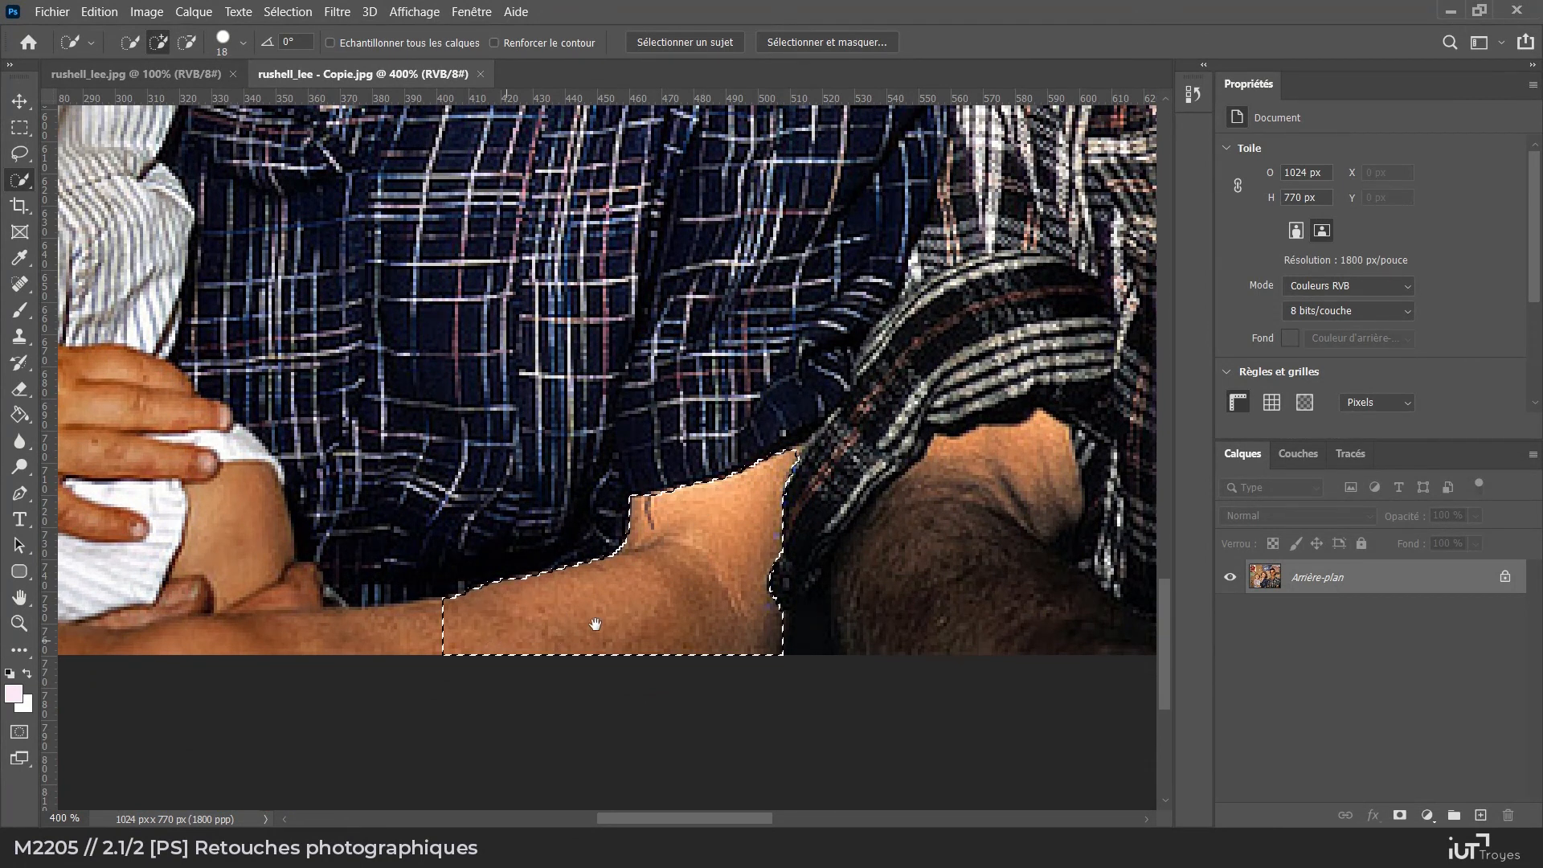
pyautogui.moveTo(596, 624); pyautogui.dragTo(824, 593)
pyautogui.moveTo(726, 620)
pyautogui.mouseDown()
pyautogui.moveTo(482, 613)
pyautogui.moveTo(659, 619)
pyautogui.moveTo(697, 600)
pyautogui.mouseUp()
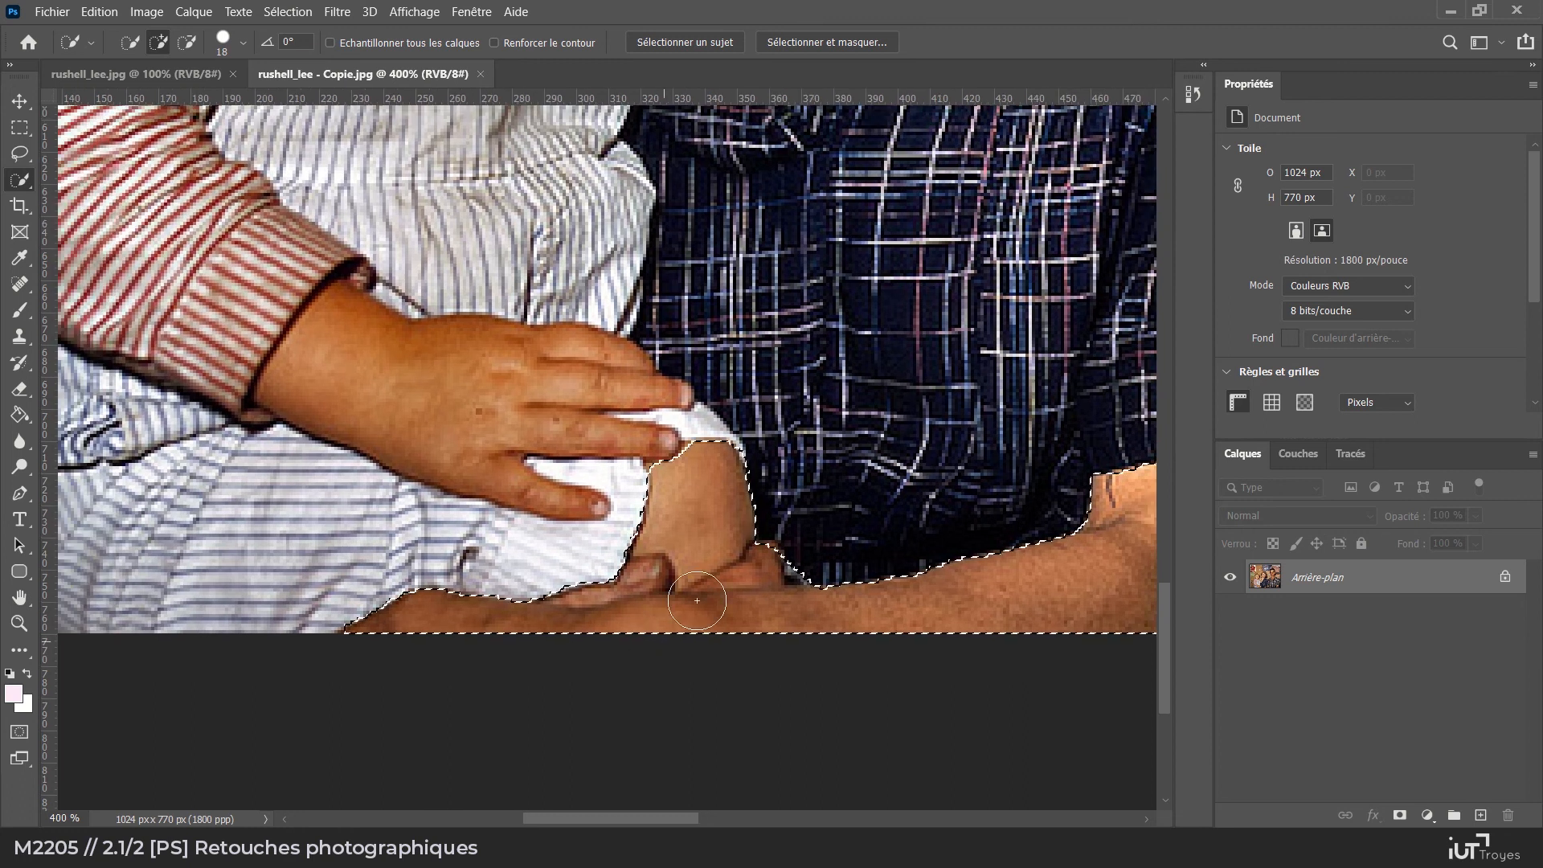
pyautogui.keyDown('alt'); pyautogui.click(676, 542); pyautogui.keyUp('alt')
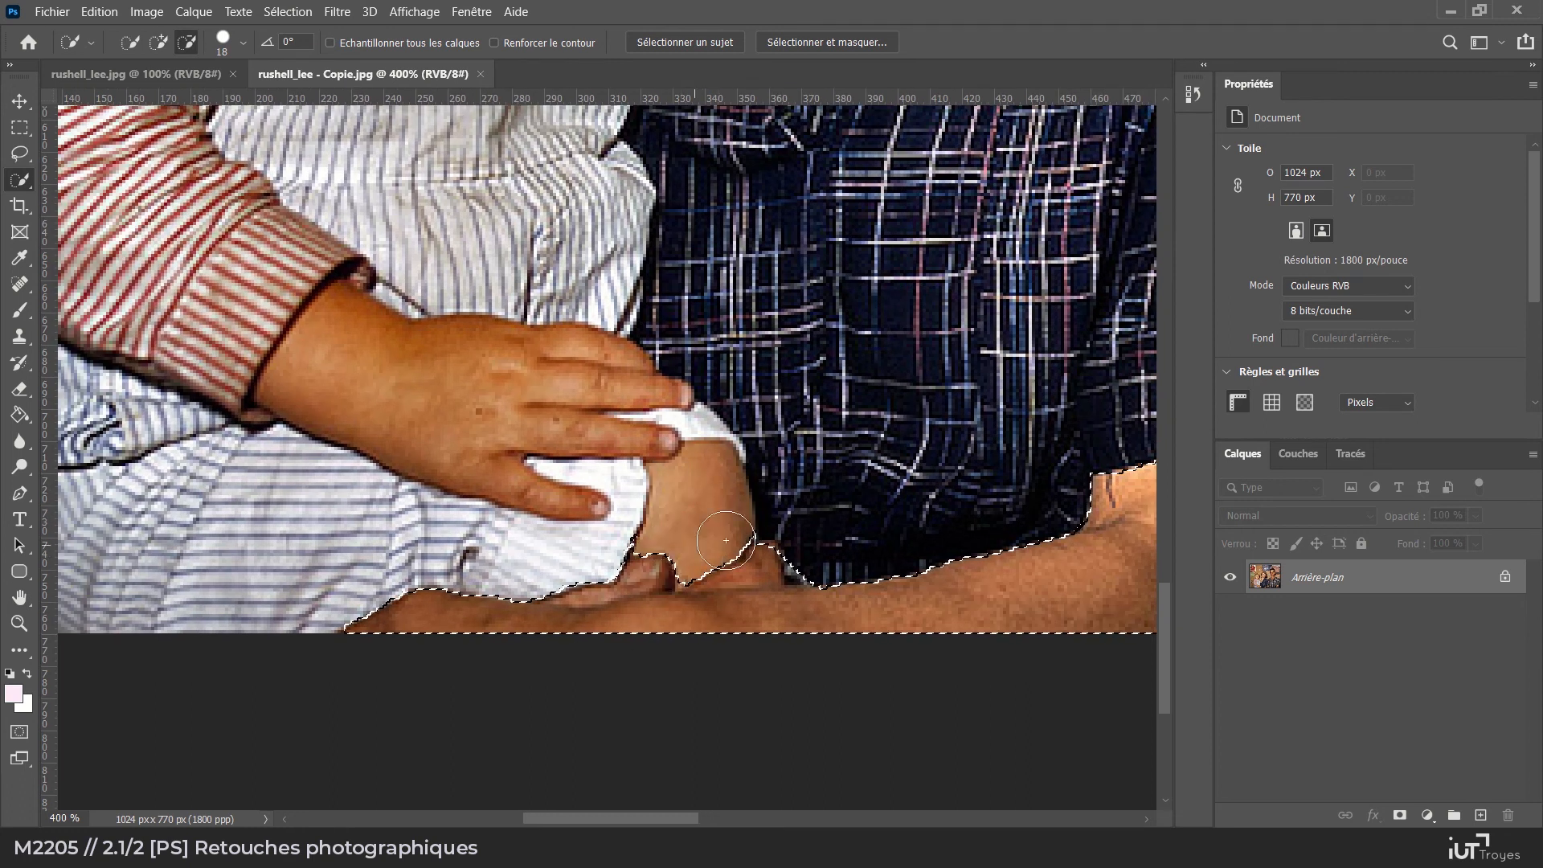
# Refine the selection edge around the woman's fingers beside the child's knee with a 3 px Quick Selection brush, subtracting the surrounding fabric and knee
pyautogui.moveTo(809, 535); pyautogui.dragTo(774, 548)
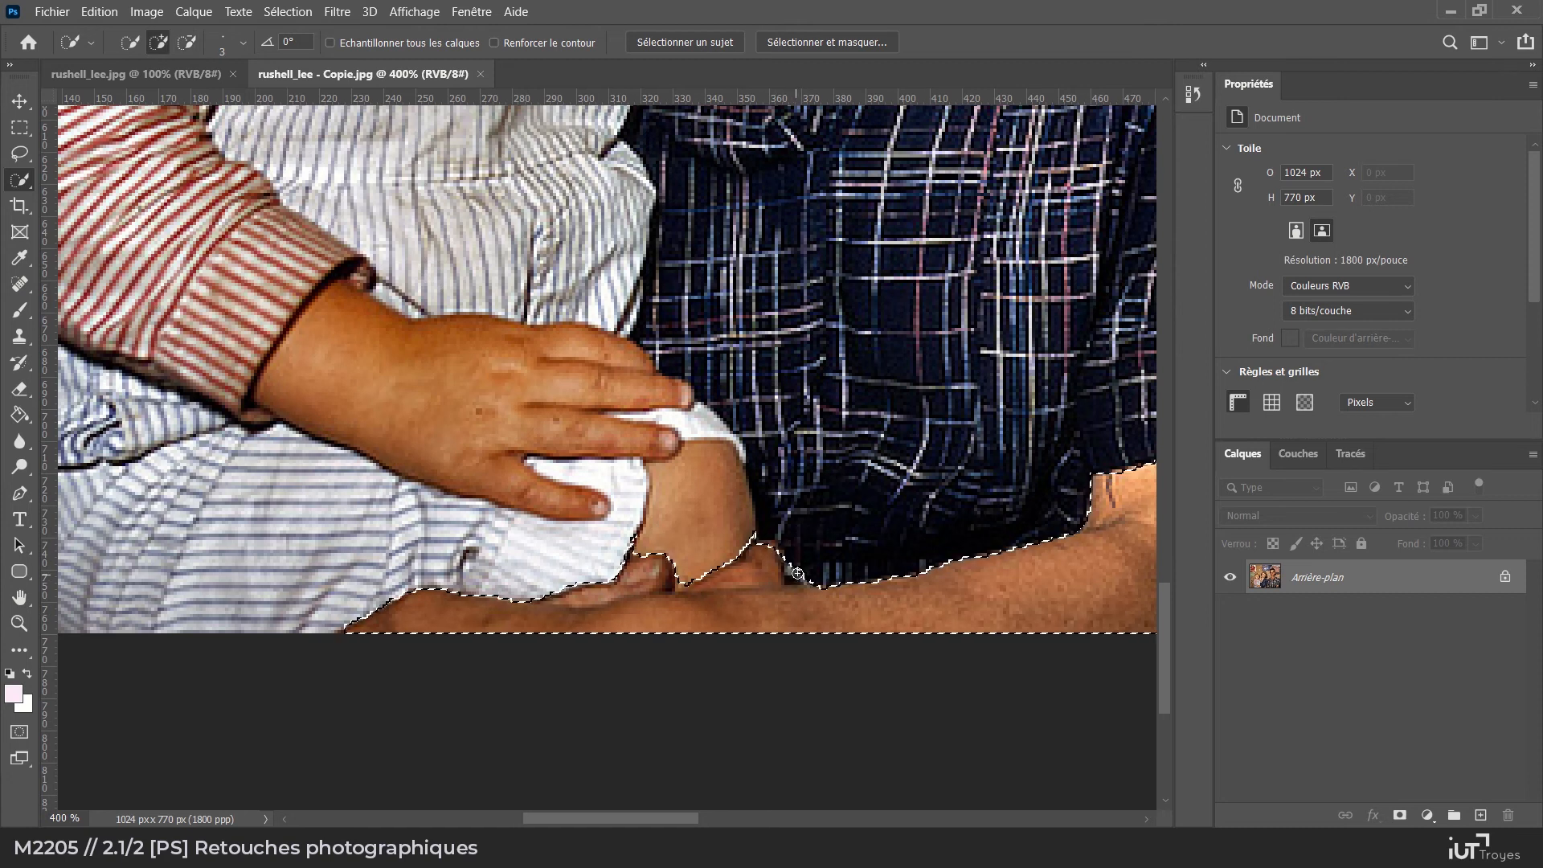
pyautogui.keyDown('alt'); pyautogui.click(795, 579); pyautogui.keyUp('alt')
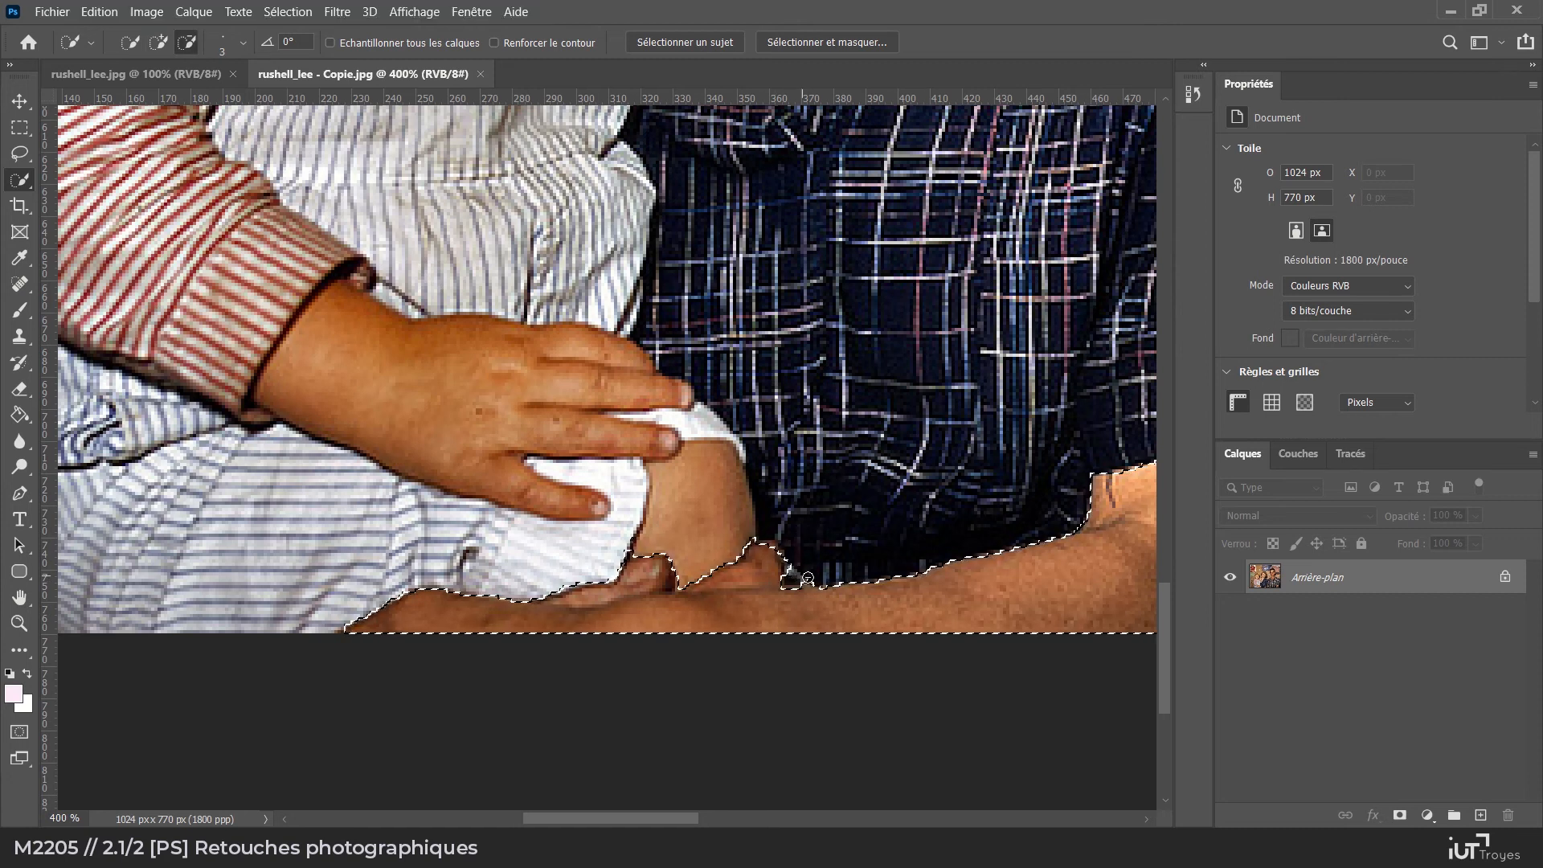
pyautogui.keyDown('alt'); pyautogui.click(685, 580); pyautogui.keyUp('alt')
pyautogui.keyDown('alt'); pyautogui.click(637, 550); pyautogui.keyUp('alt')
pyautogui.moveTo(902, 479); pyautogui.dragTo(620, 656)
pyautogui.doubleClick(19, 624)
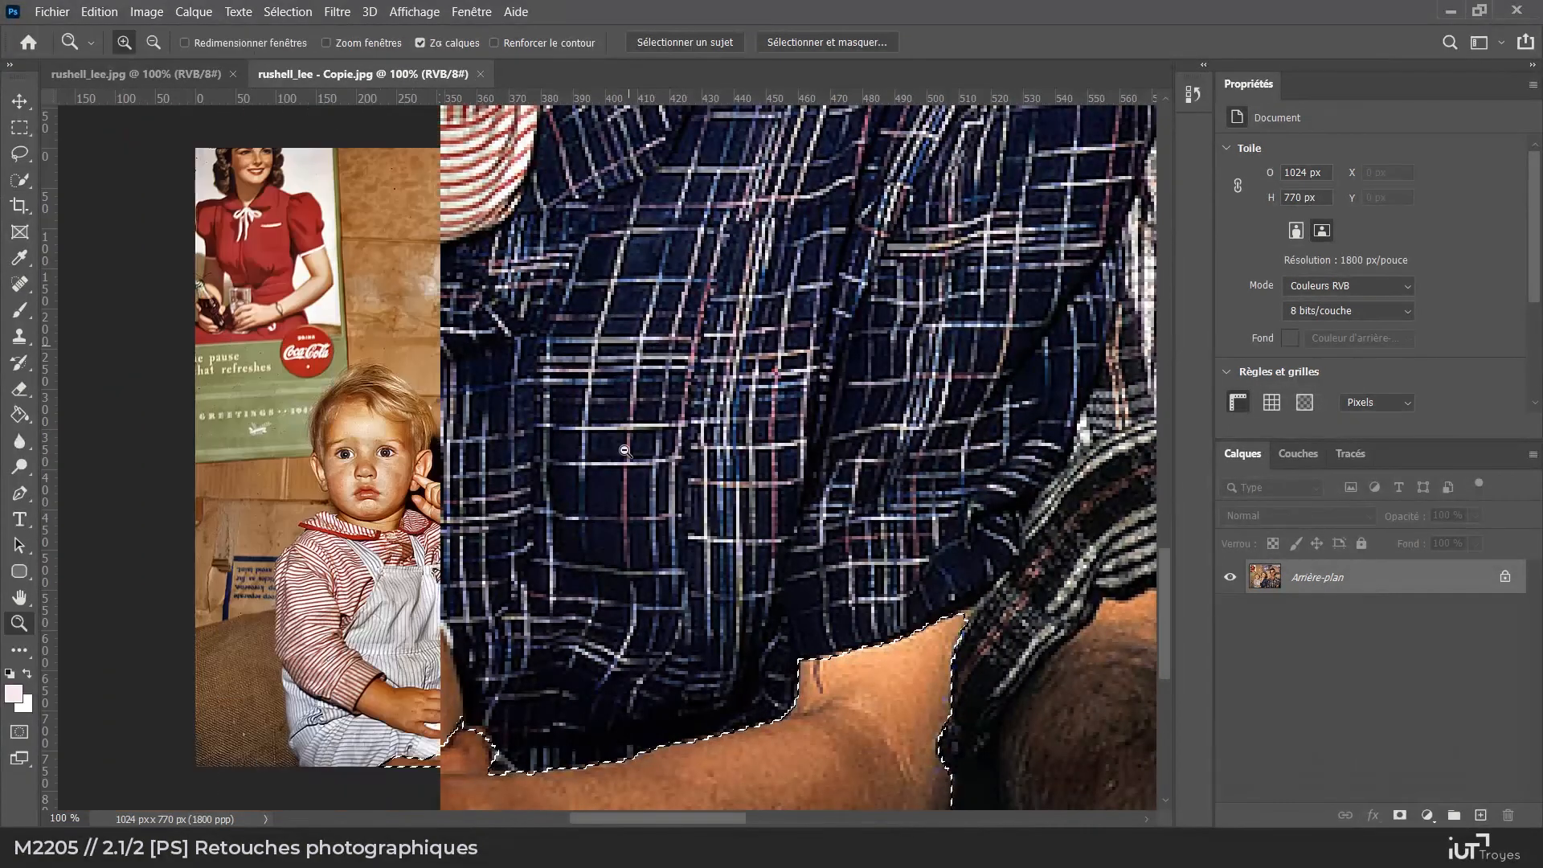
pyautogui.click(151, 75)
pyautogui.click(340, 79)
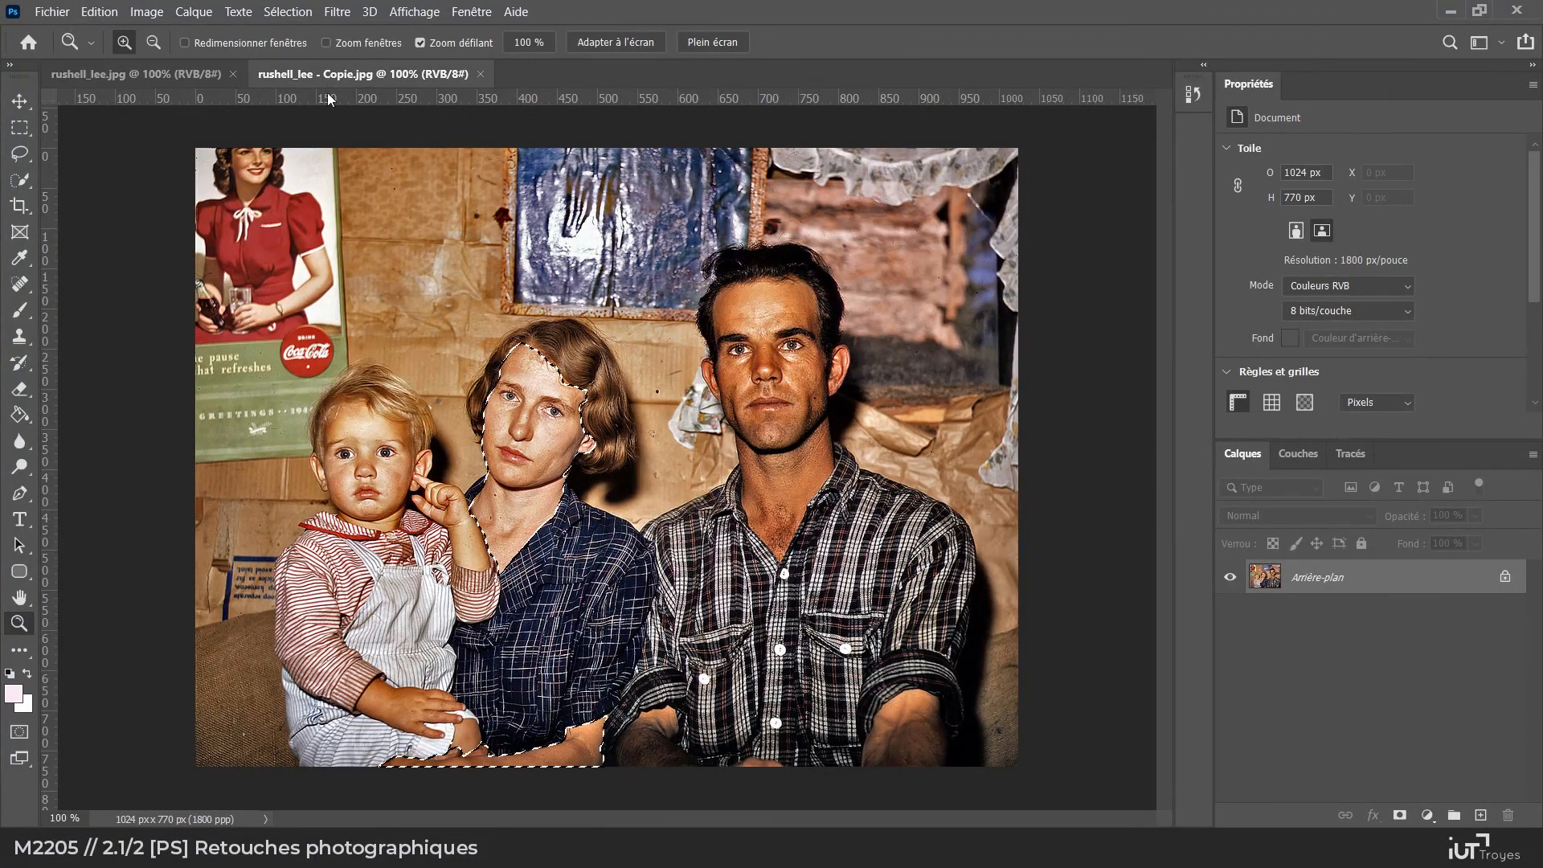
pyautogui.click(146, 11)
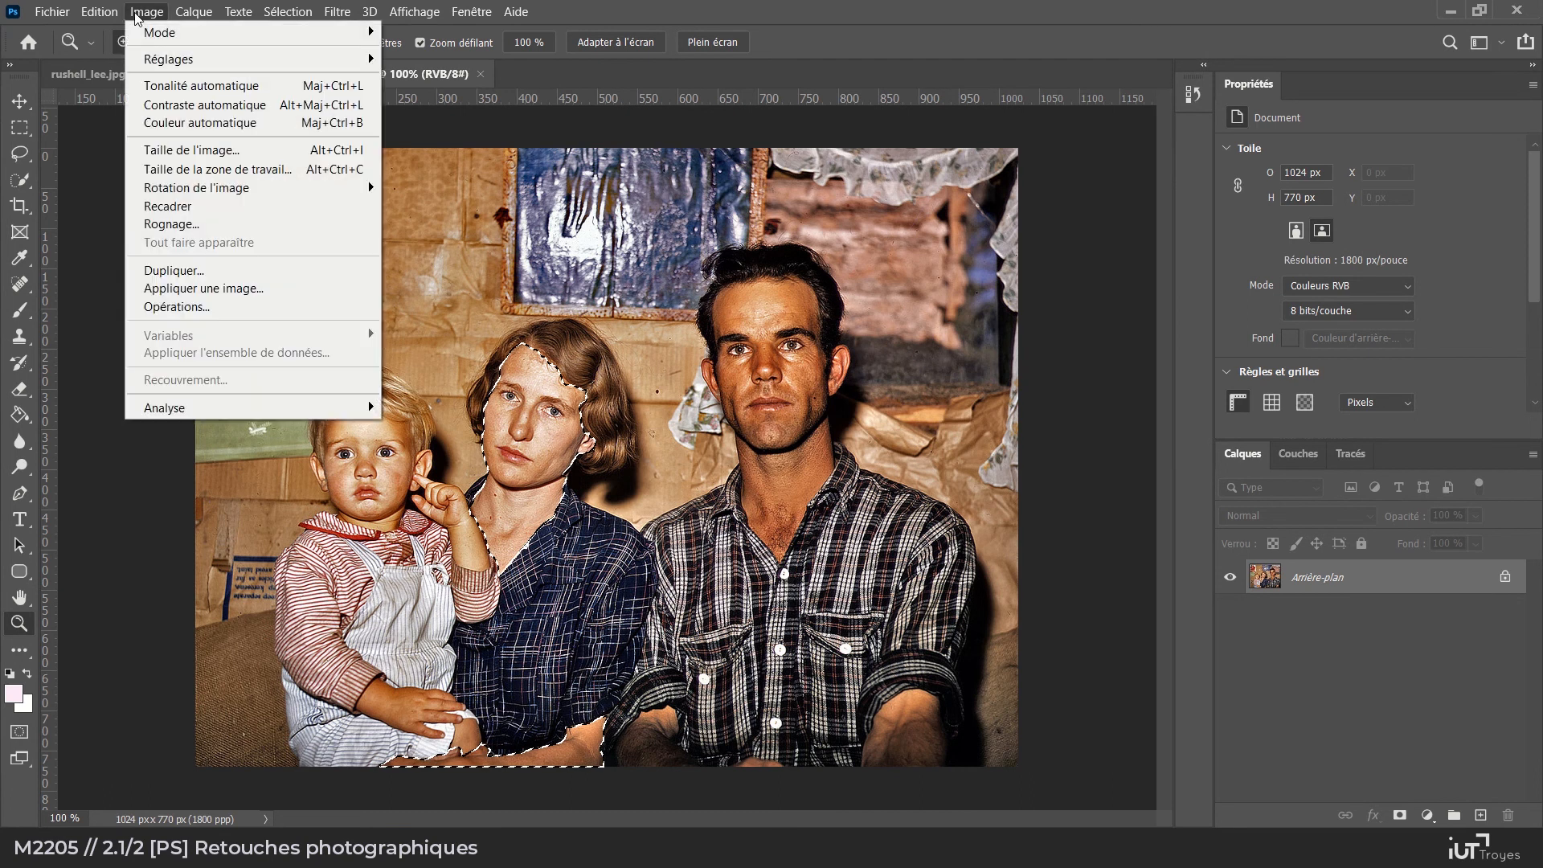
pyautogui.moveTo(169, 58)
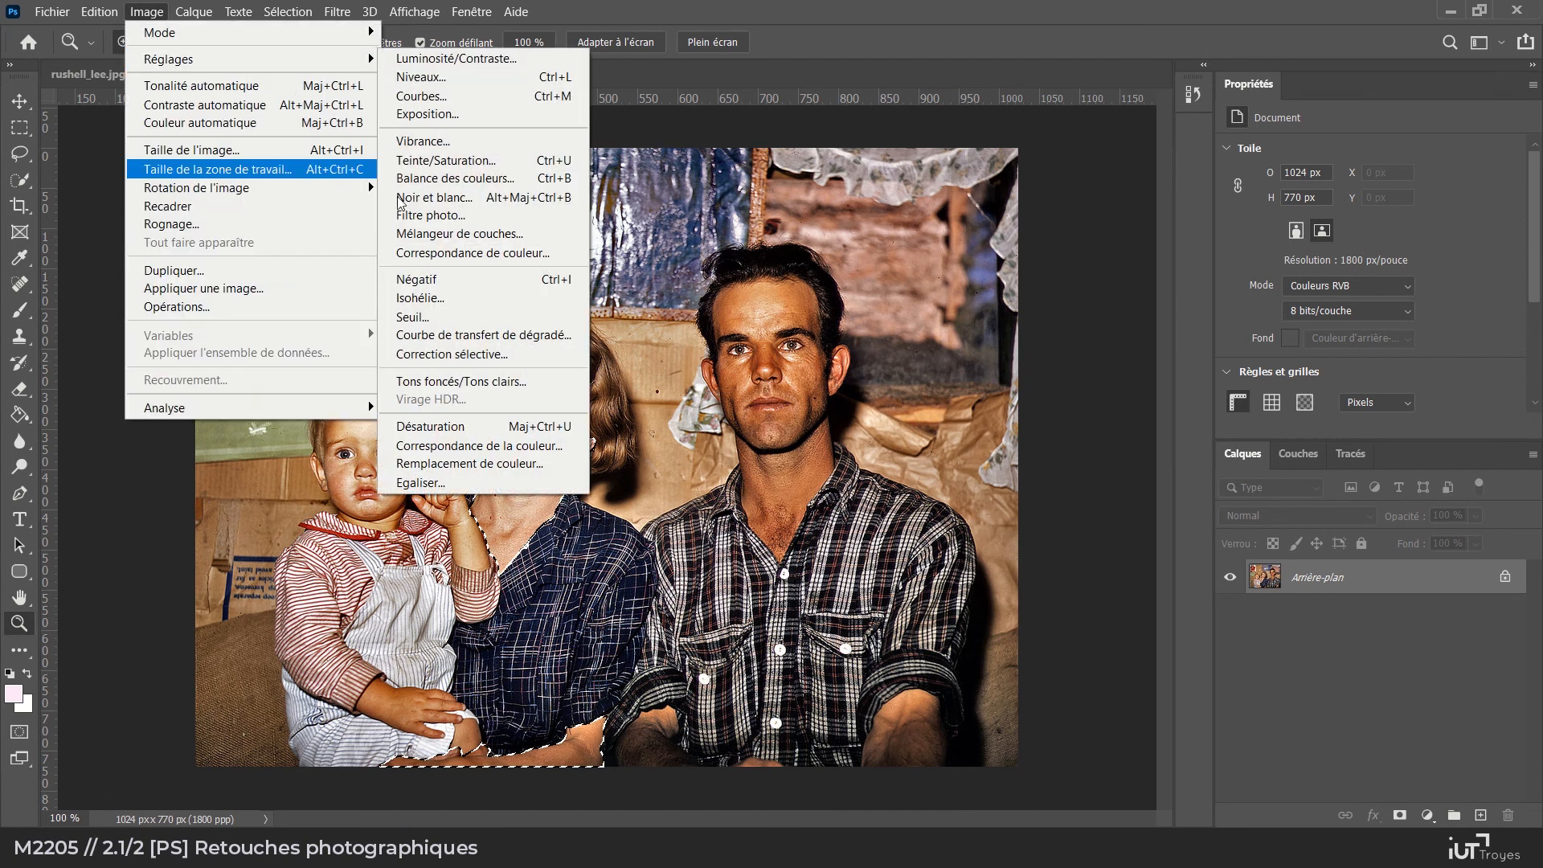
pyautogui.click(477, 447)
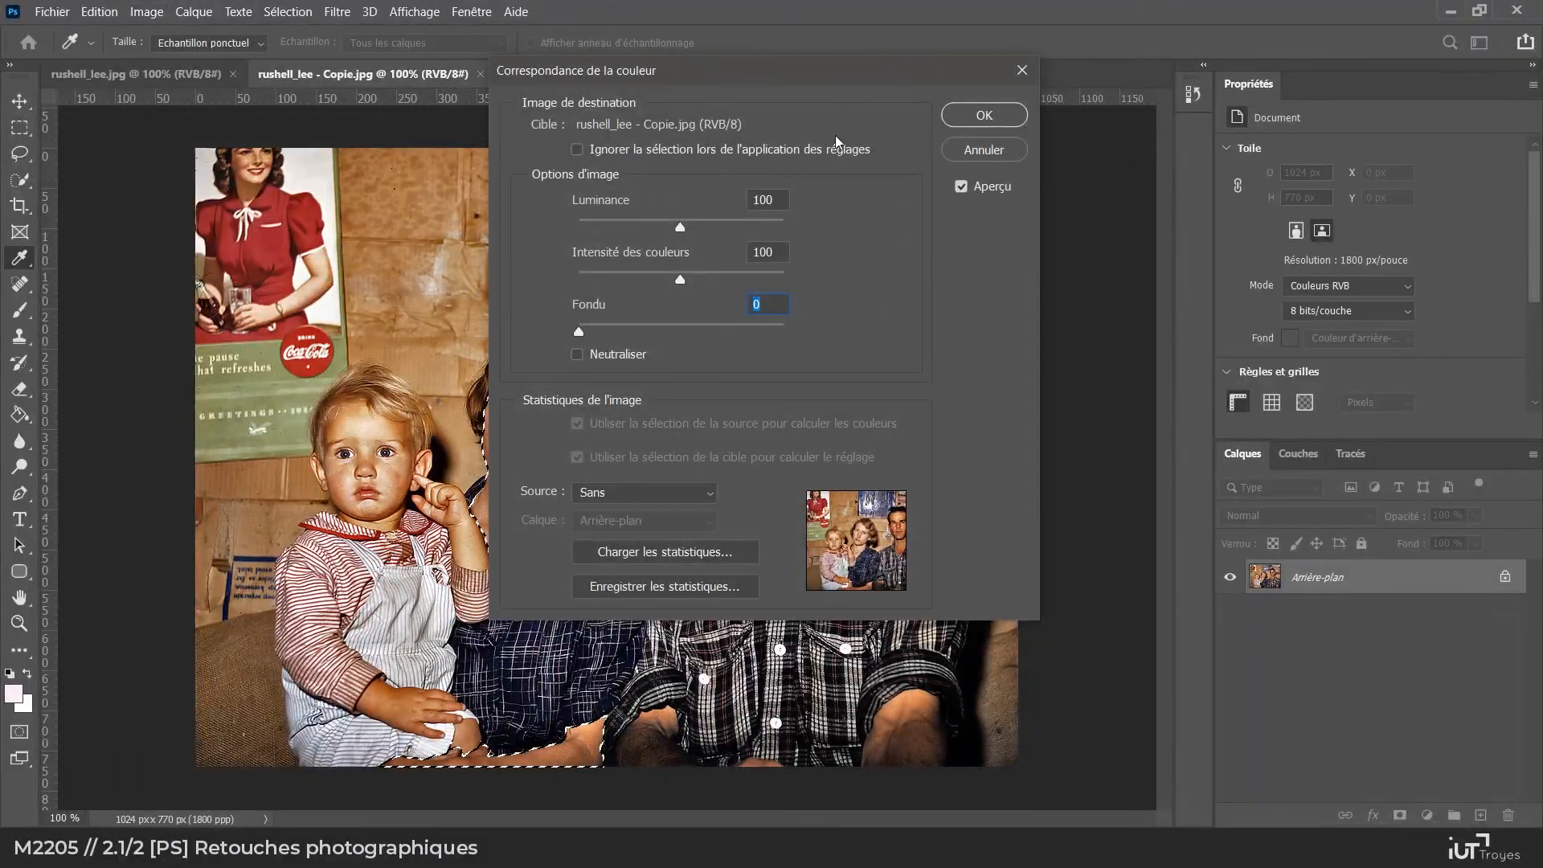
pyautogui.moveTo(695, 78); pyautogui.dragTo(1171, 189)
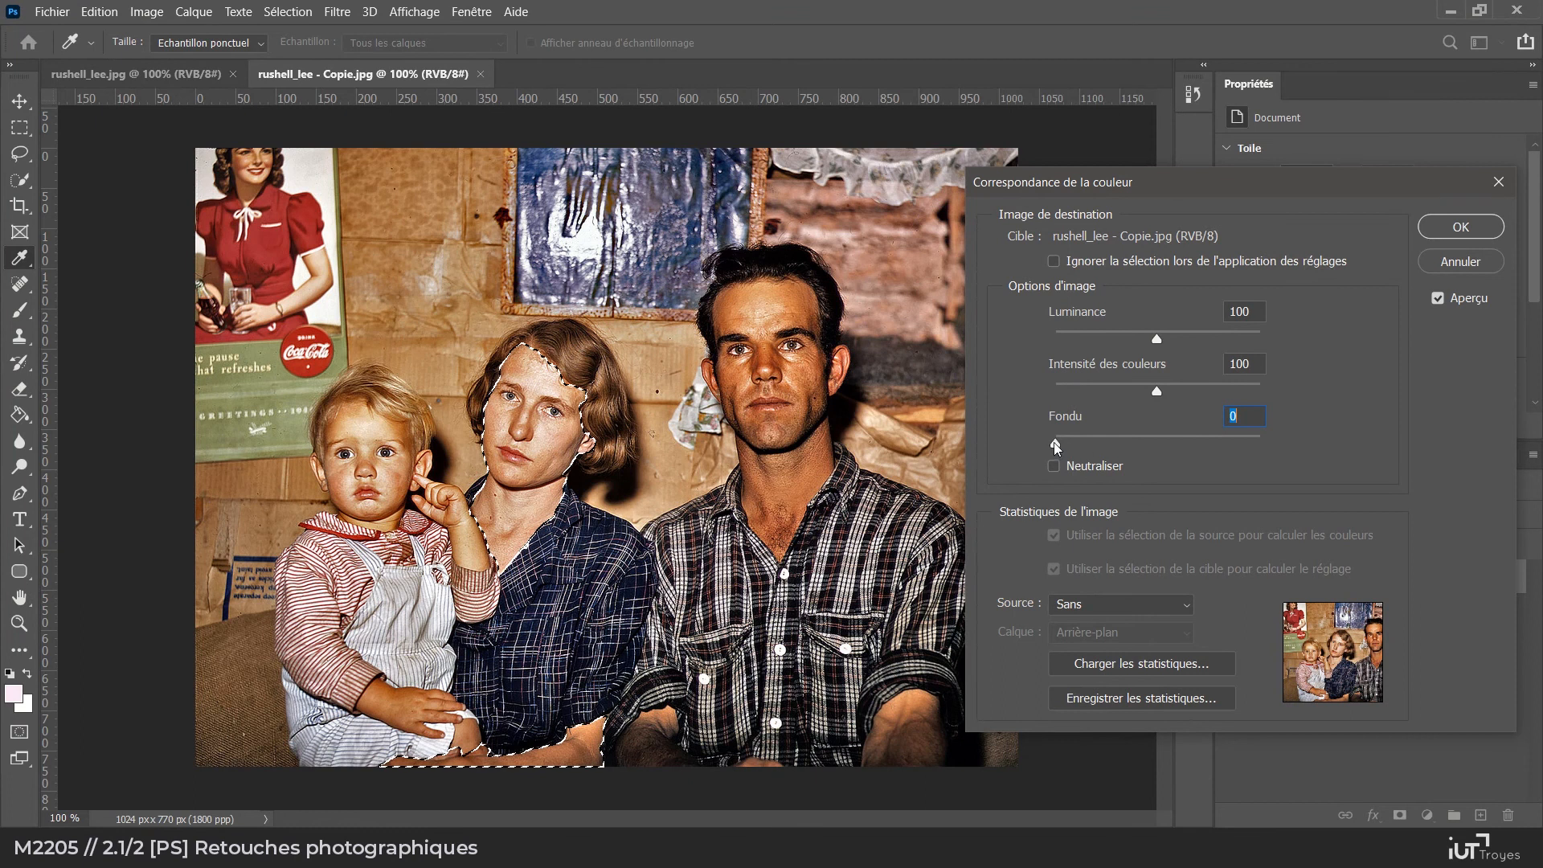
pyautogui.click(1140, 604)
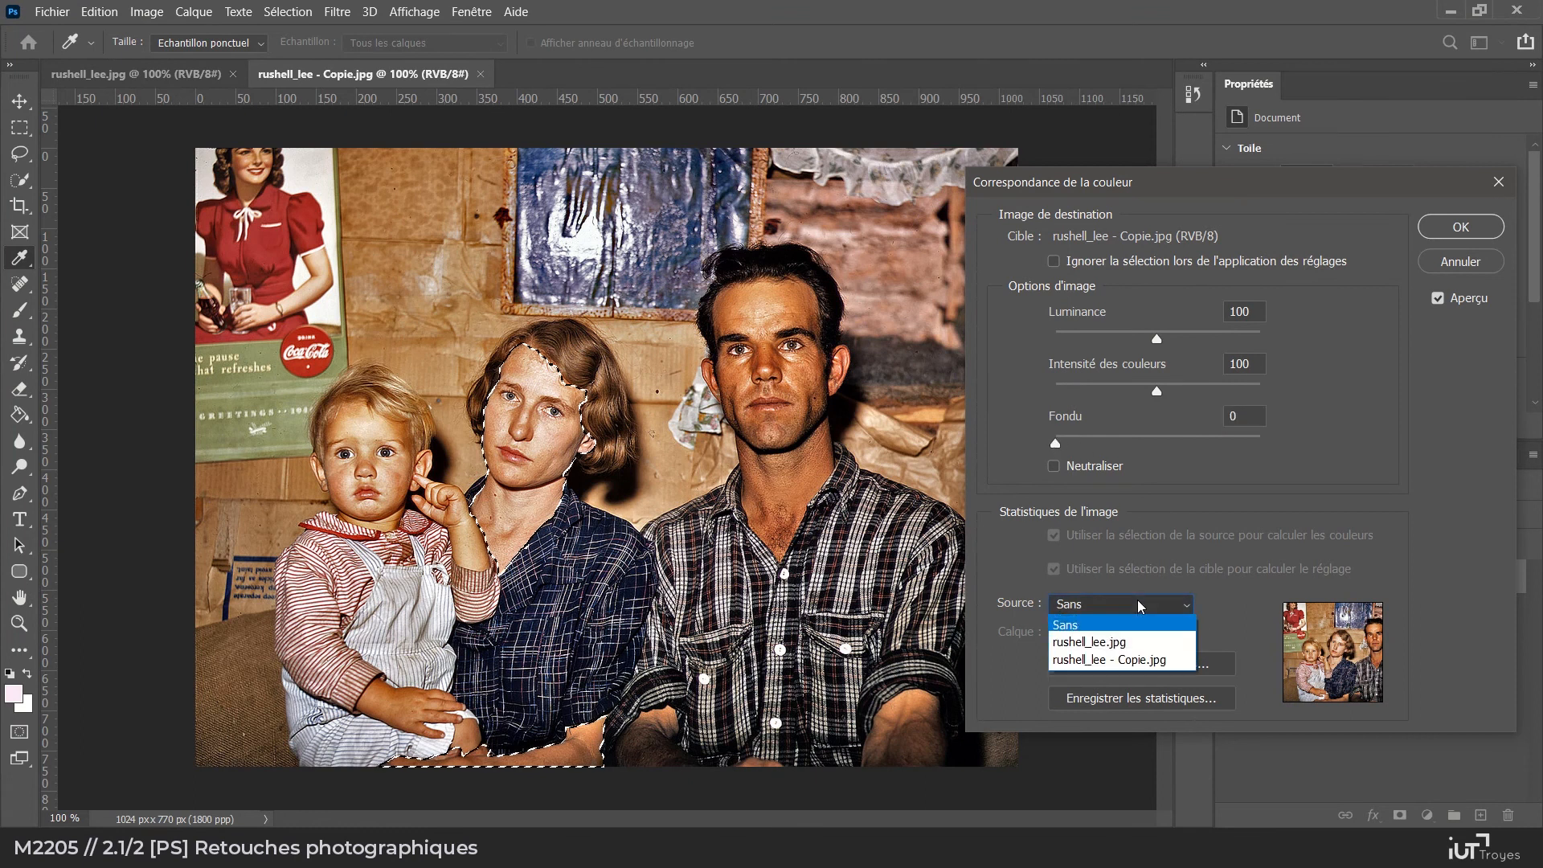
pyautogui.click(1109, 642)
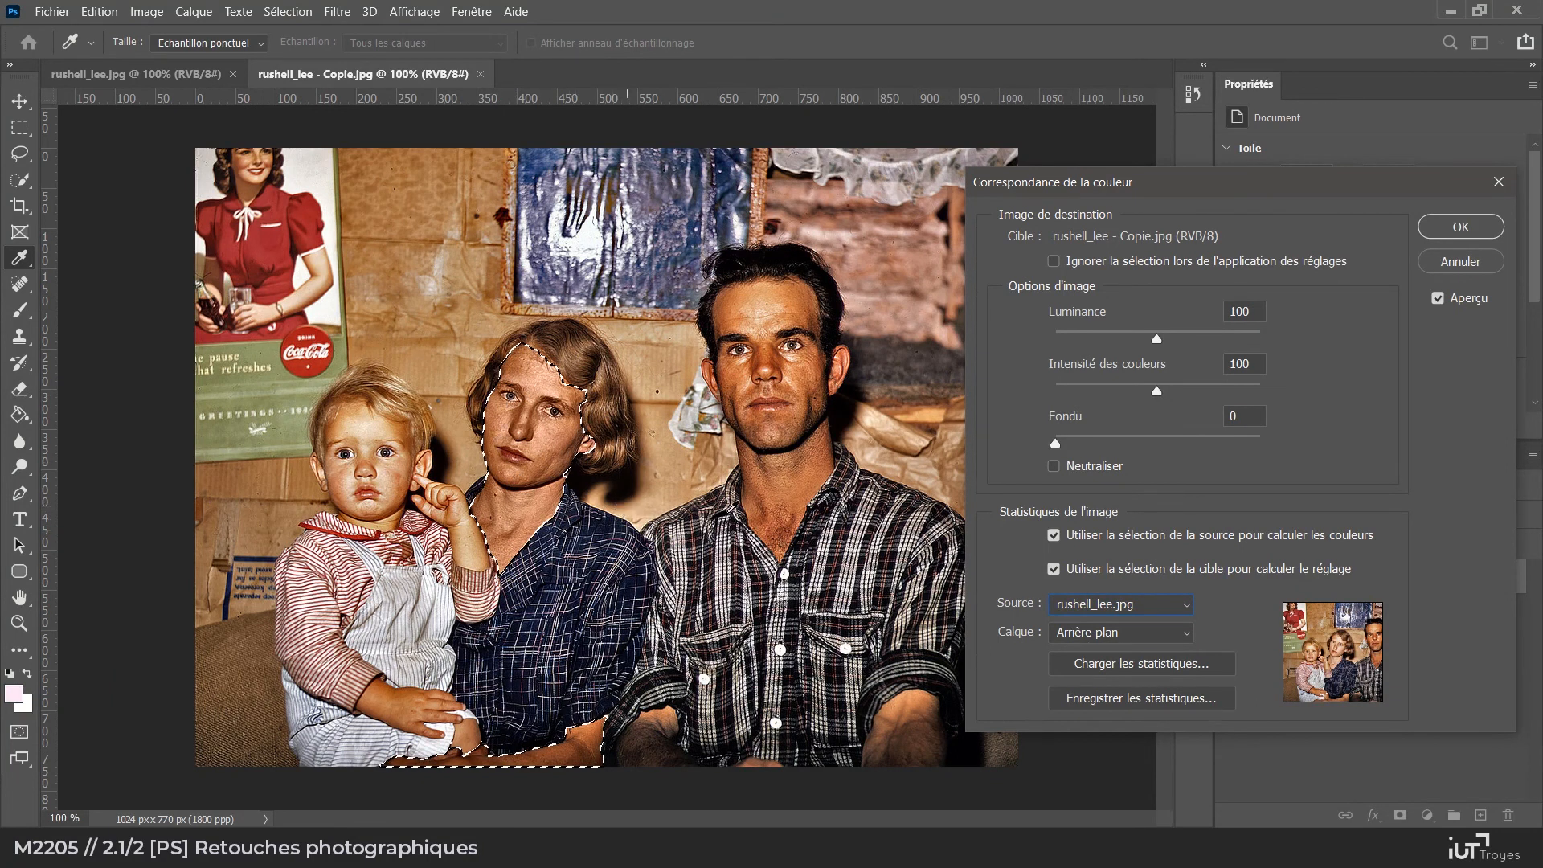
# Compare strong and weak fading of the colour match, set Fondu to 52 and apply it to the woman's skin
pyautogui.moveTo(1055, 443); pyautogui.dragTo(1282, 440)
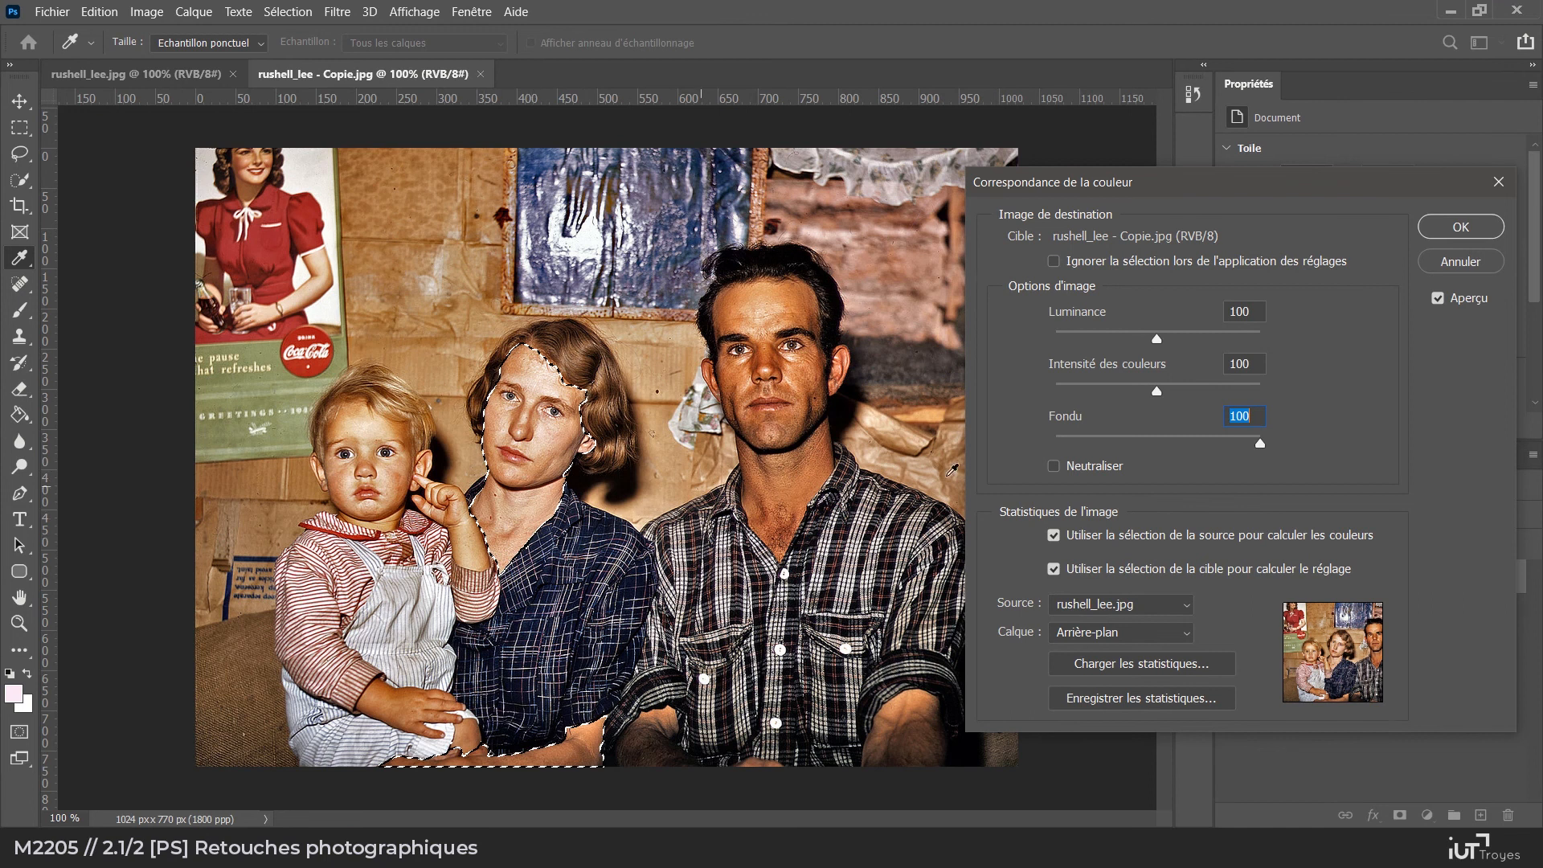
pyautogui.moveTo(1260, 443); pyautogui.dragTo(1005, 459)
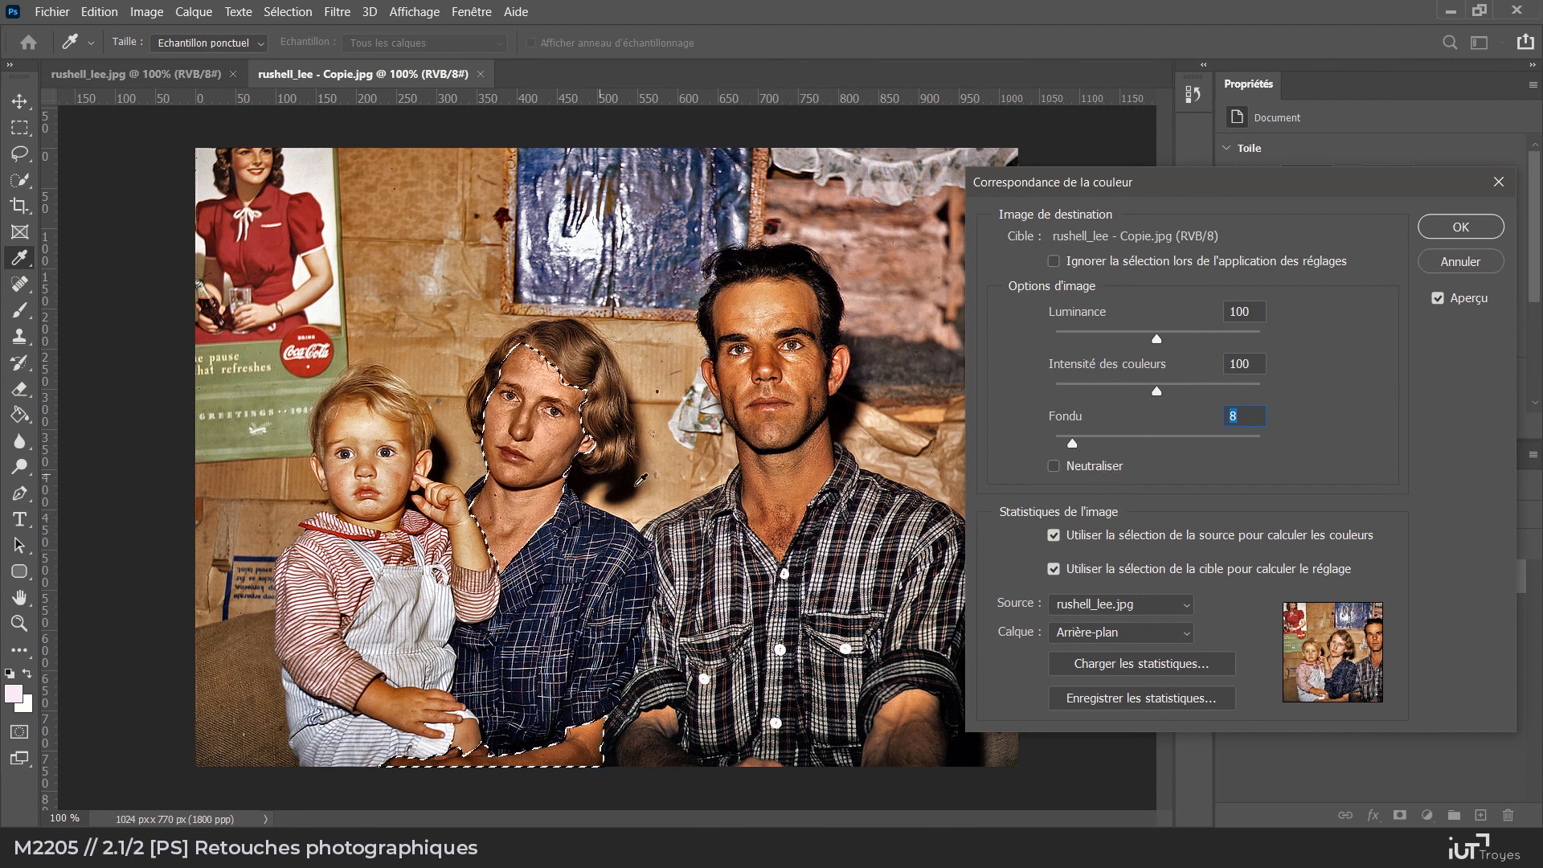
pyautogui.click(1123, 440)
pyautogui.click(1162, 442)
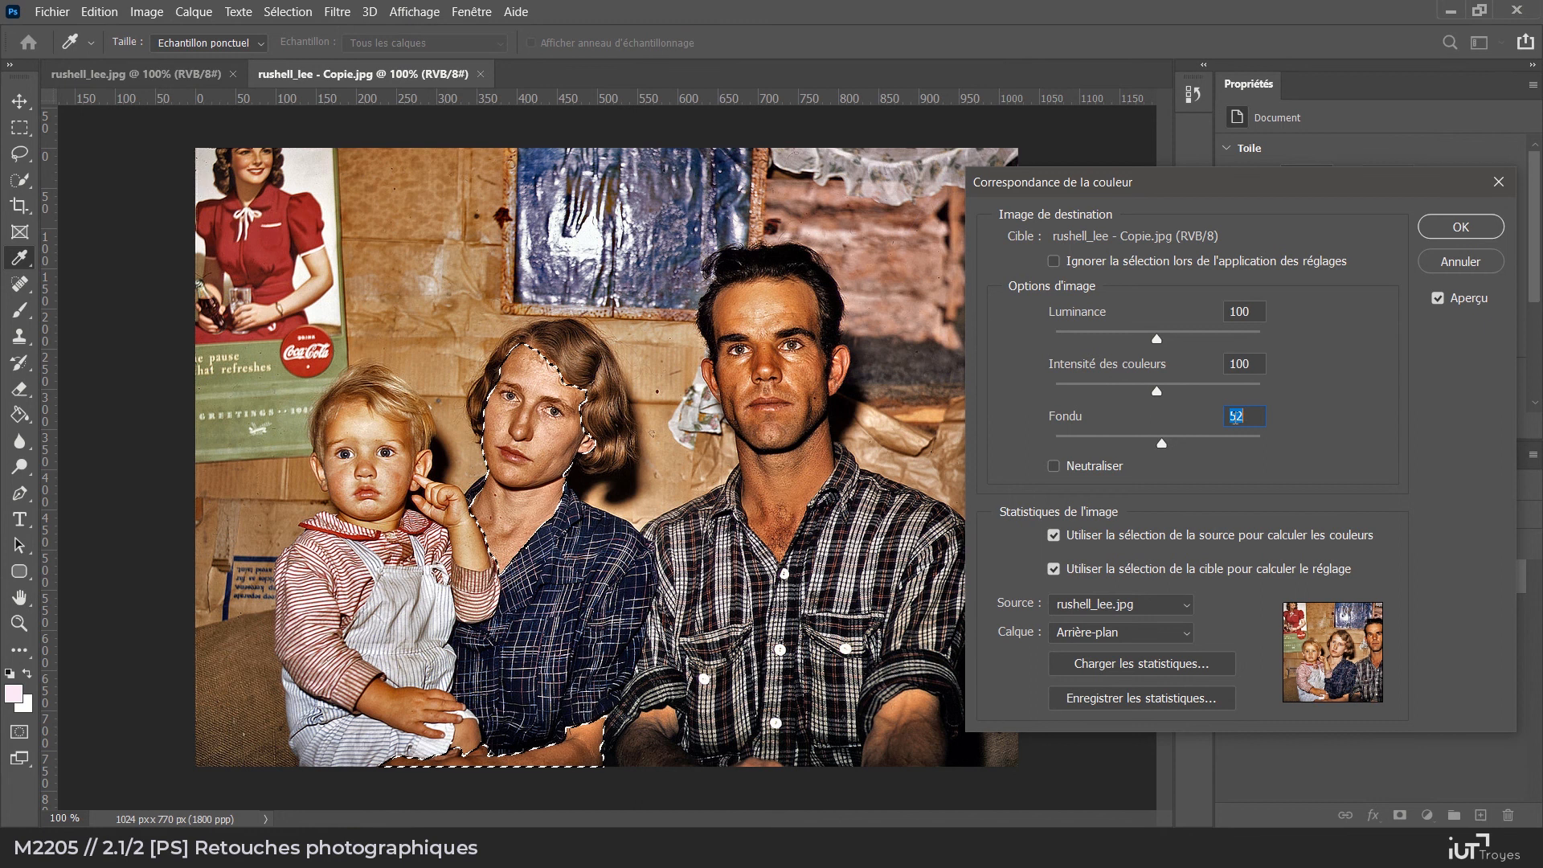
pyautogui.press('z')
pyautogui.click(1461, 228)
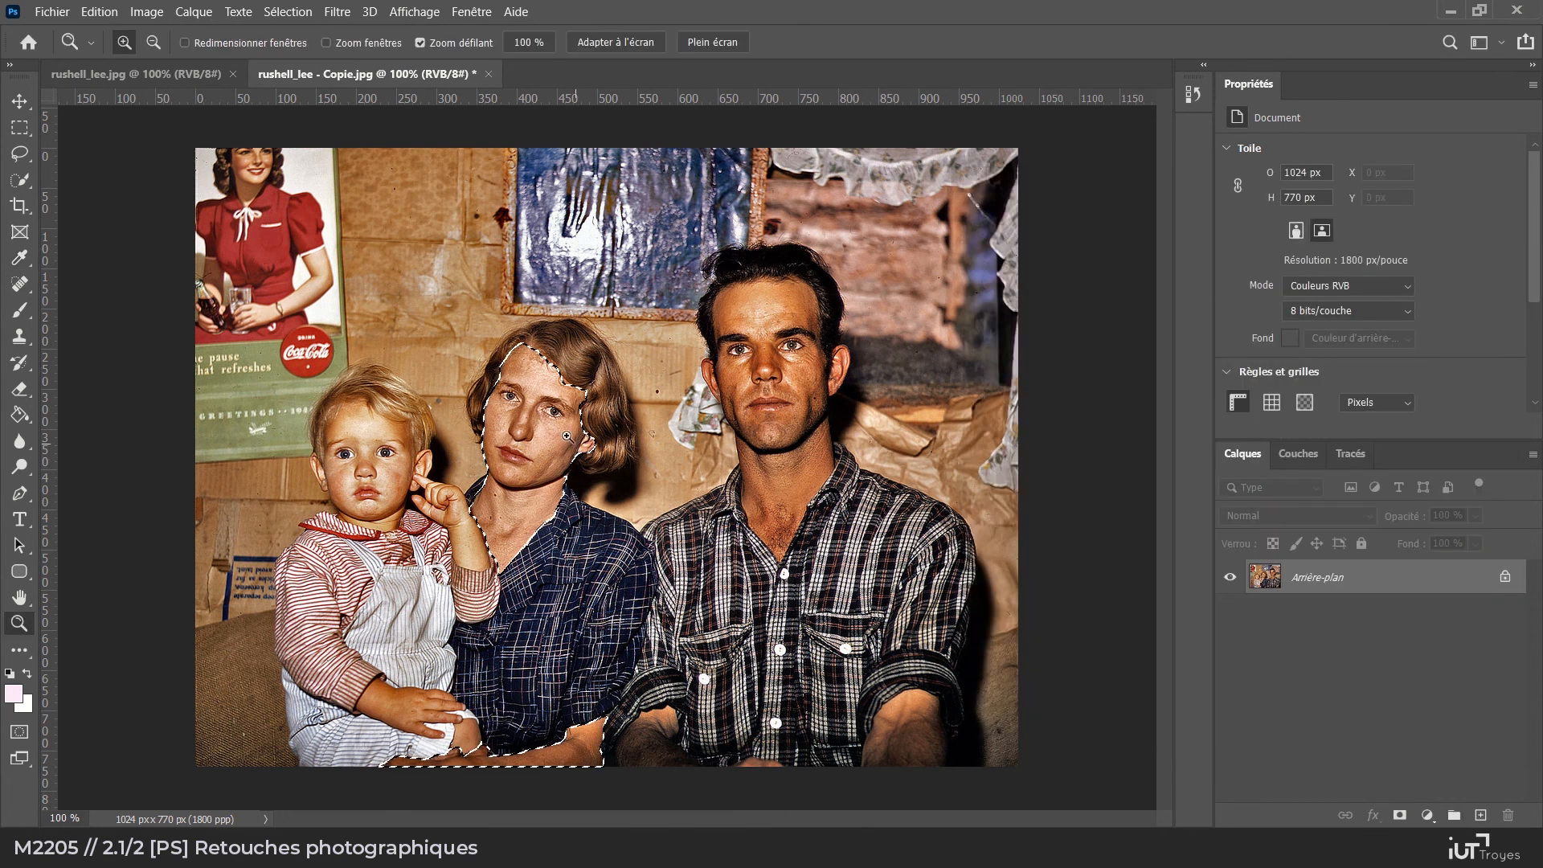
pyautogui.click(567, 436)
pyautogui.click(555, 426)
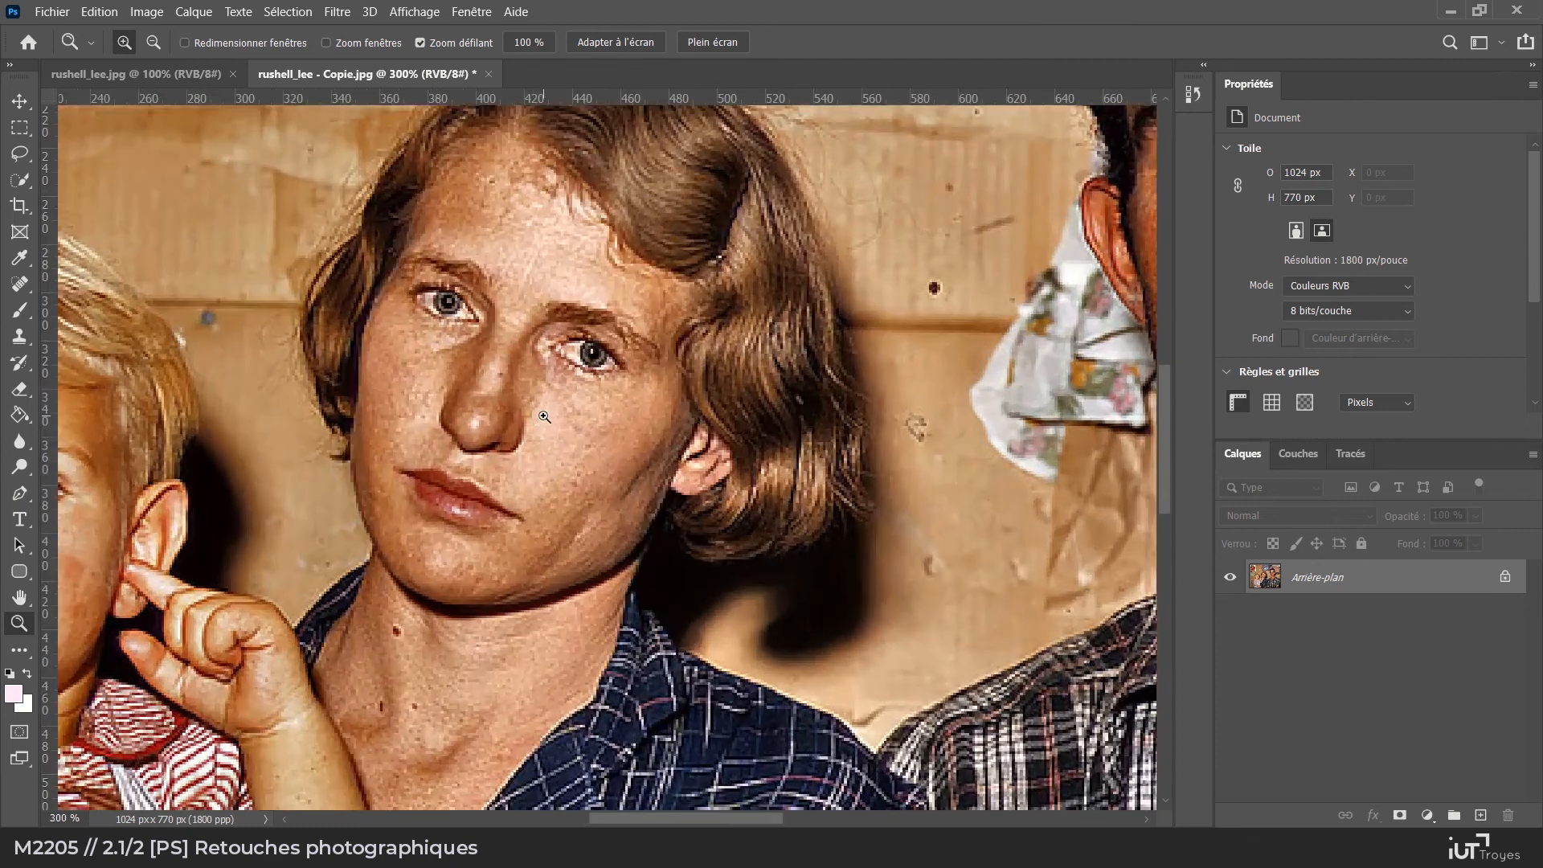
pyautogui.click(573, 346)
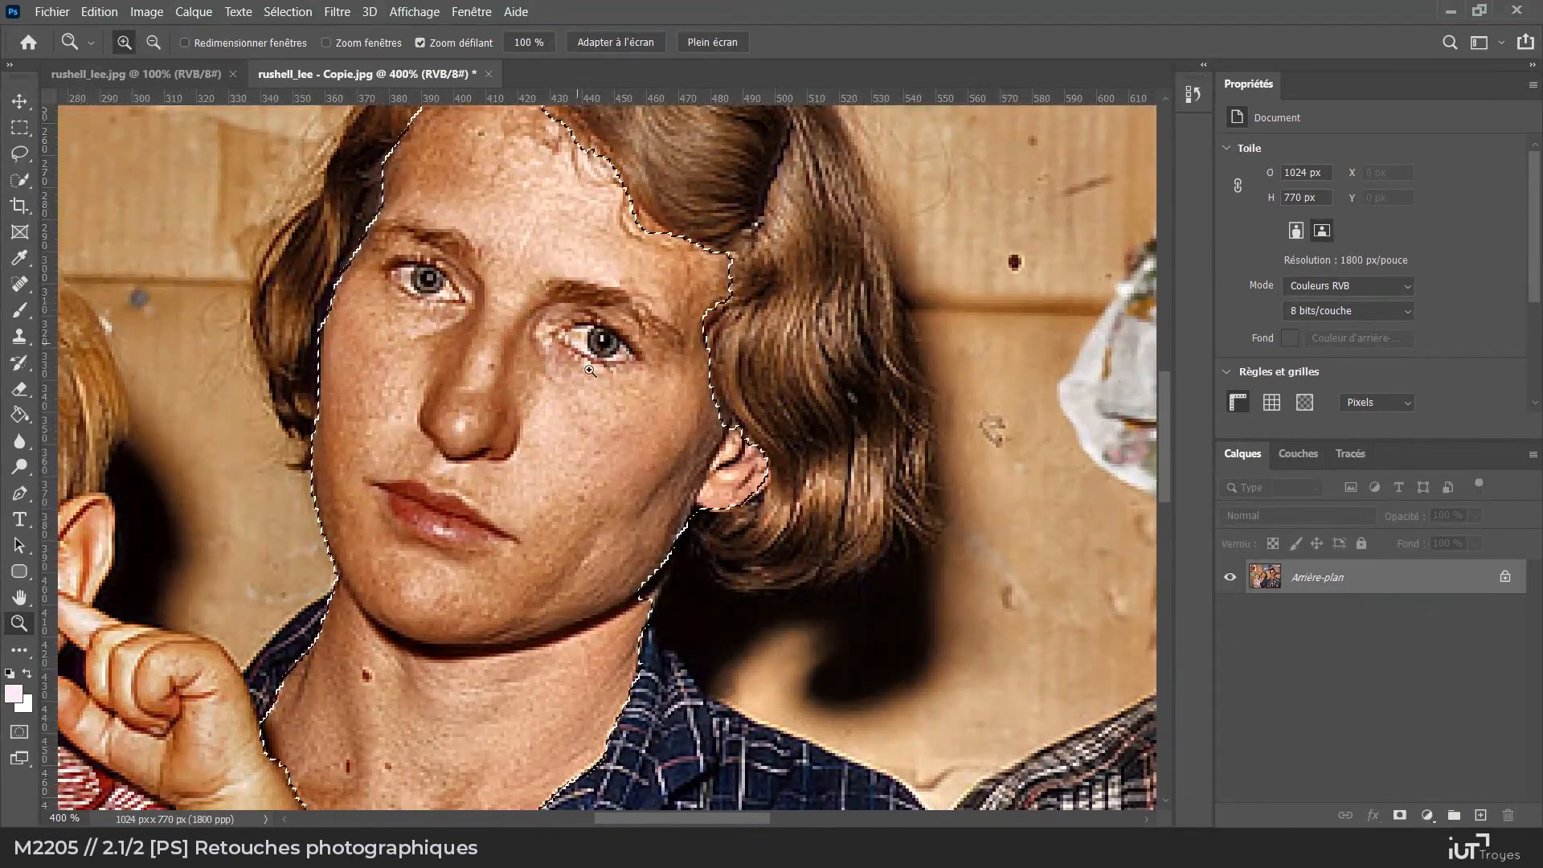
pyautogui.keyDown('alt'); pyautogui.click(573, 446); pyautogui.keyUp('alt')
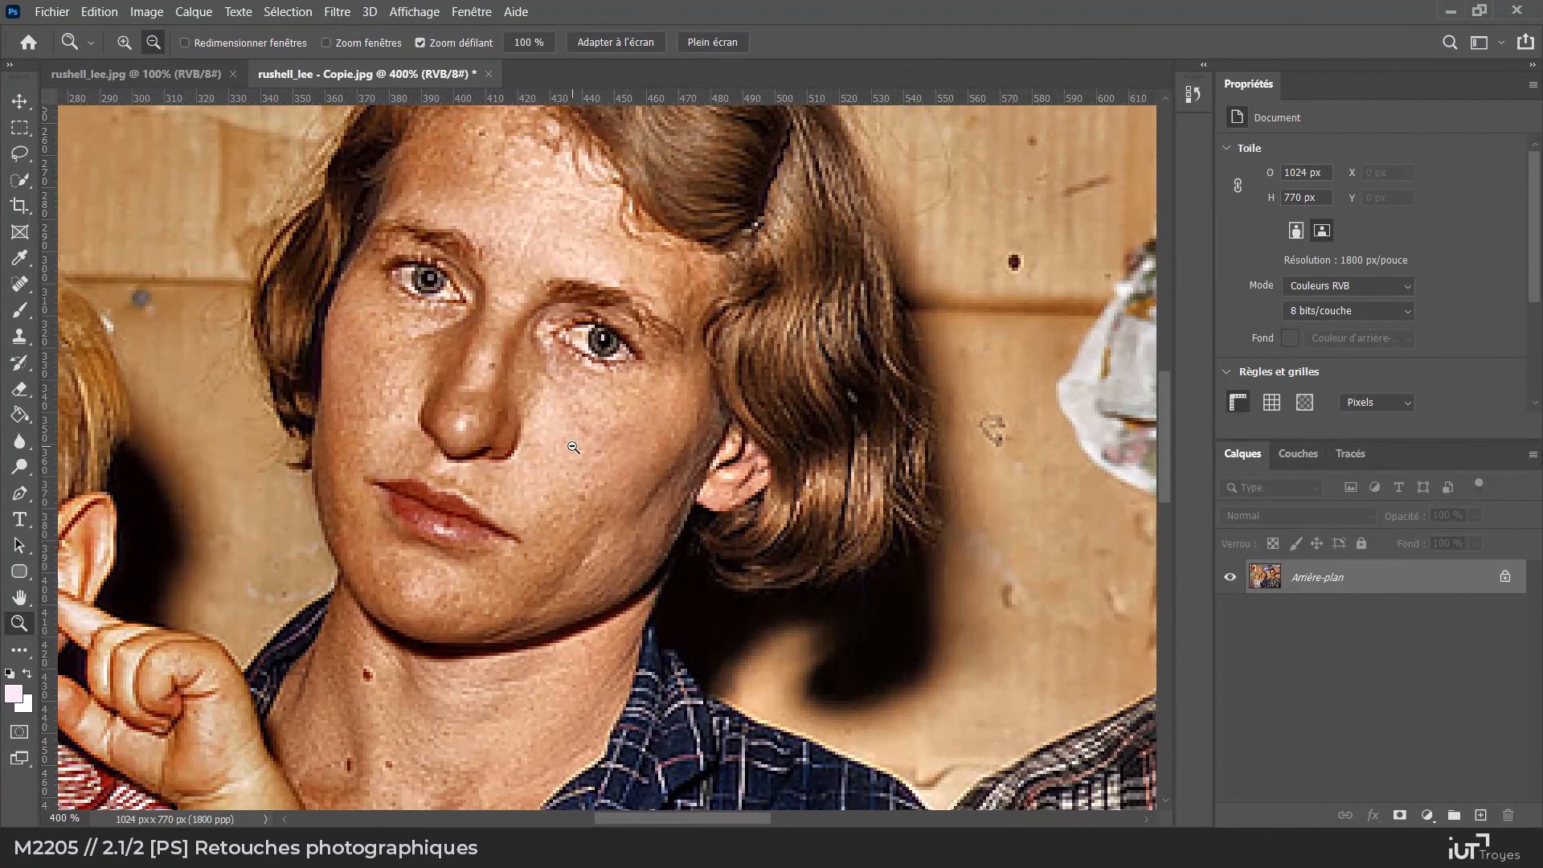
pyautogui.keyDown('alt'); pyautogui.click(624, 486); pyautogui.keyUp('alt')
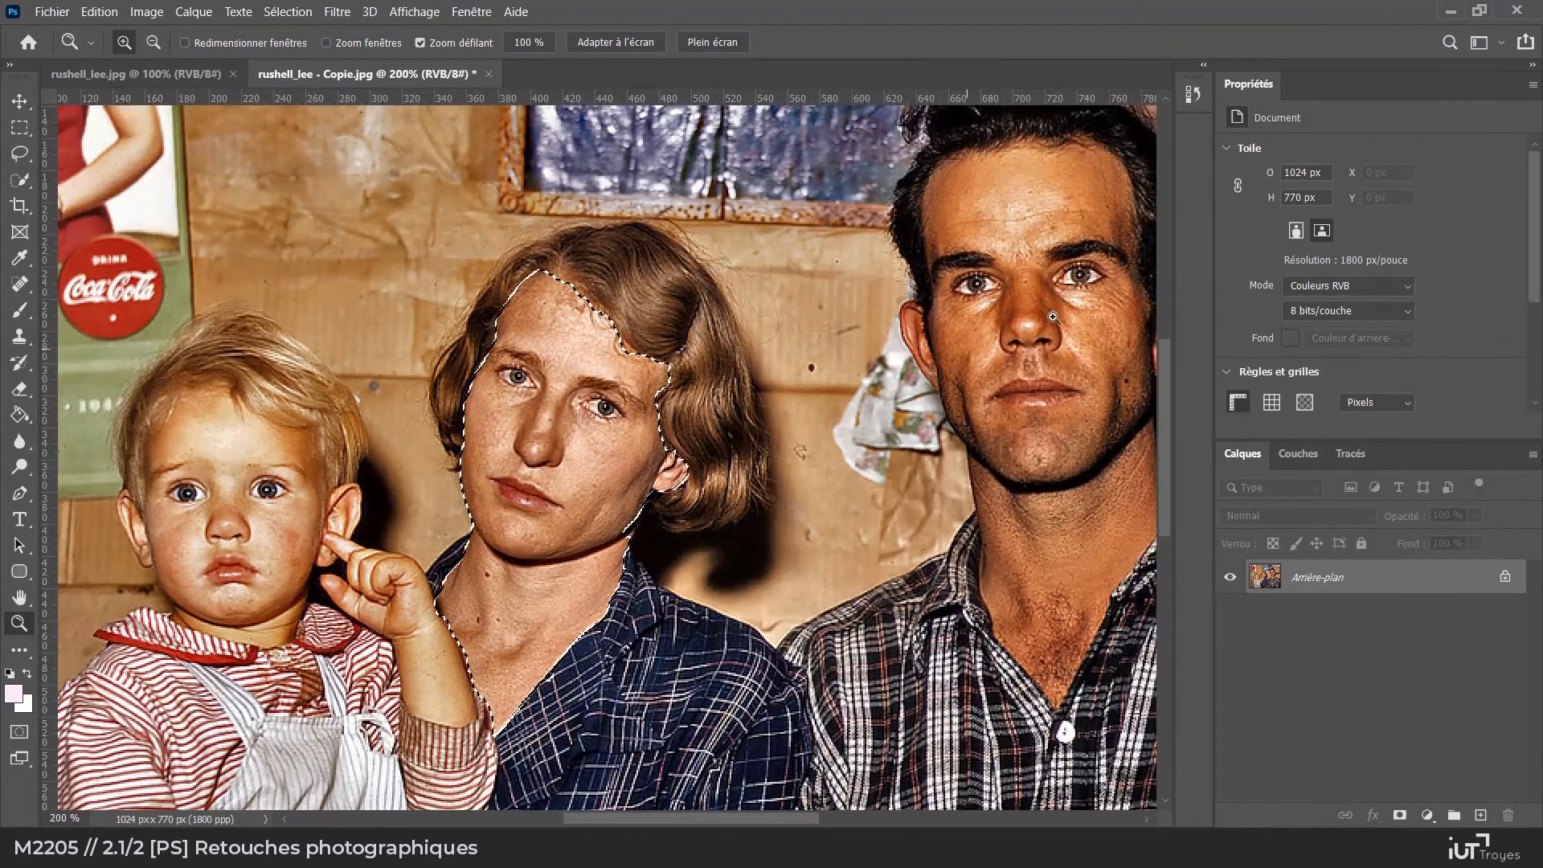
pyautogui.hotkey('ctrl', 'd')
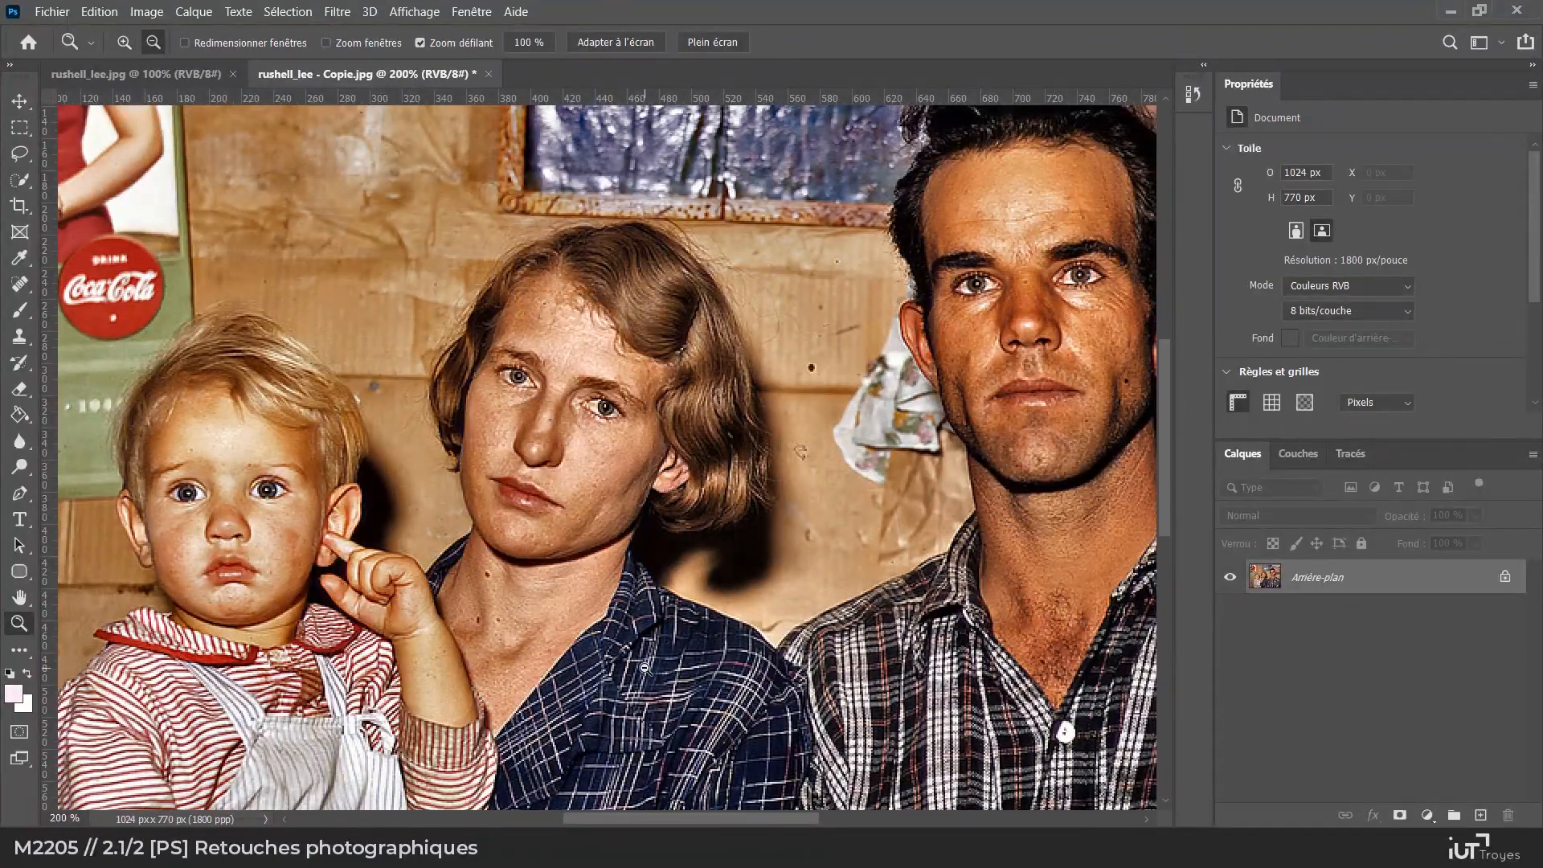
pyautogui.keyDown('alt'); pyautogui.click(644, 668); pyautogui.keyUp('alt')
pyautogui.hotkey('ctrl', 'z')
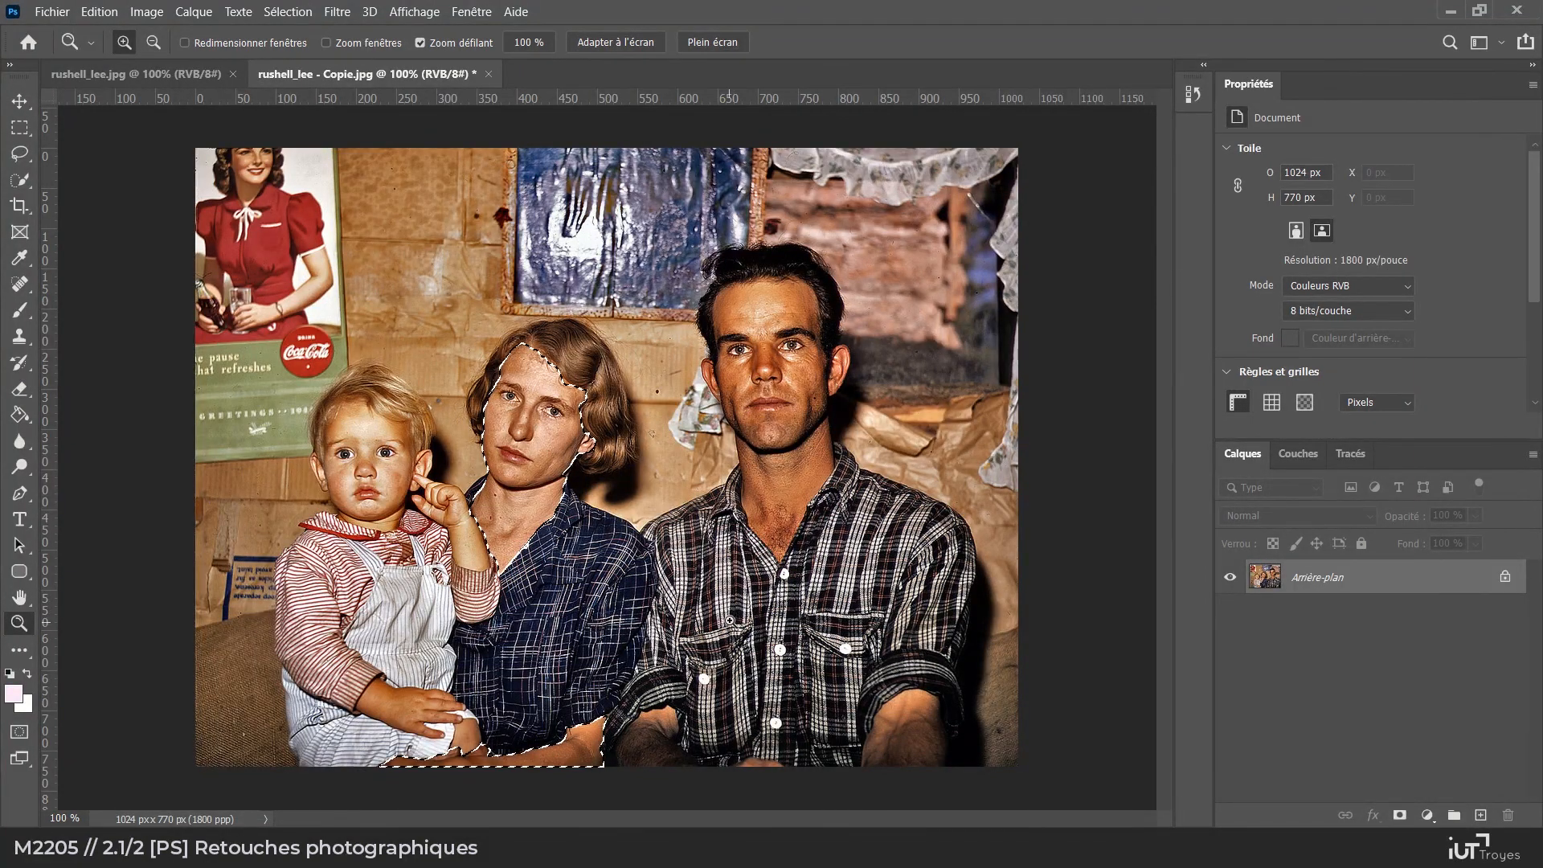
pyautogui.hotkey('ctrl', 'd')
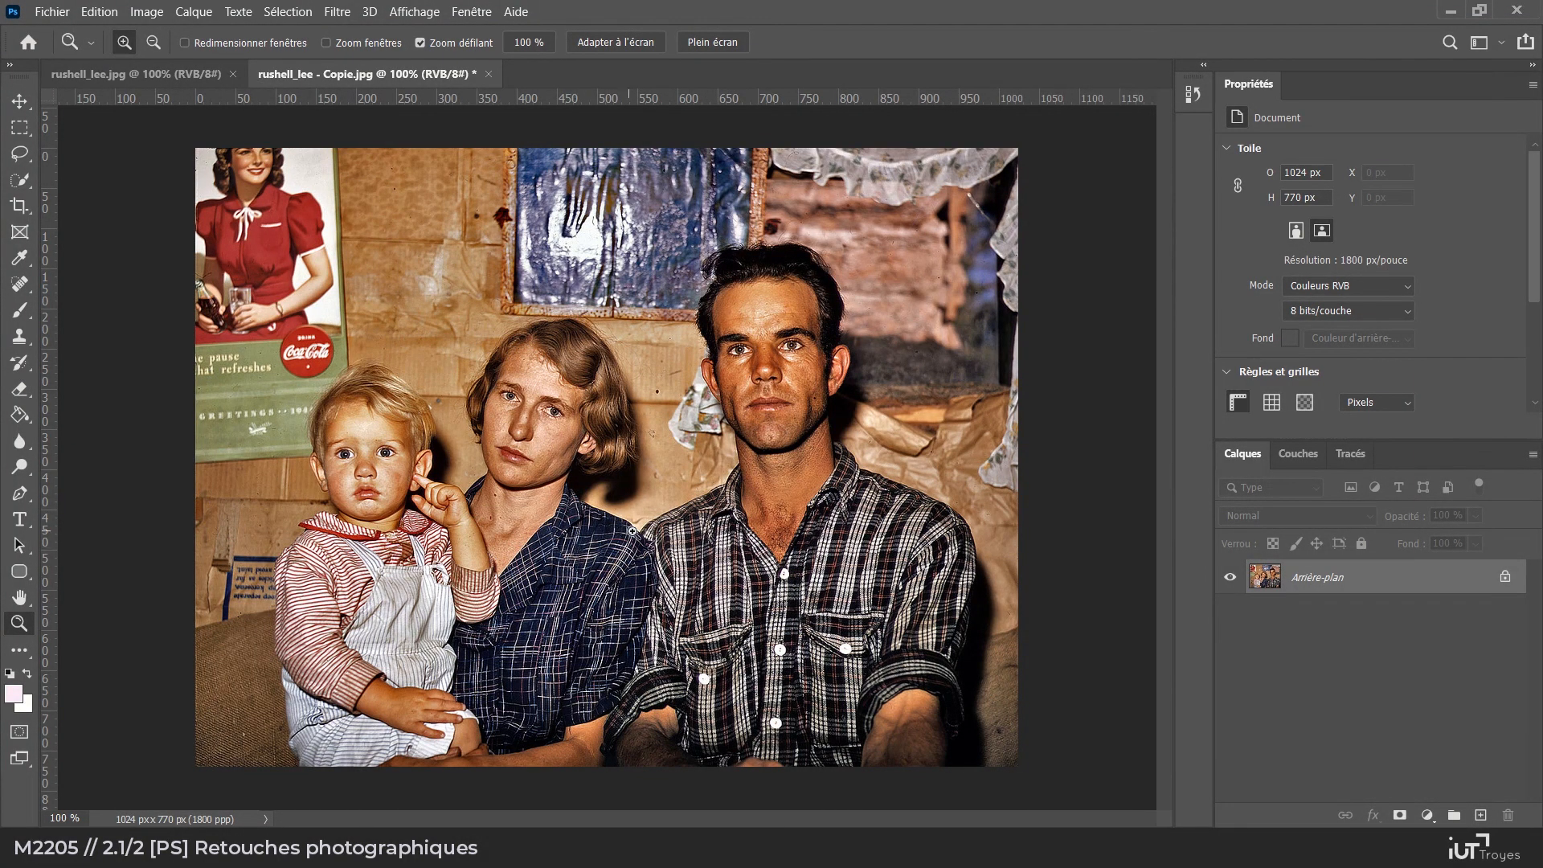
pyautogui.click(172, 75)
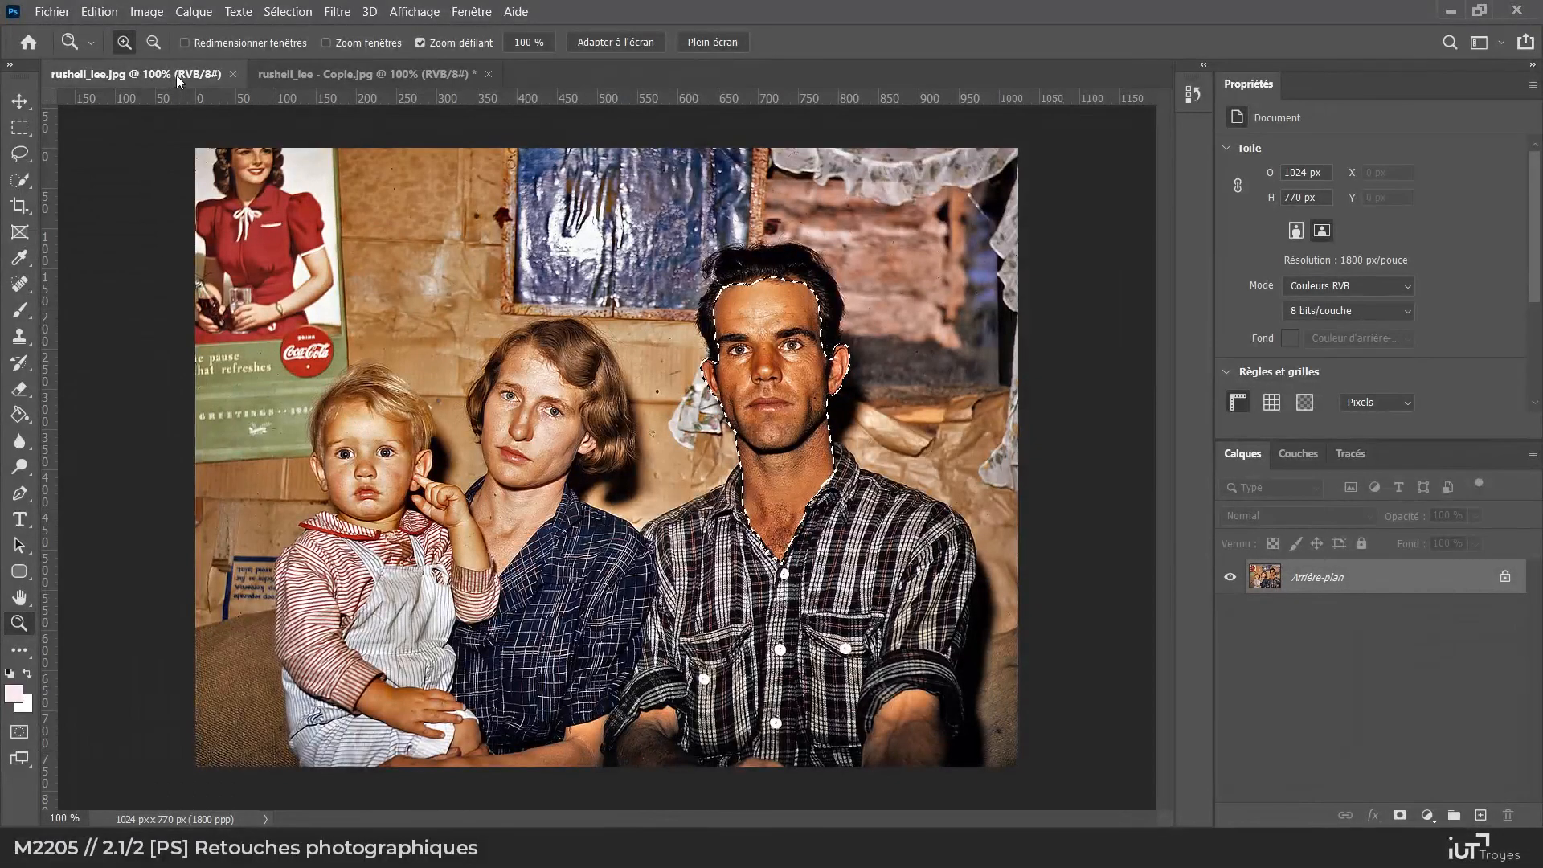
pyautogui.hotkey('ctrl', 'd')
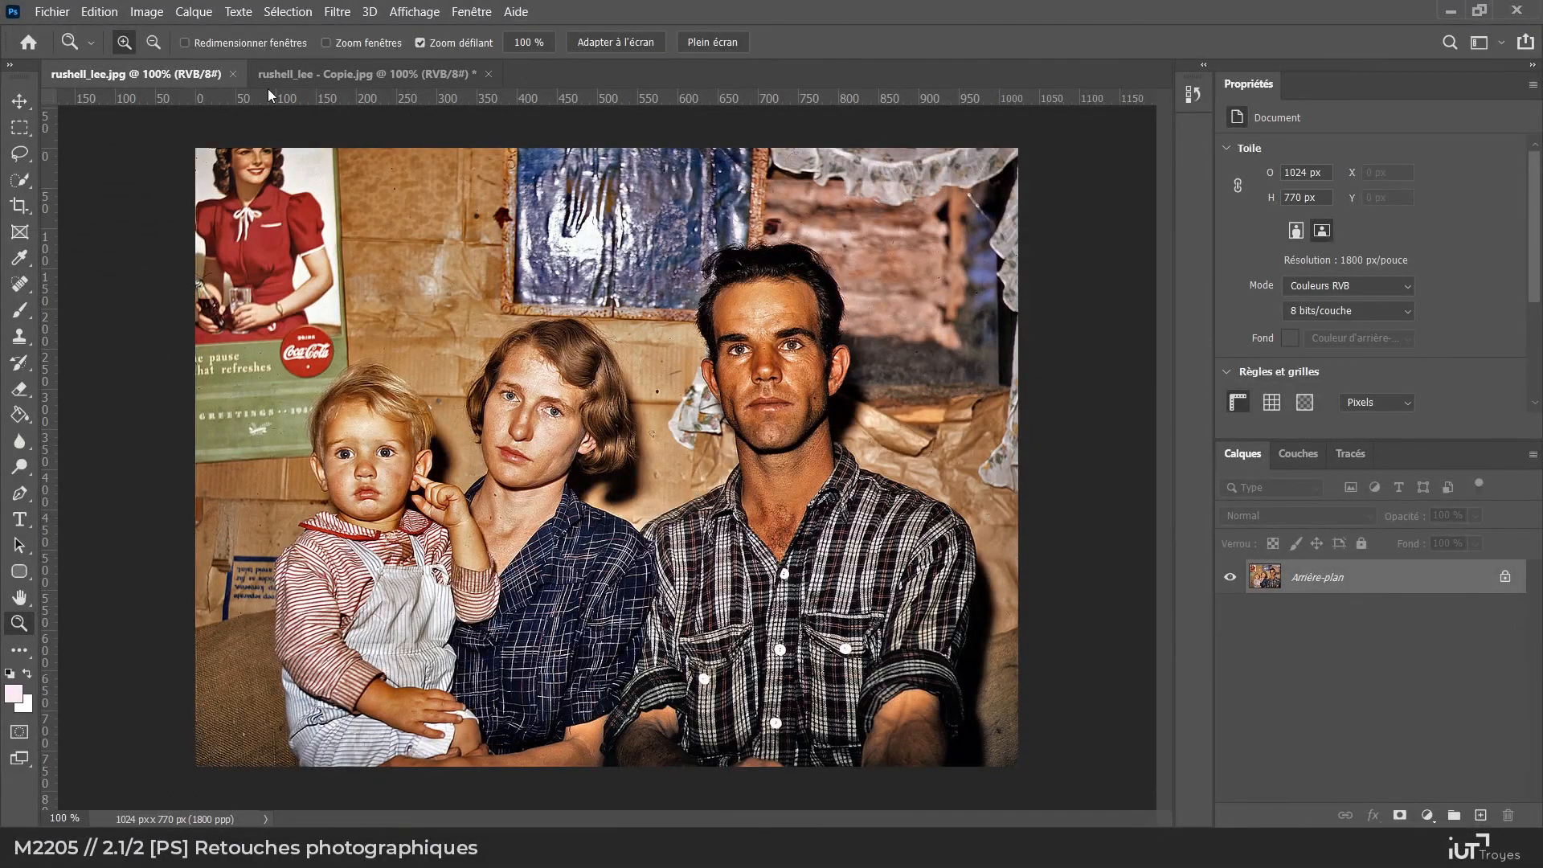
pyautogui.click(319, 81)
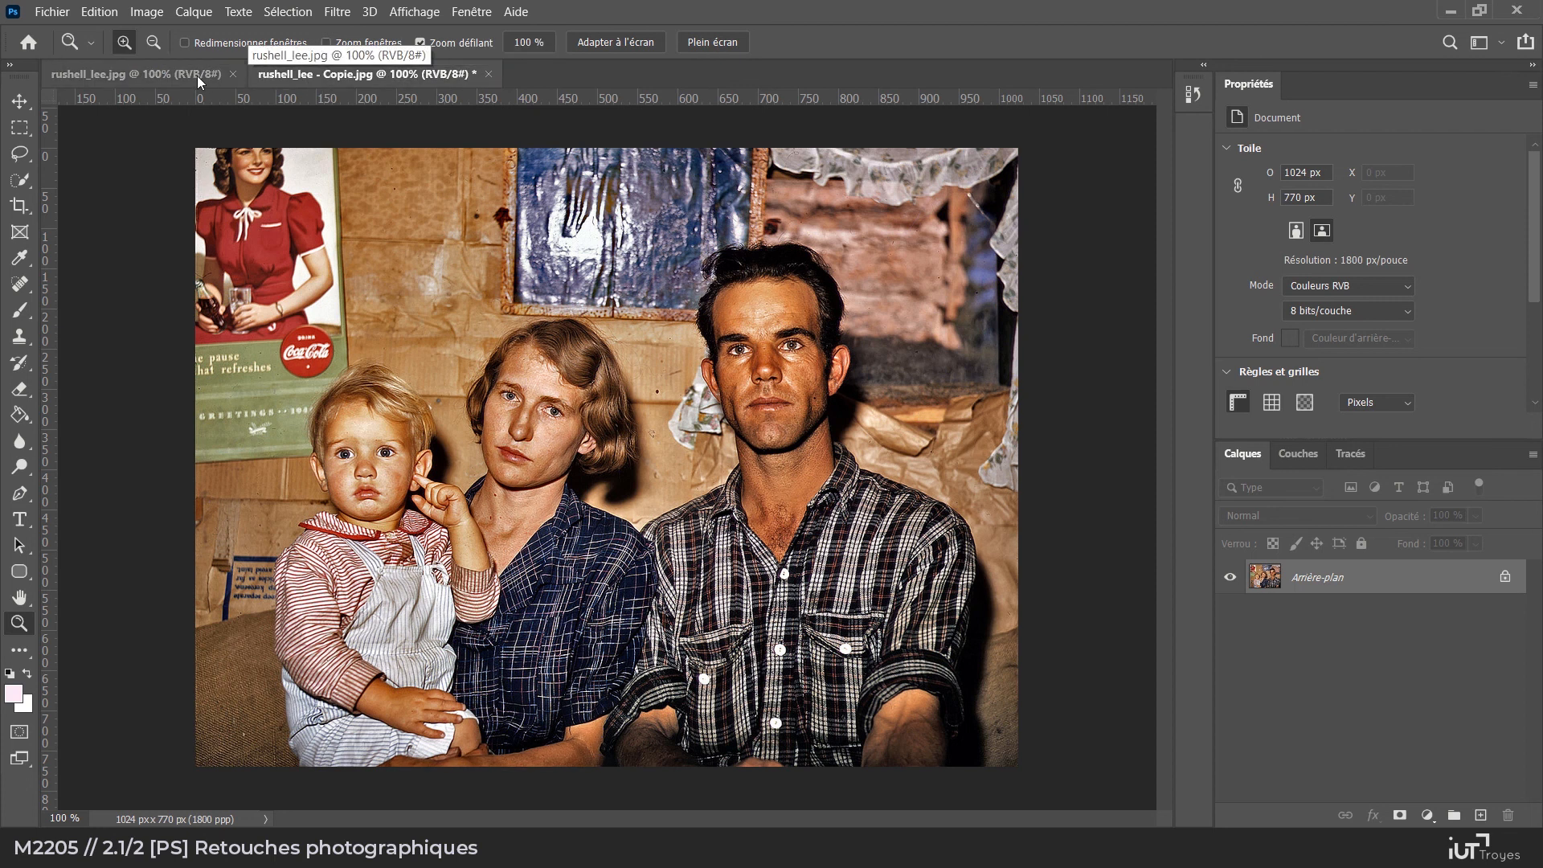
pyautogui.click(197, 74)
pyautogui.click(310, 74)
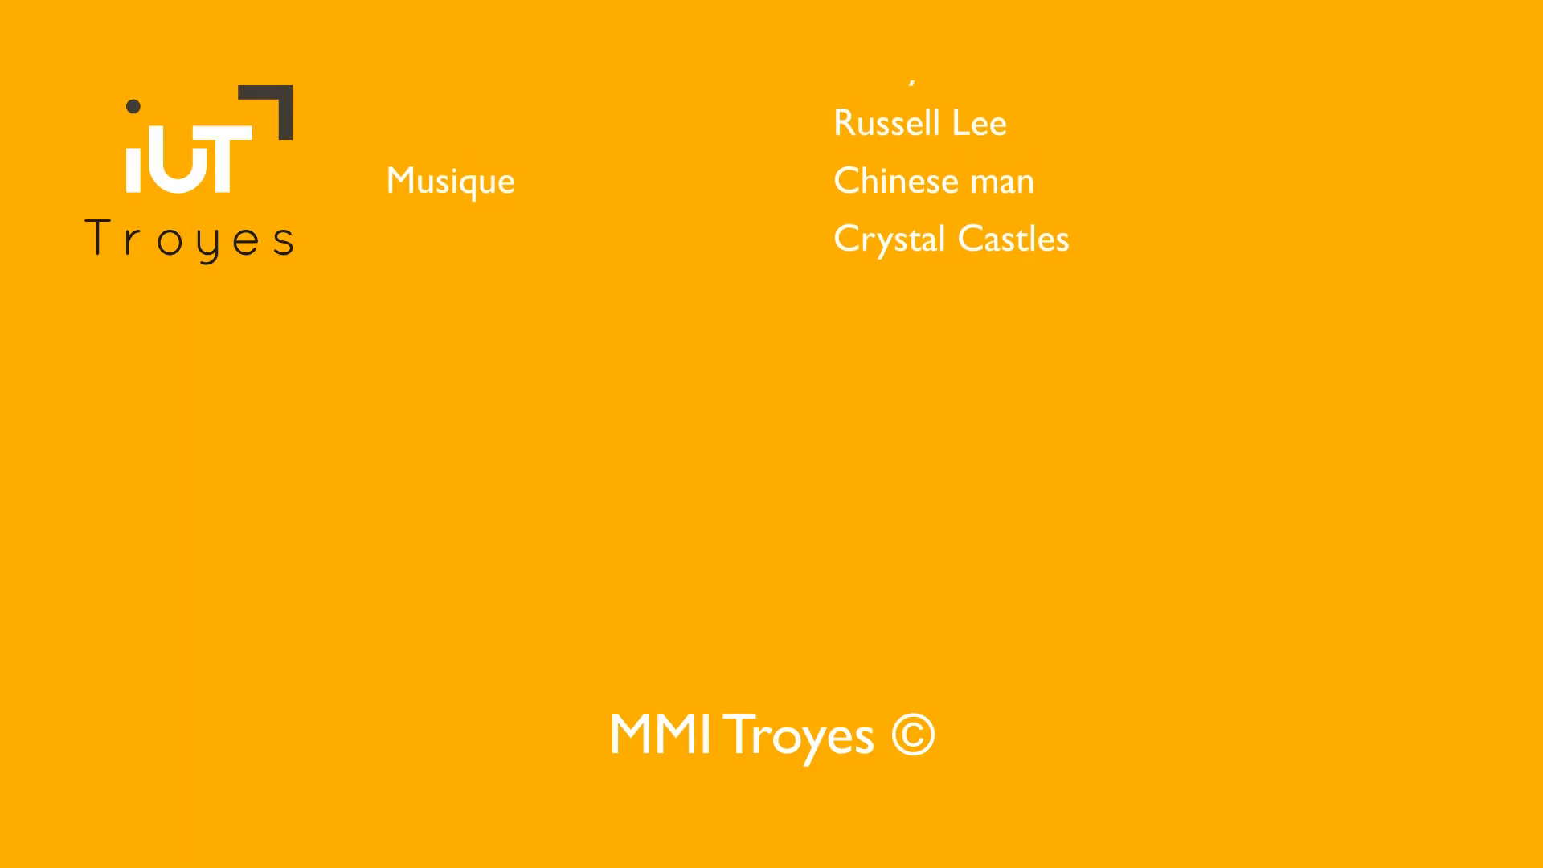